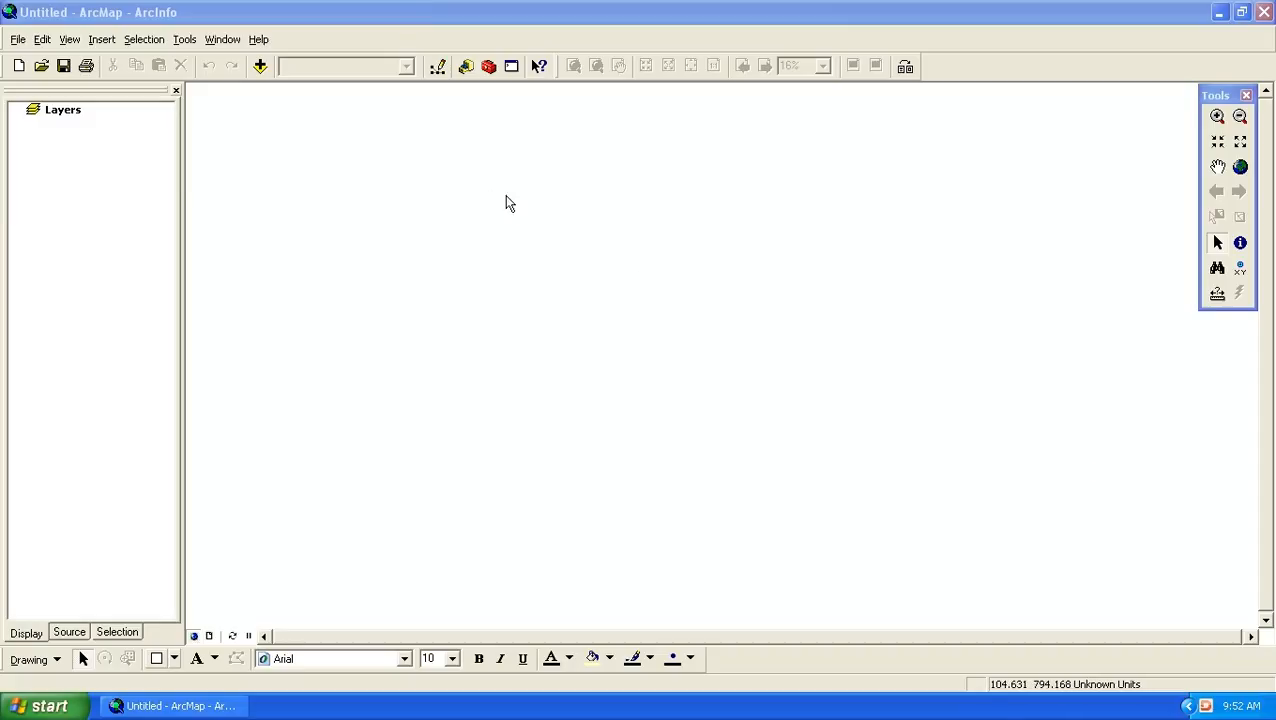
- Add the landuse.lyr layer from the landuse folder inside landavlaiblity to the map
click(355, 23)
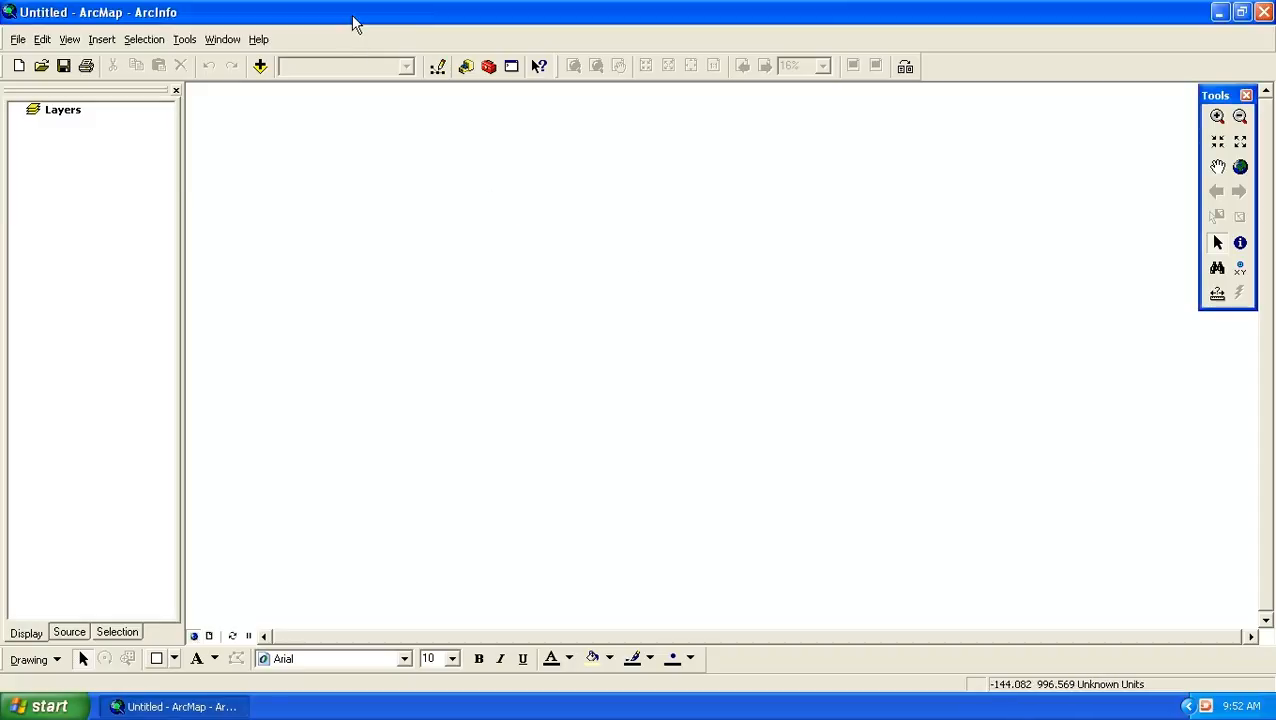
click(257, 73)
click(688, 236)
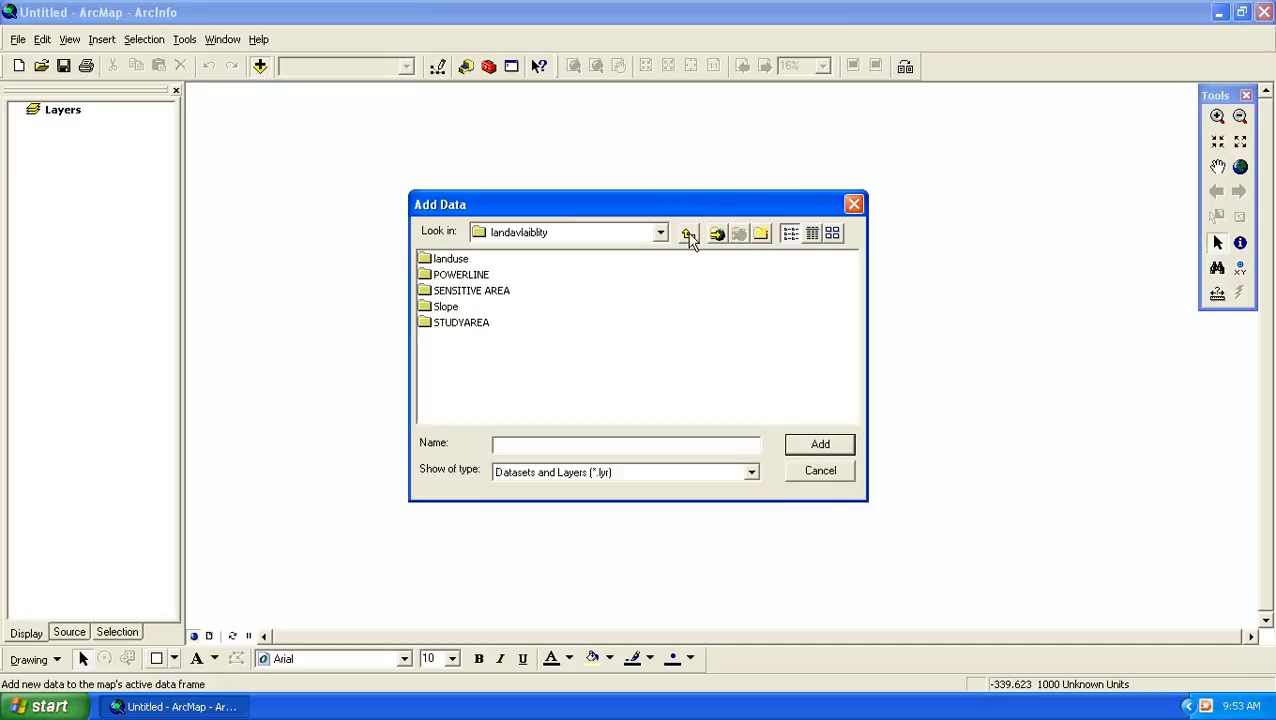
click(688, 236)
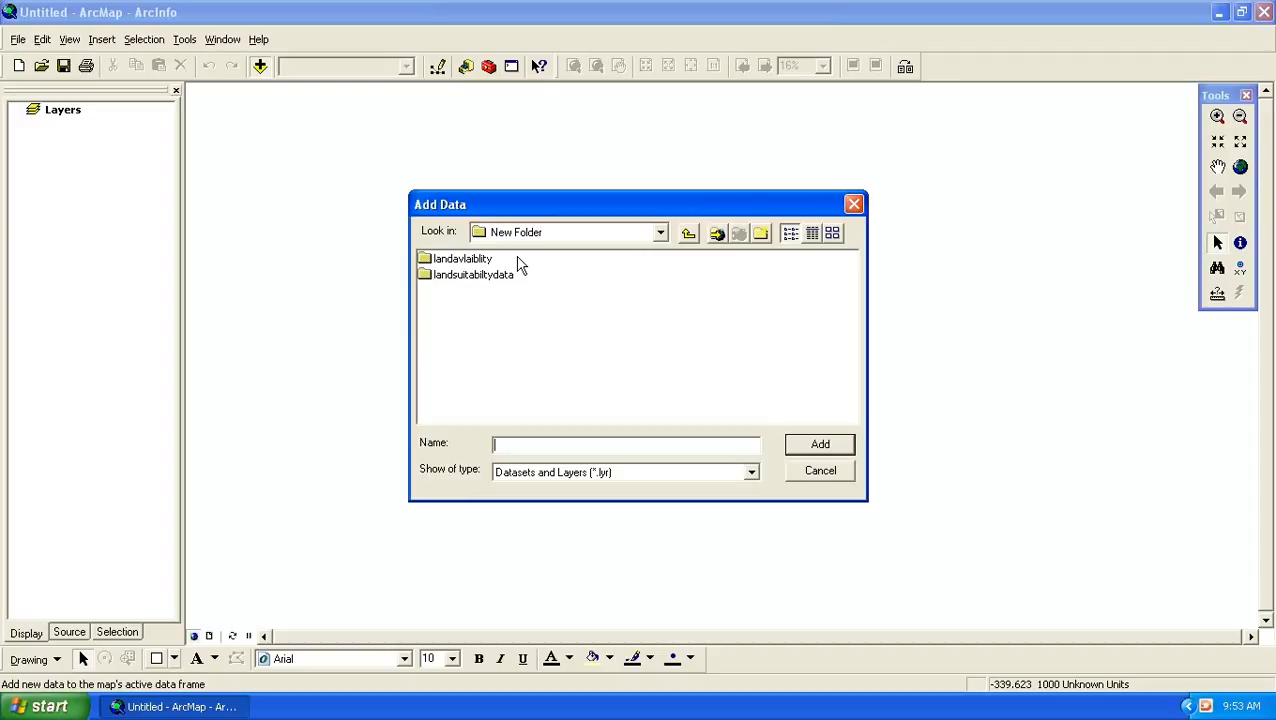
double_click(476, 259)
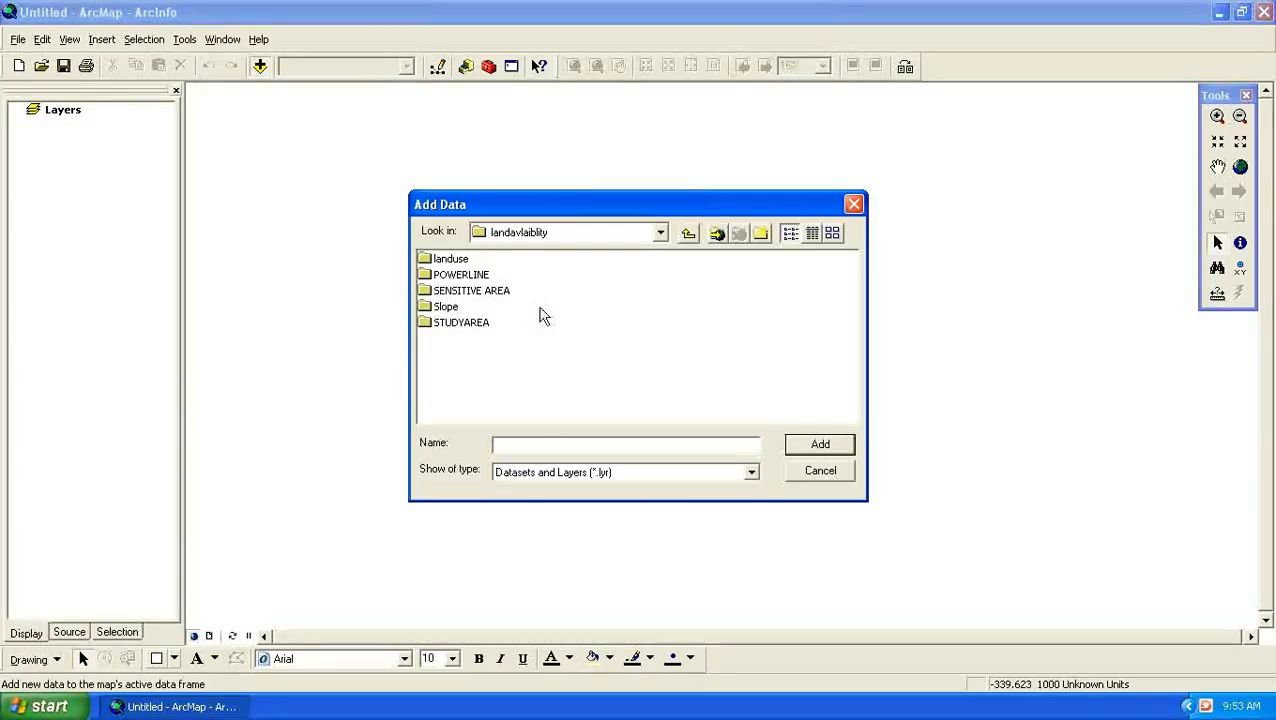
double_click(450, 259)
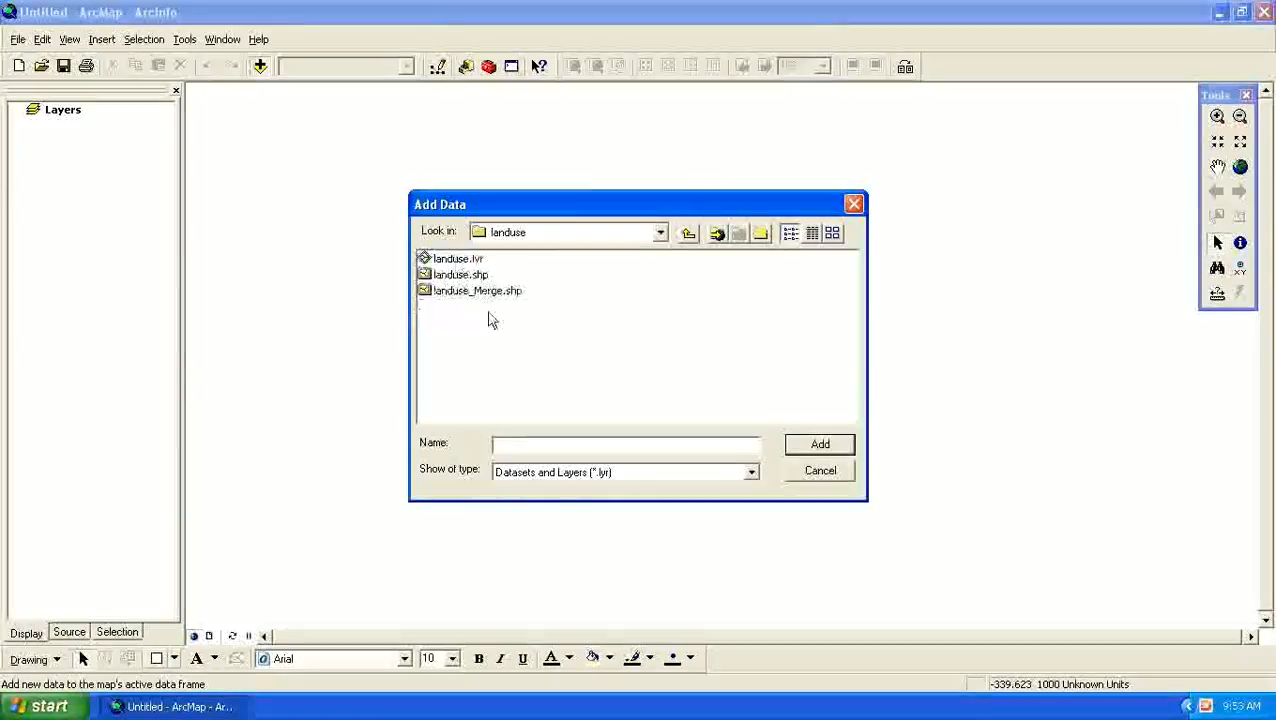
click(462, 261)
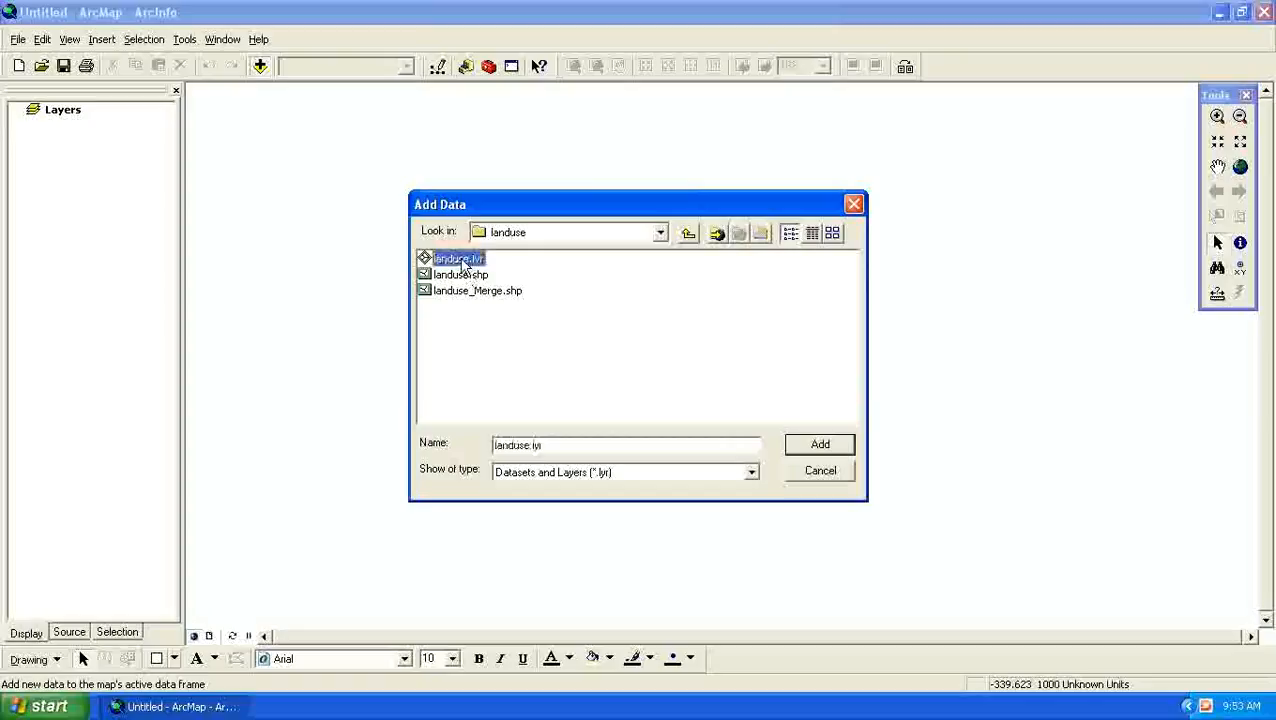
click(820, 445)
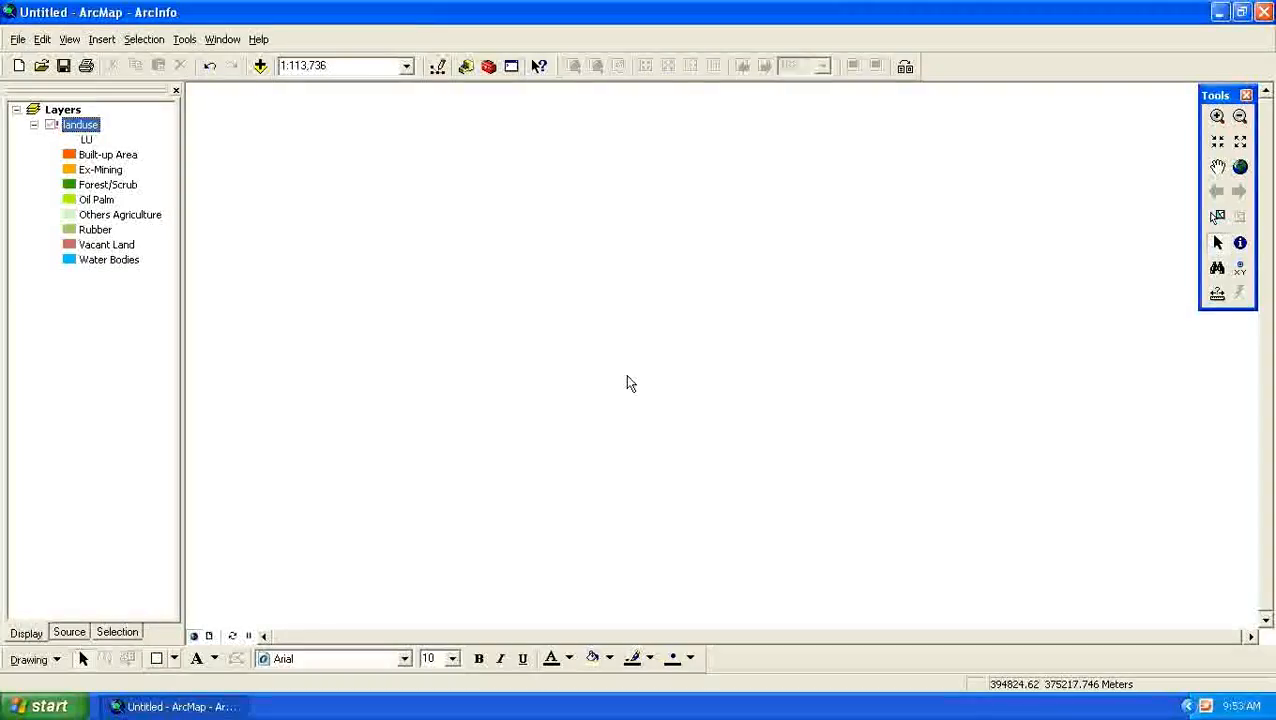
- Repair the landuse layer's broken link by setting landuse.shp as its data source
click(51, 127)
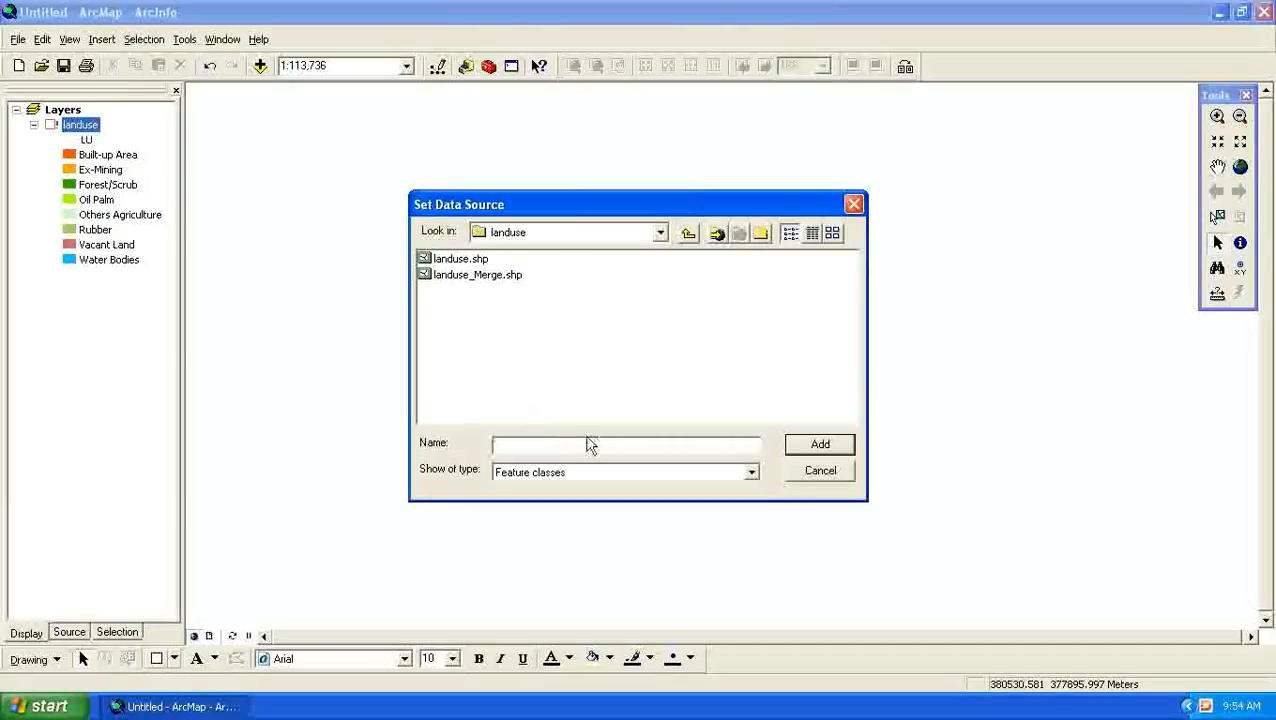
click(452, 260)
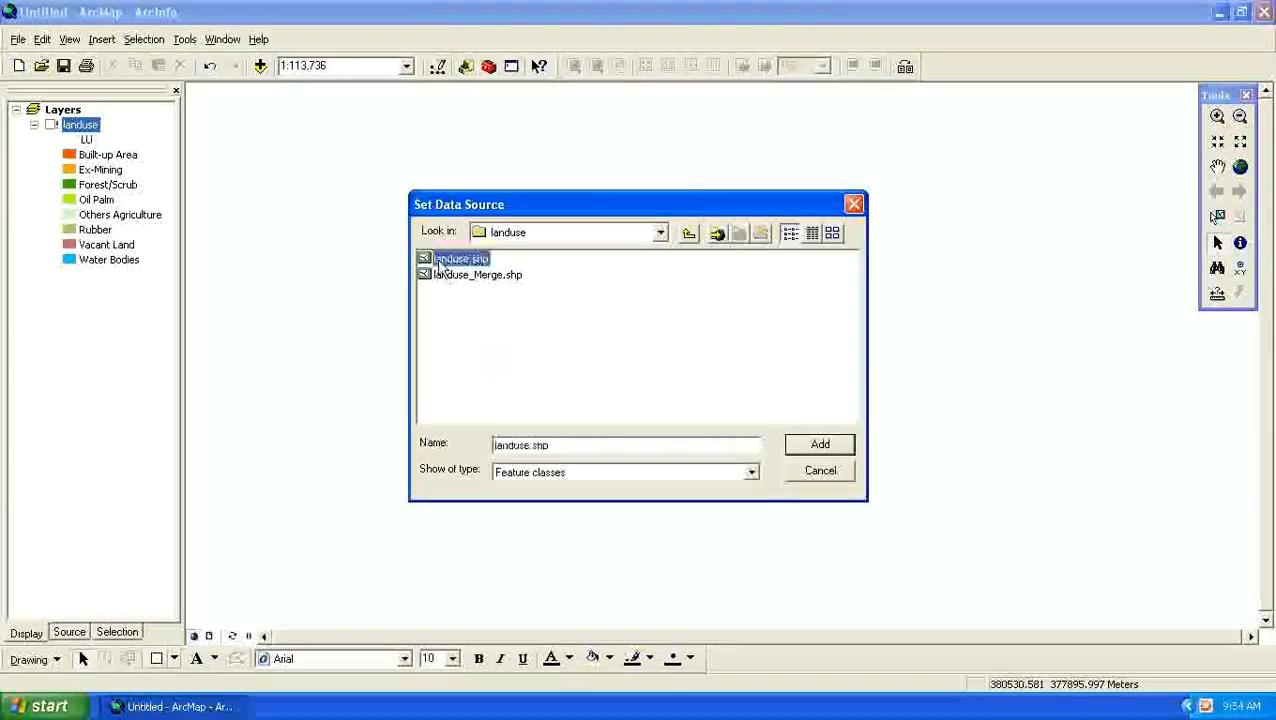
click(820, 446)
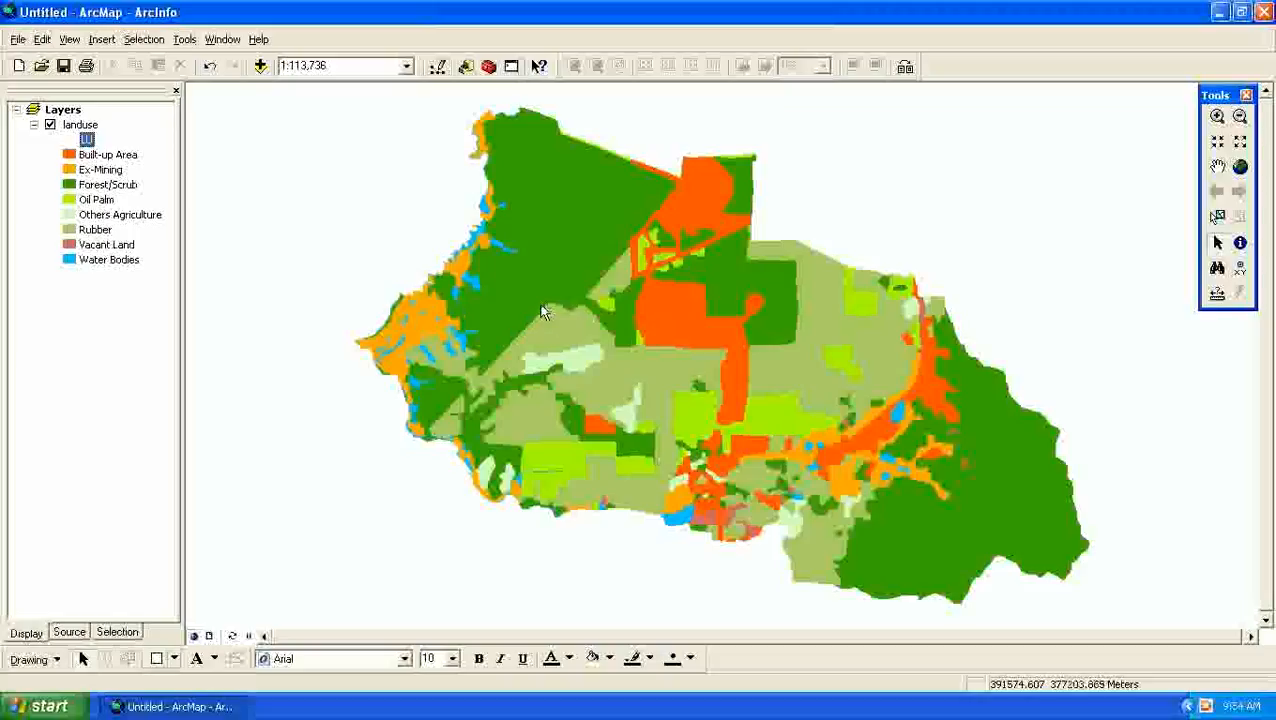
- Add the powerline.lyr layer from the POWERLINE folder inside landavlaiblity to the map
click(260, 66)
click(688, 233)
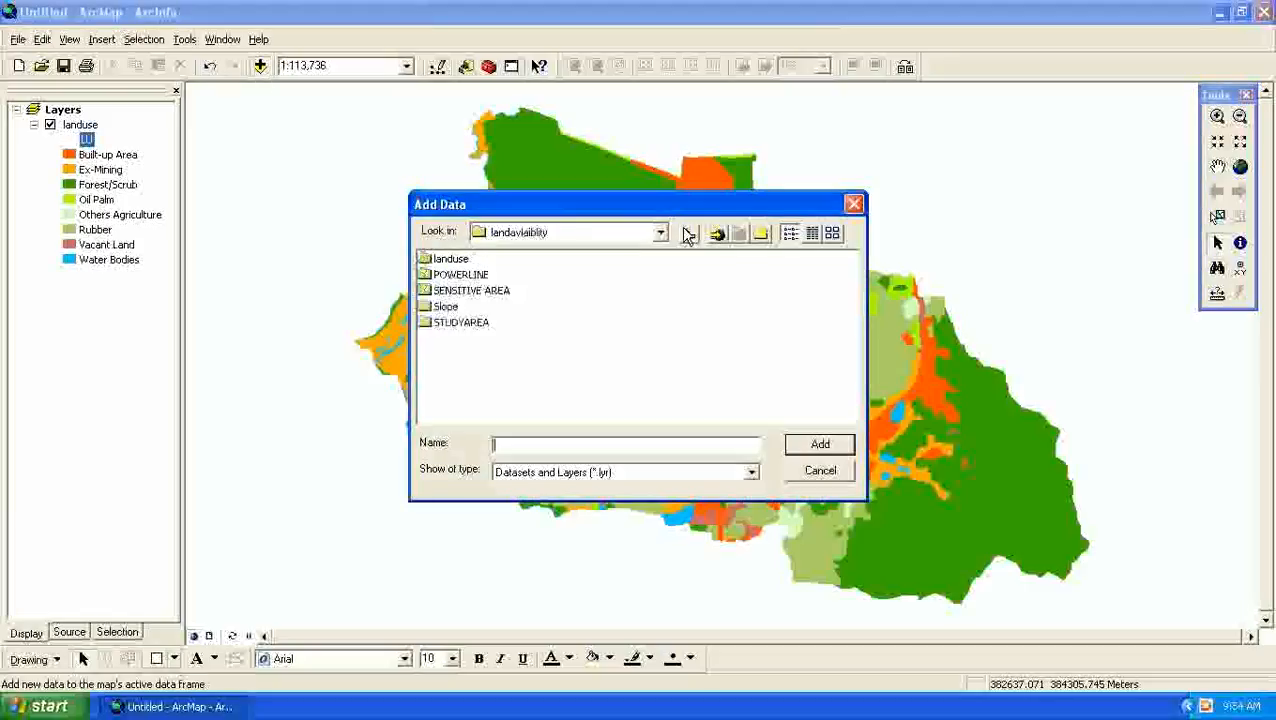
click(478, 276)
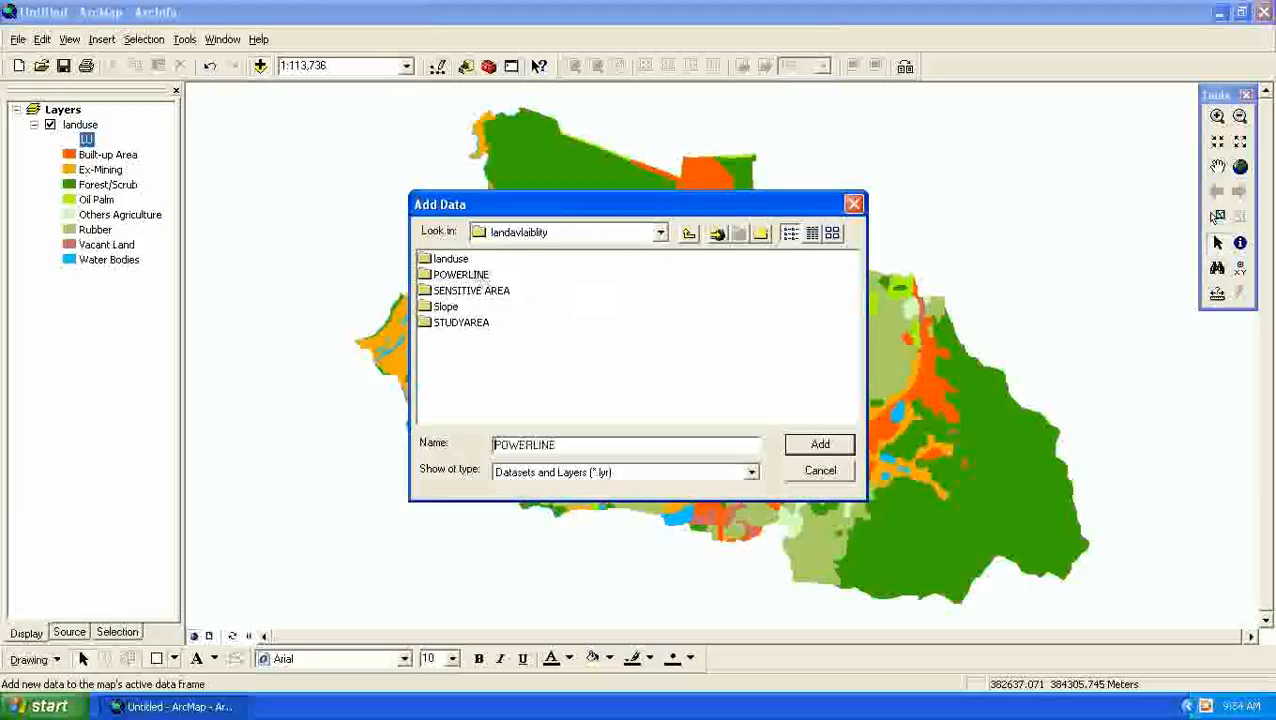
double_click(478, 276)
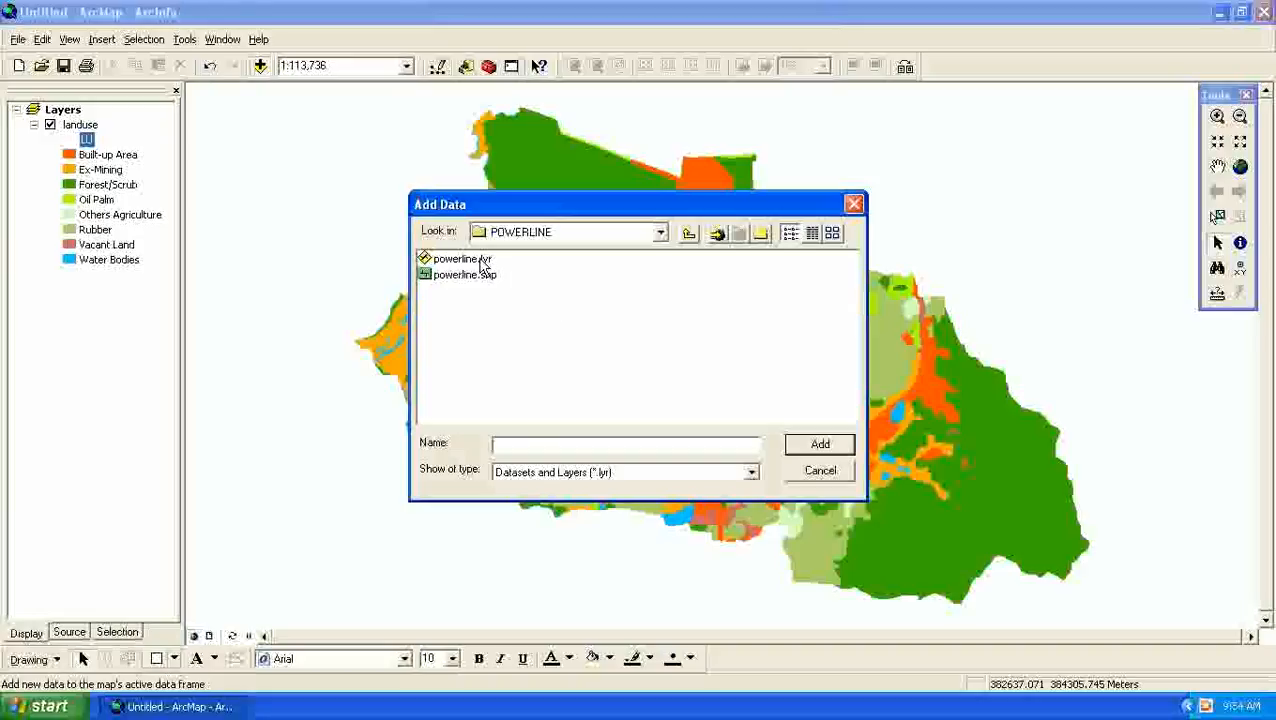
click(483, 262)
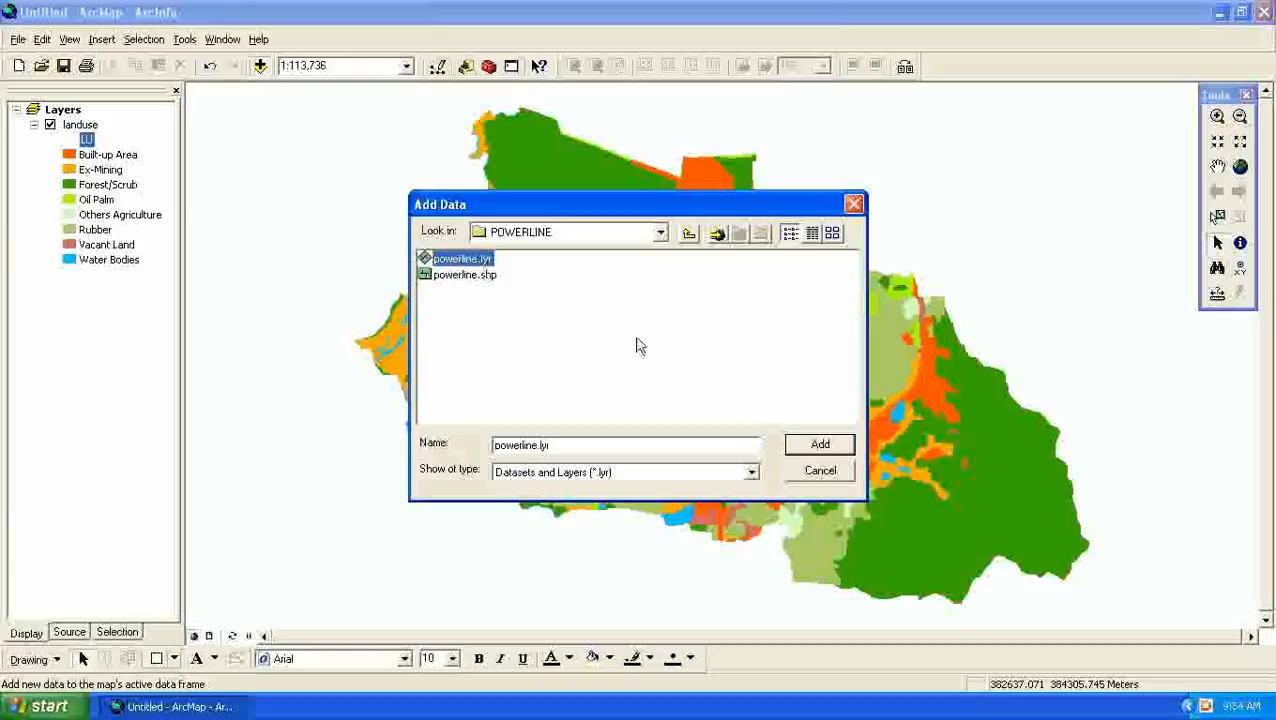
click(806, 451)
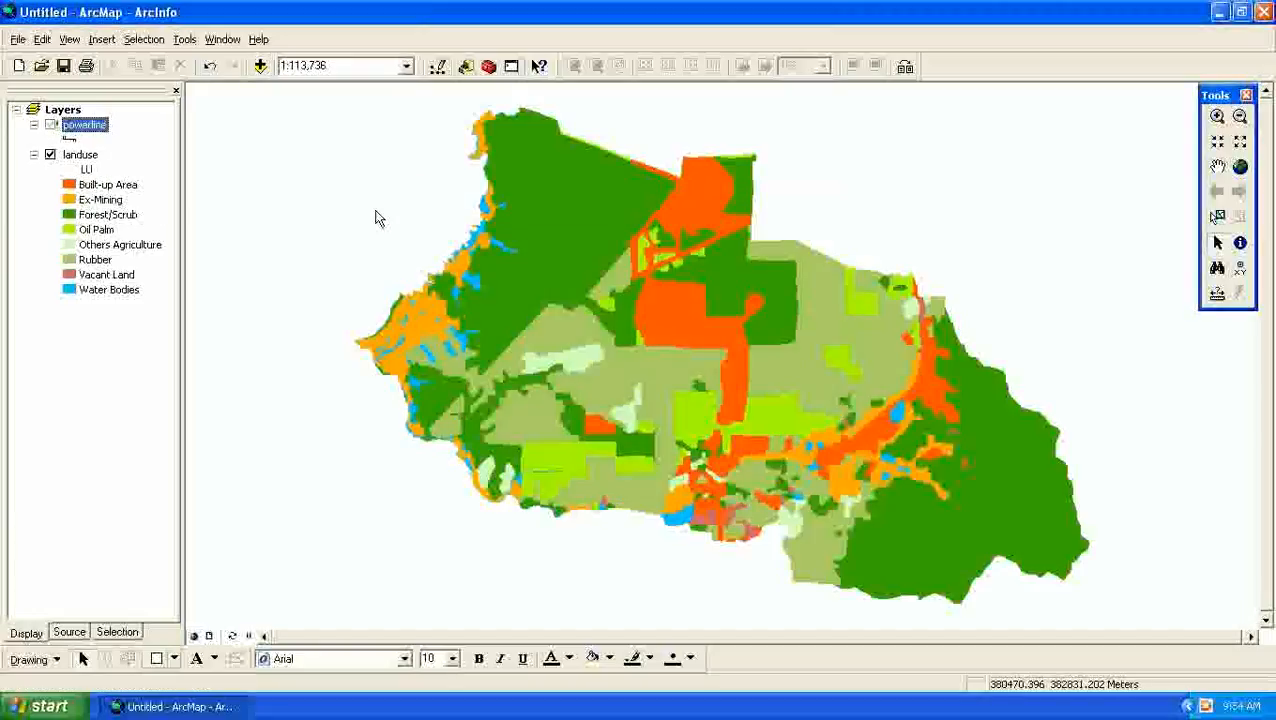
- Repair the powerline layer's broken link by setting powerline.shp as its data source
click(52, 130)
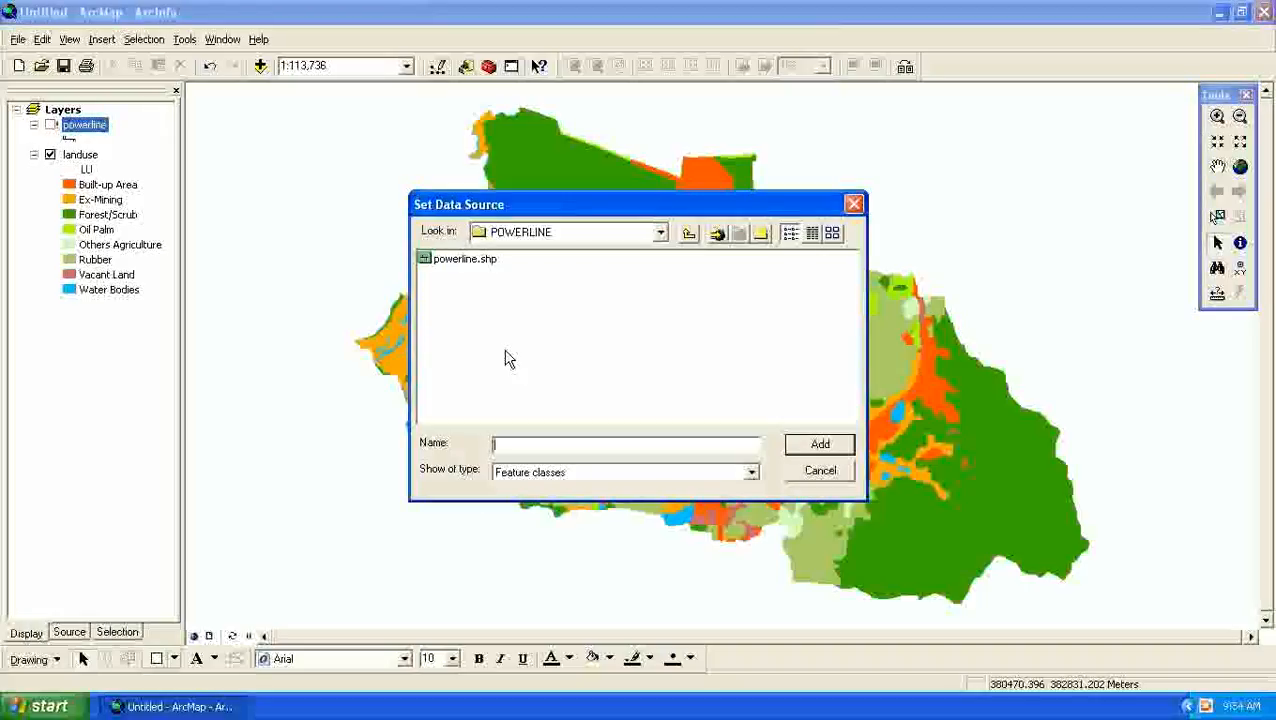
click(493, 261)
click(815, 445)
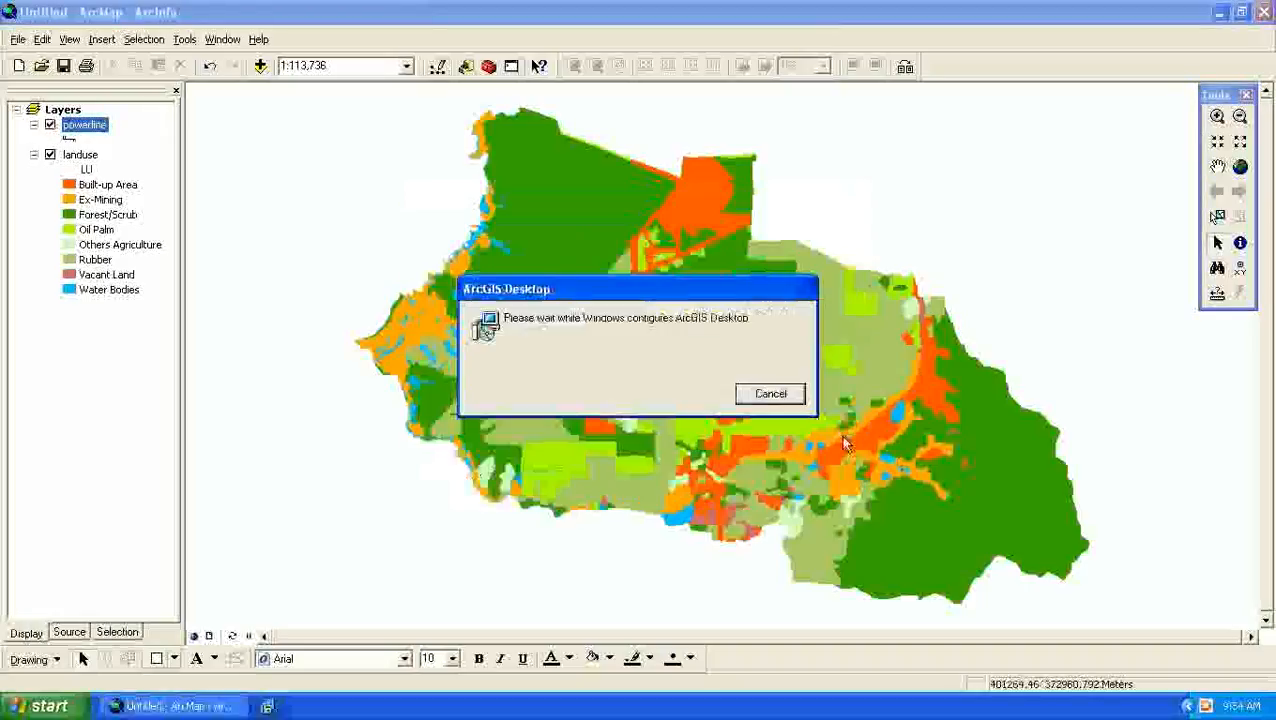
click(795, 396)
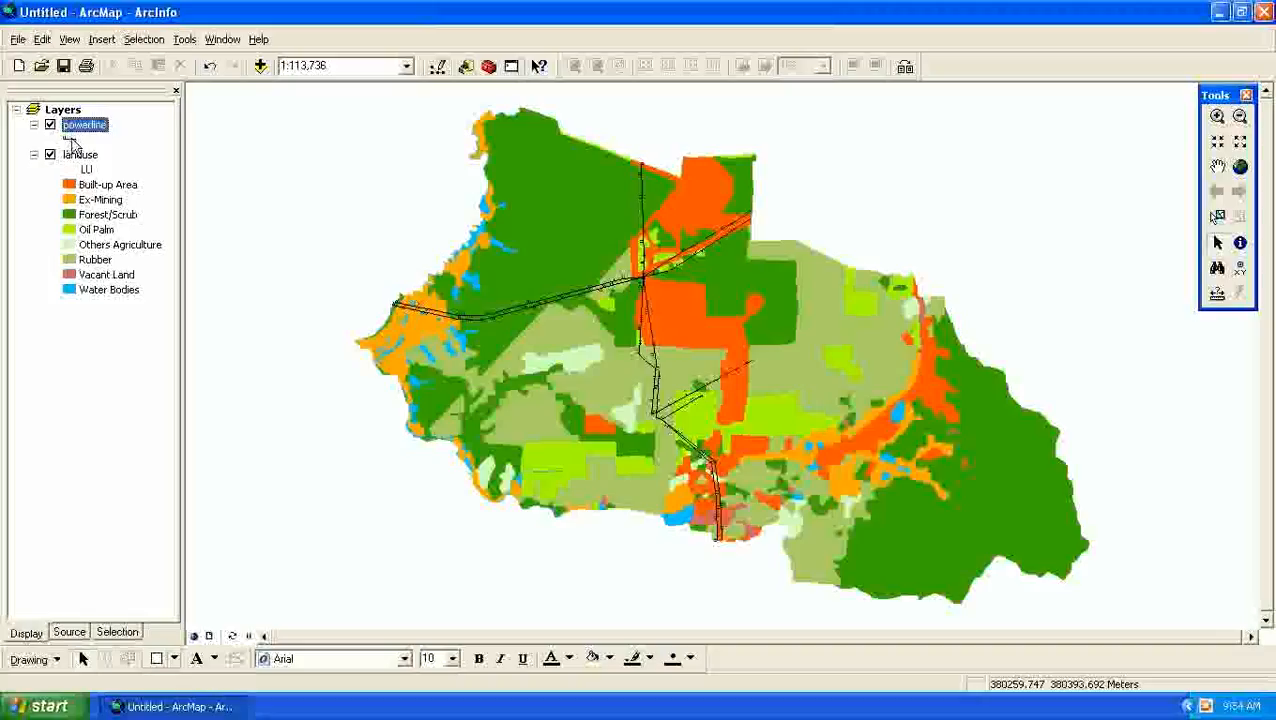
click(71, 141)
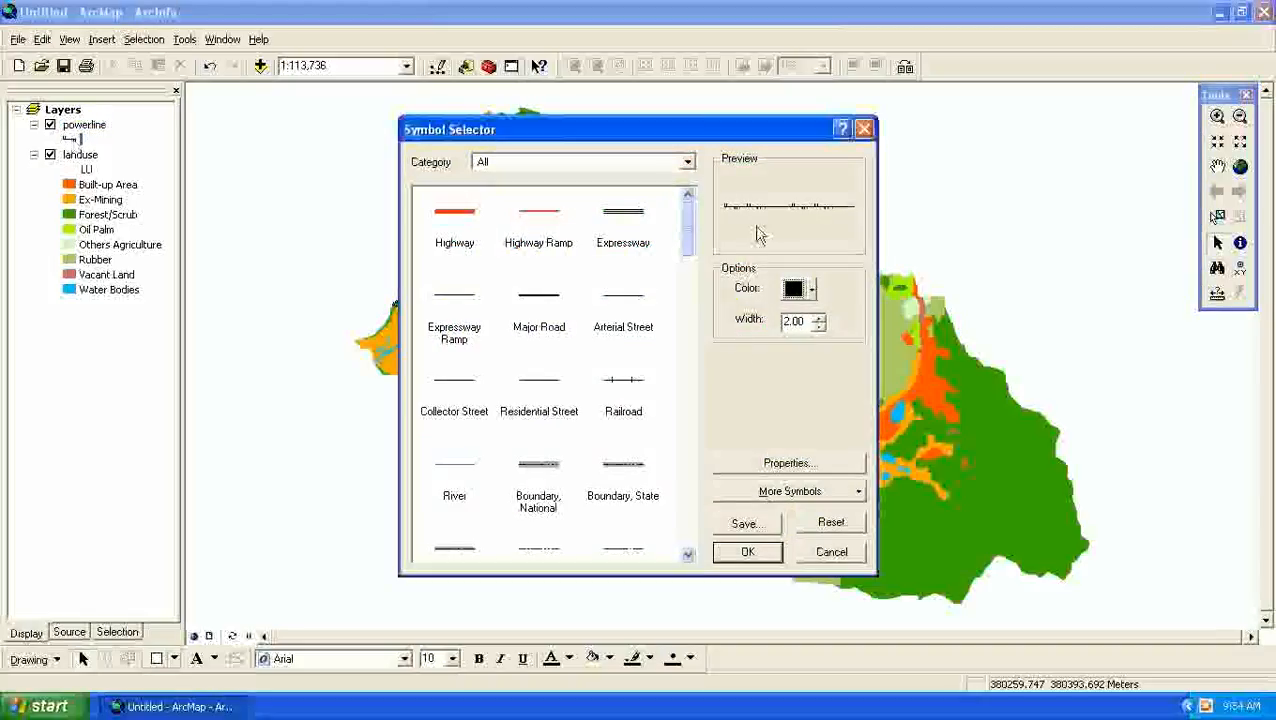
drag(684, 222, 578, 300)
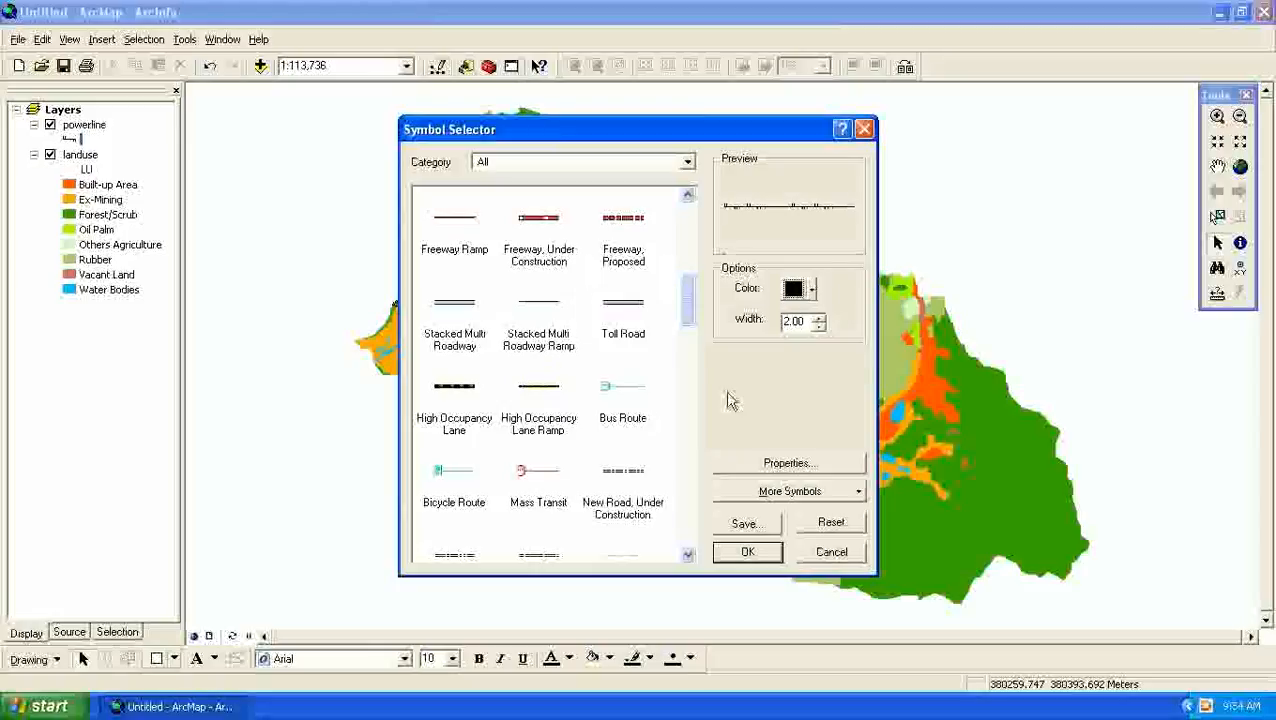
click(830, 553)
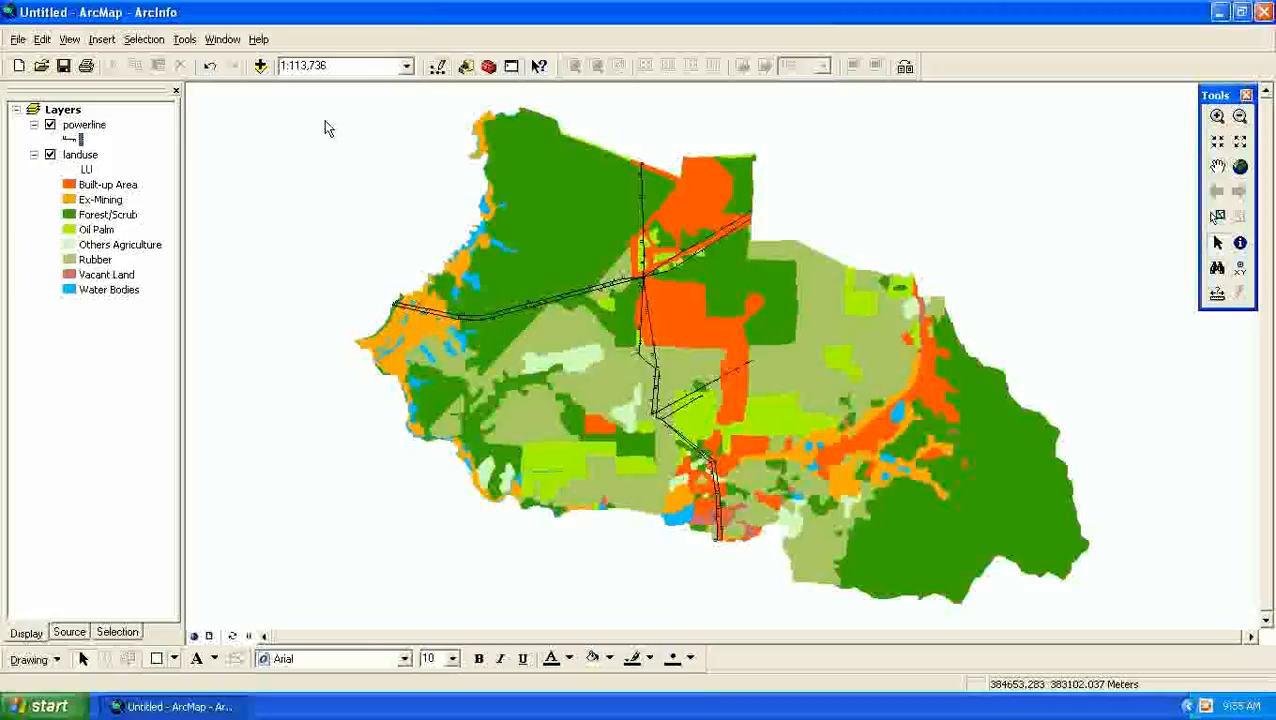
- Add the sensetifAREA.lyr layer from the SENSITIVE AREA folder inside landavlaiblity to the map
click(260, 66)
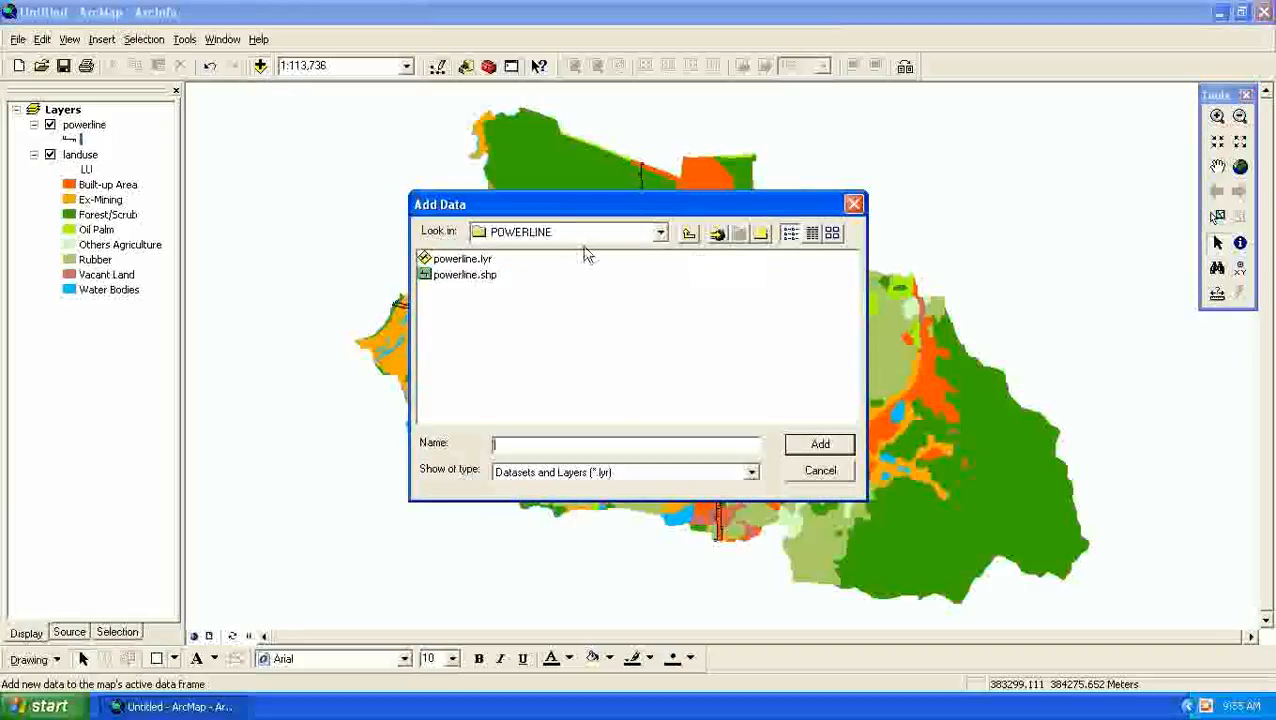
click(689, 236)
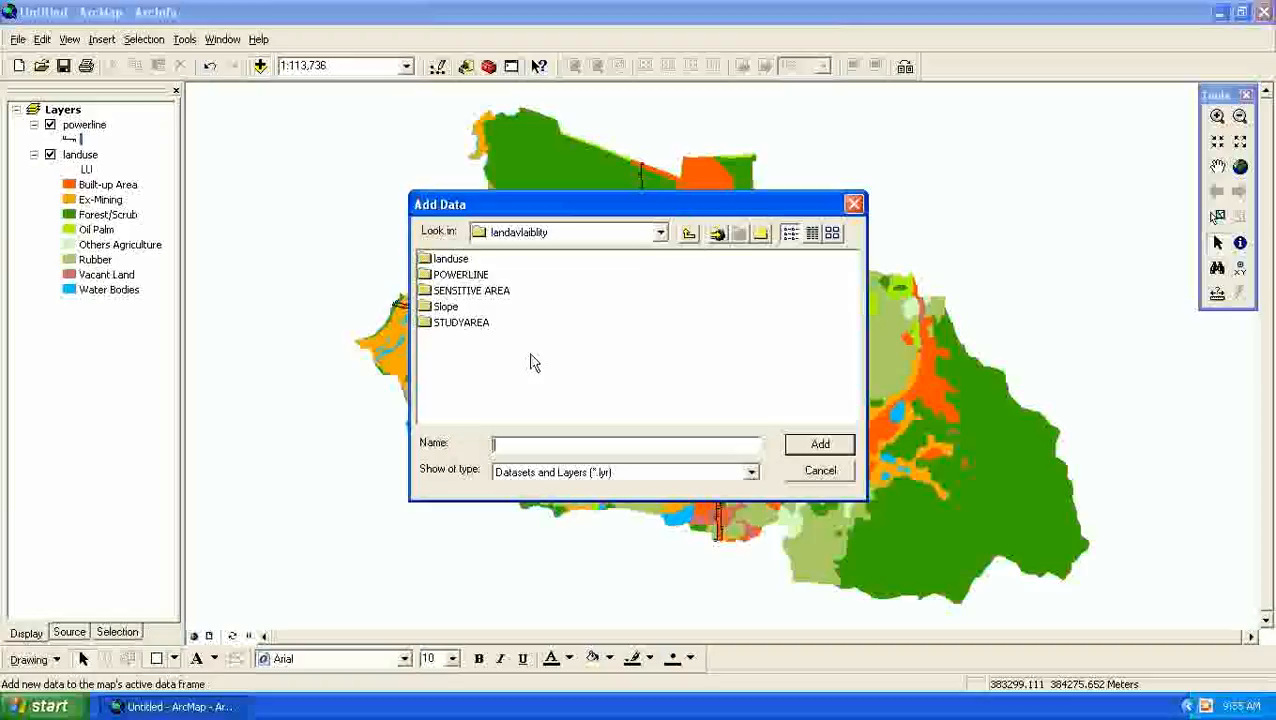
double_click(500, 291)
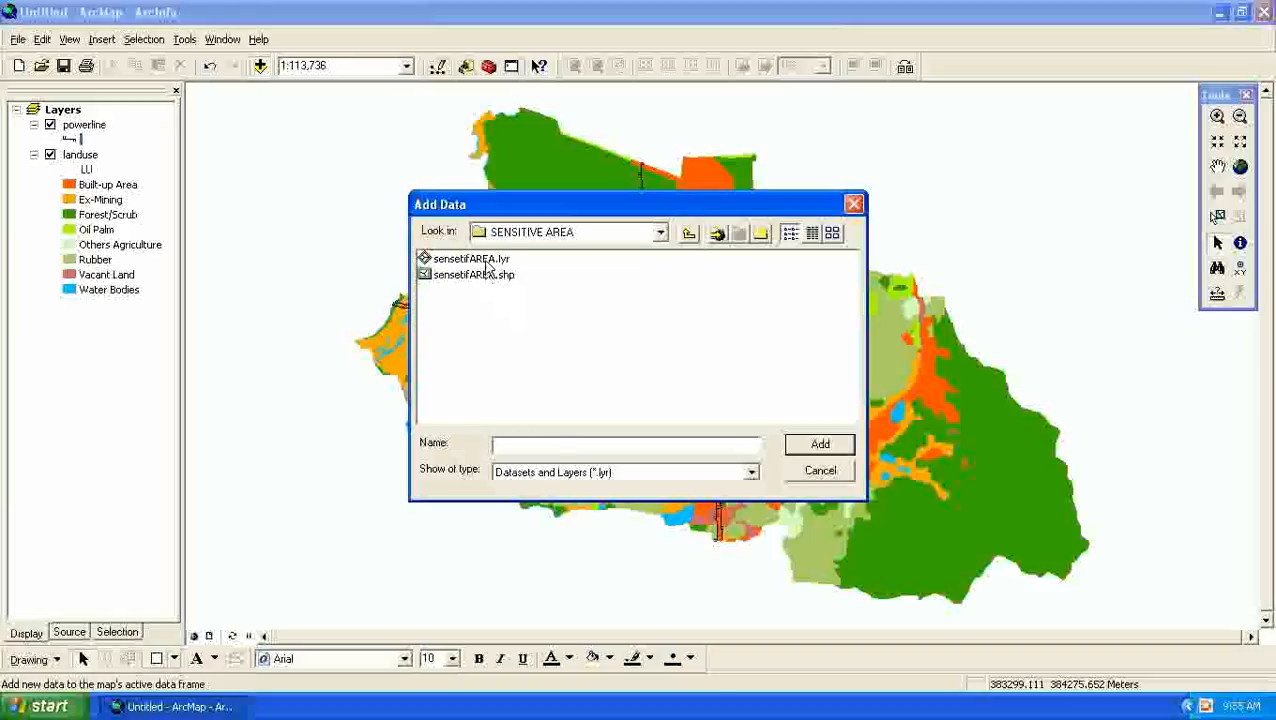
click(478, 259)
click(805, 456)
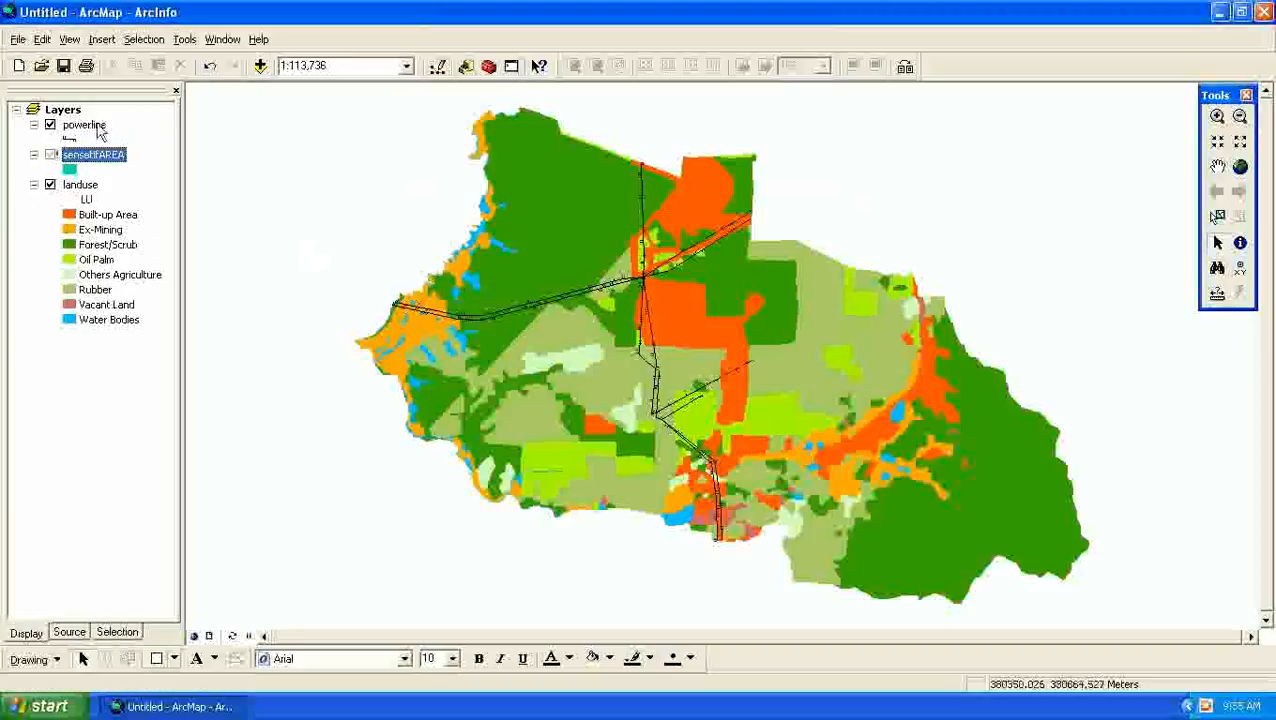
- Repair the sensetifAREA layer's broken link by setting sensetifAREA.shp as its data source
click(52, 158)
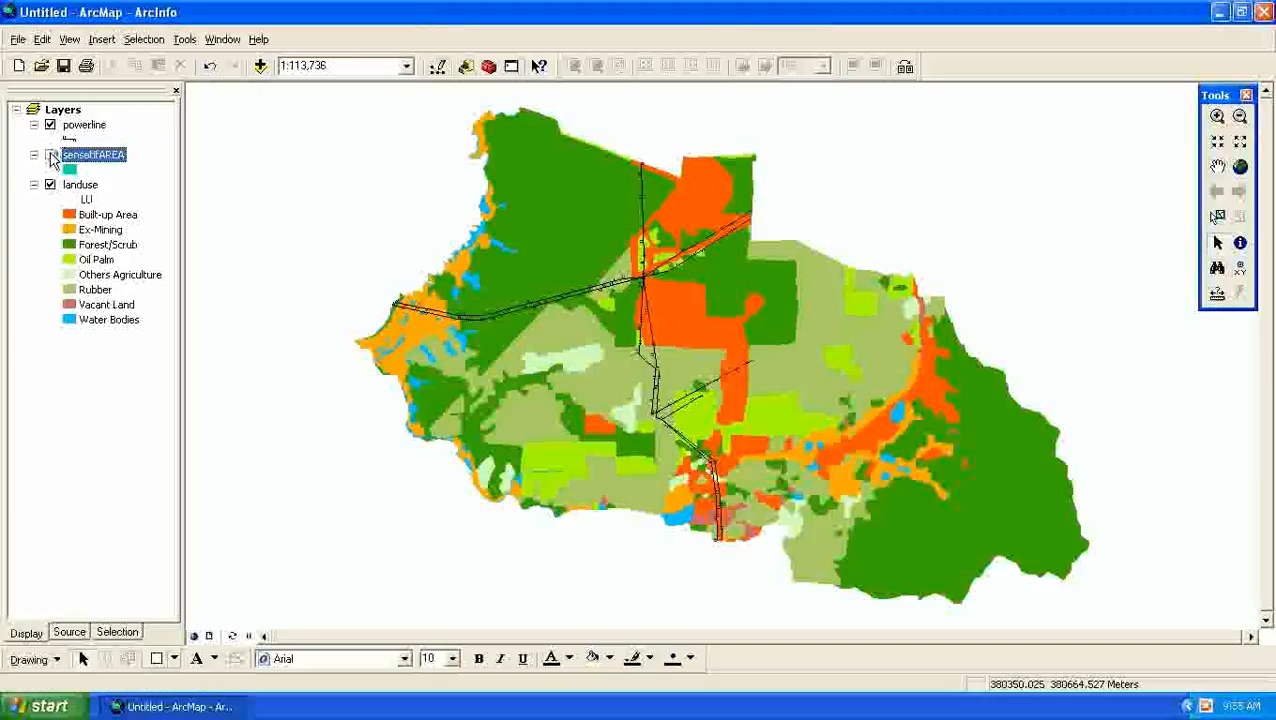
click(478, 260)
click(801, 443)
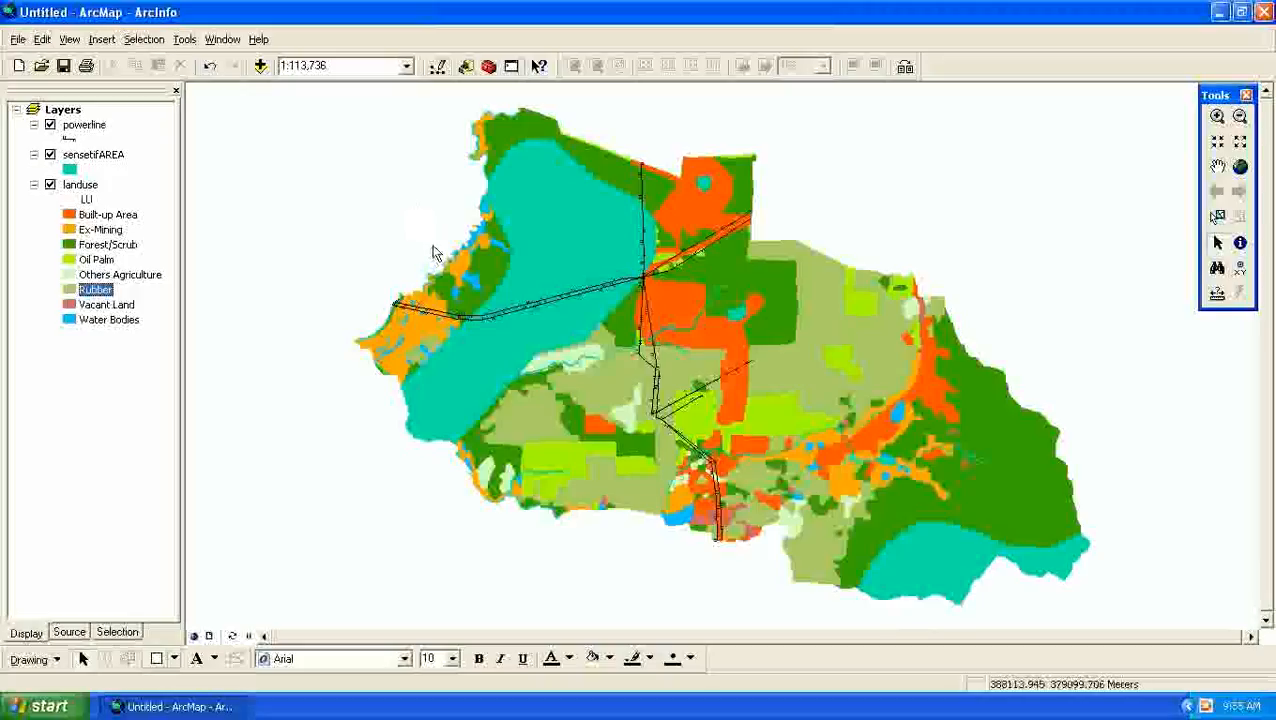
- Start a map export and create a folder named 22kk in My Documents as its save location
click(24, 46)
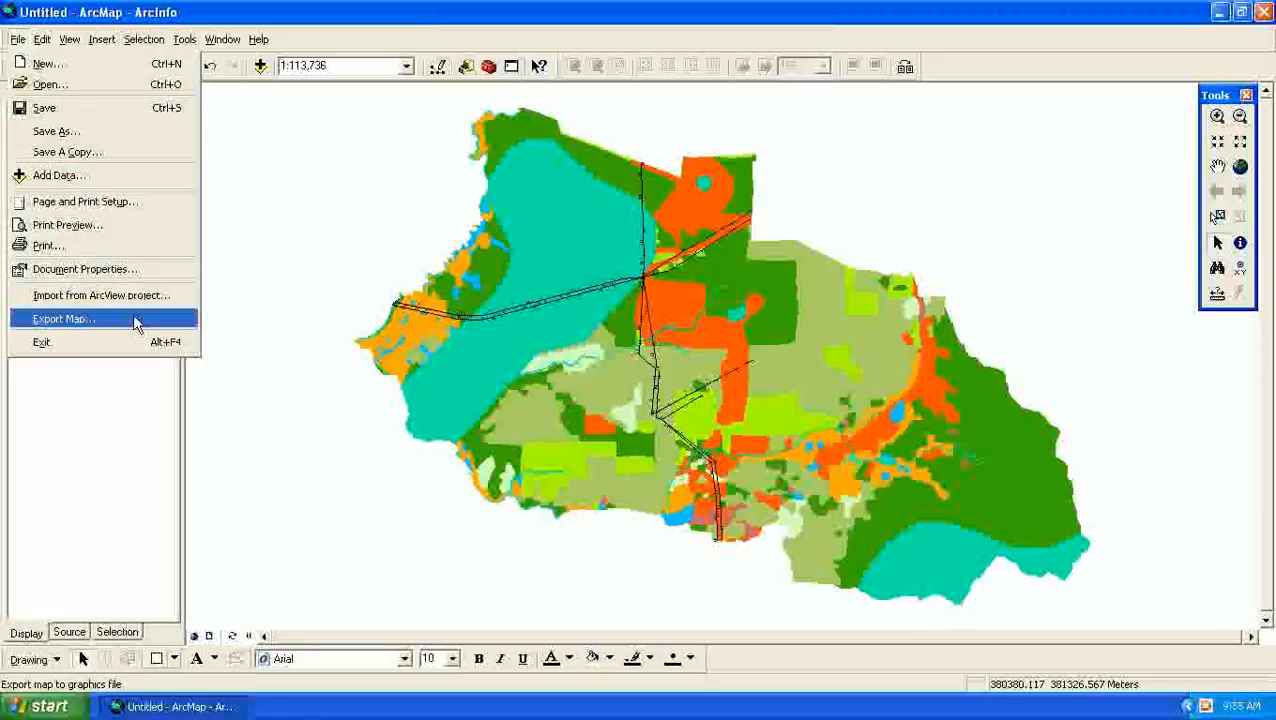
click(136, 320)
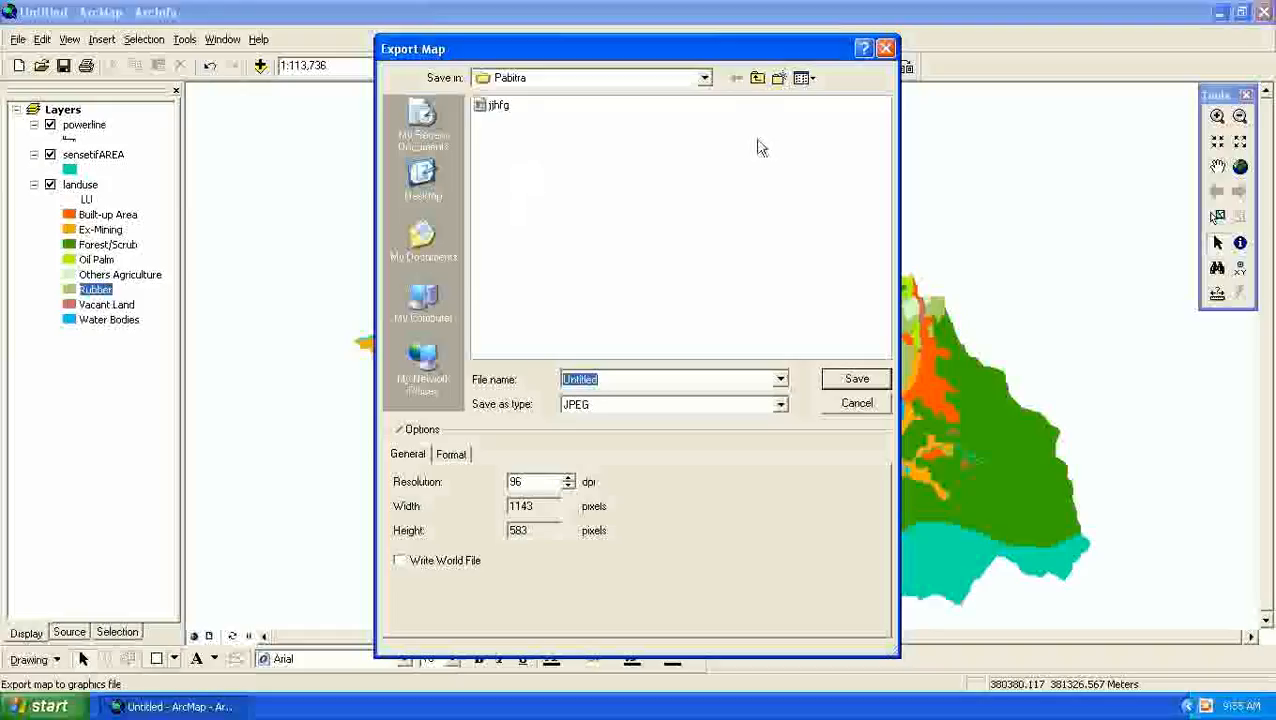
click(758, 80)
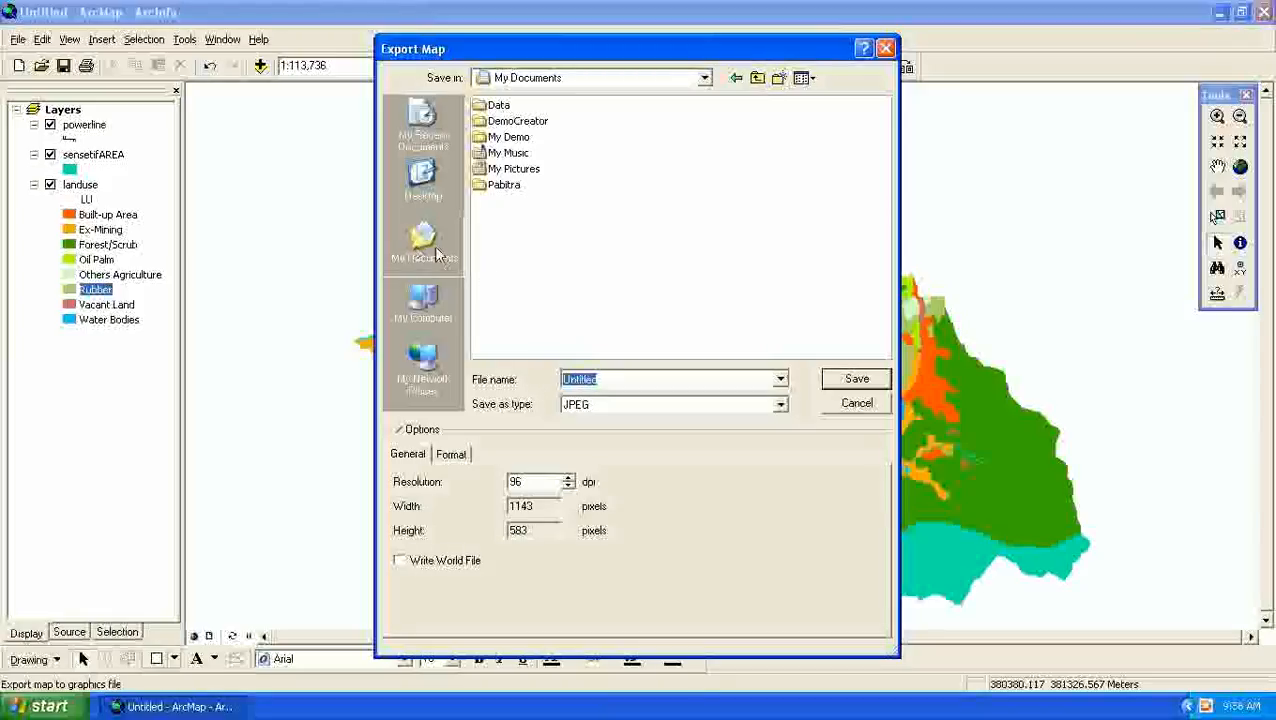
click(617, 243)
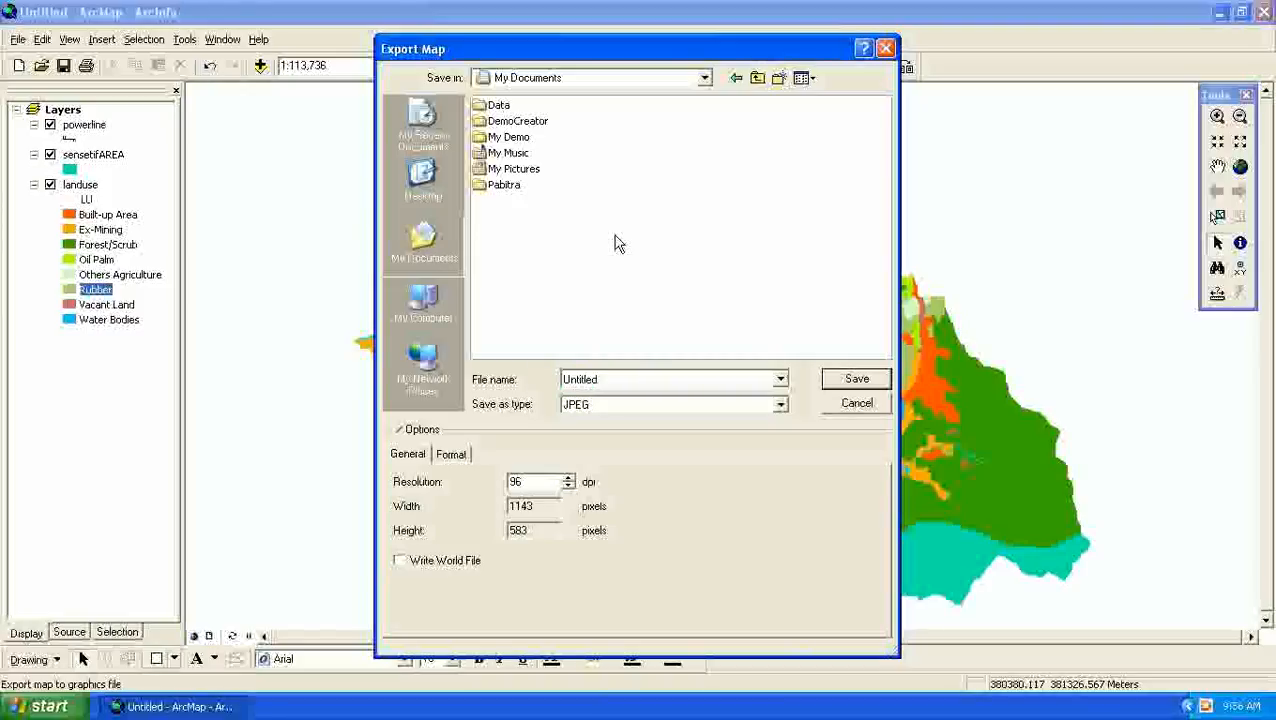
click(778, 80)
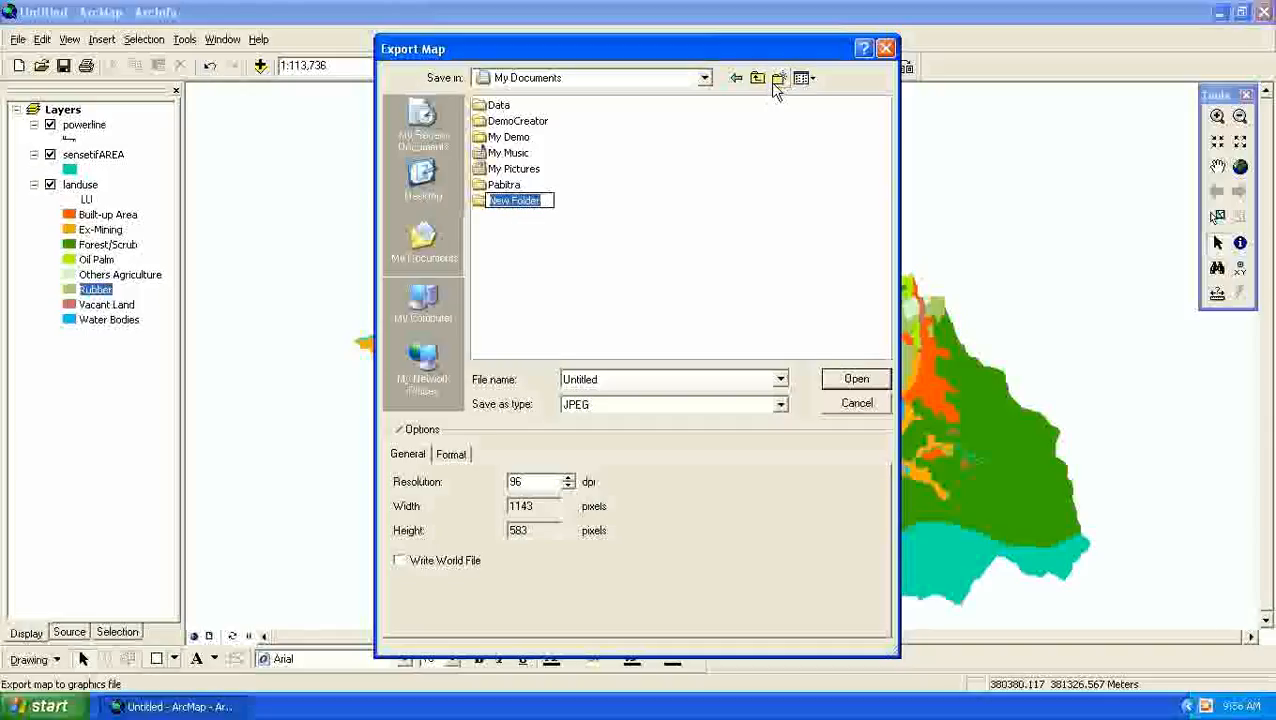
key(Right)
key(shift+Home)
text(22)
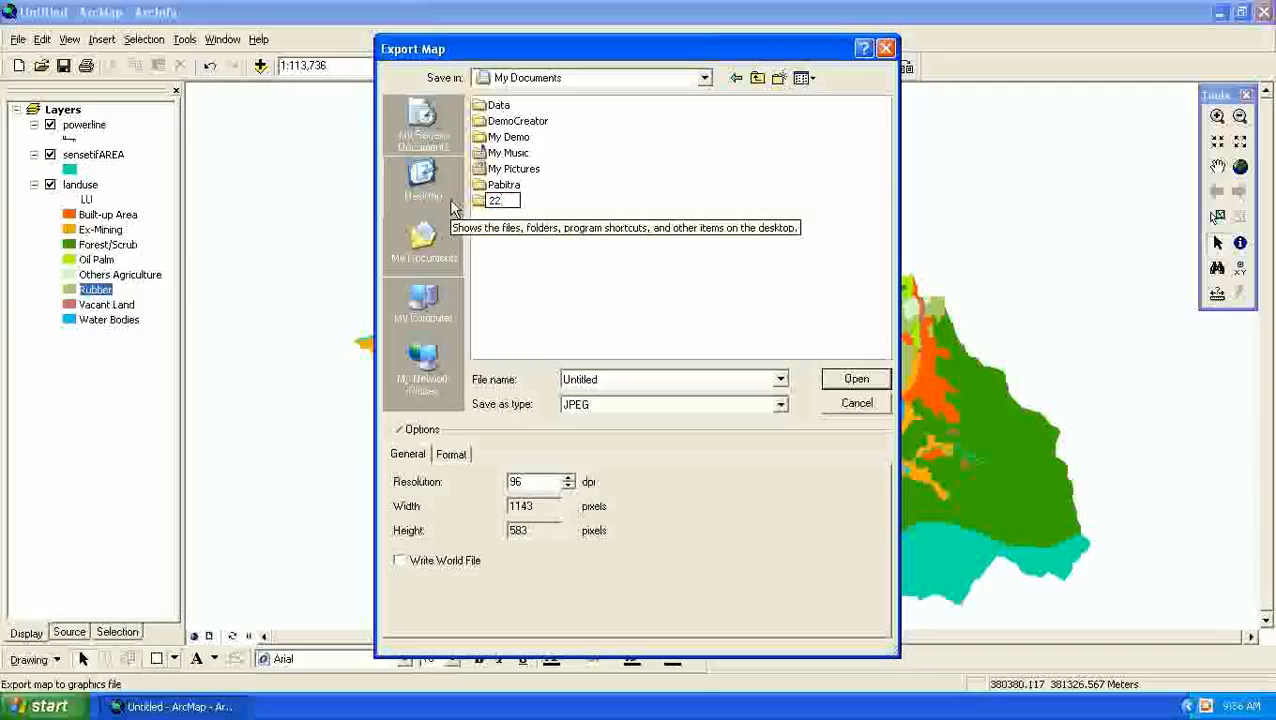
text(kk)
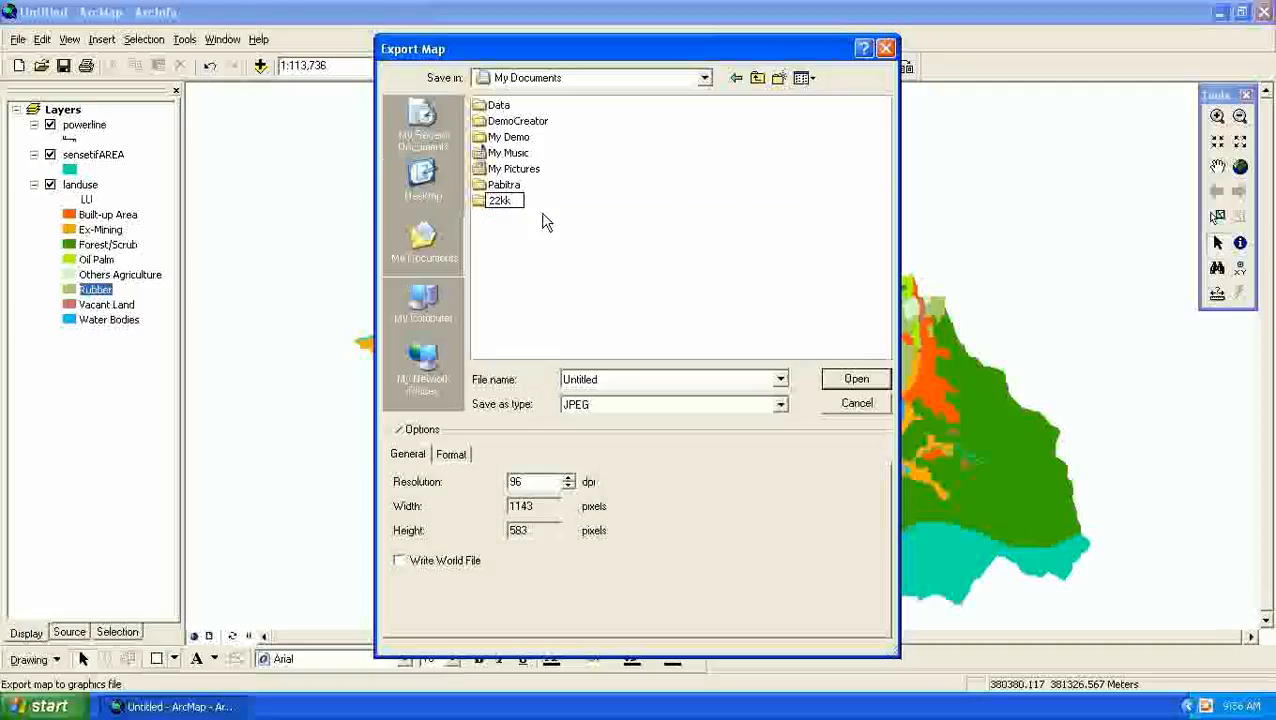
click(490, 234)
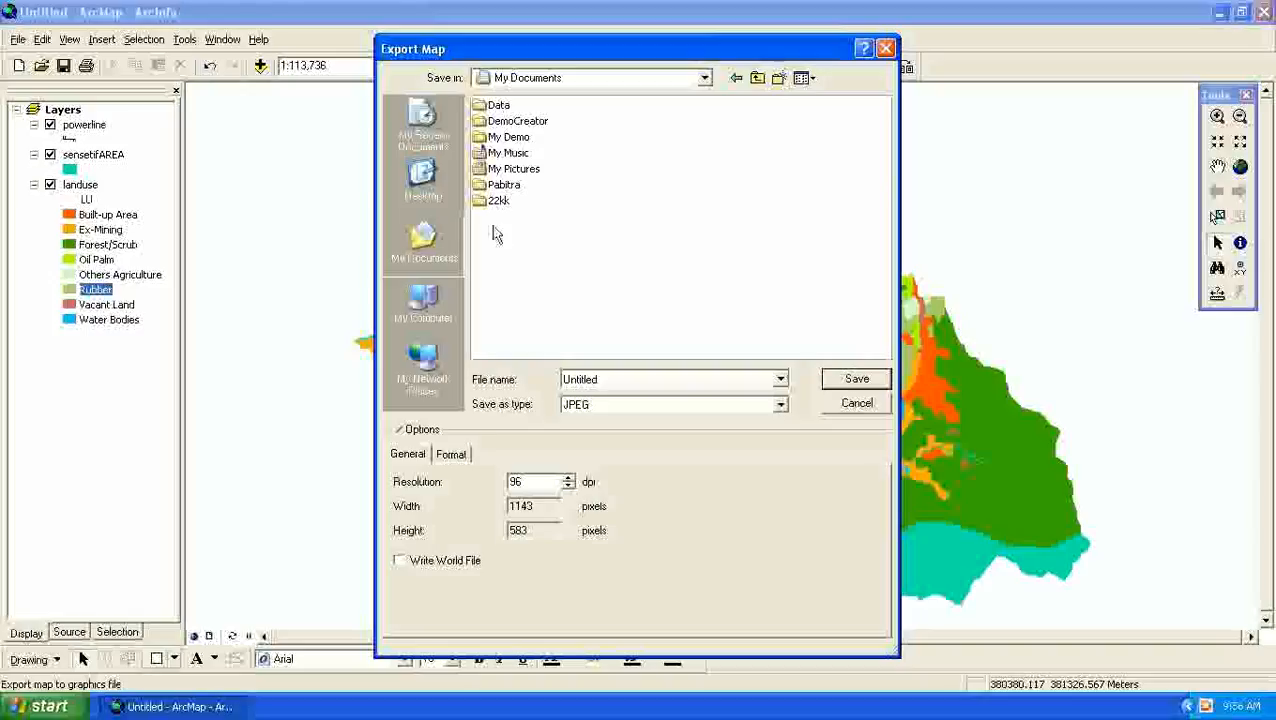
double_click(497, 200)
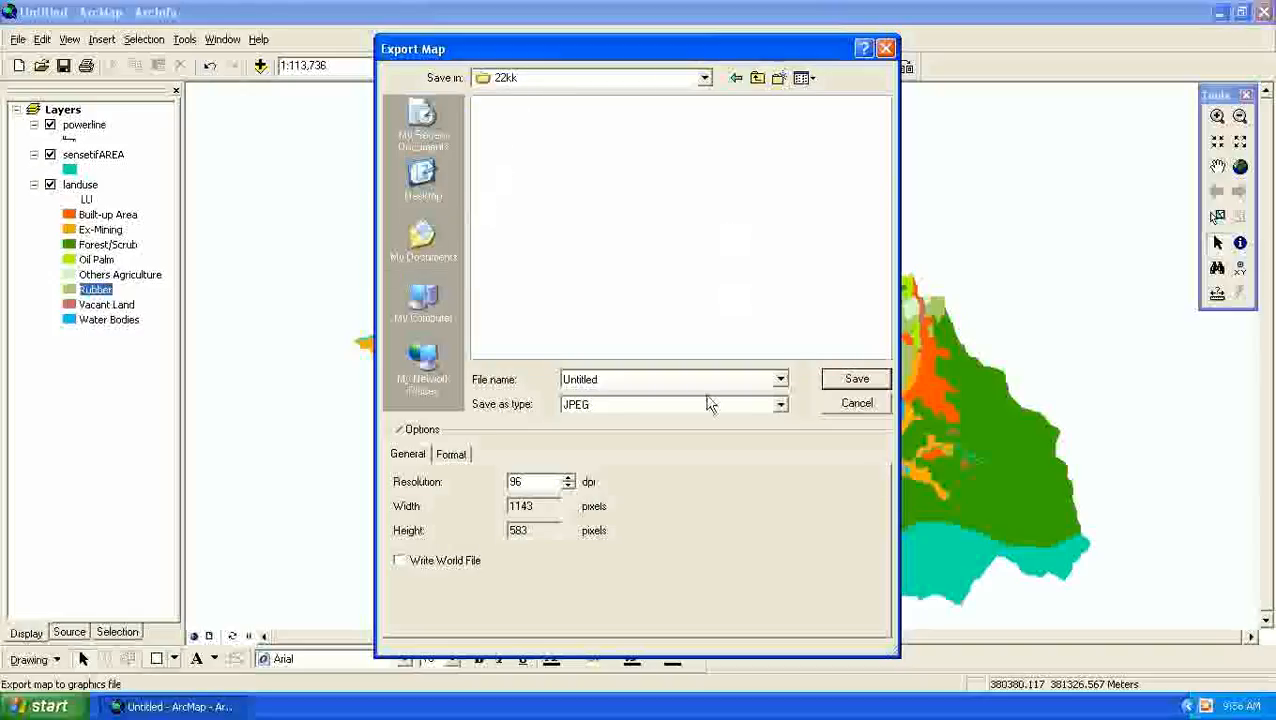
- Export the map as a JPEG named "eported image" into the 22kk folder
double_click(661, 378)
text(e)
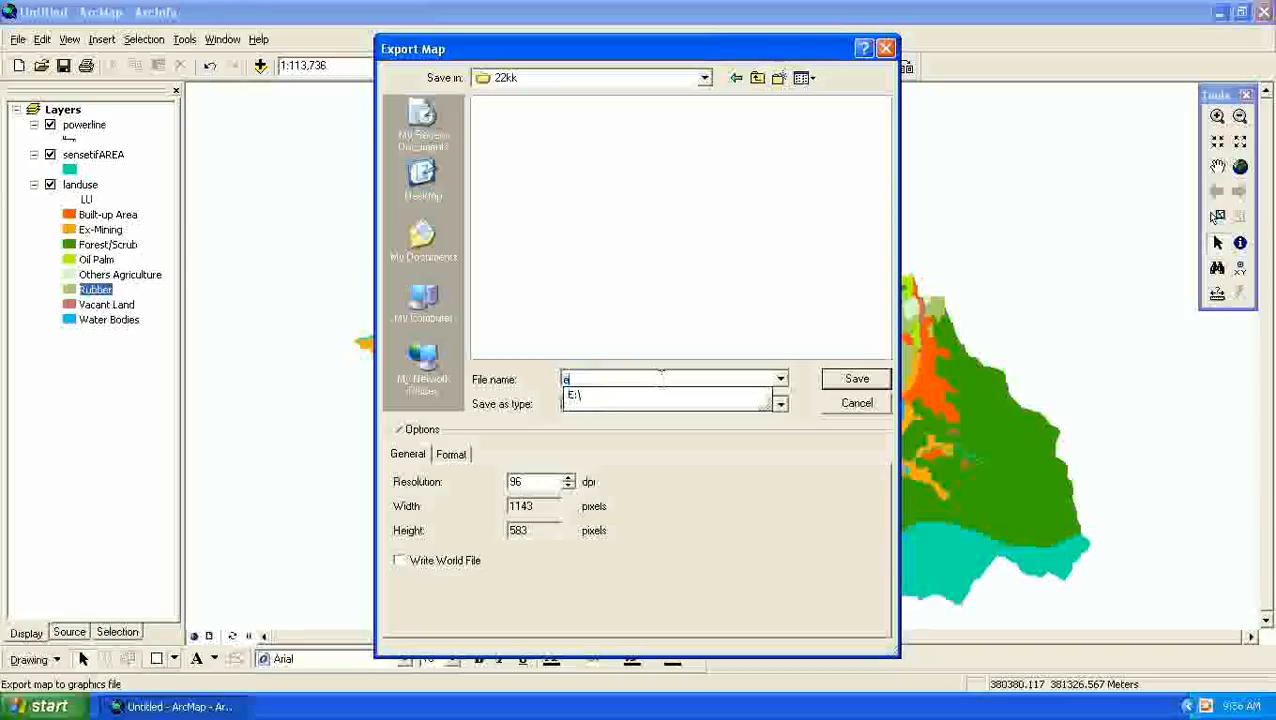
text(ported image)
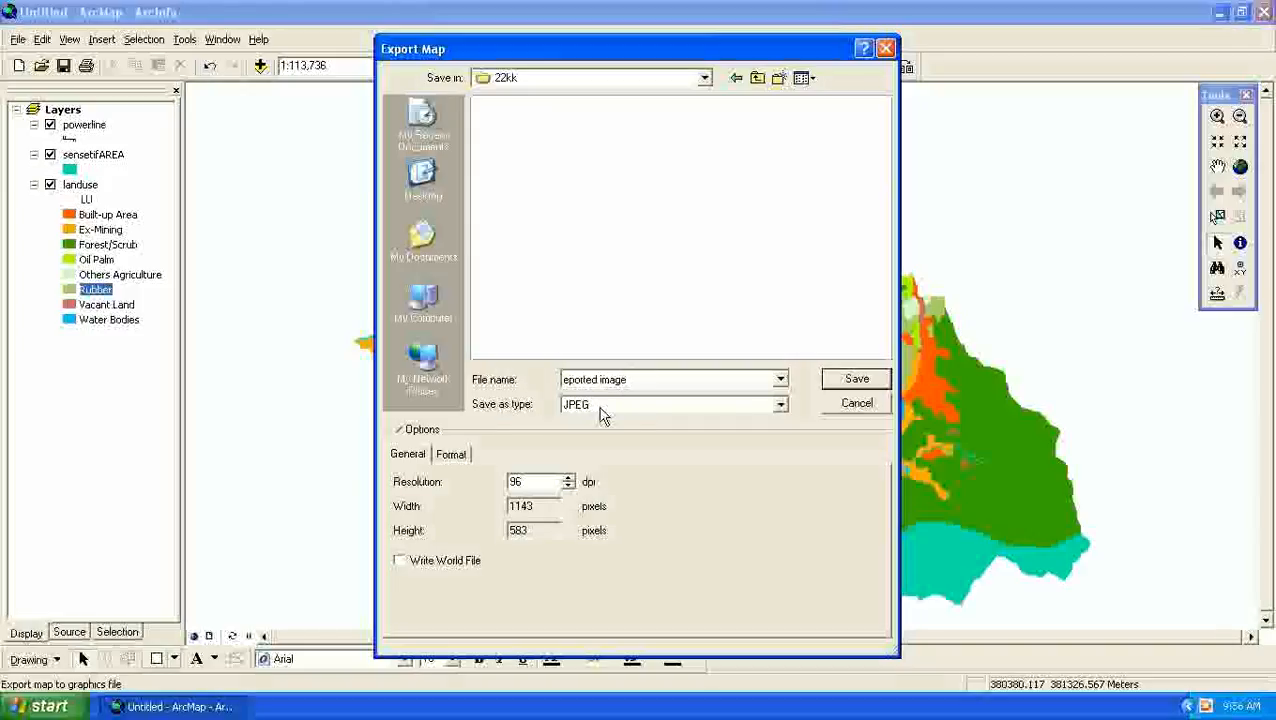
click(780, 405)
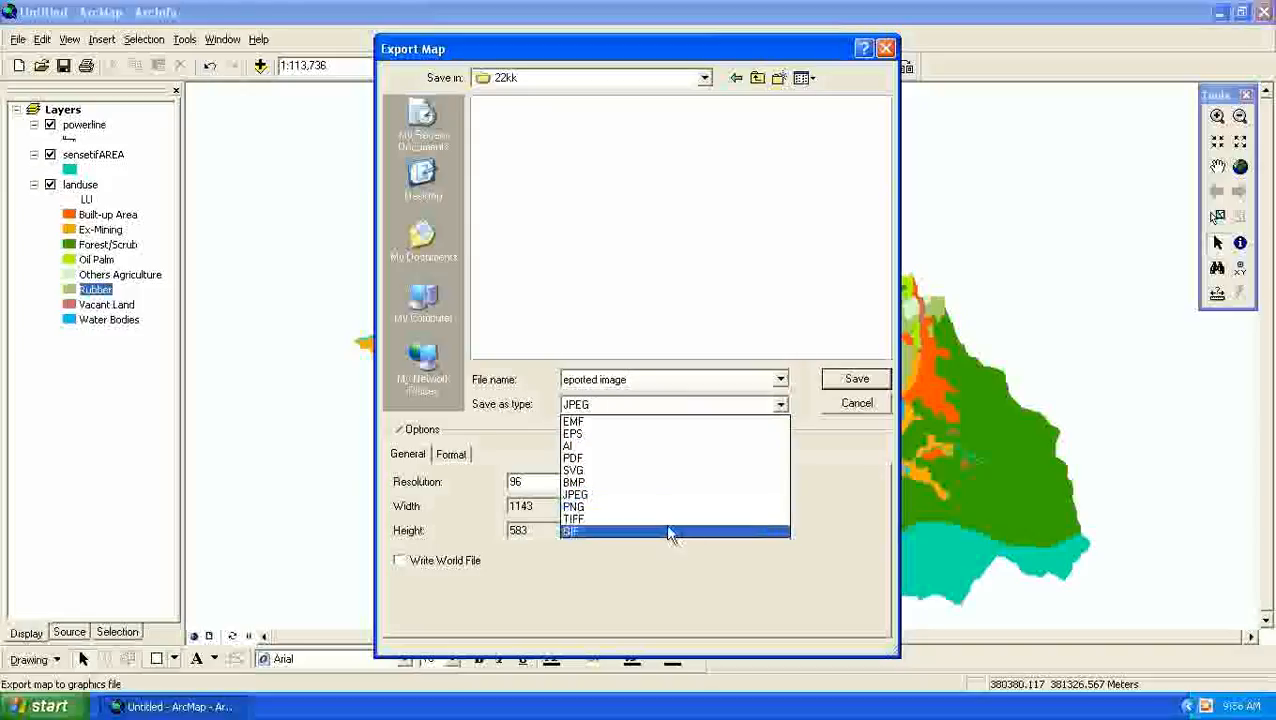
click(625, 494)
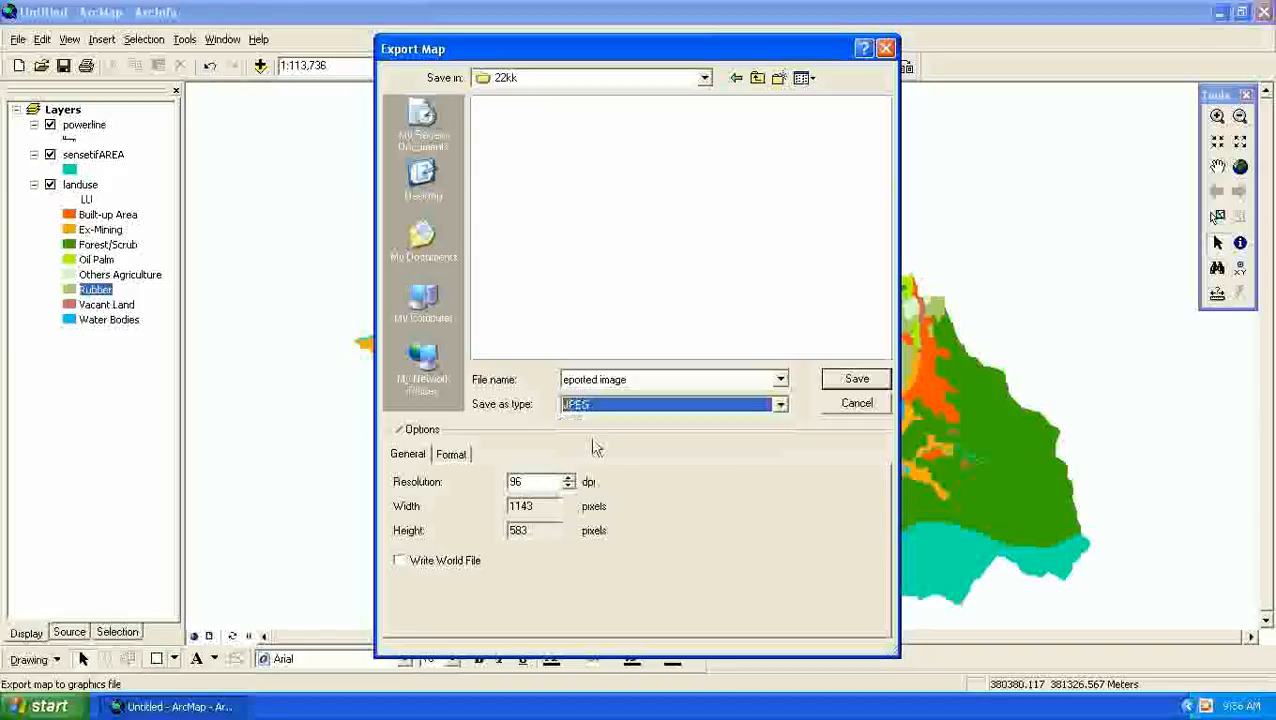
click(838, 378)
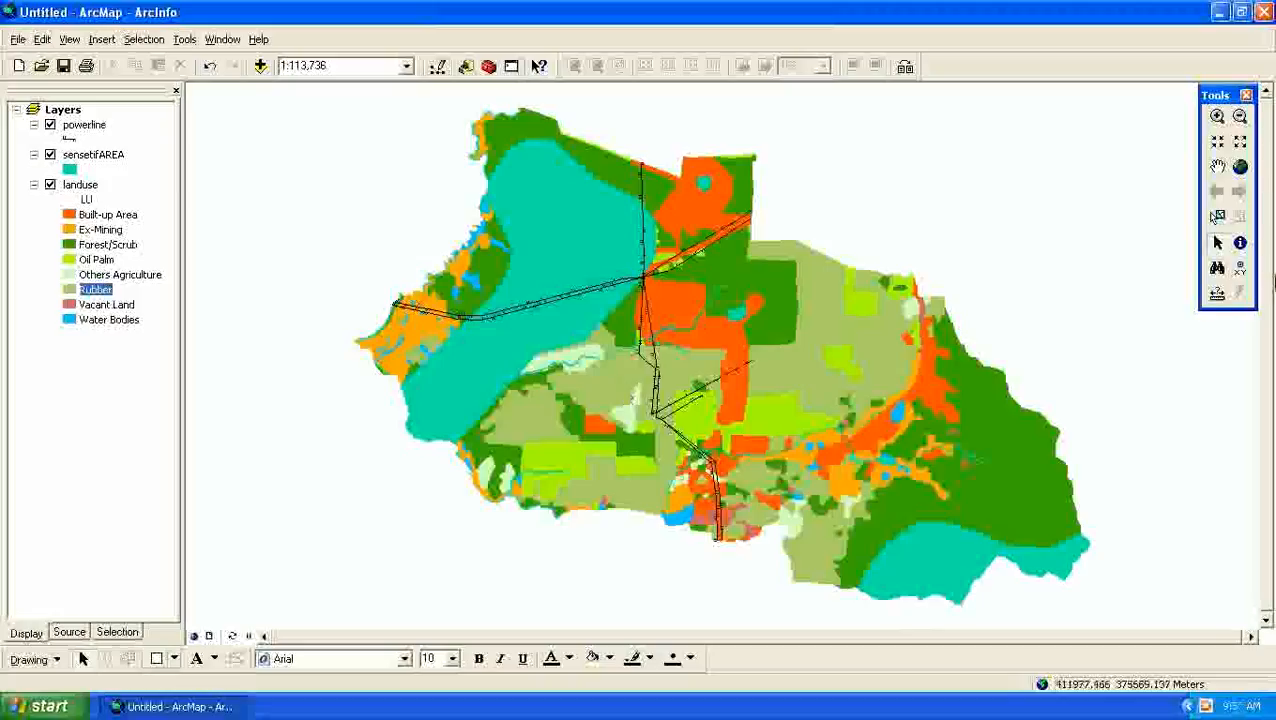
- Minimize the map window and open the exported map image from the 22kk folder in My Documents for viewing
click(1219, 12)
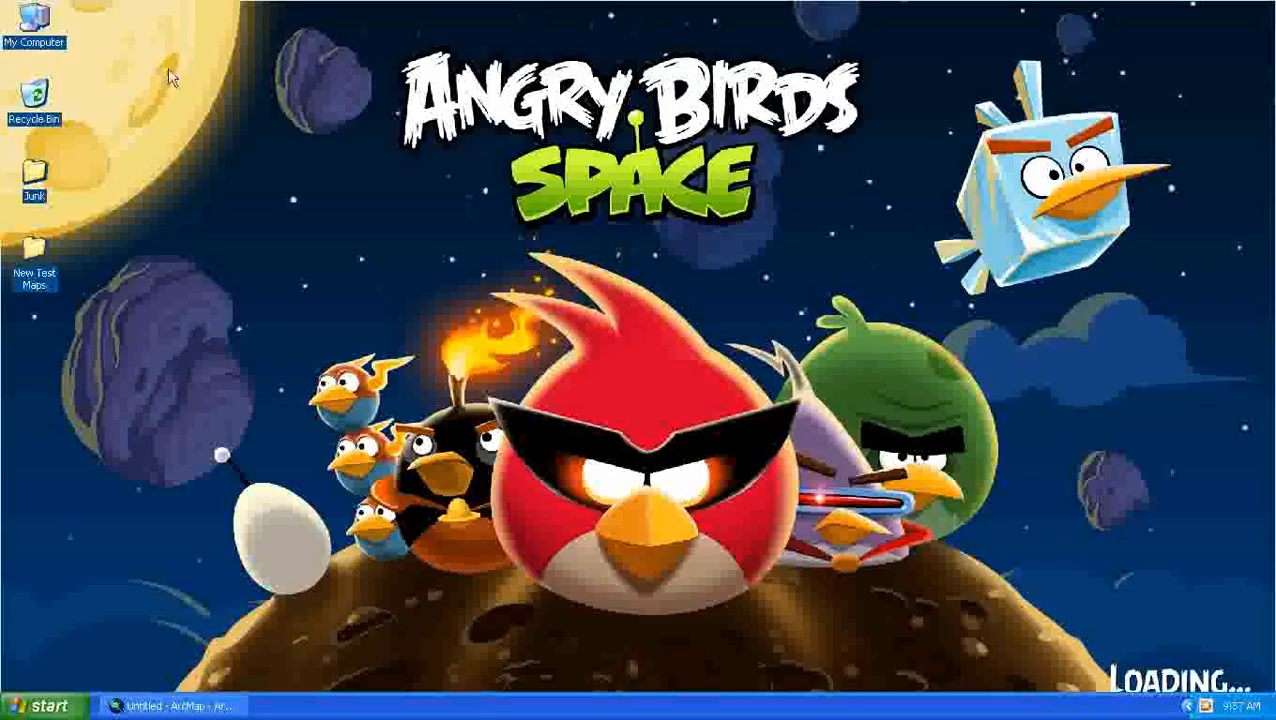
double_click(36, 22)
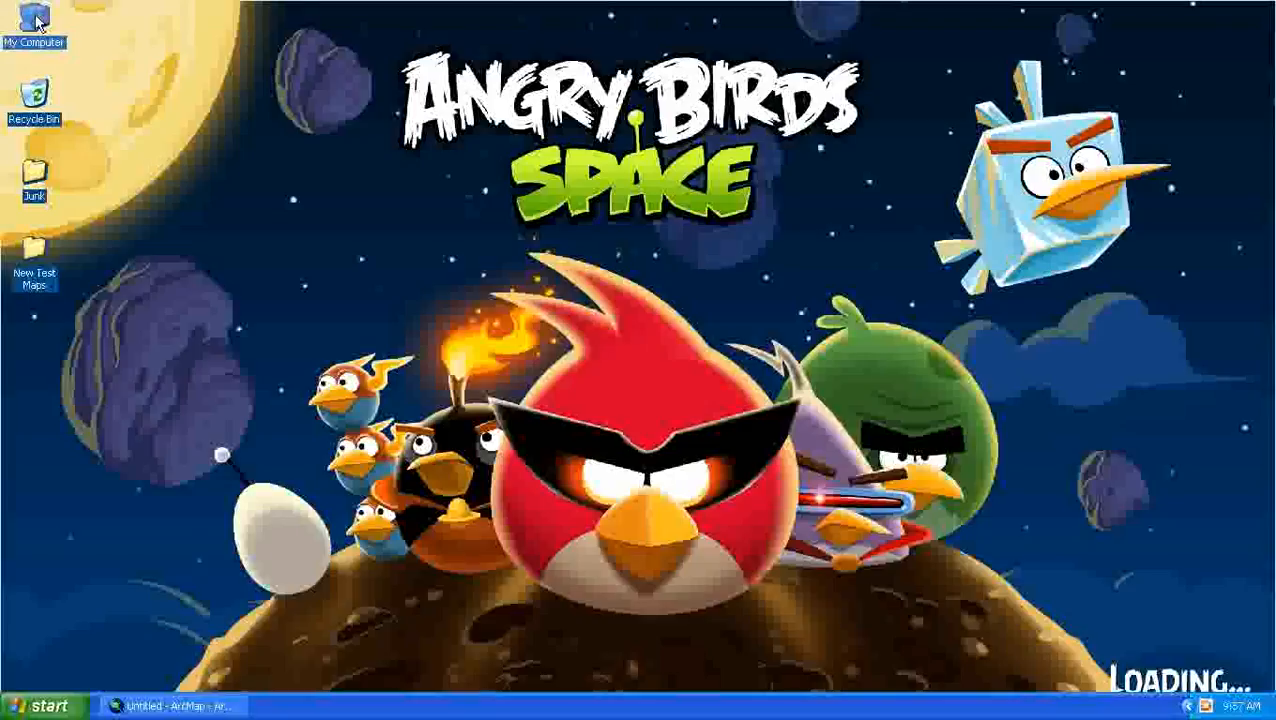
click(480, 169)
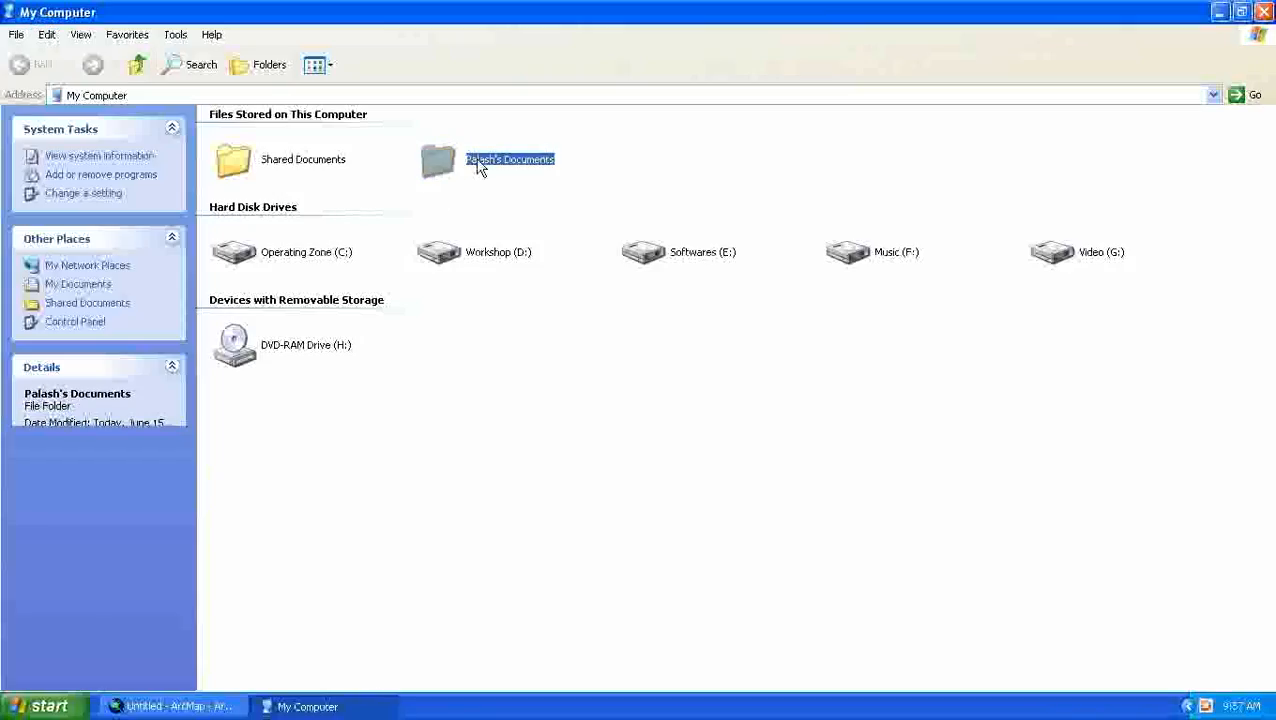
double_click(480, 169)
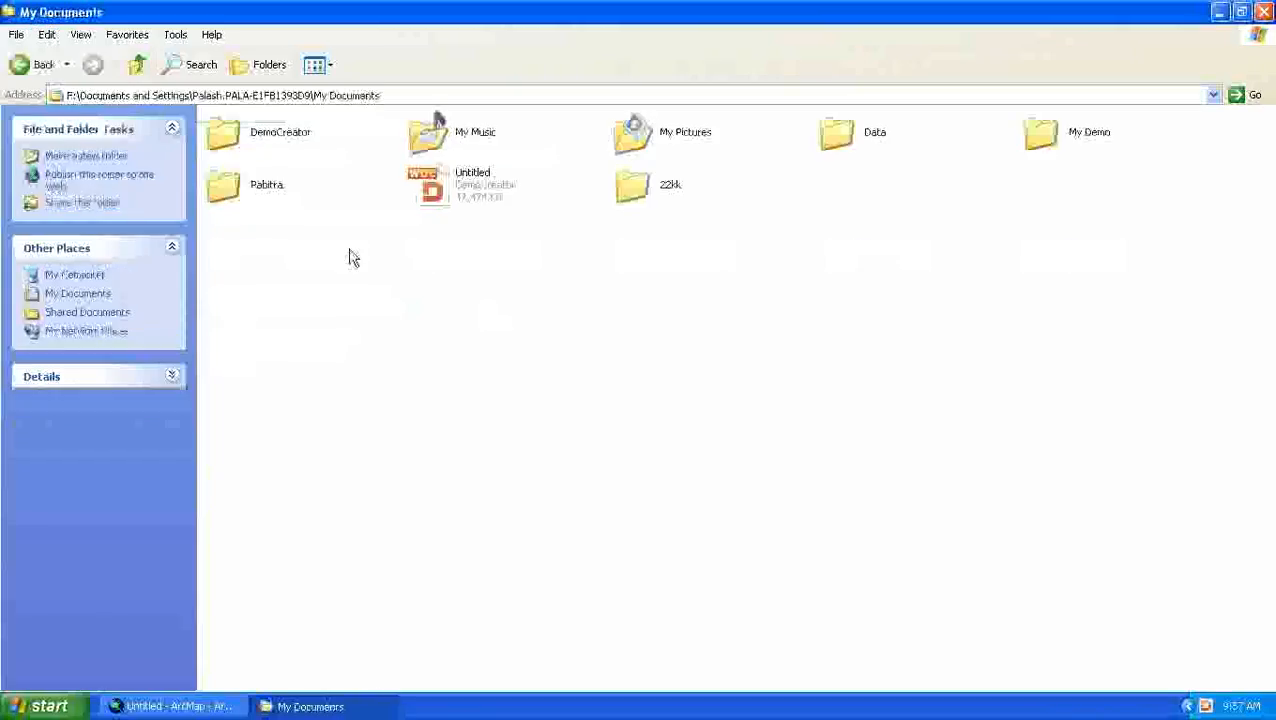
click(655, 196)
double_click(657, 196)
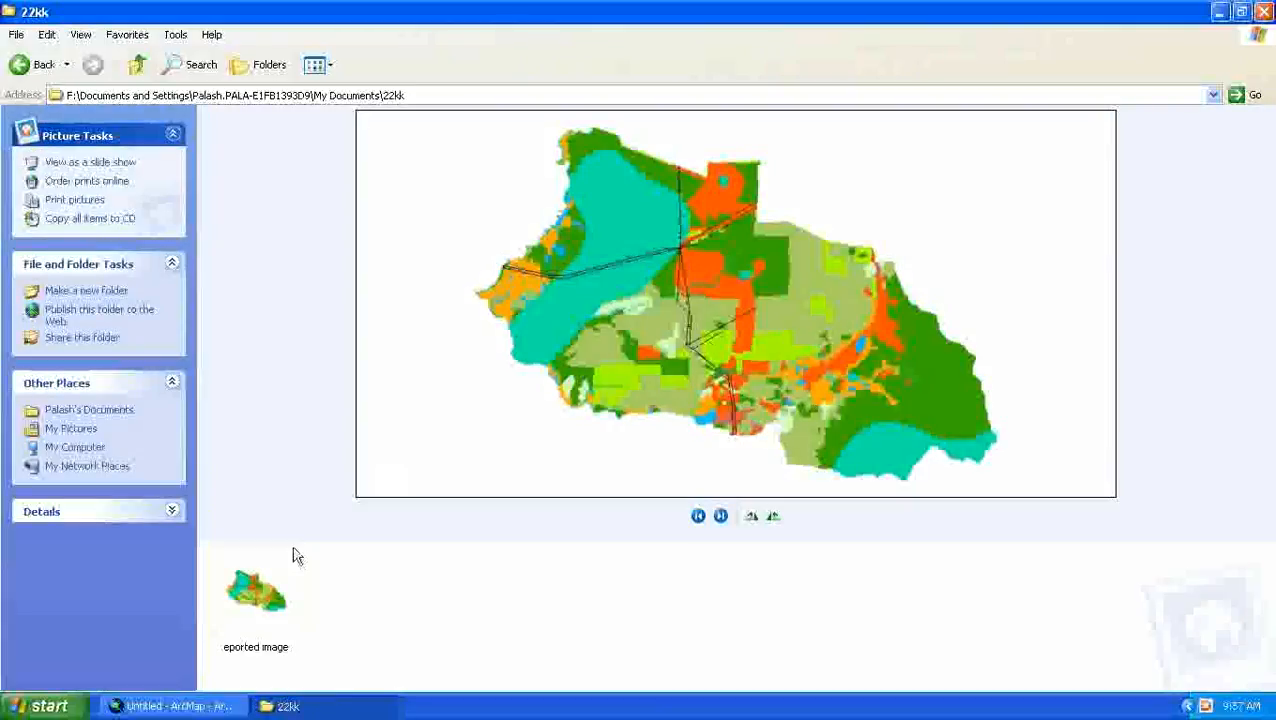
double_click(255, 608)
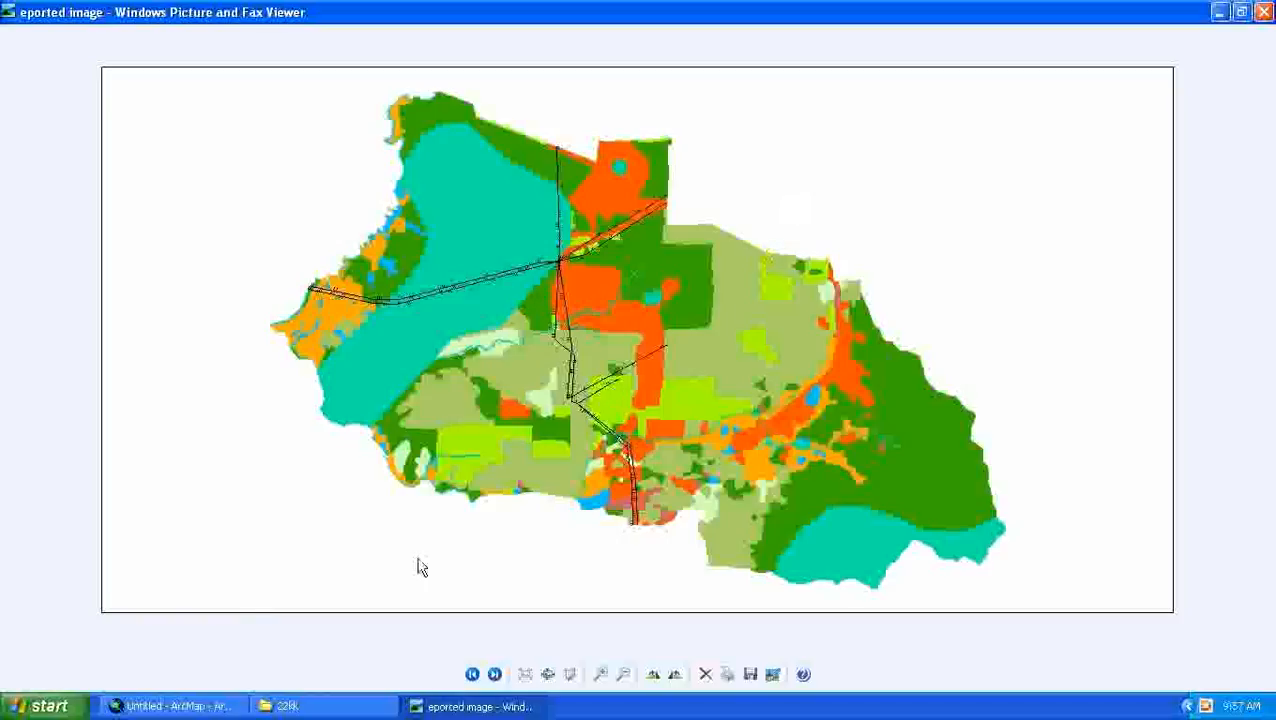
- Switch back to ArcMap, cancel the ArcGIS Desktop configuration and start a new map without saving the changes
click(170, 706)
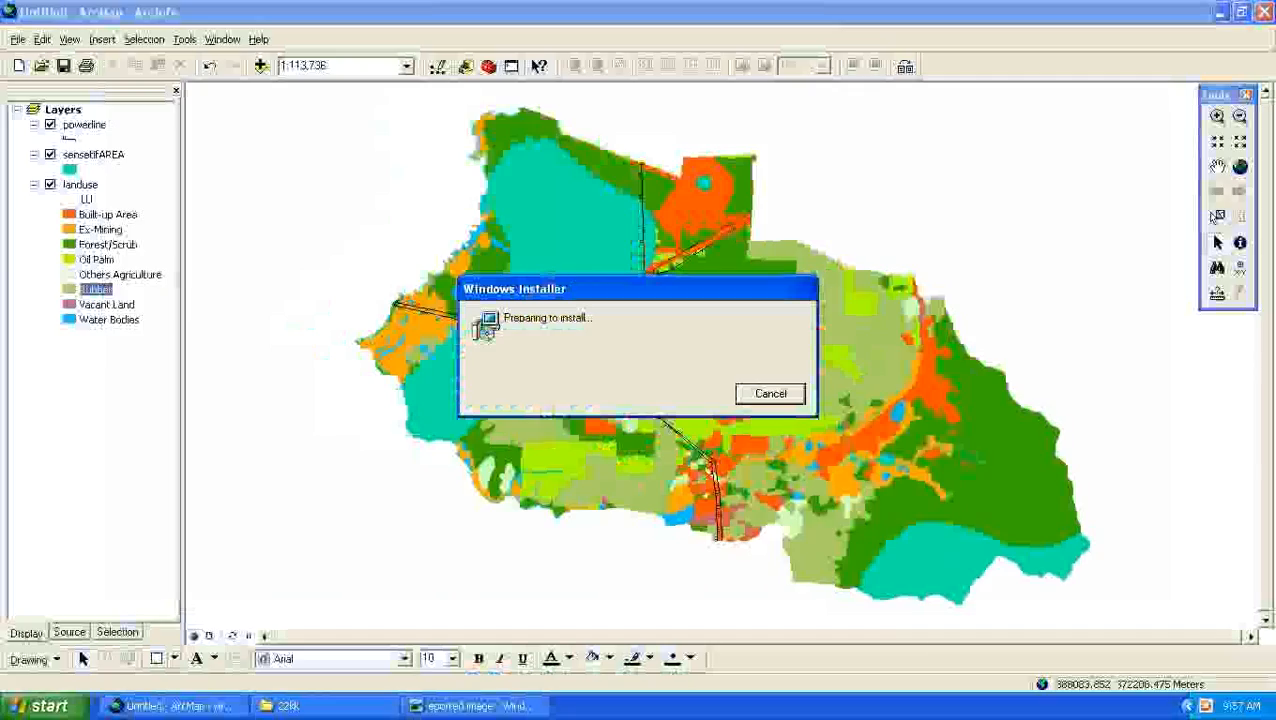
click(770, 394)
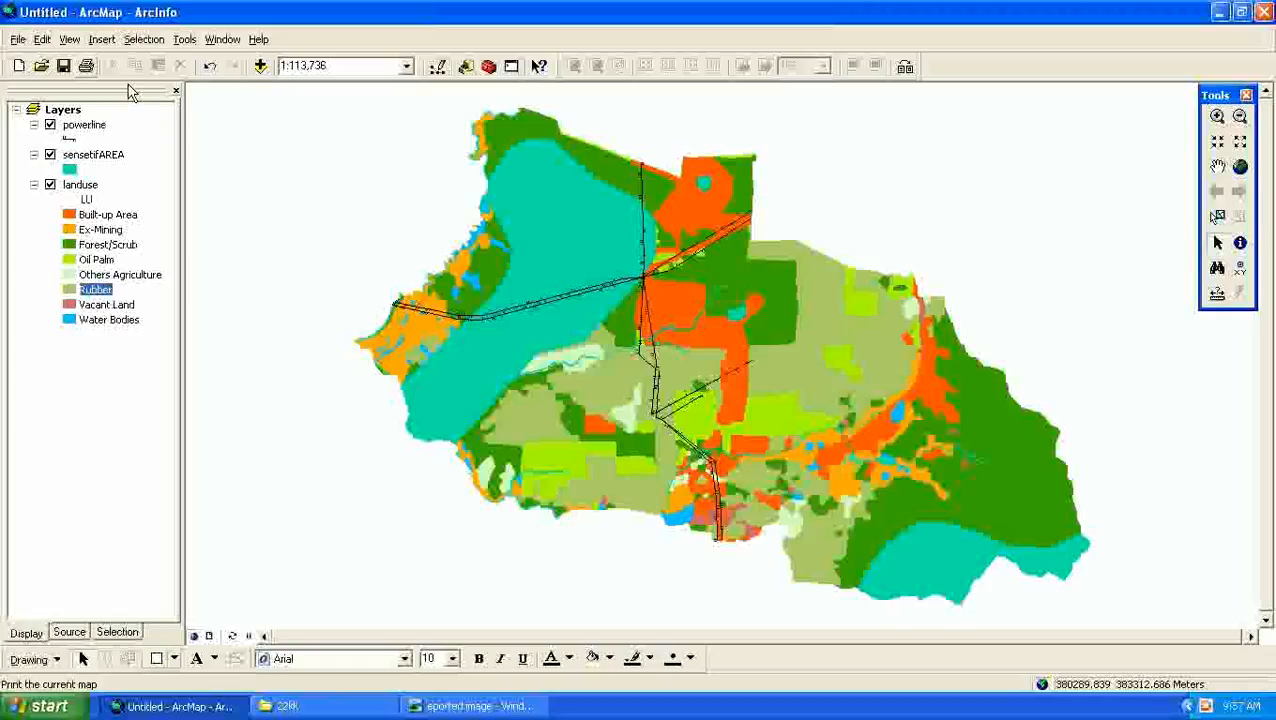
click(20, 66)
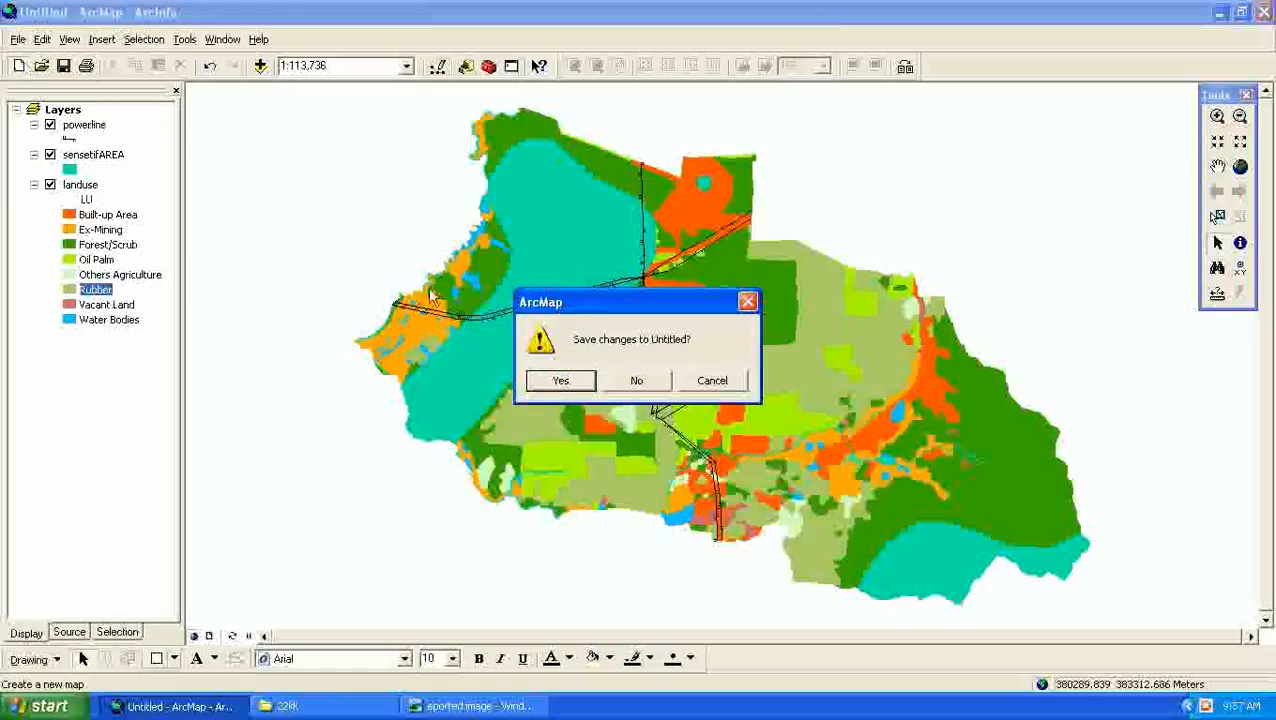
click(637, 381)
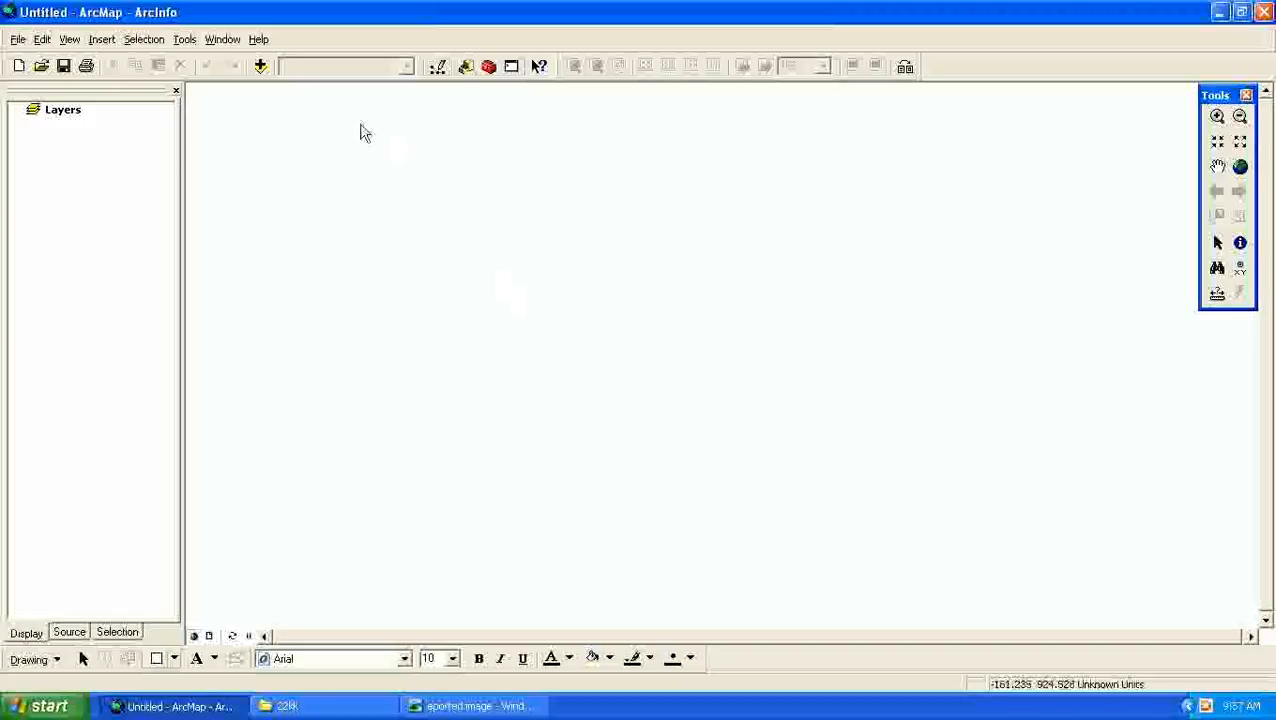
- Add the landuse.lyr layer from the landuse folder inside landavlaiblity to the new map
click(260, 66)
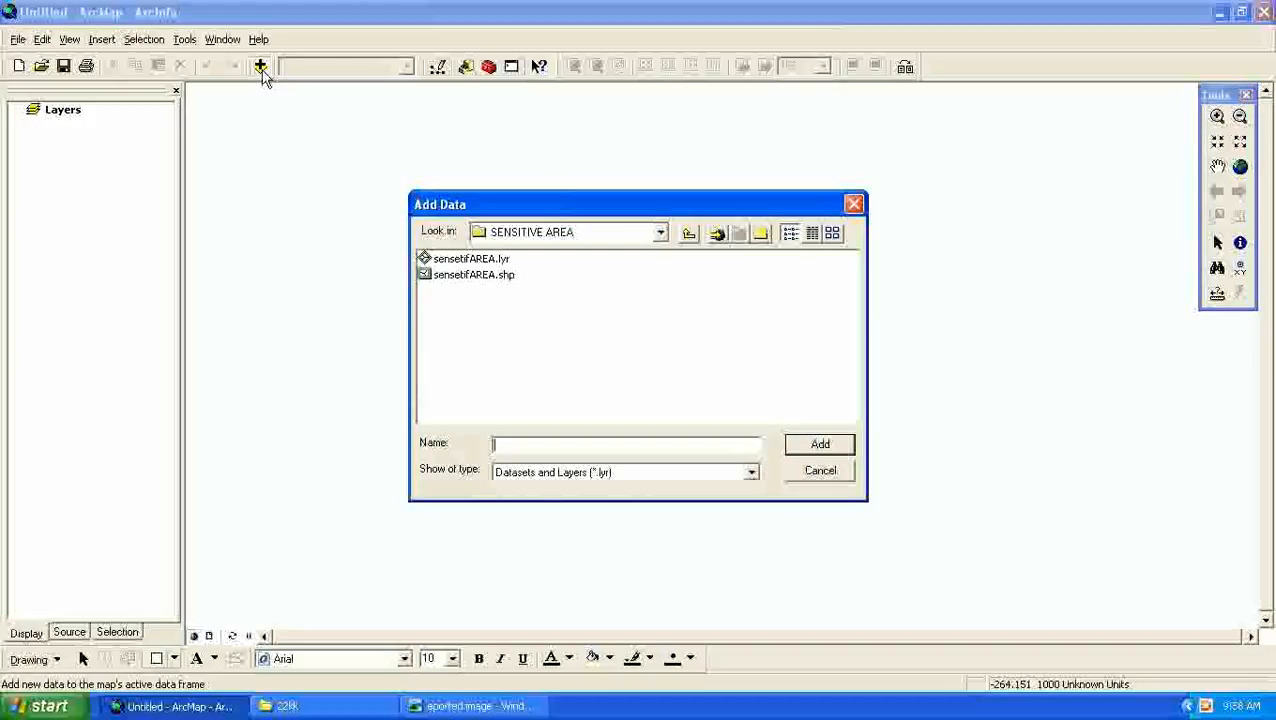
click(689, 234)
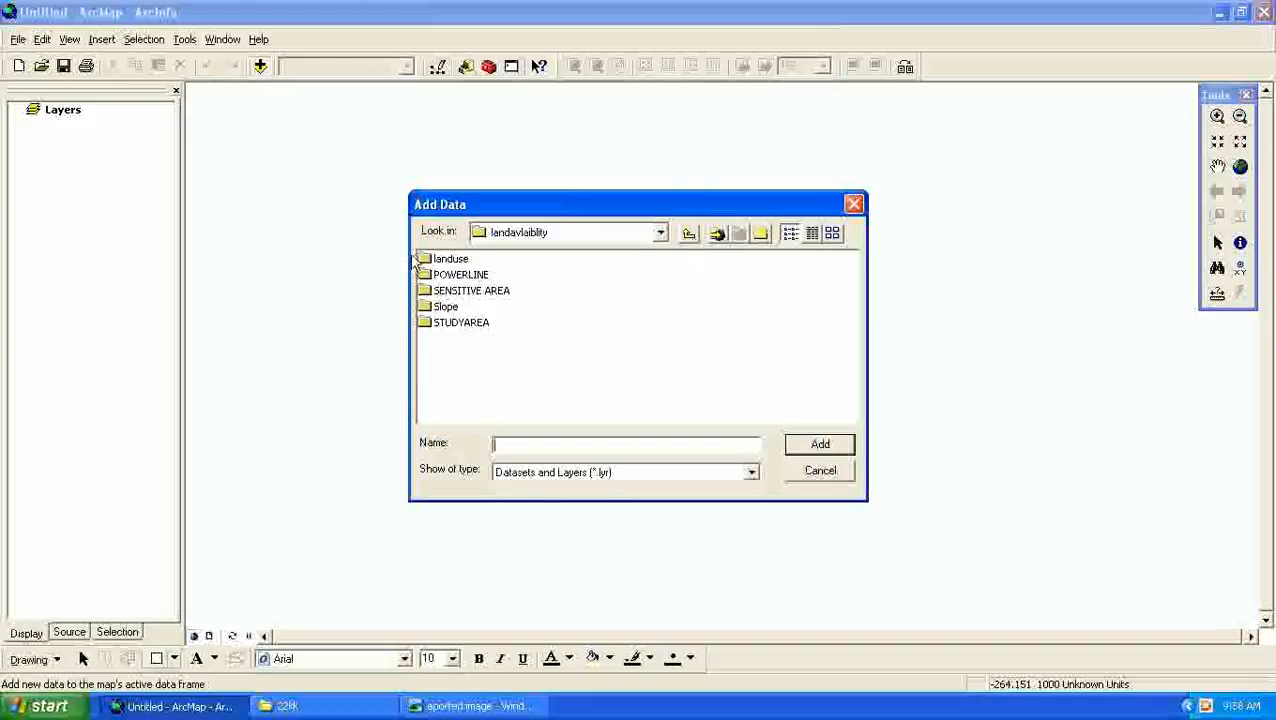
double_click(446, 259)
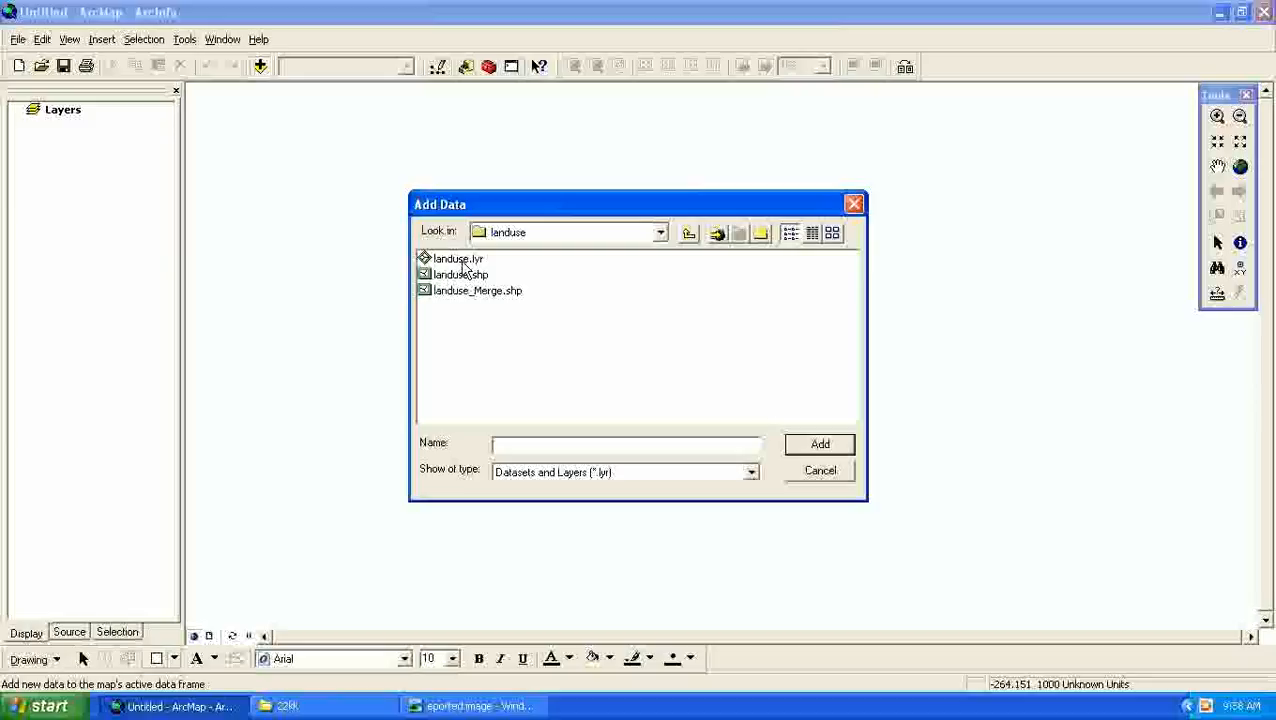
click(463, 260)
click(809, 447)
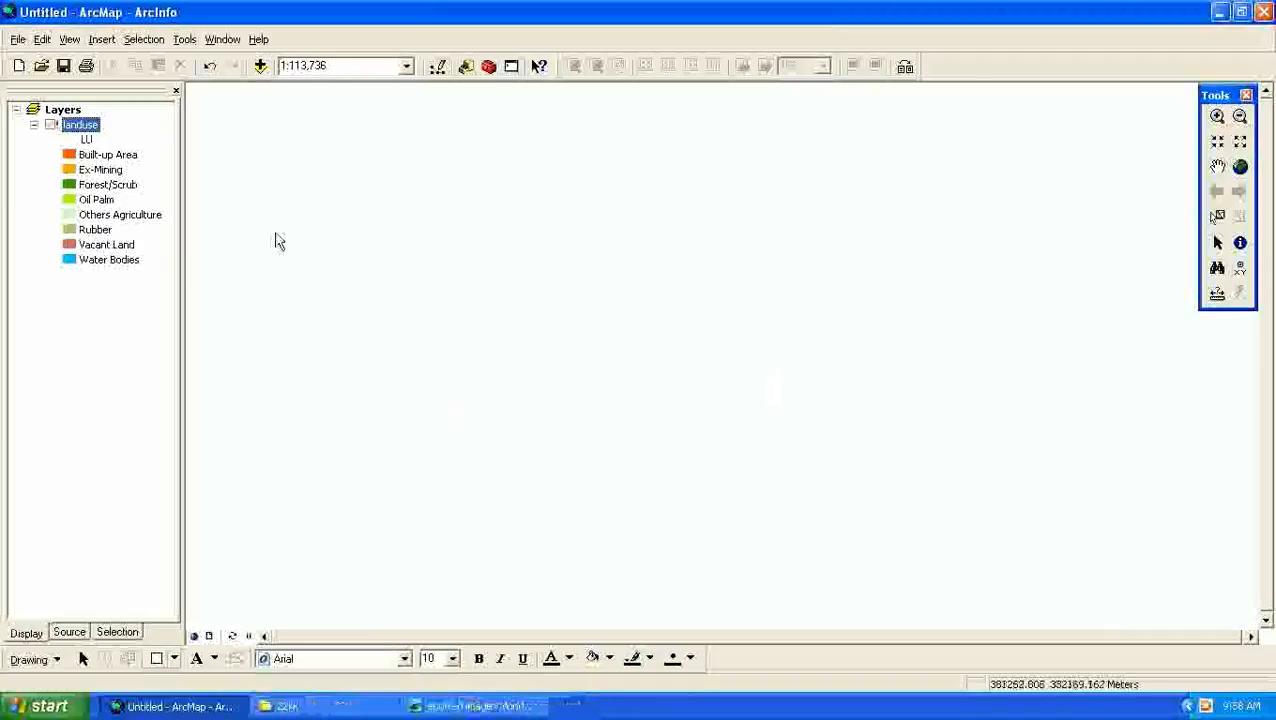
- Repair the landuse layer's broken link with the land use shapefile from the landuse folder and turn the layer on
click(51, 126)
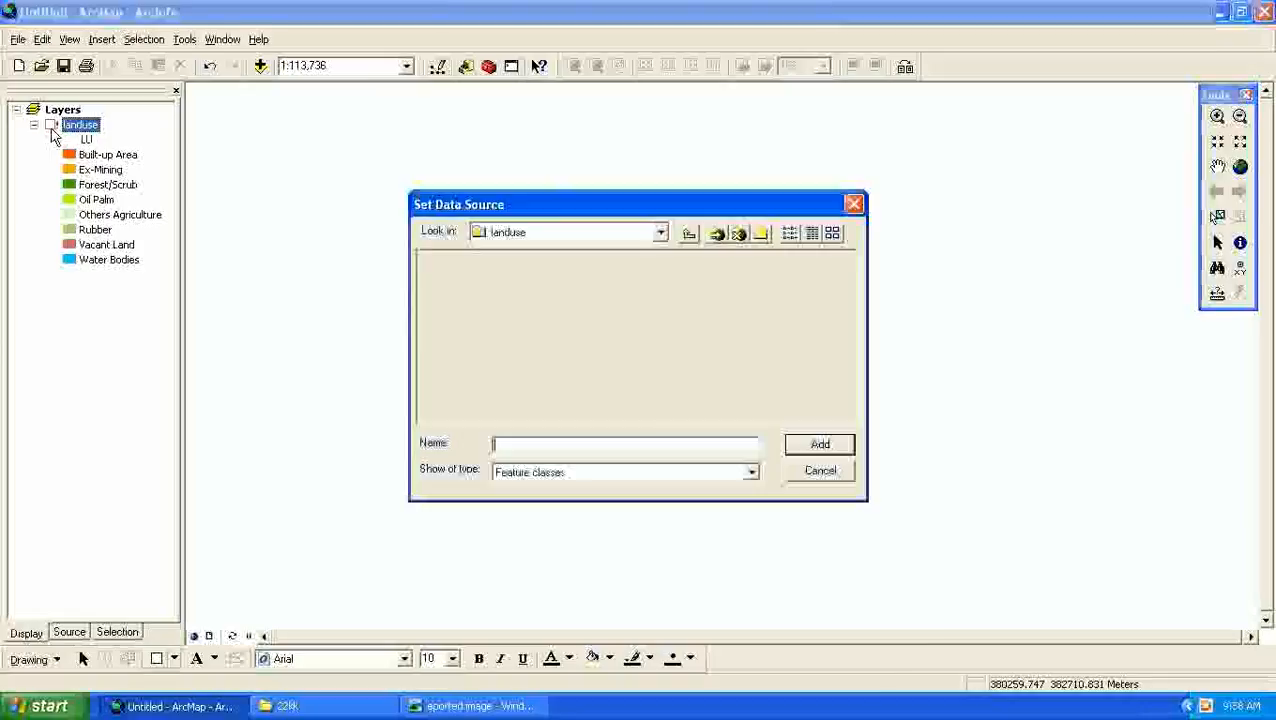
click(476, 262)
click(819, 446)
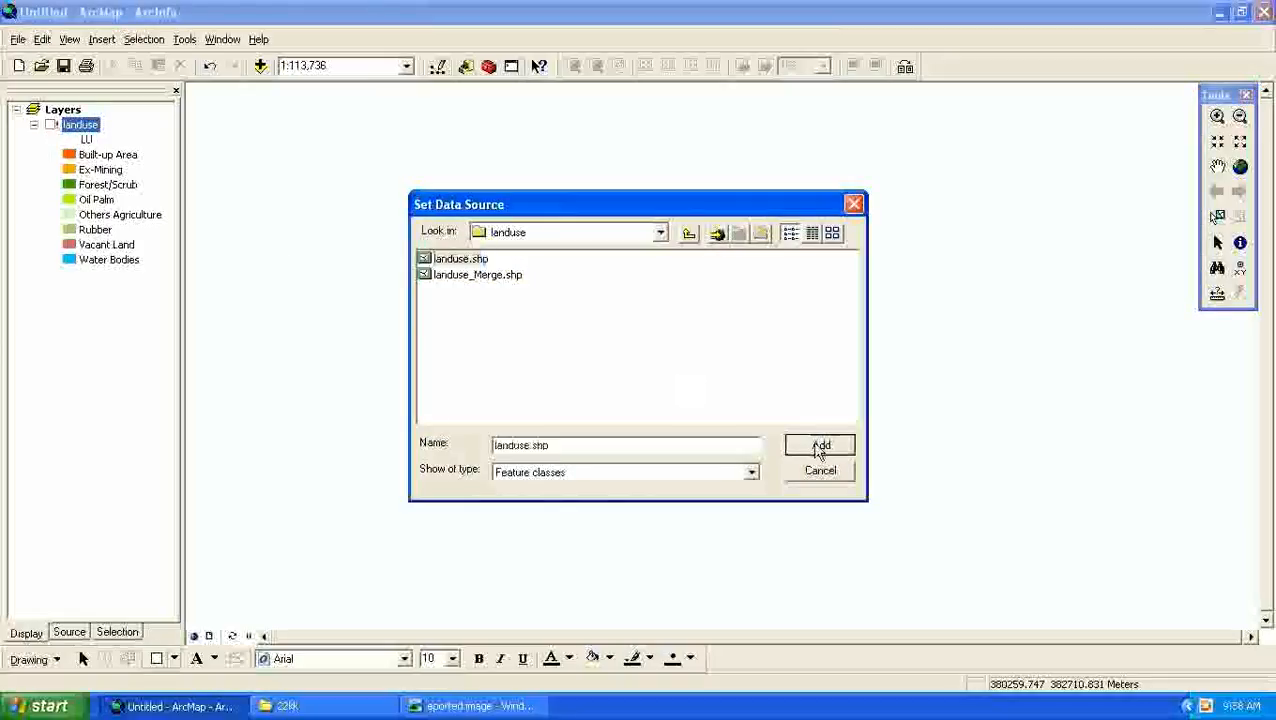
click(51, 126)
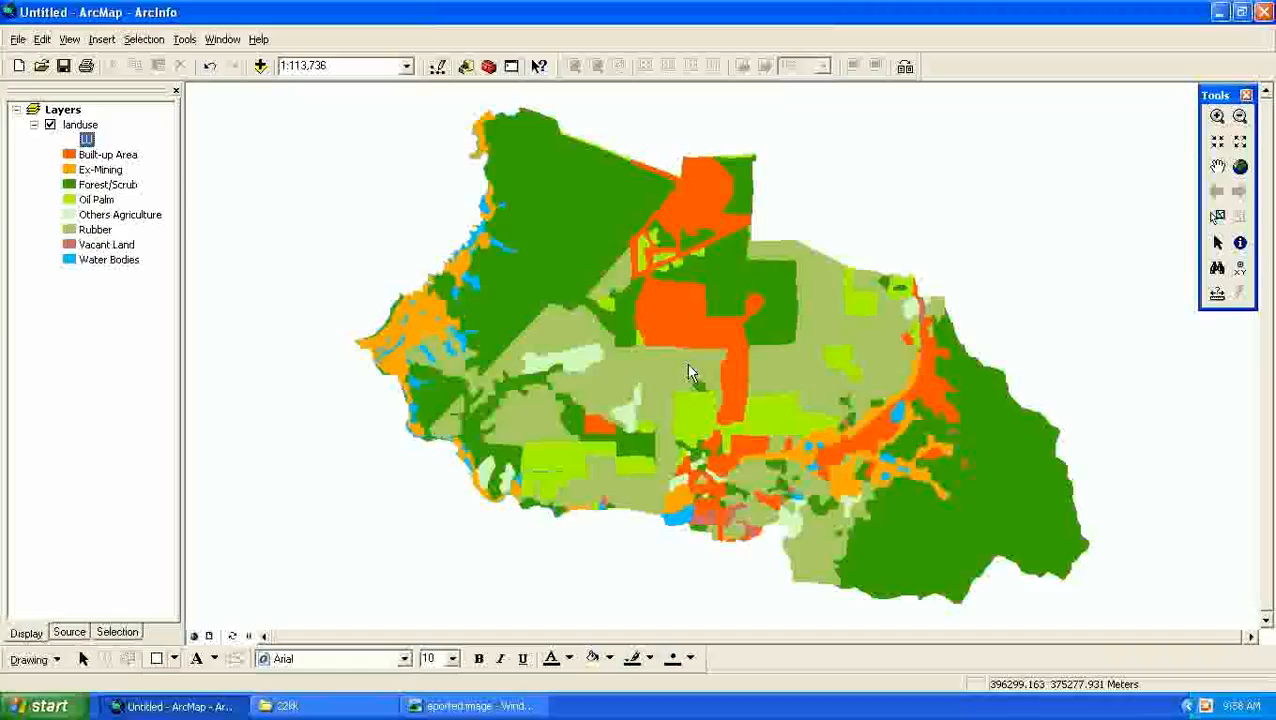
- Examine the land use categories in the landuse layer's attribute table and close the table
click(81, 128)
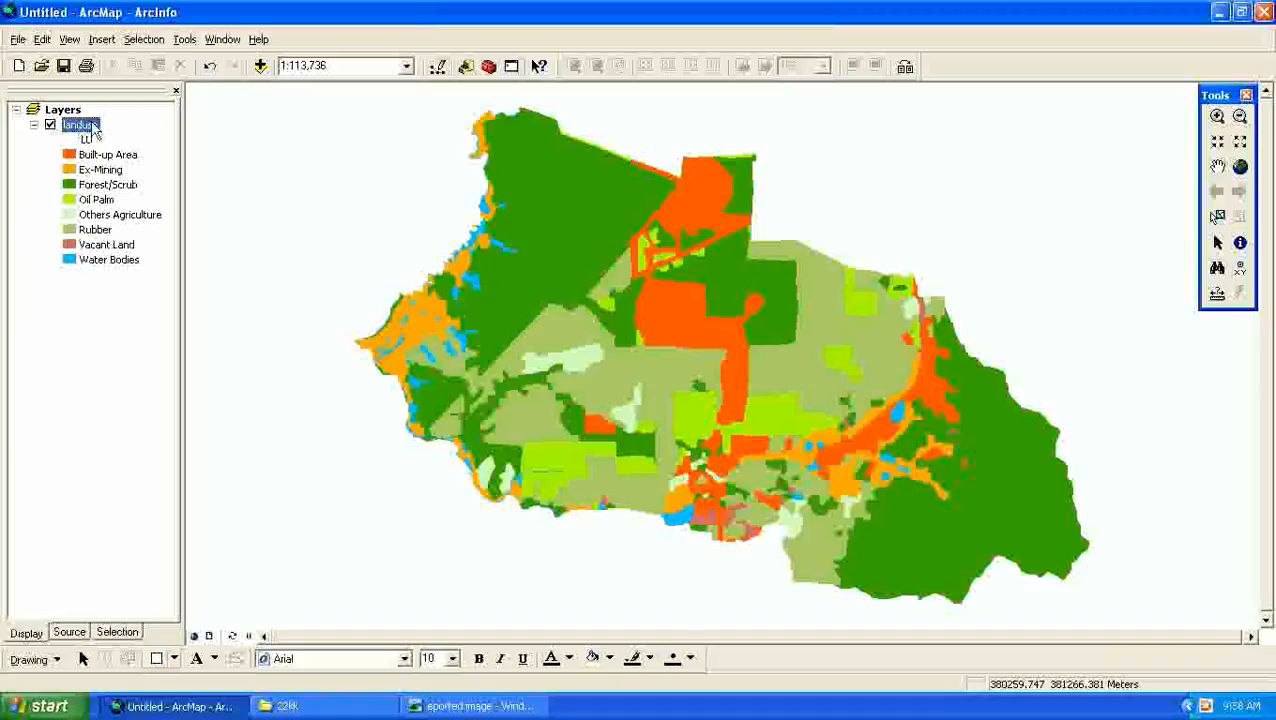
right_click(88, 135)
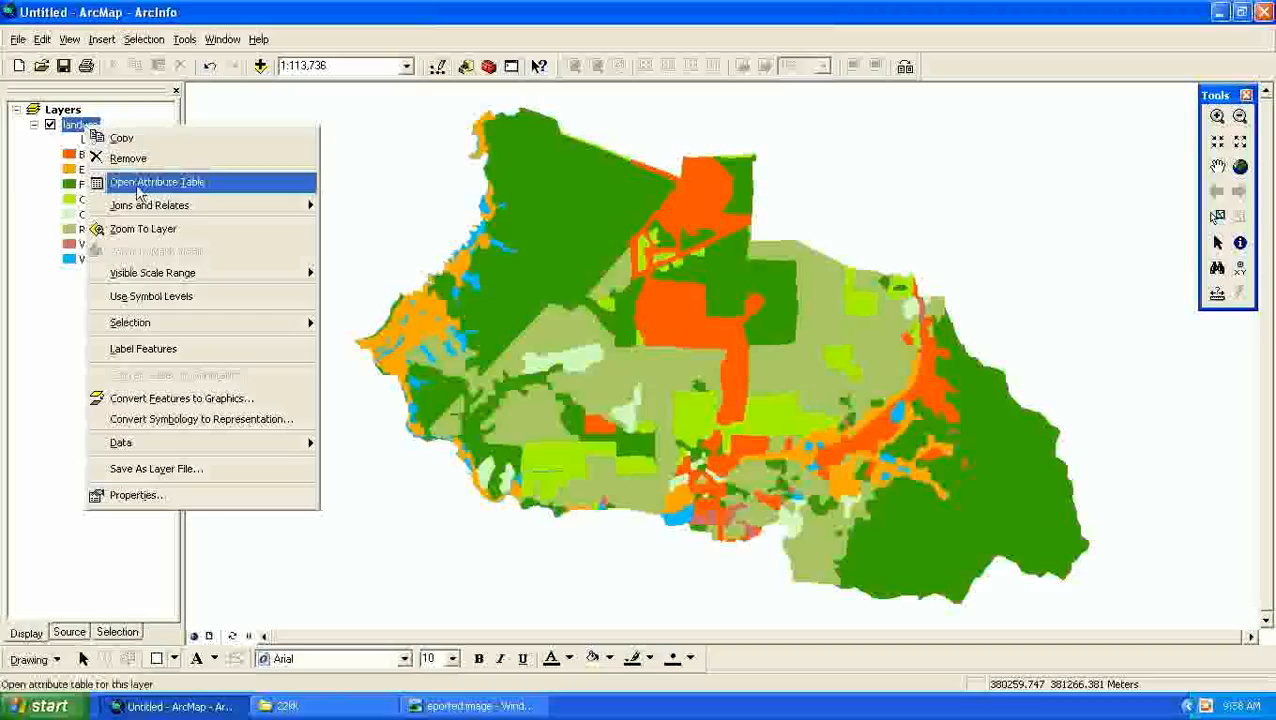
click(136, 184)
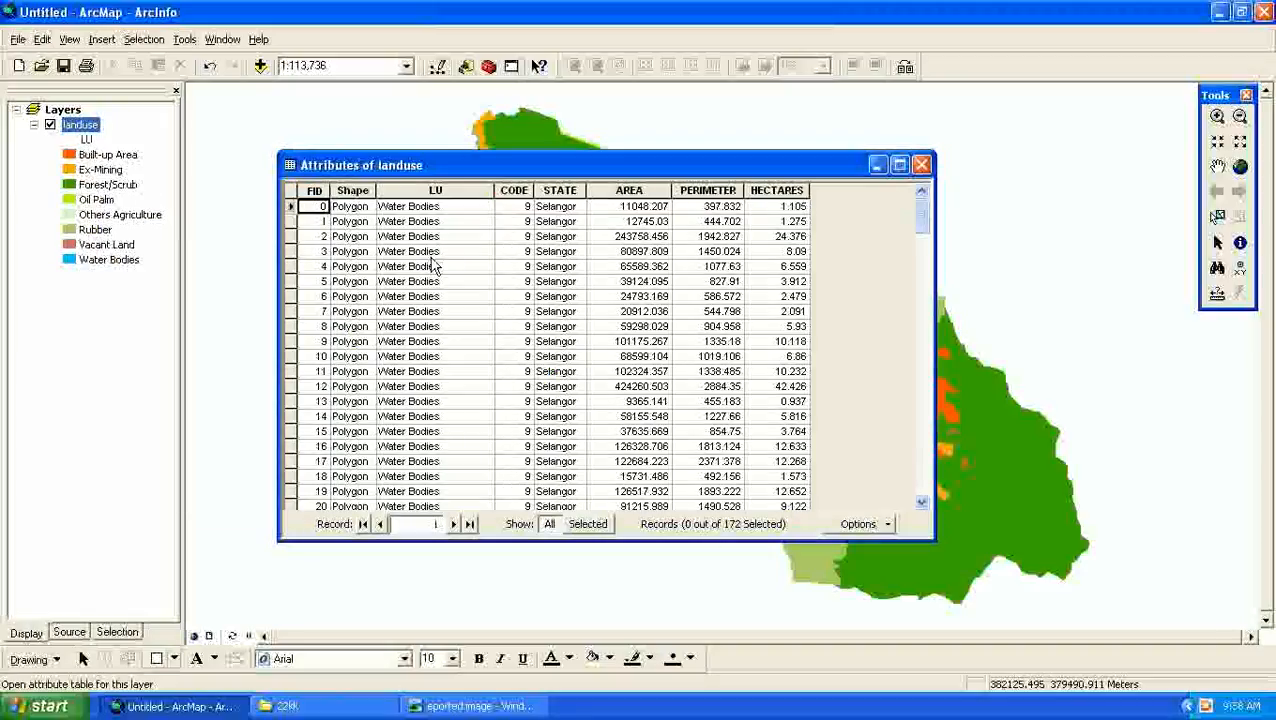
scroll(495, 356, down, 12)
scroll(532, 358, down, 20)
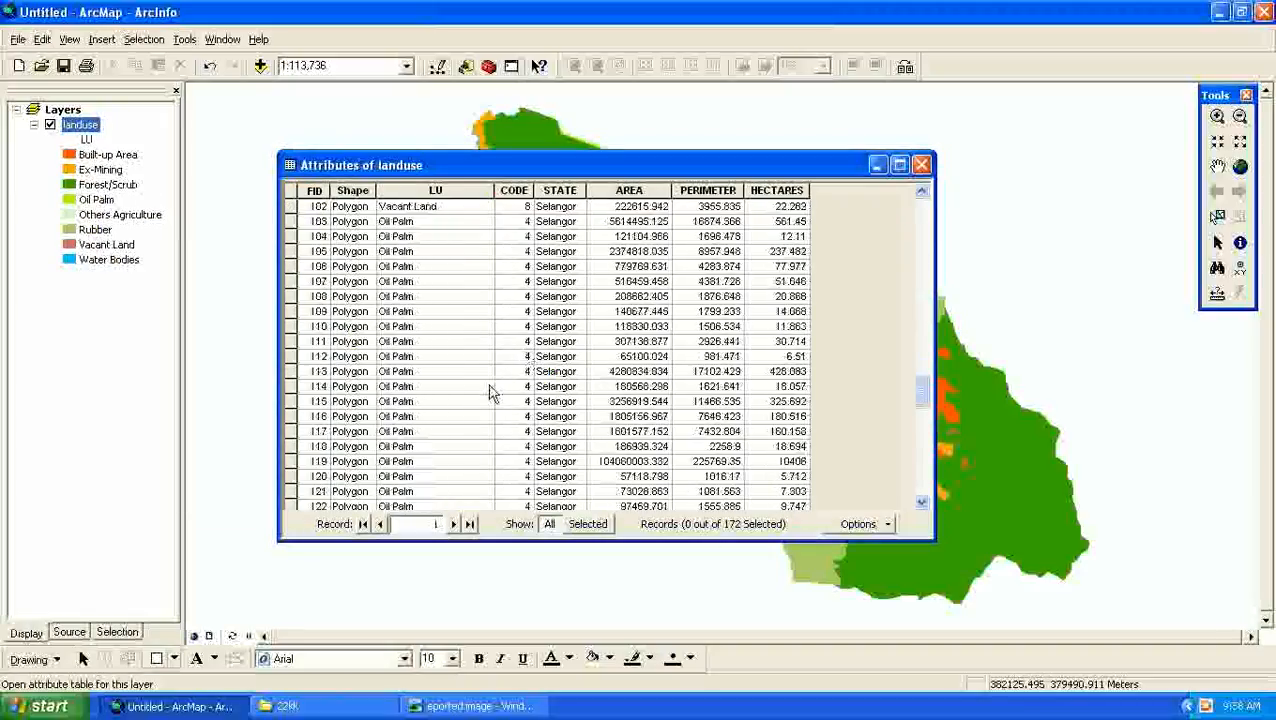
click(417, 298)
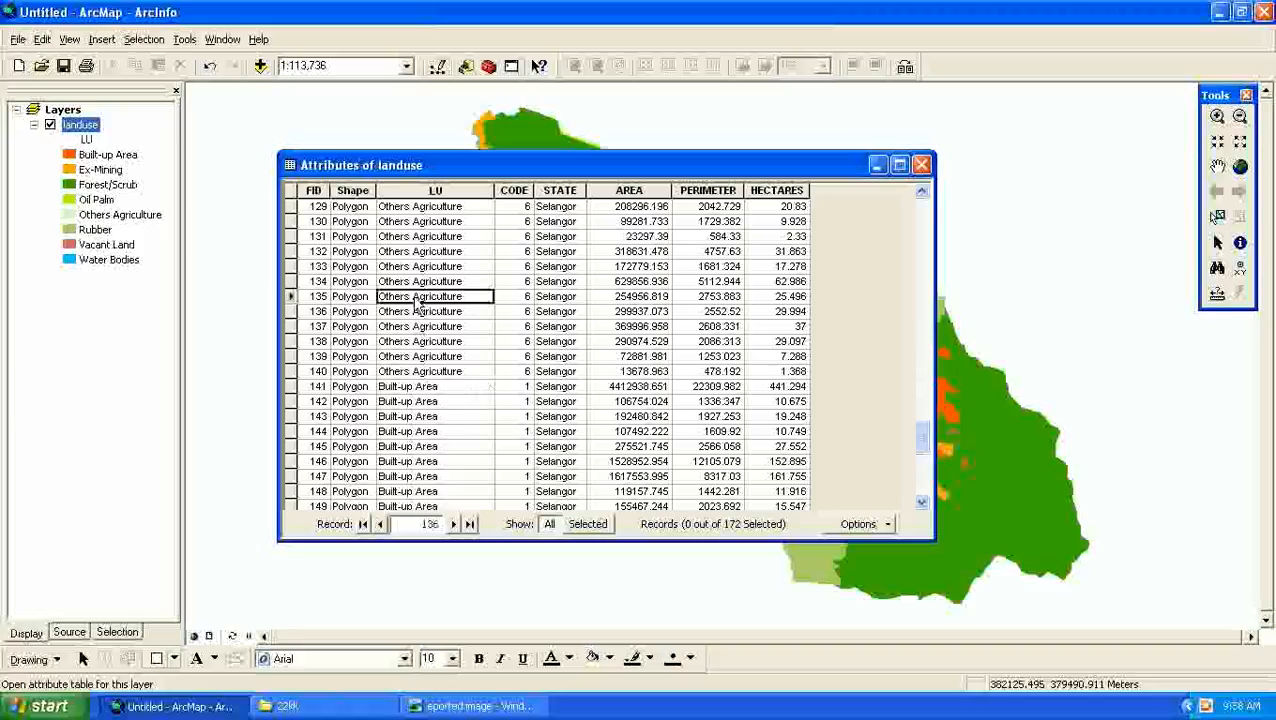
right_click(417, 305)
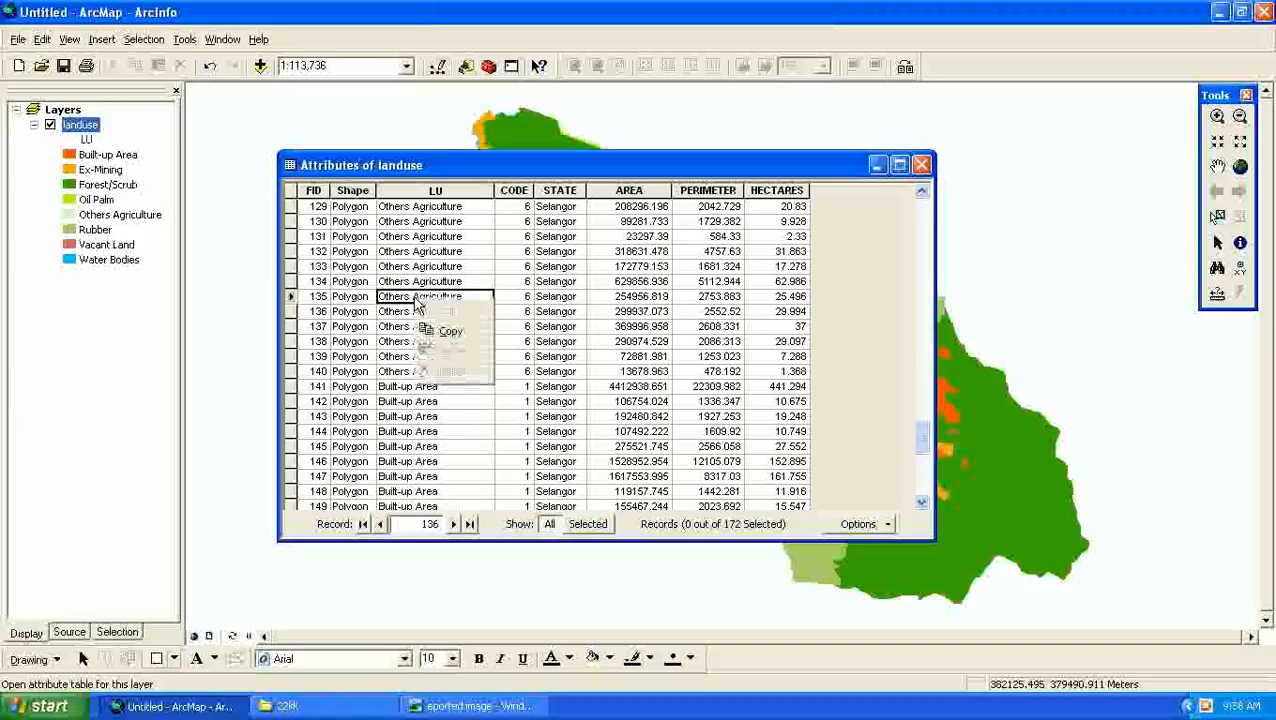
click(920, 166)
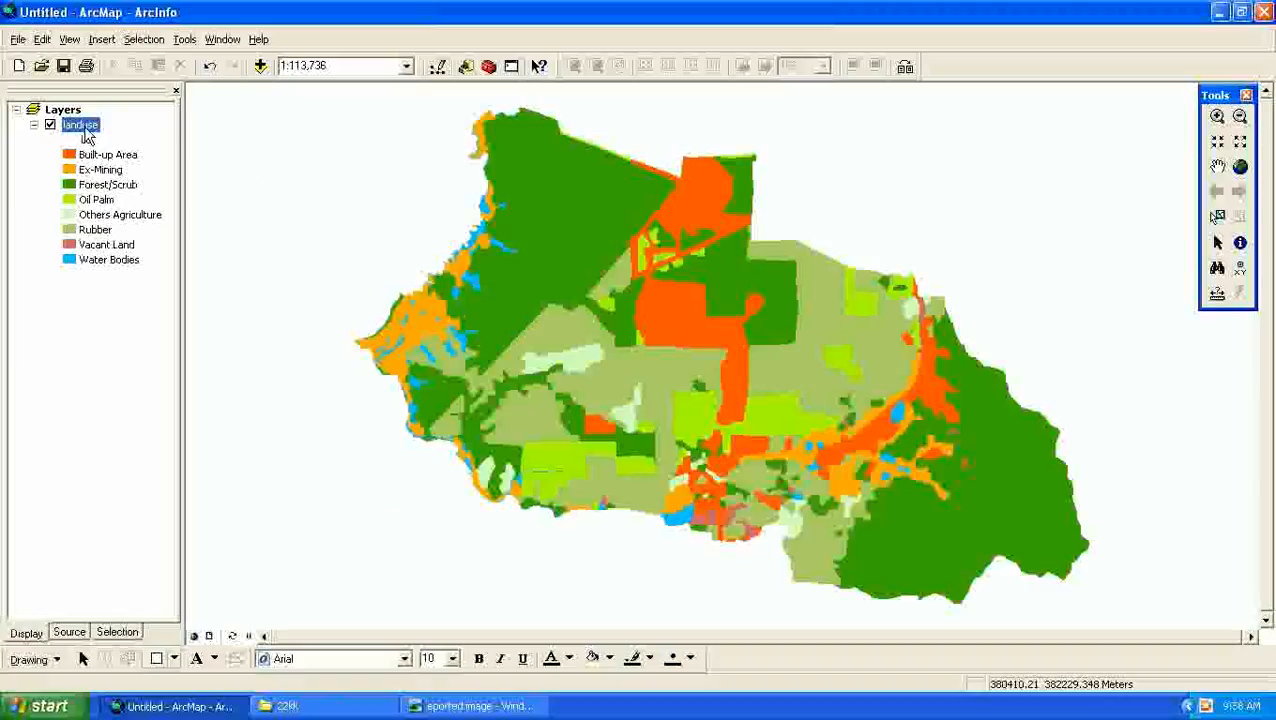
click(146, 41)
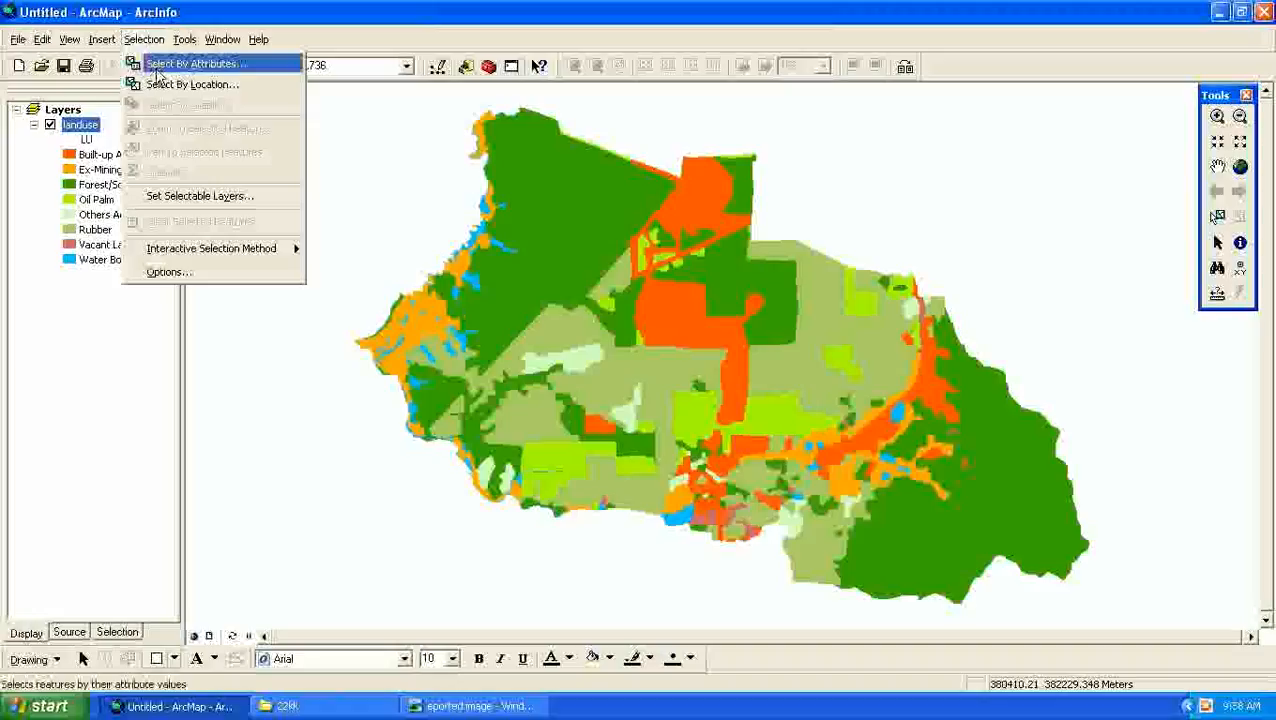
click(157, 66)
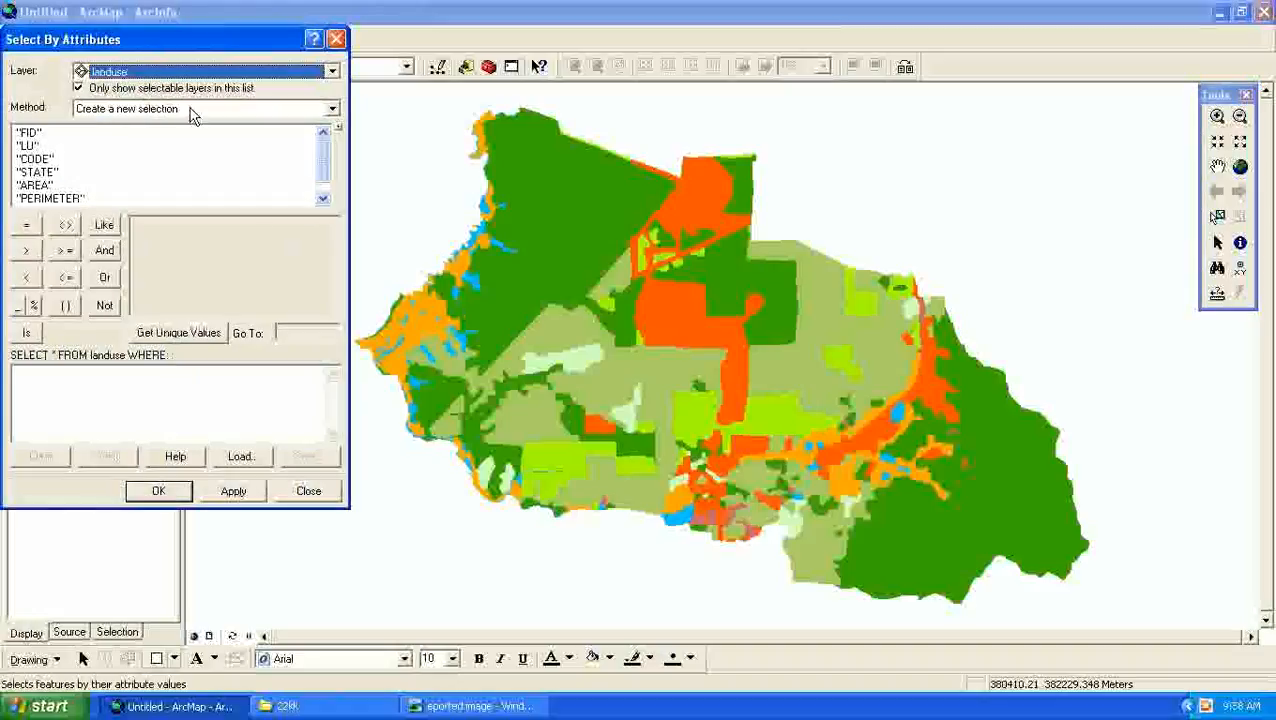
double_click(28, 146)
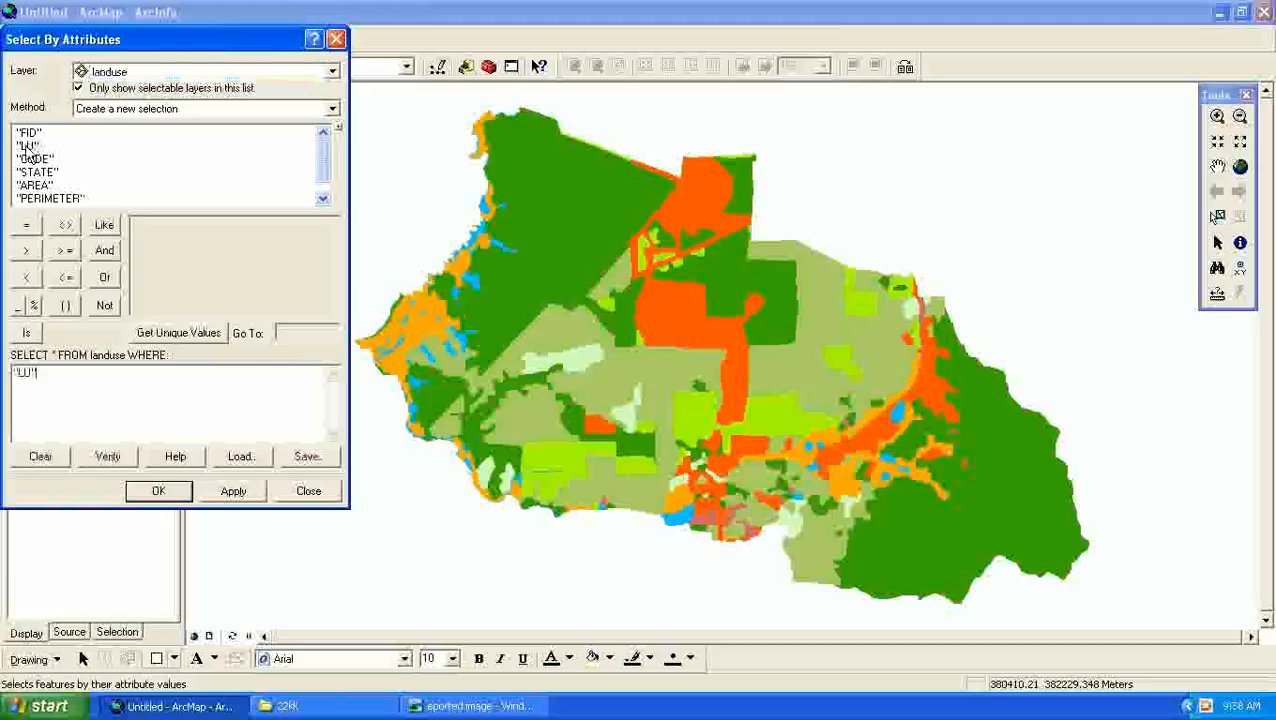
click(30, 226)
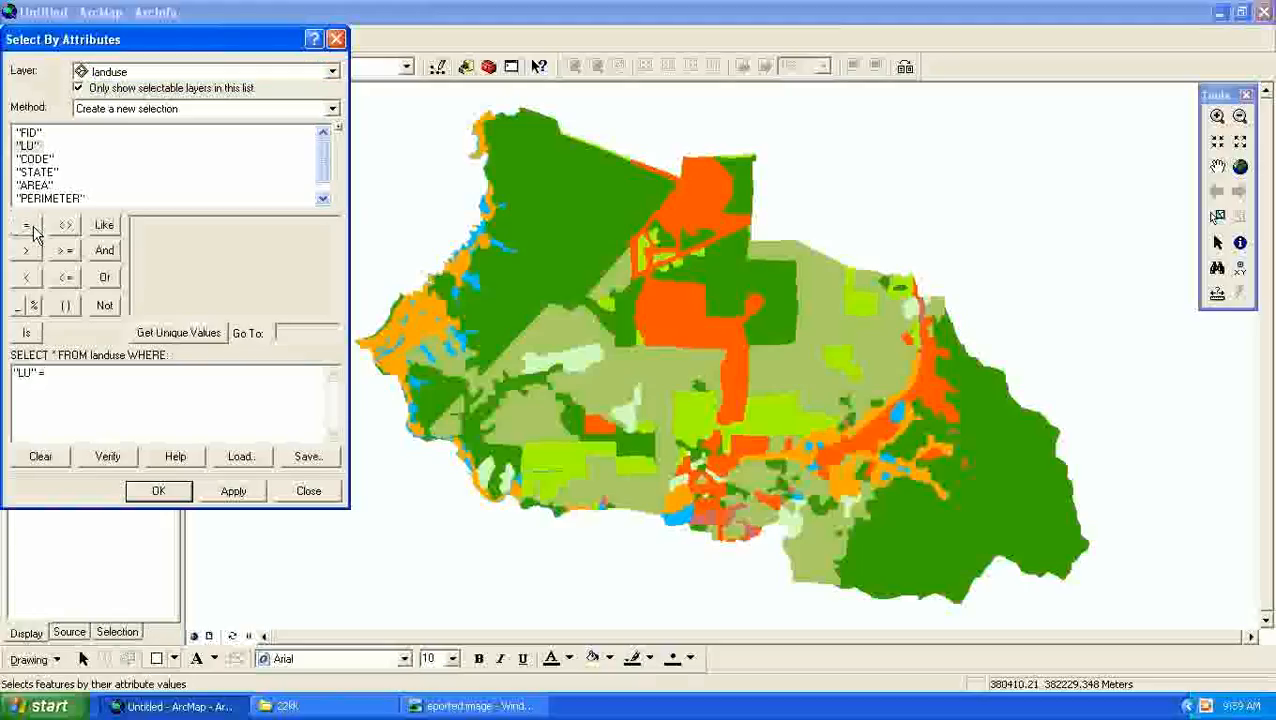
click(157, 334)
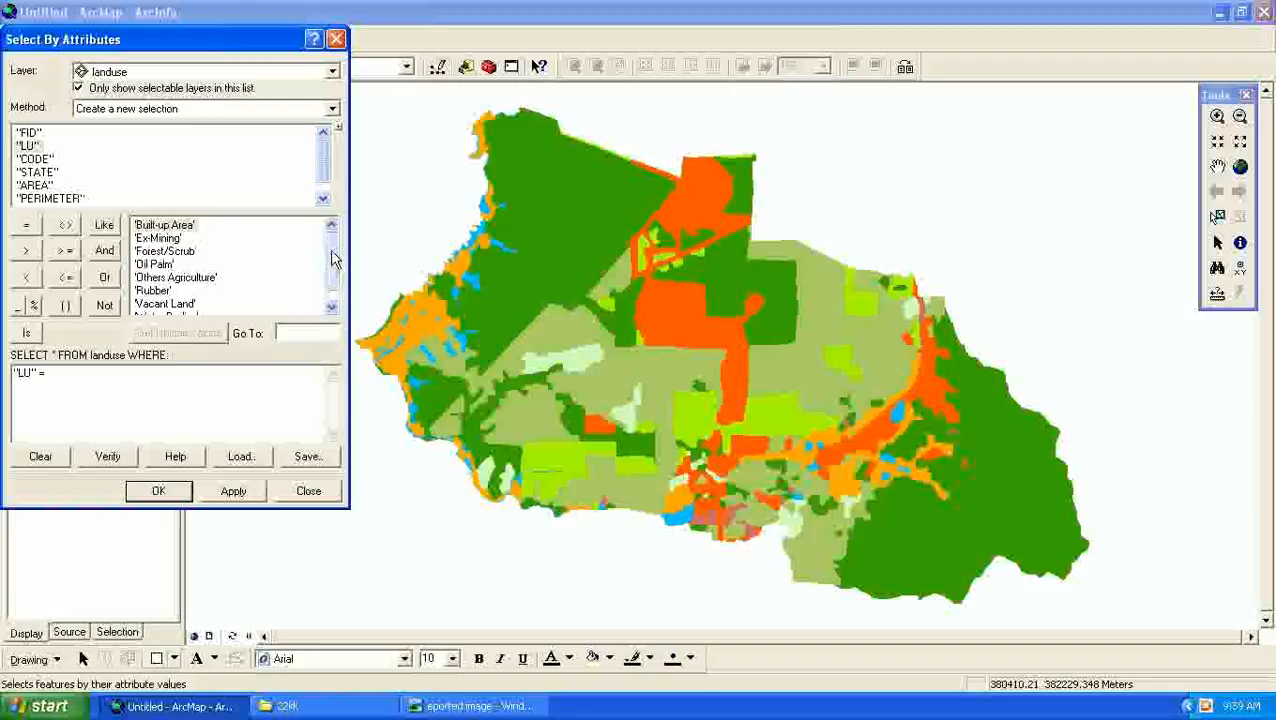
mouse_move(333, 259)
mouse_down()
mouse_move(337, 295)
mouse_move(335, 256)
mouse_up()
click(198, 280)
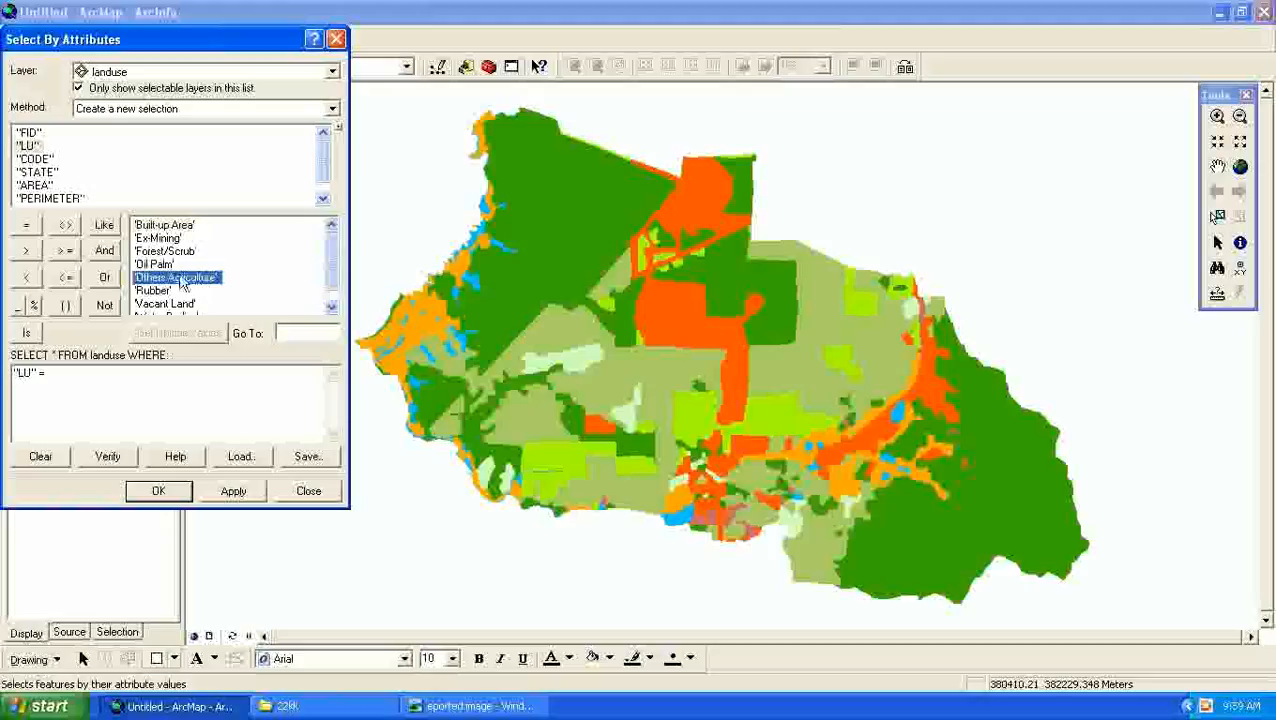
click(158, 265)
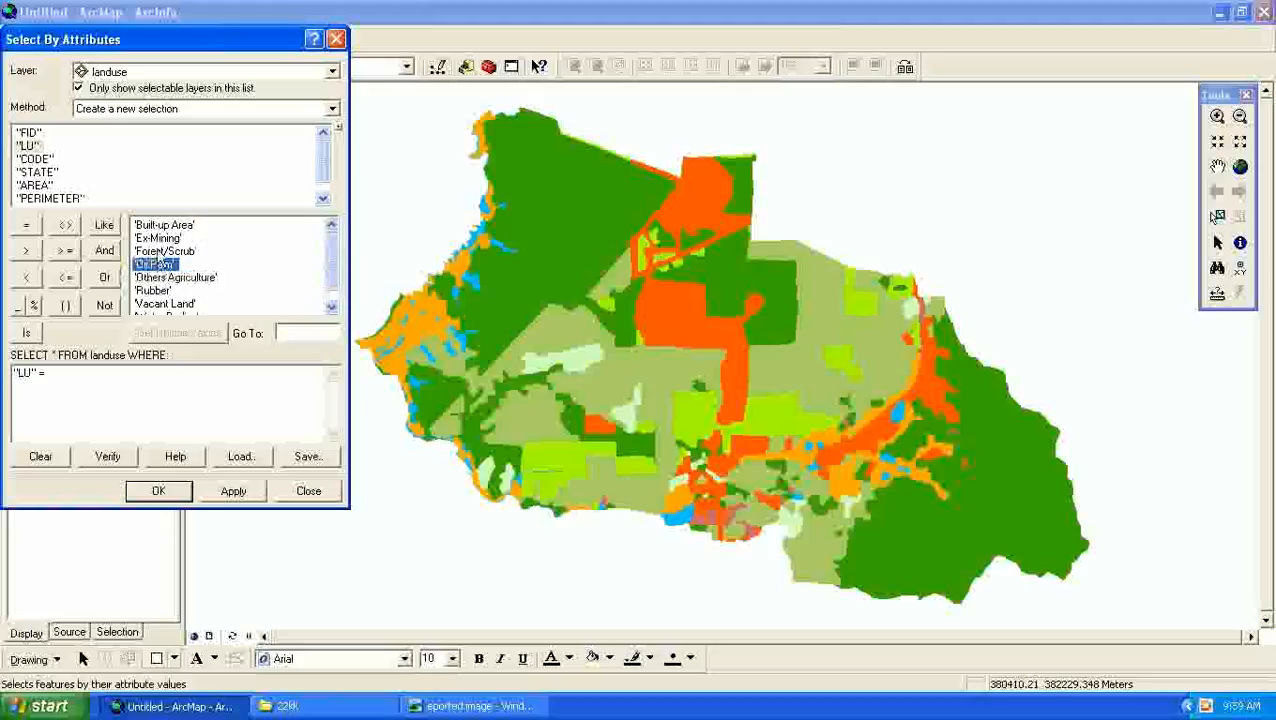
click(160, 252)
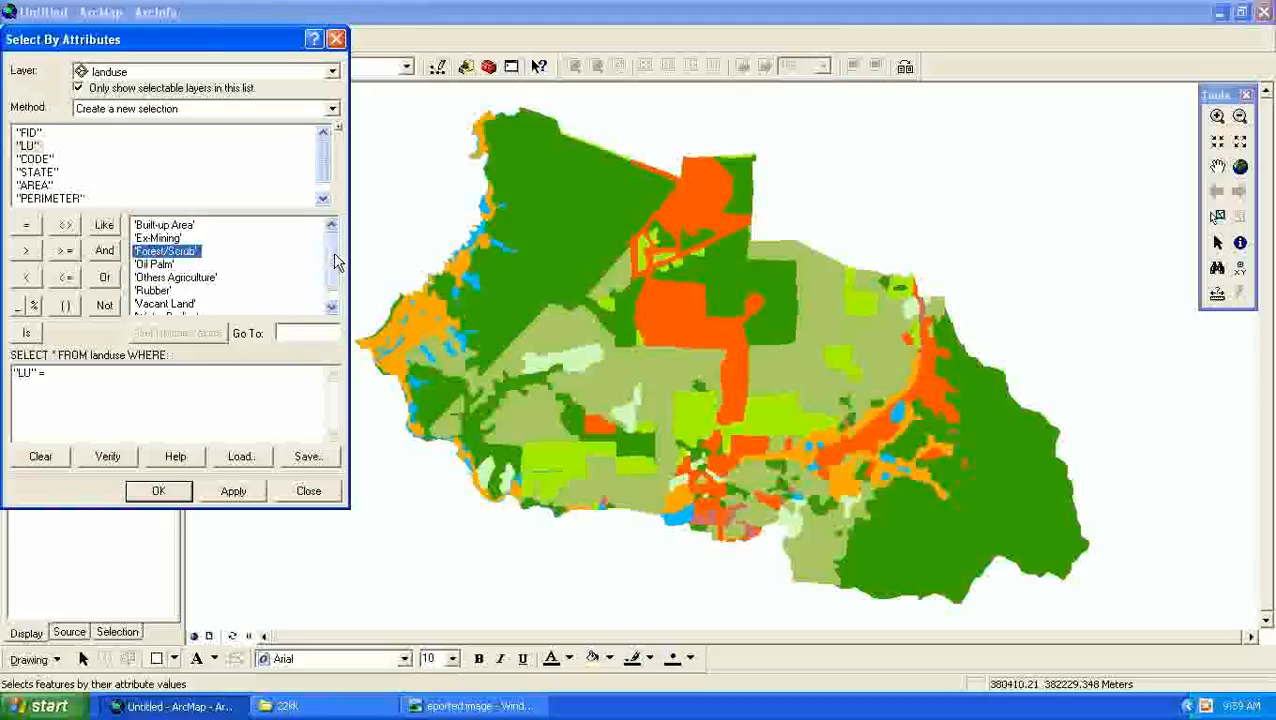
scroll(336, 262, down, 1)
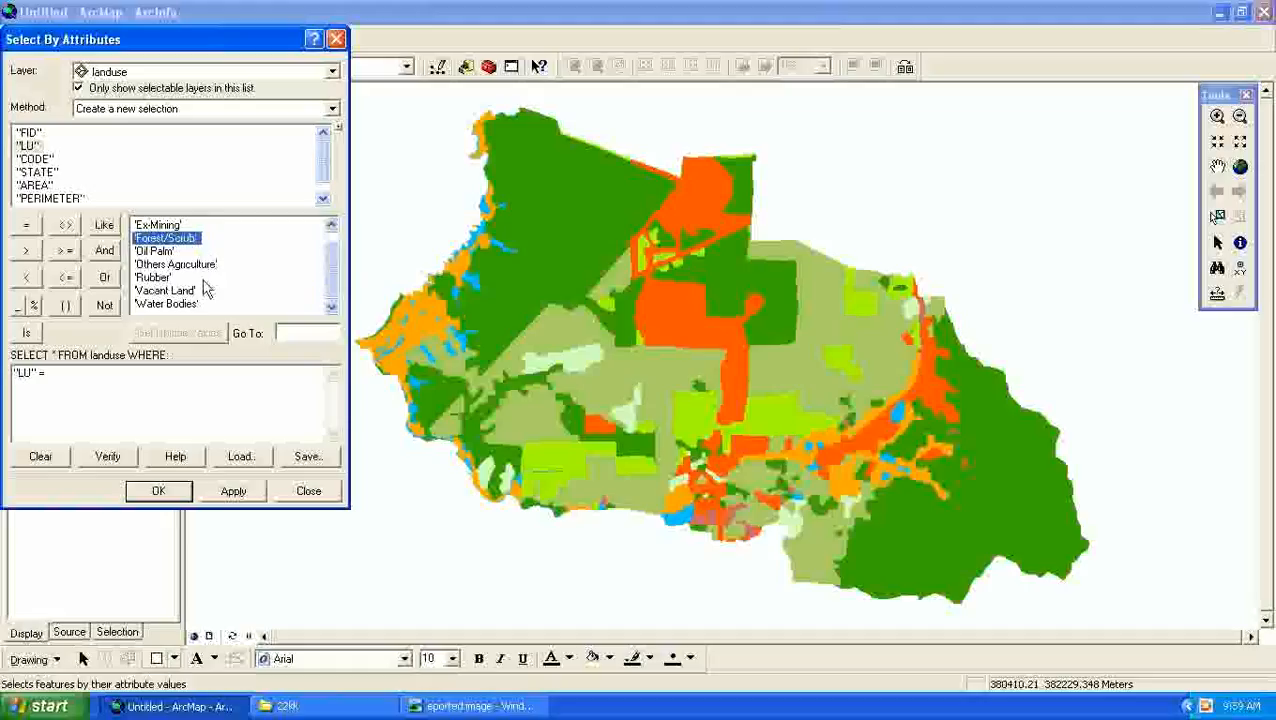
click(96, 373)
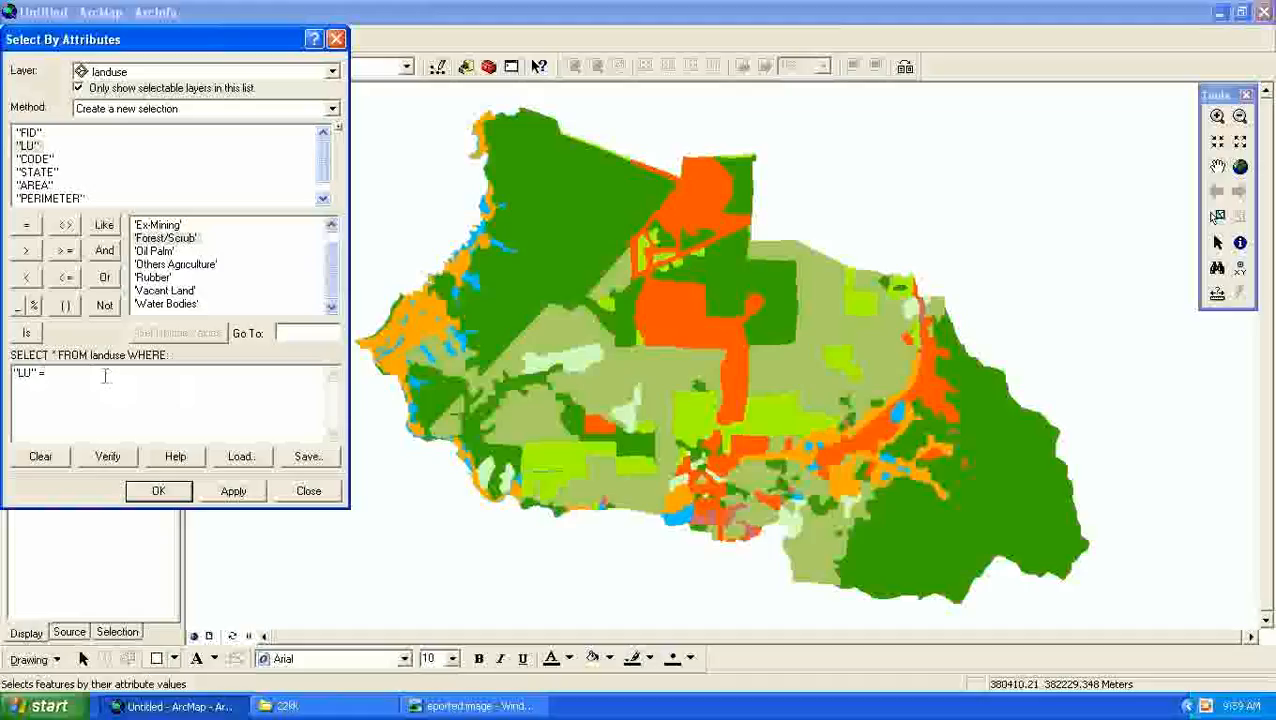
drag(106, 374, 14, 372)
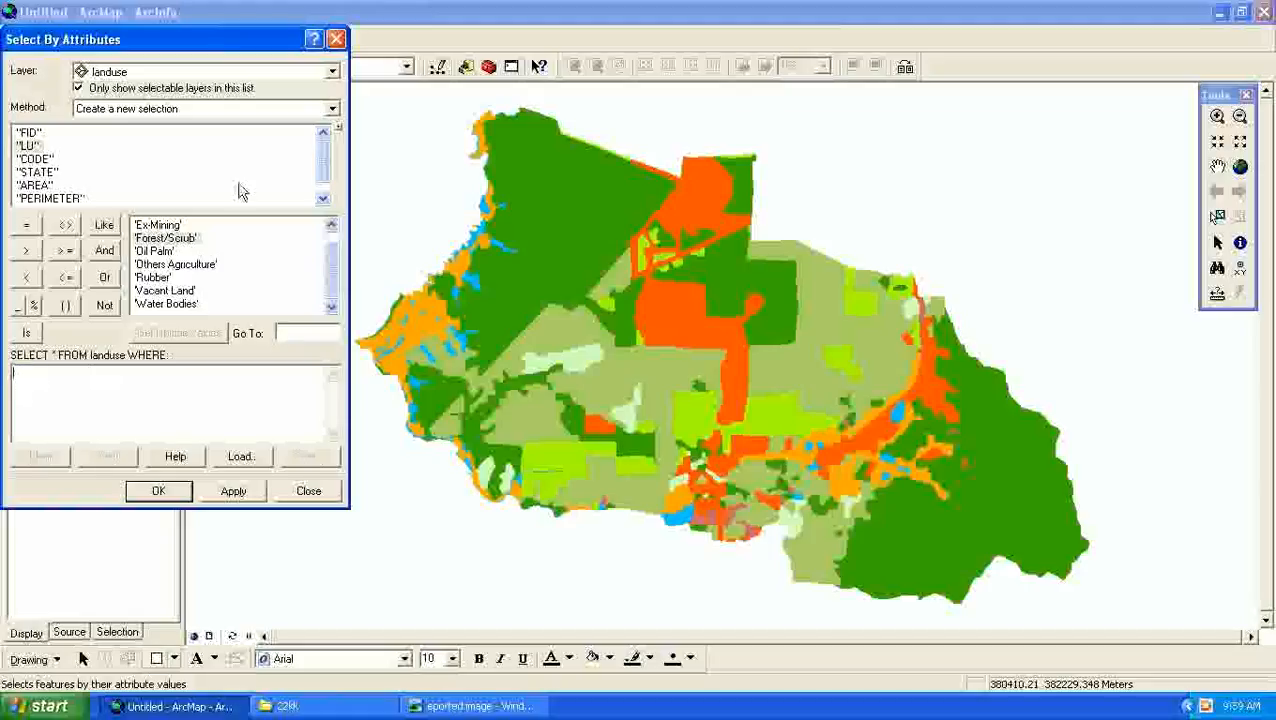
click(336, 39)
- Select the landuse features whose attributes match "LU" = 'Others Agriculture' as a new selection
click(146, 40)
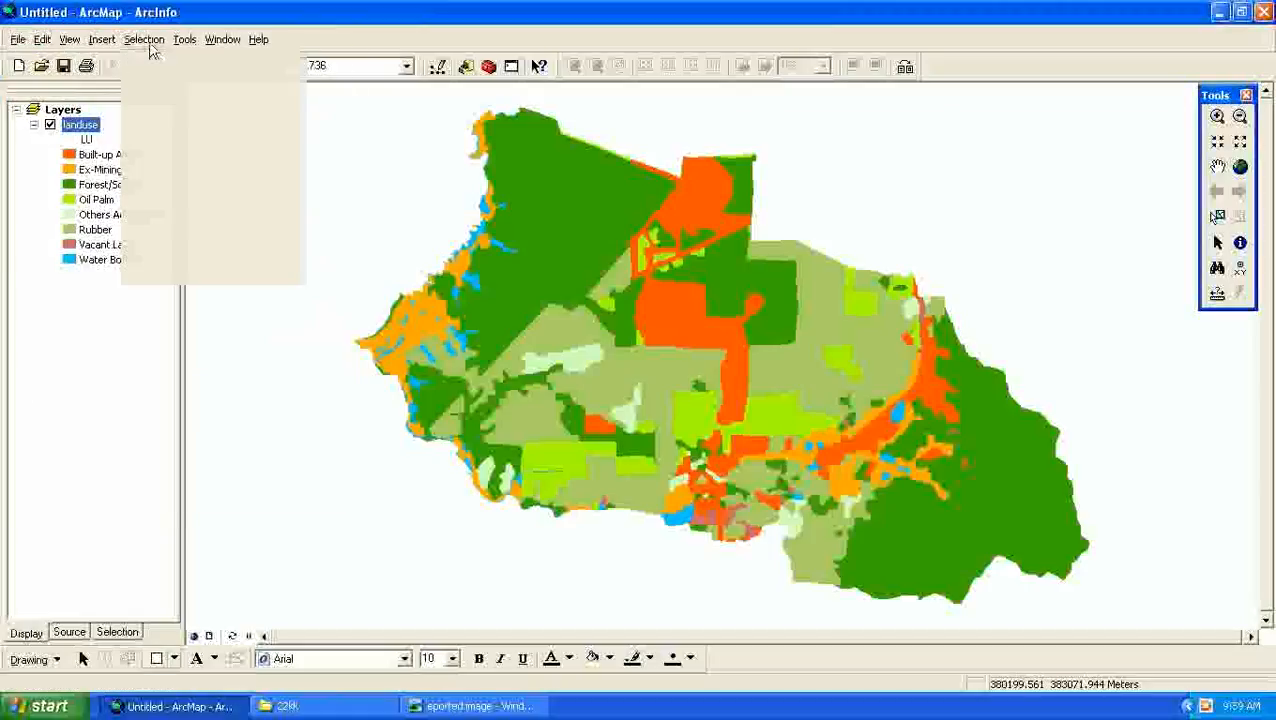
click(158, 63)
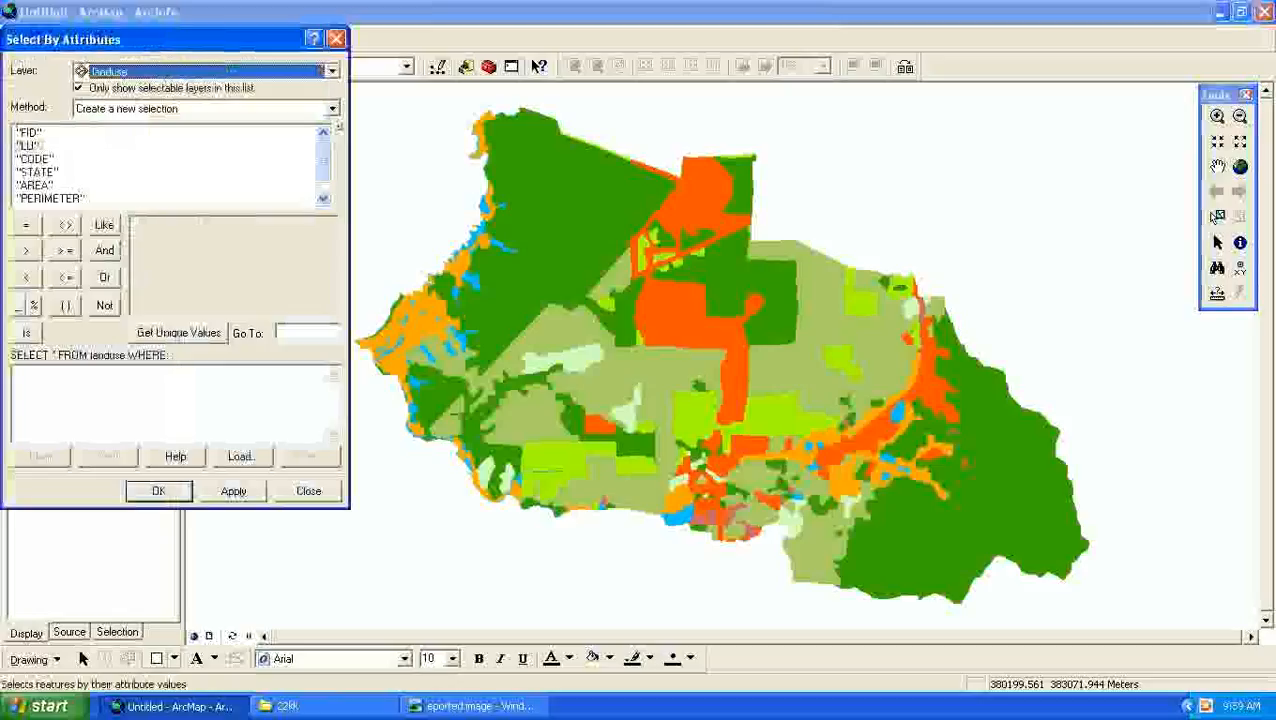
double_click(33, 147)
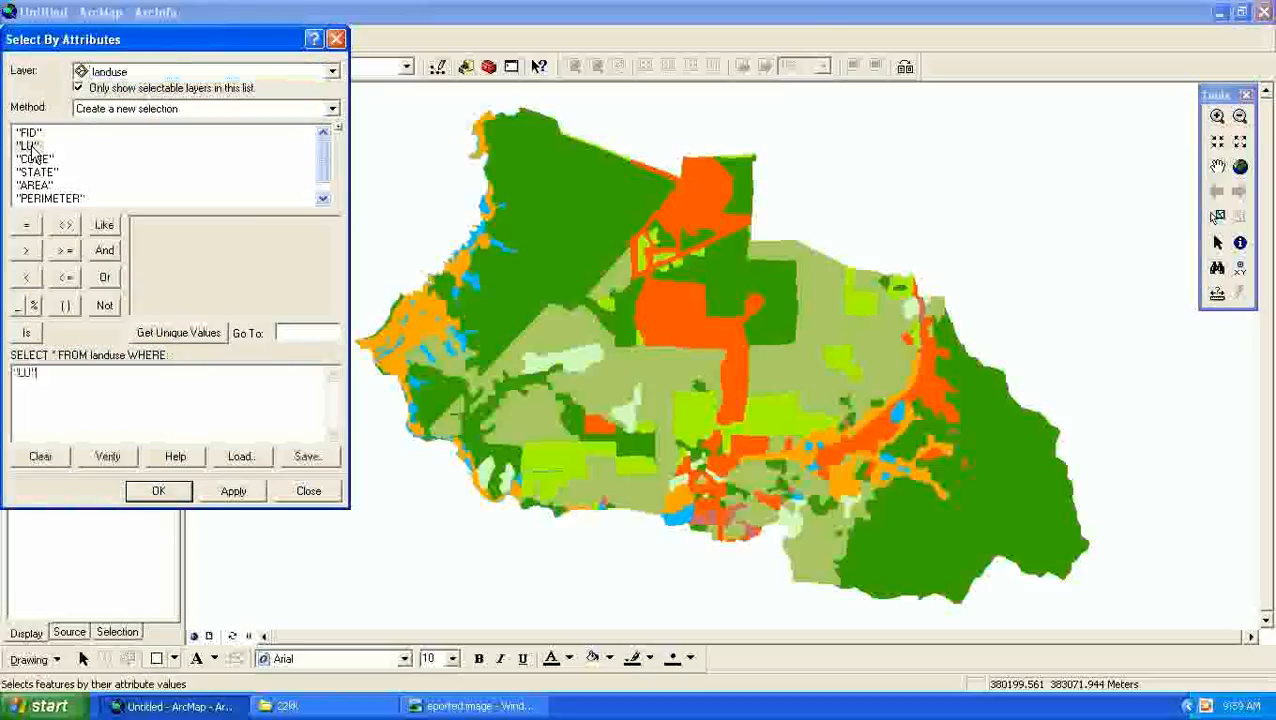
click(27, 226)
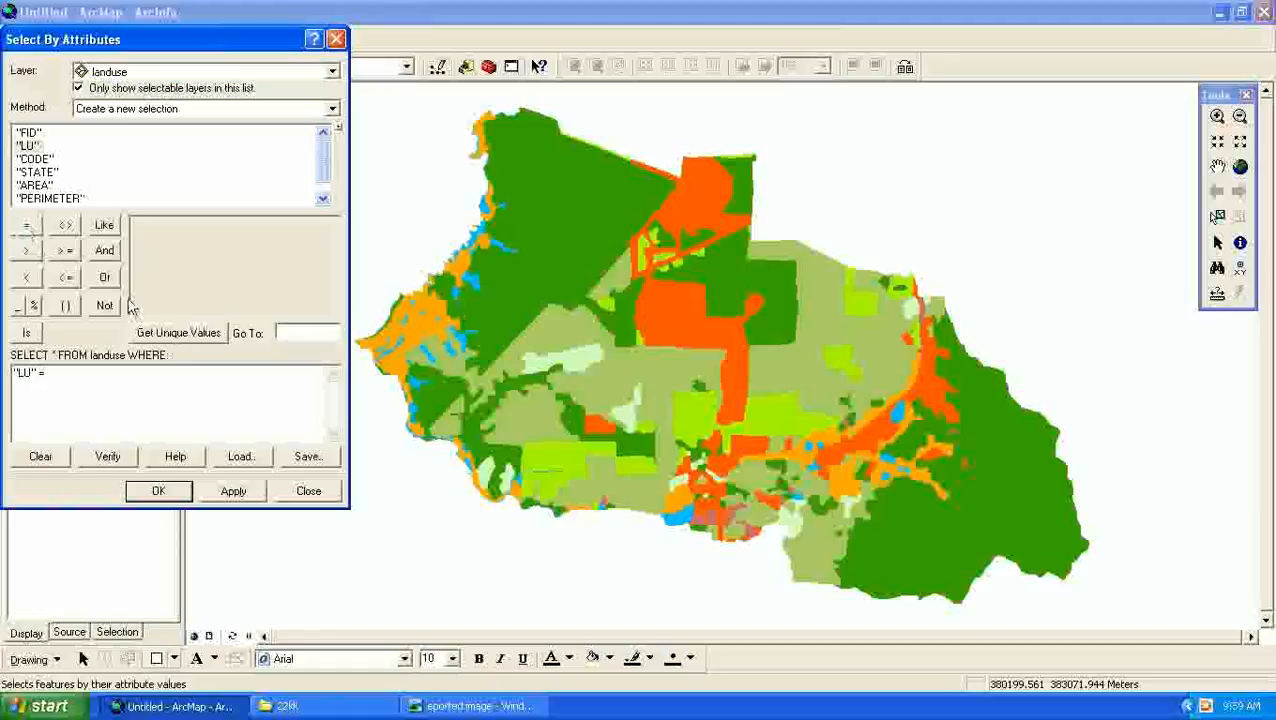
click(180, 337)
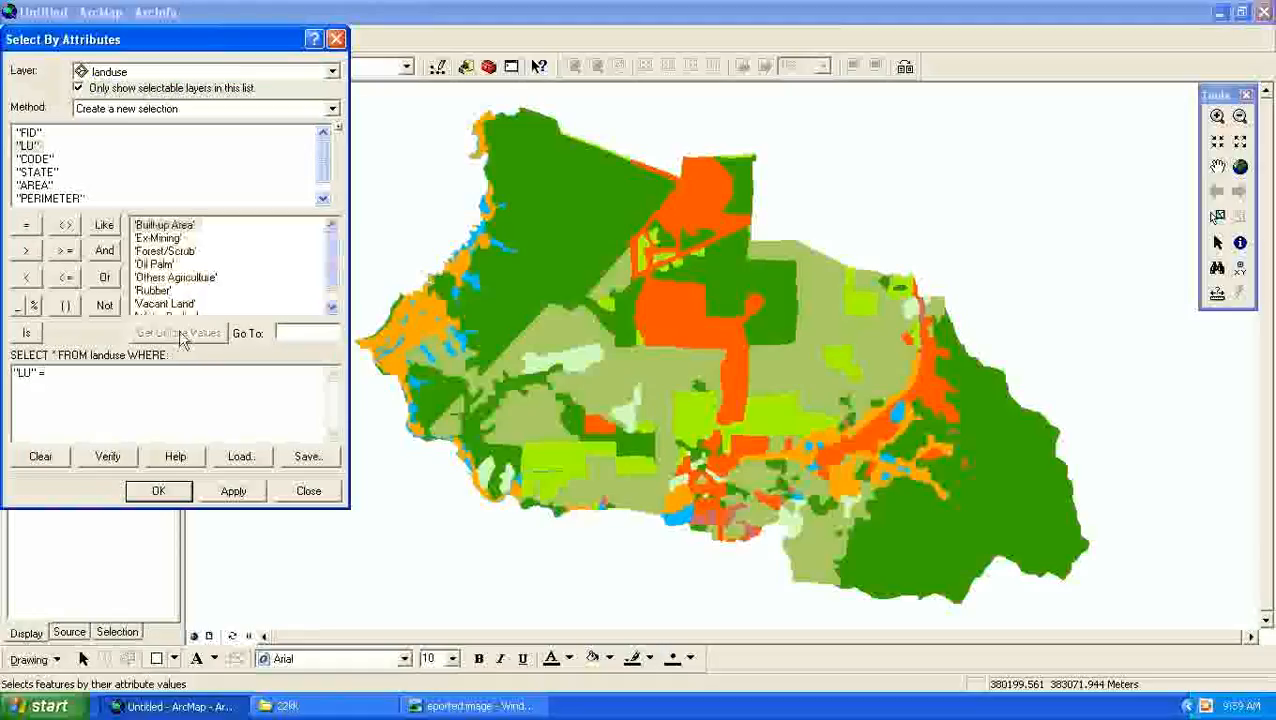
click(152, 279)
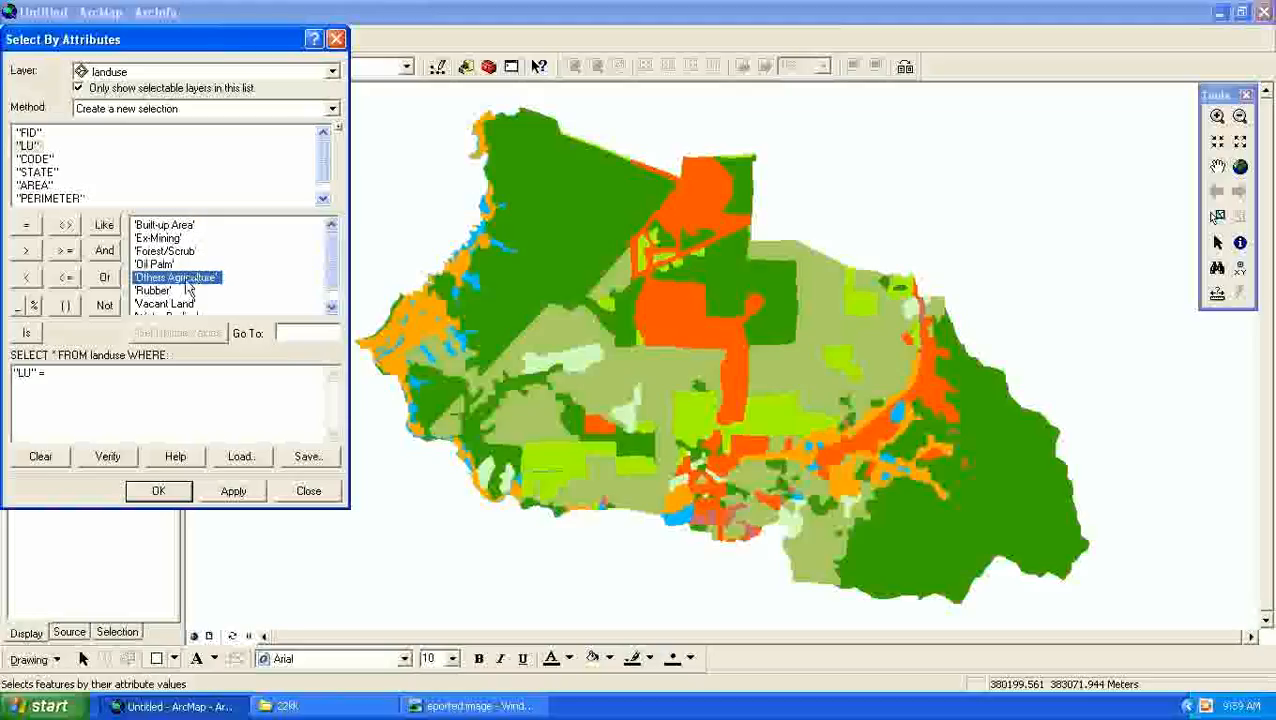
double_click(186, 282)
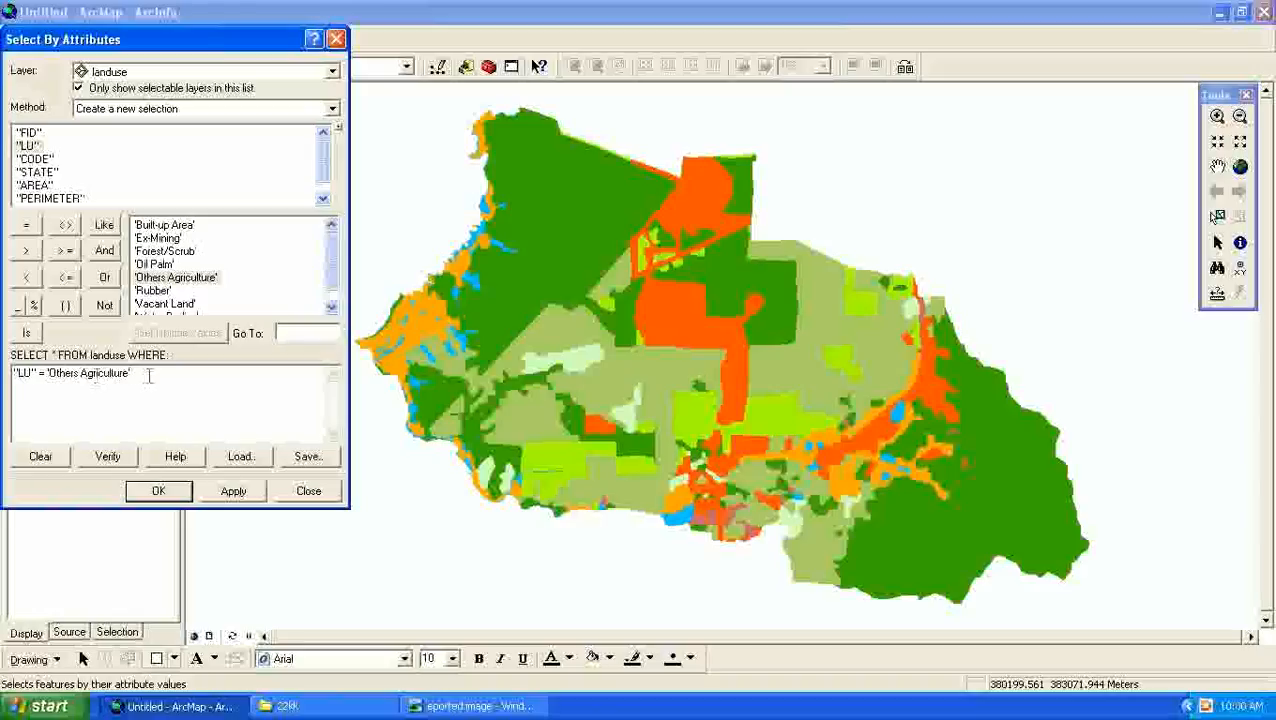
click(238, 491)
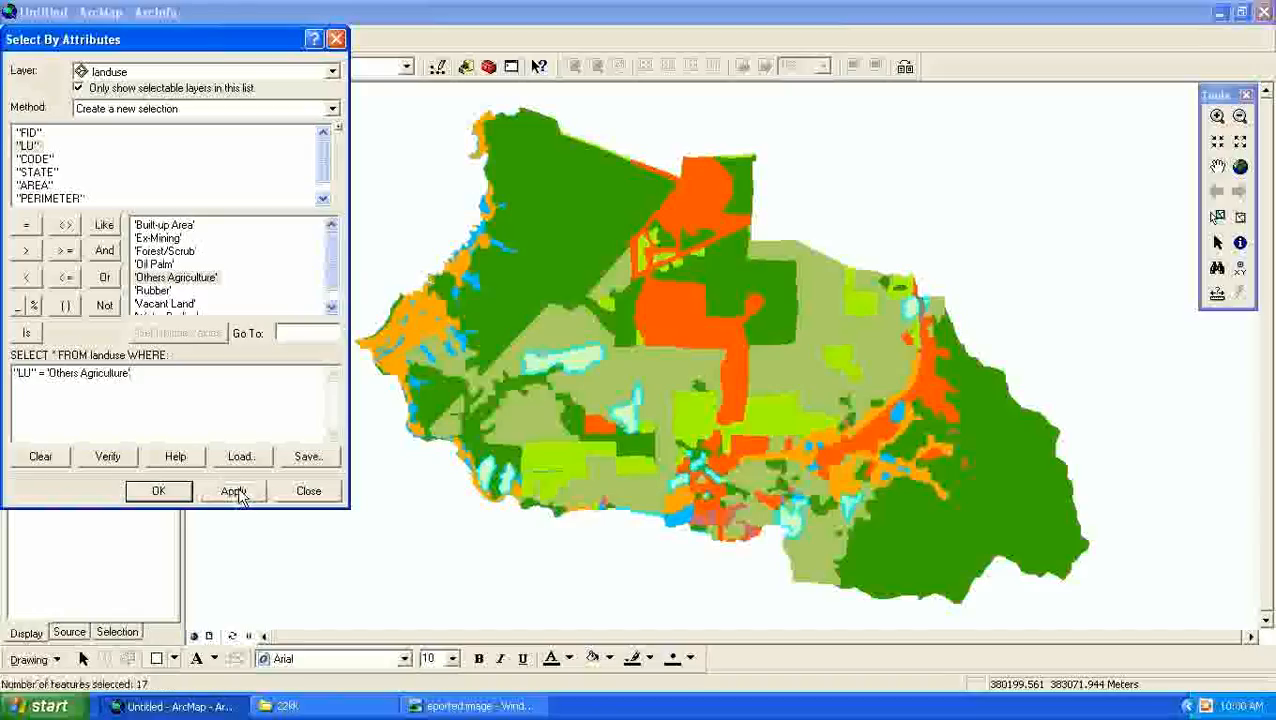
click(159, 491)
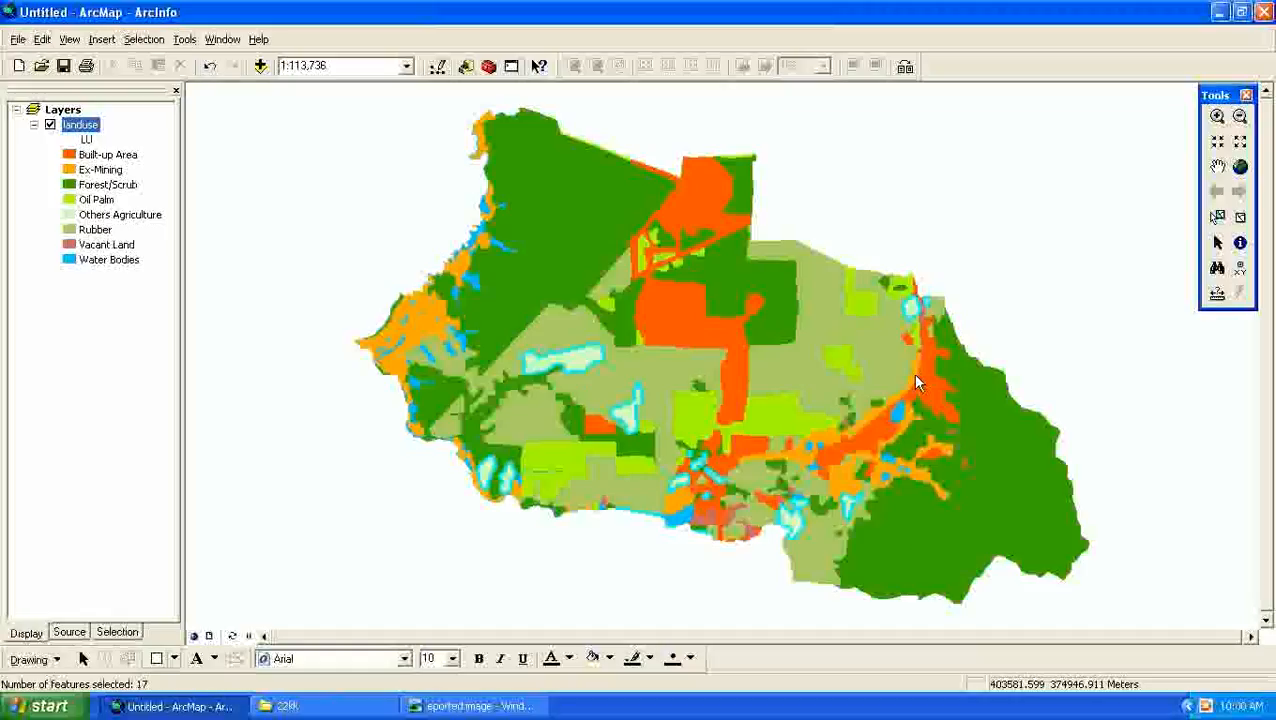
- Start exporting the landuse layer's selected features as a shapefile and browse the output location up to the Arc GIS folder
right_click(80, 126)
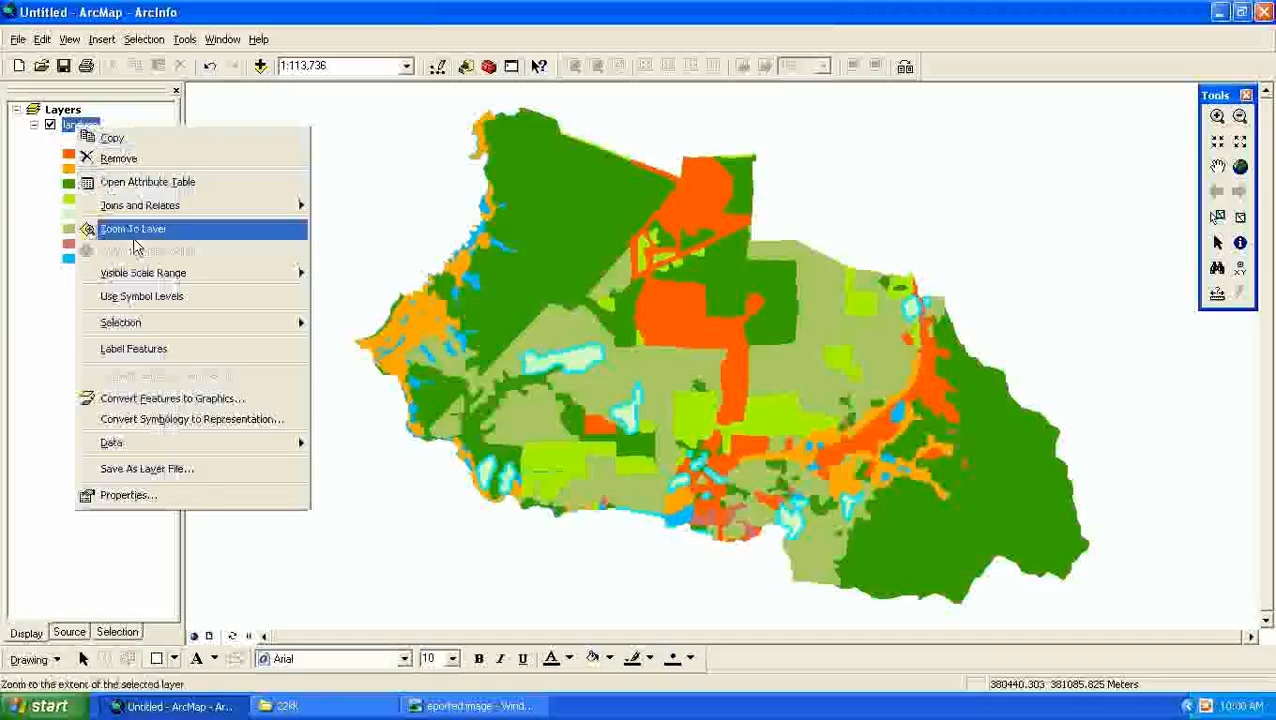
mouse_move(202, 452)
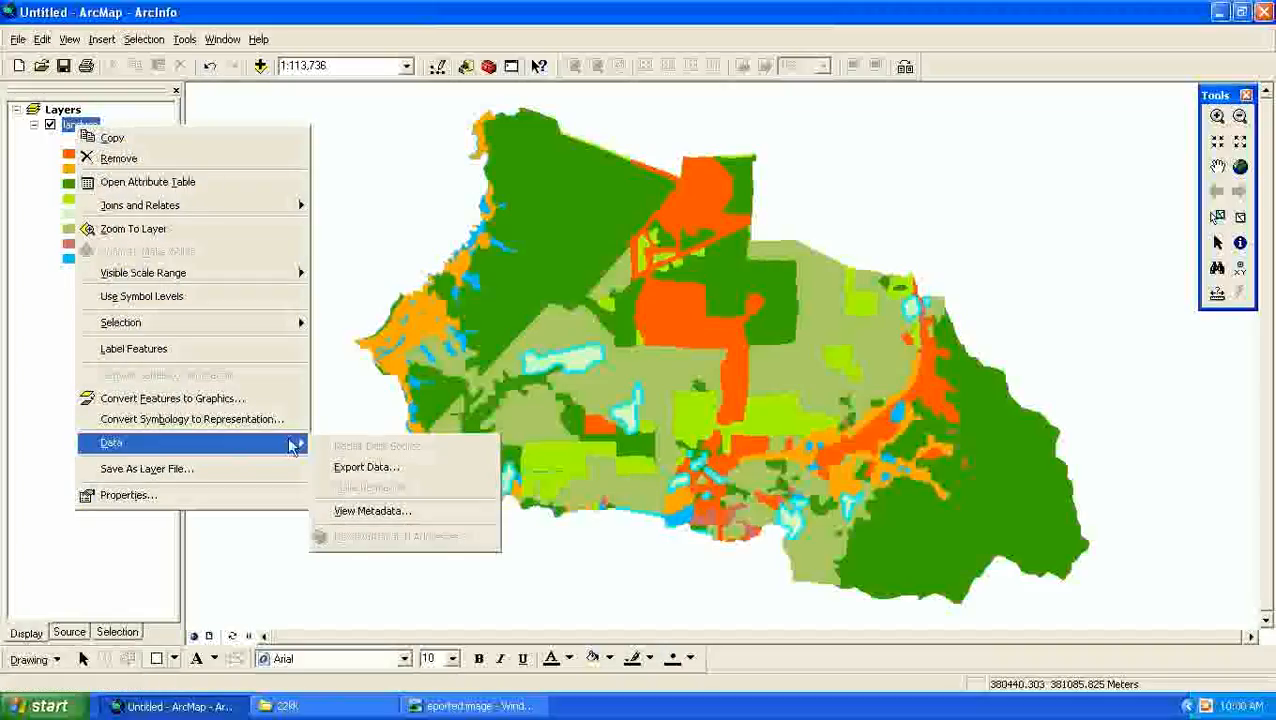
click(338, 468)
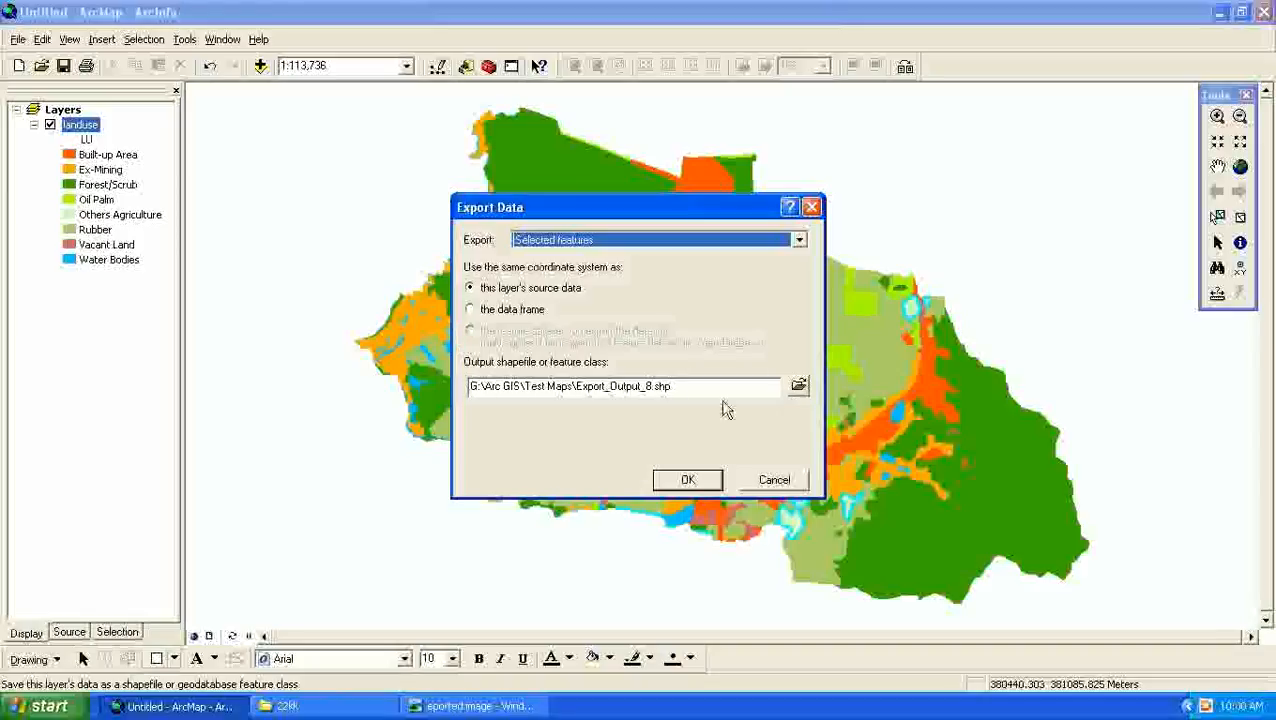
click(799, 390)
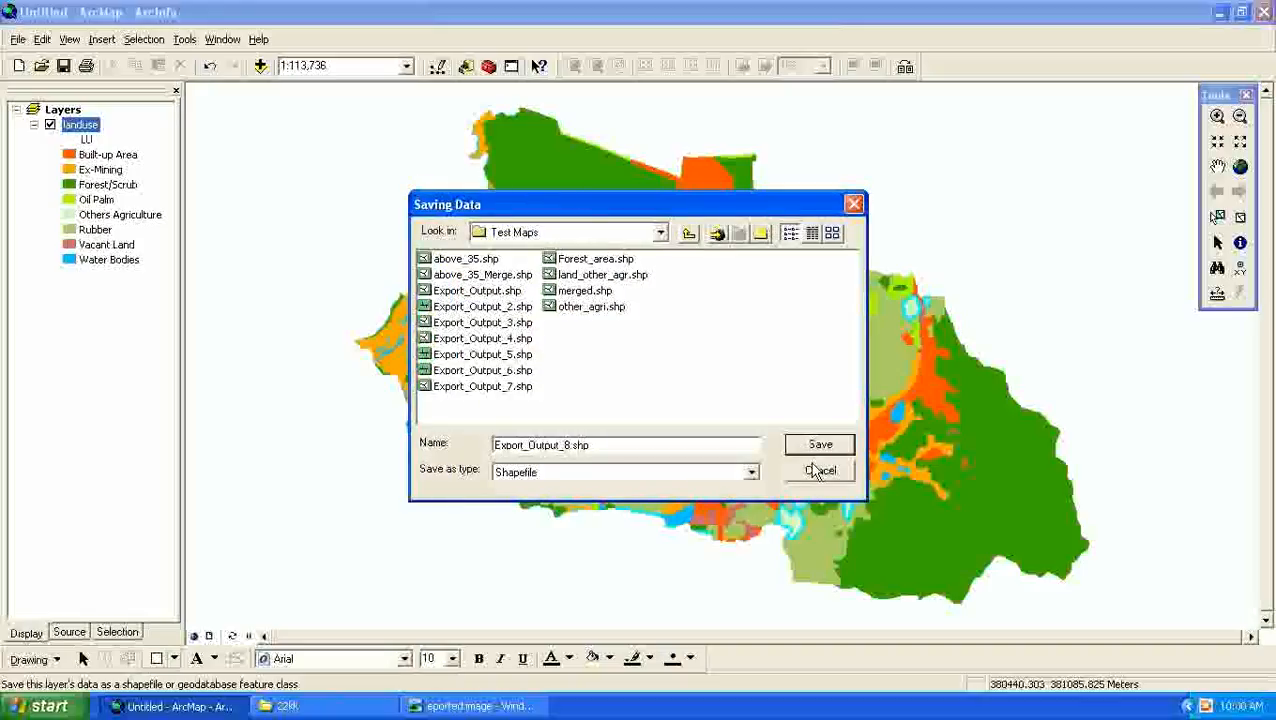
click(689, 233)
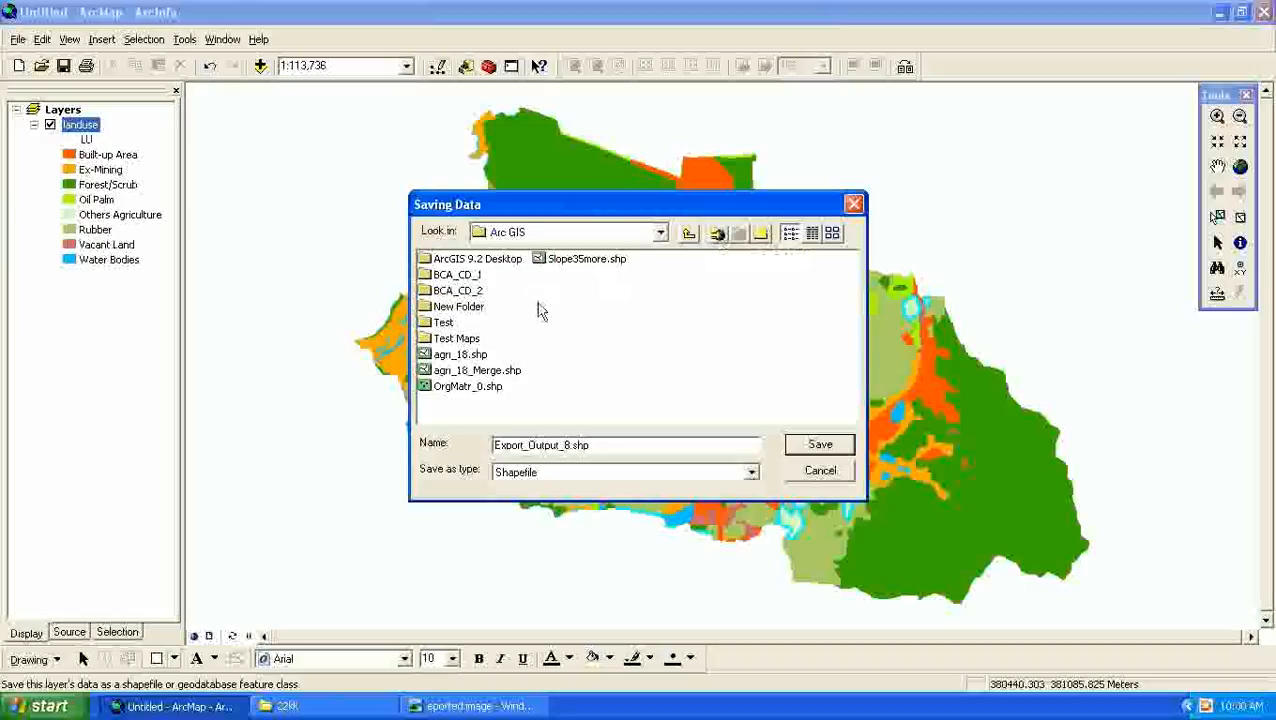
- Try to connect to the My Documents folder as the location for the exported shapefile
click(717, 236)
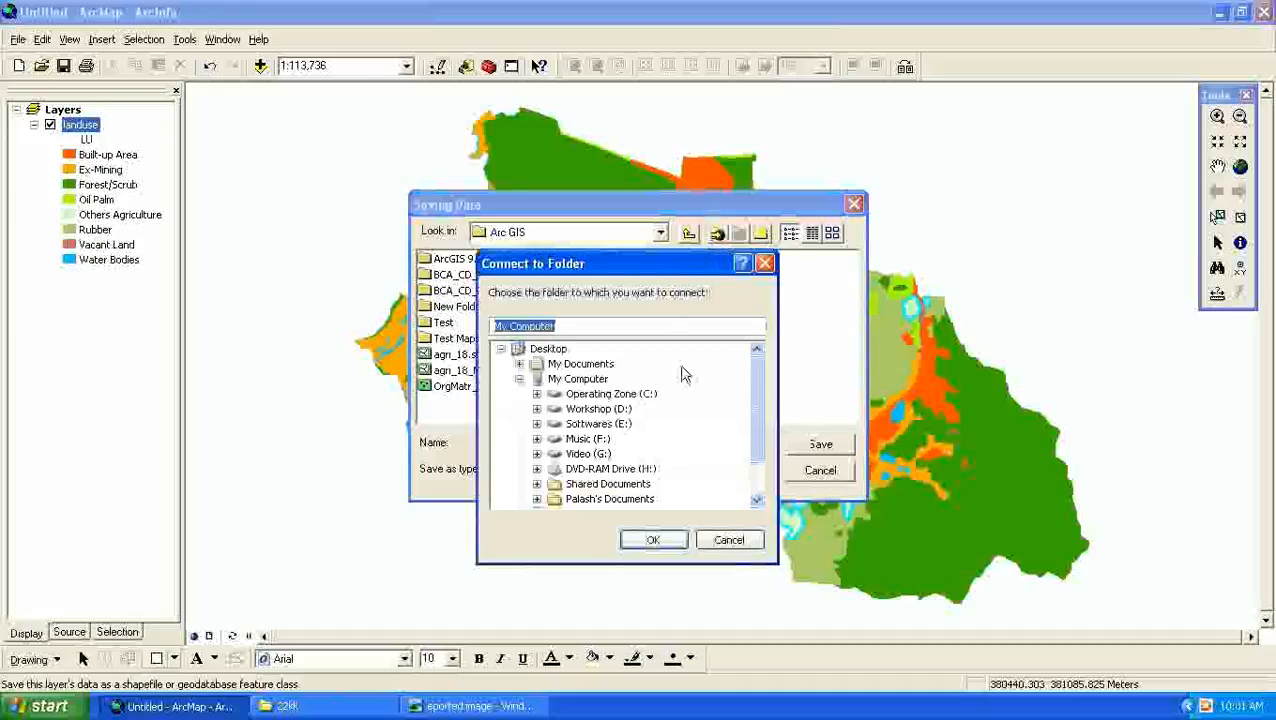
drag(763, 393, 758, 422)
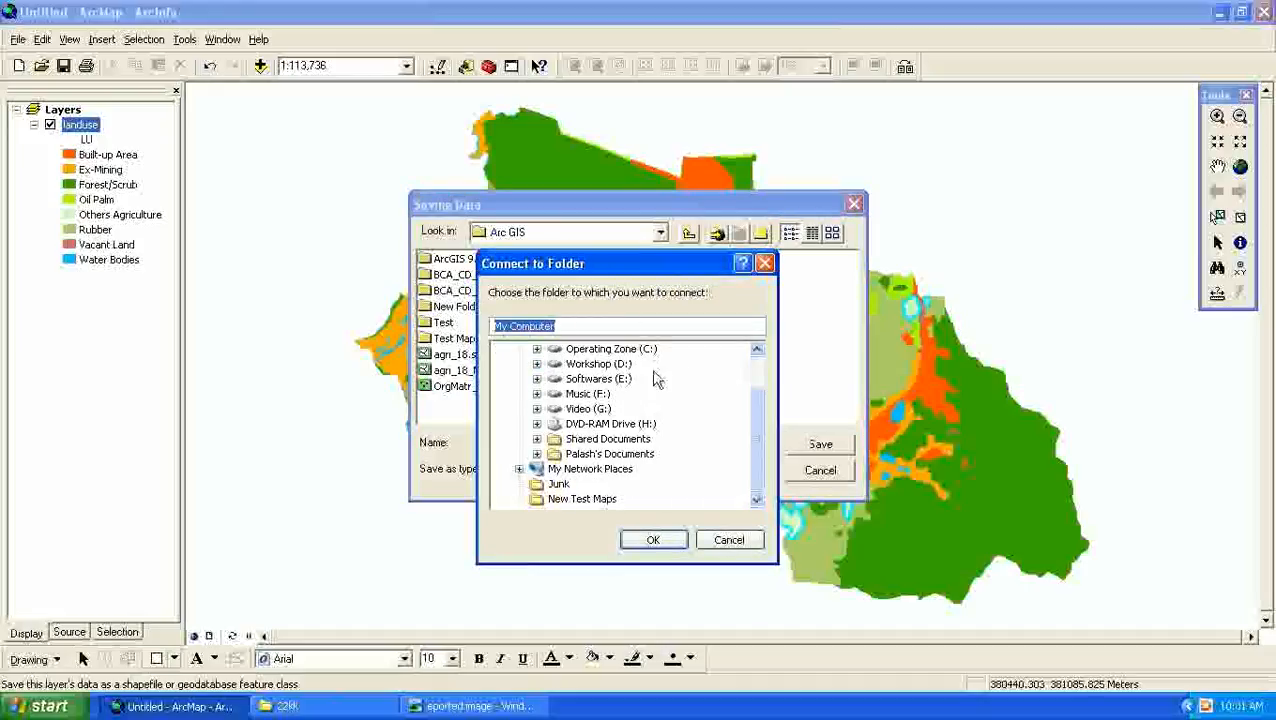
drag(757, 424, 757, 388)
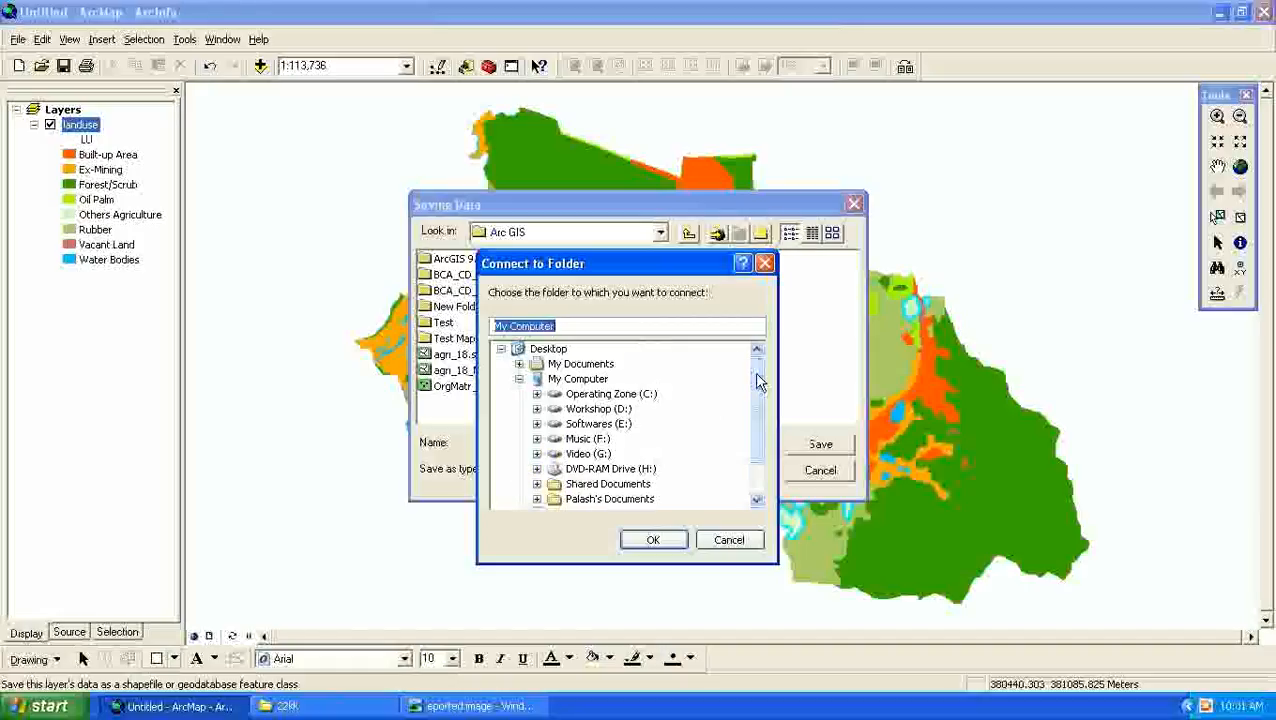
mouse_move(757, 381)
mouse_down()
mouse_move(758, 427)
mouse_move(760, 385)
mouse_up()
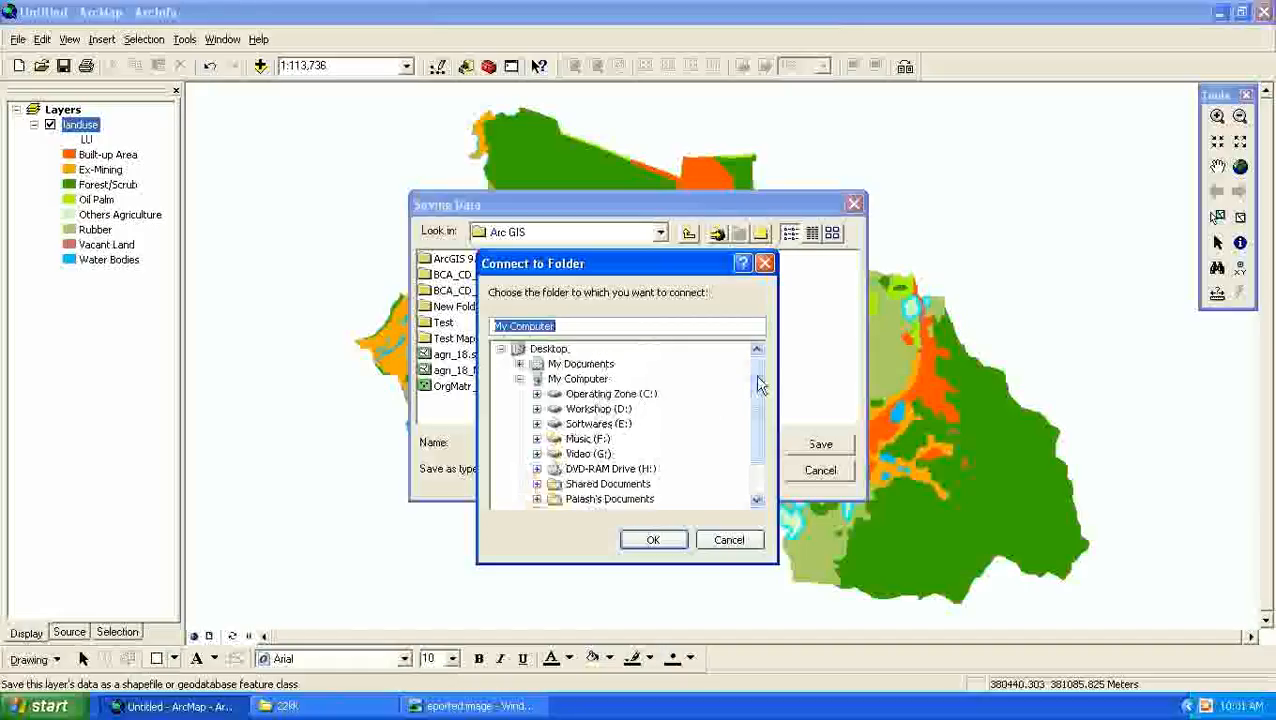
double_click(574, 366)
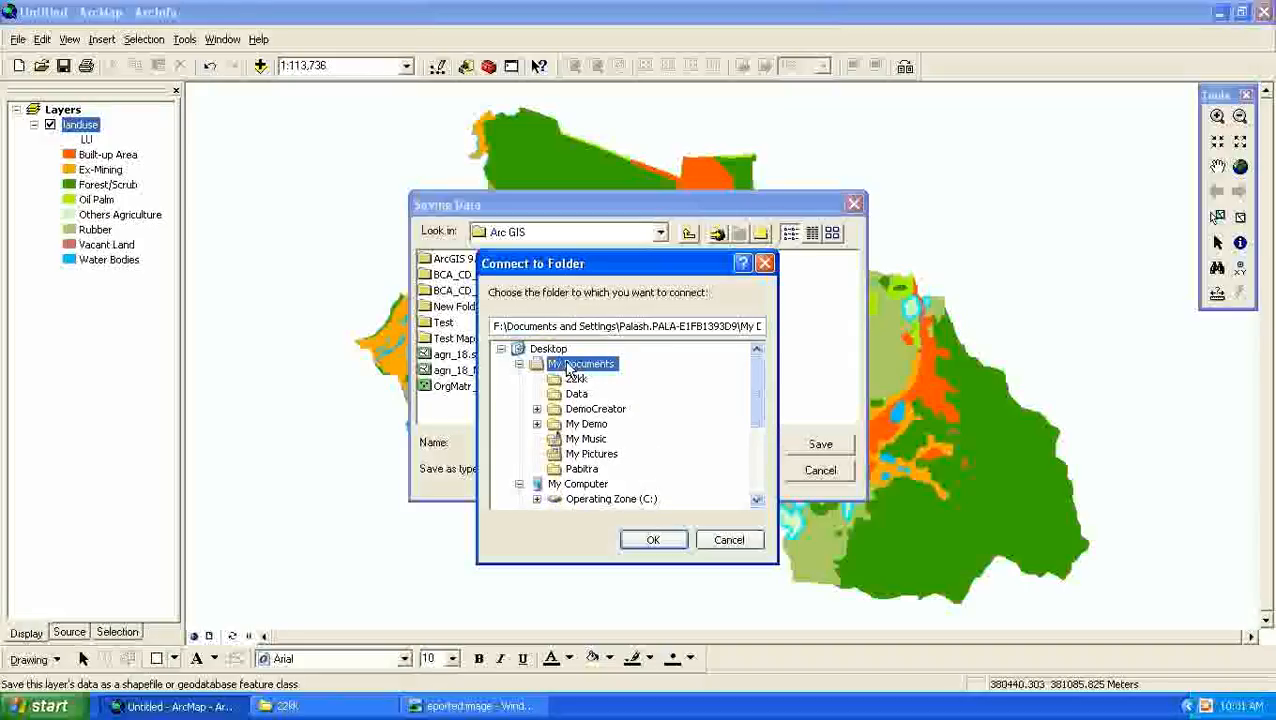
click(650, 540)
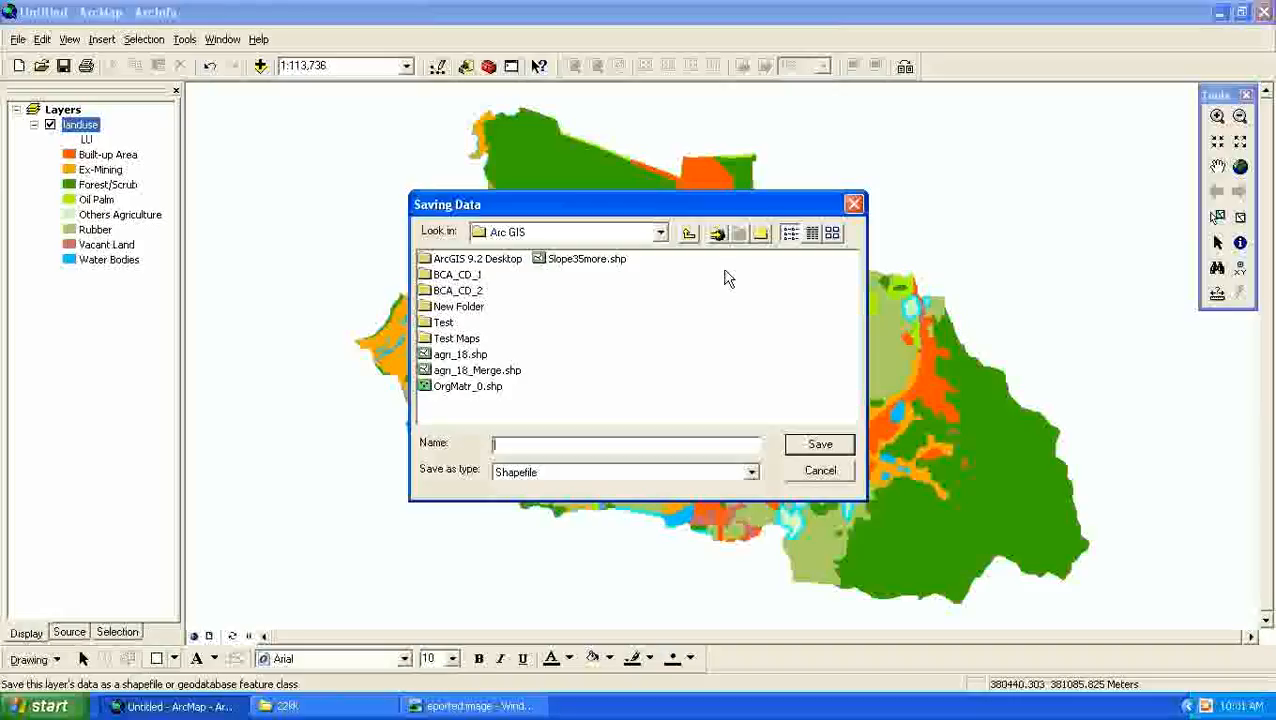
- Connect to the 22kk folder inside My Documents as the save location for the exported shapefile
click(717, 234)
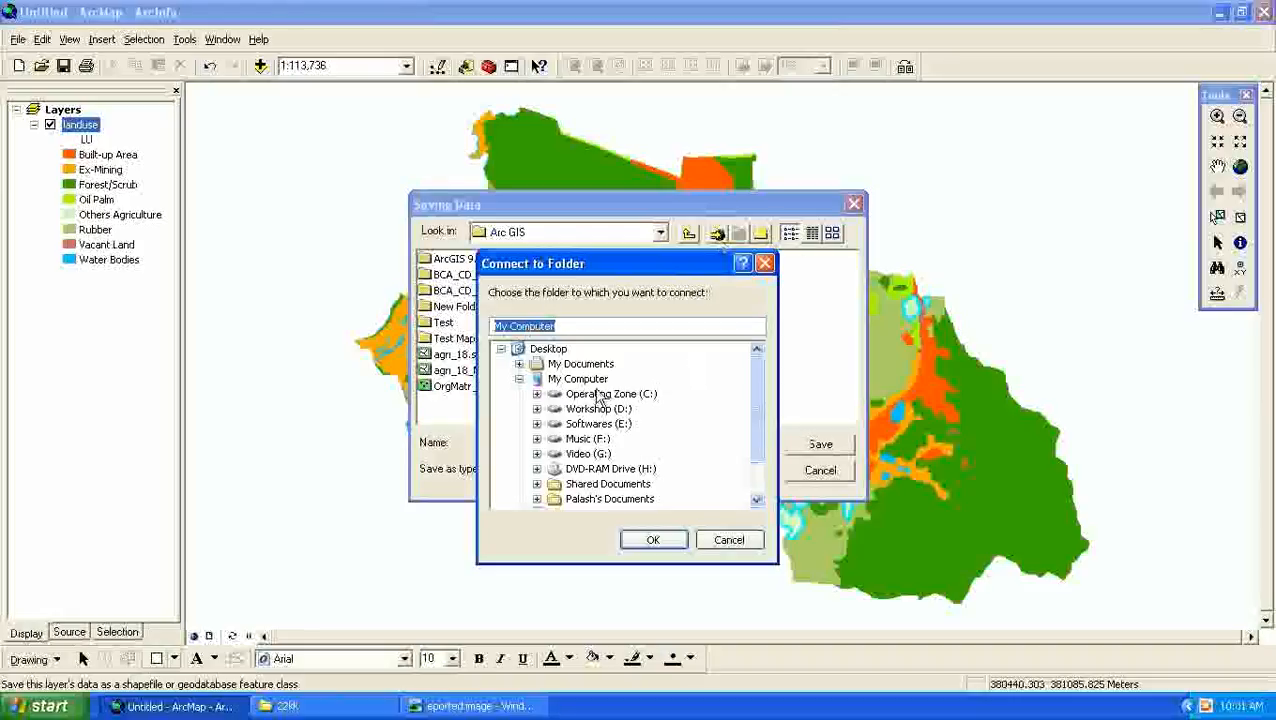
click(538, 366)
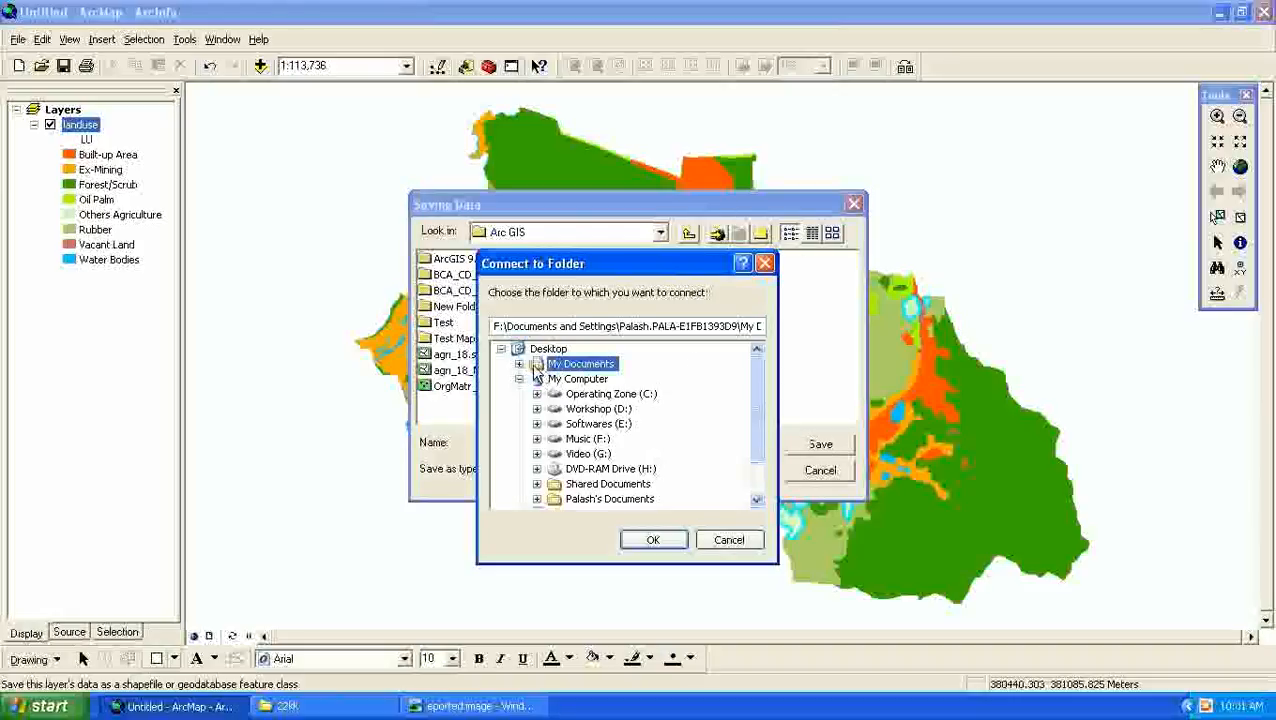
click(519, 364)
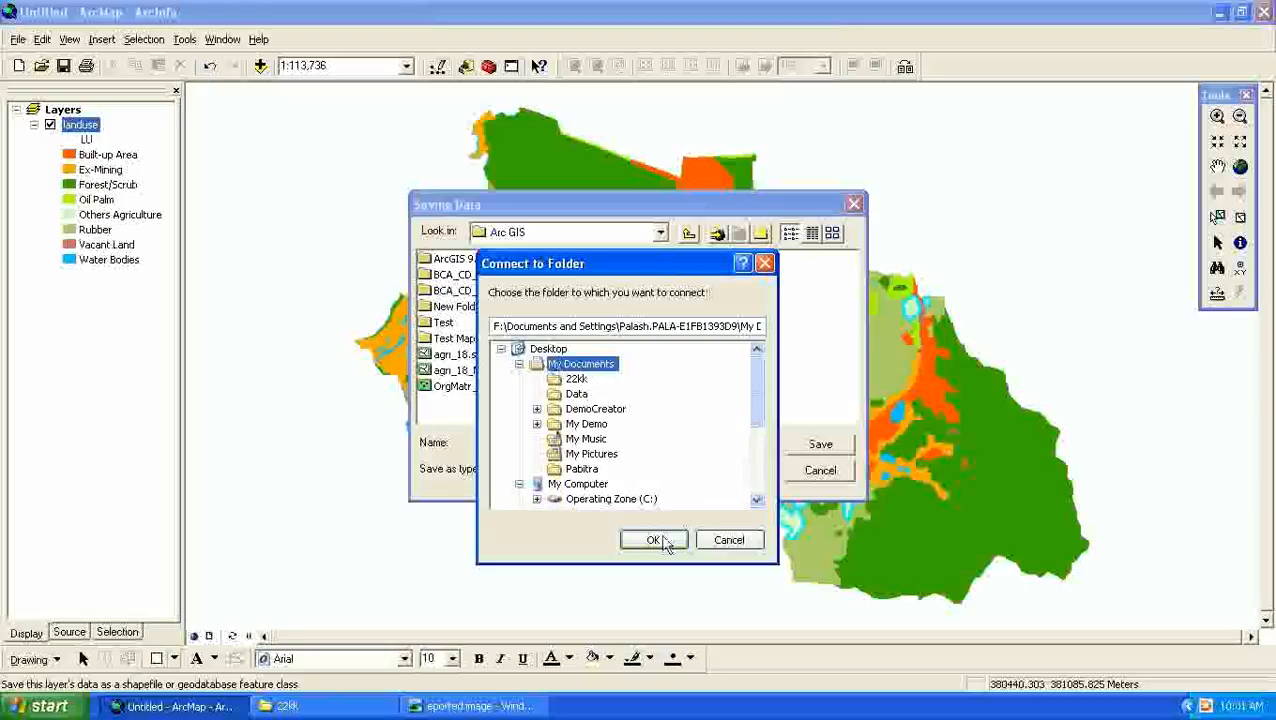
click(573, 383)
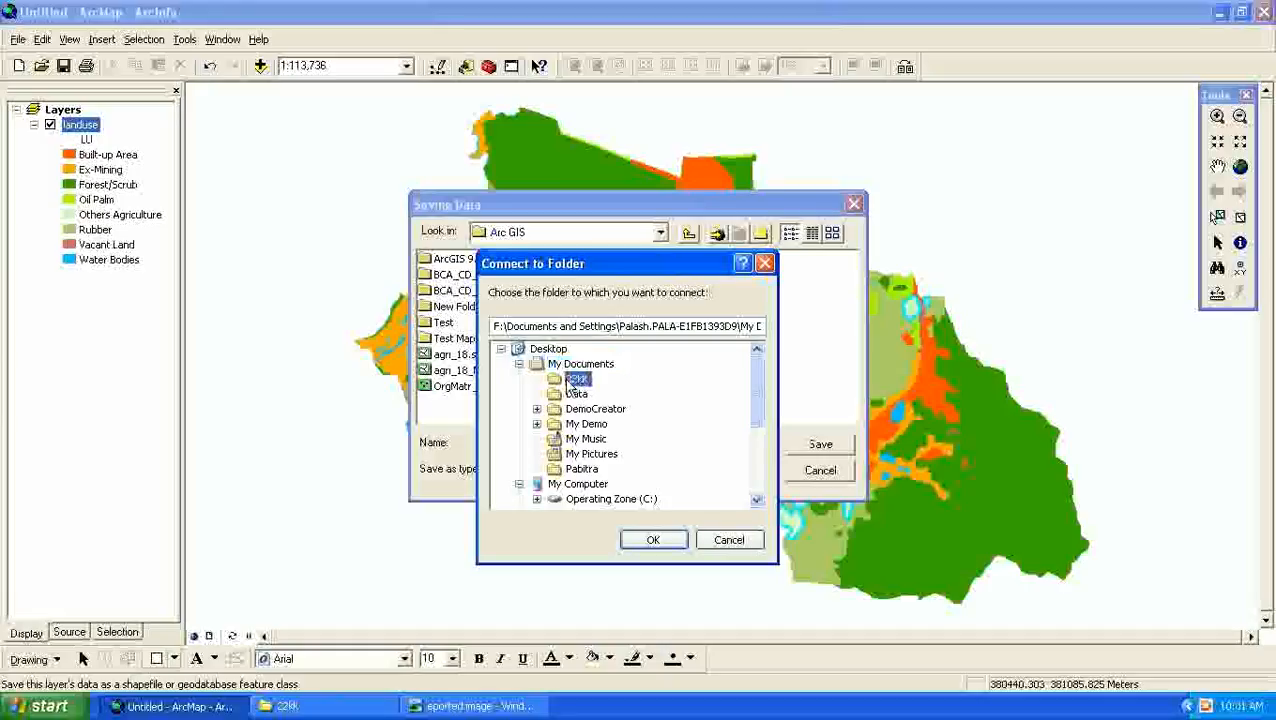
click(652, 539)
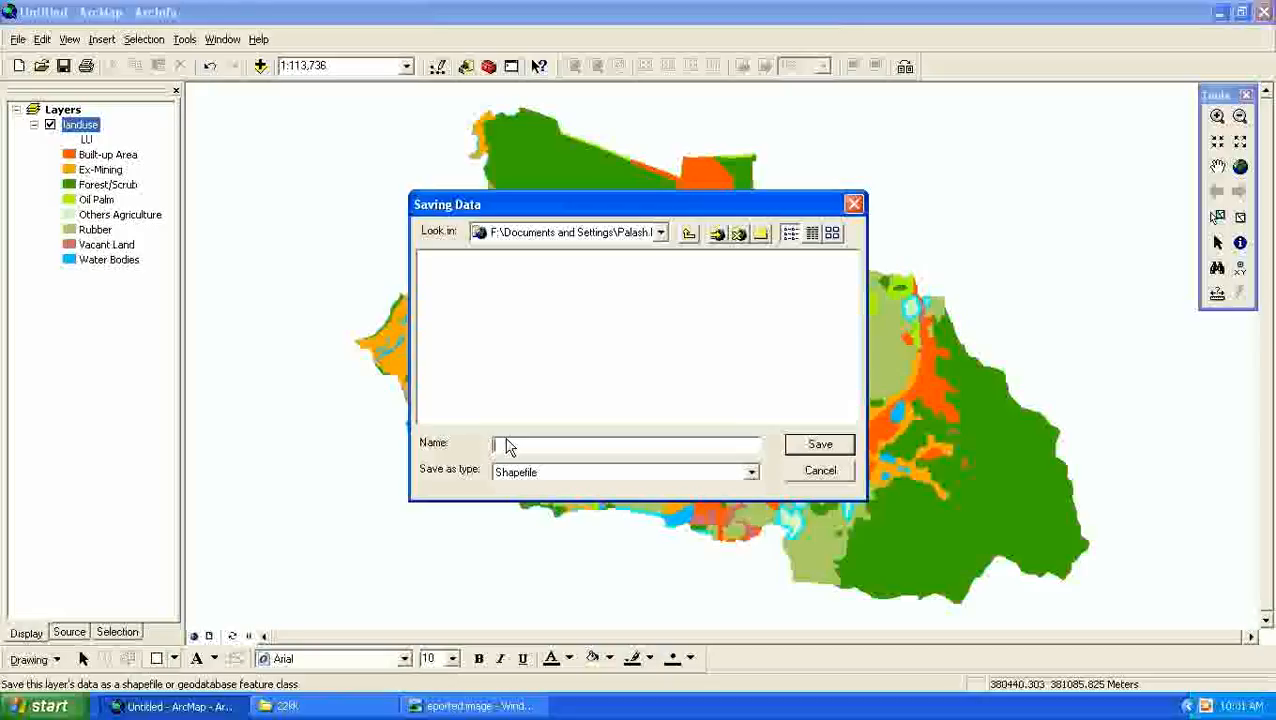
- Export the selected landuse features to a shapefile named other_agri and add the exported data to the map as a layer
text(oil)
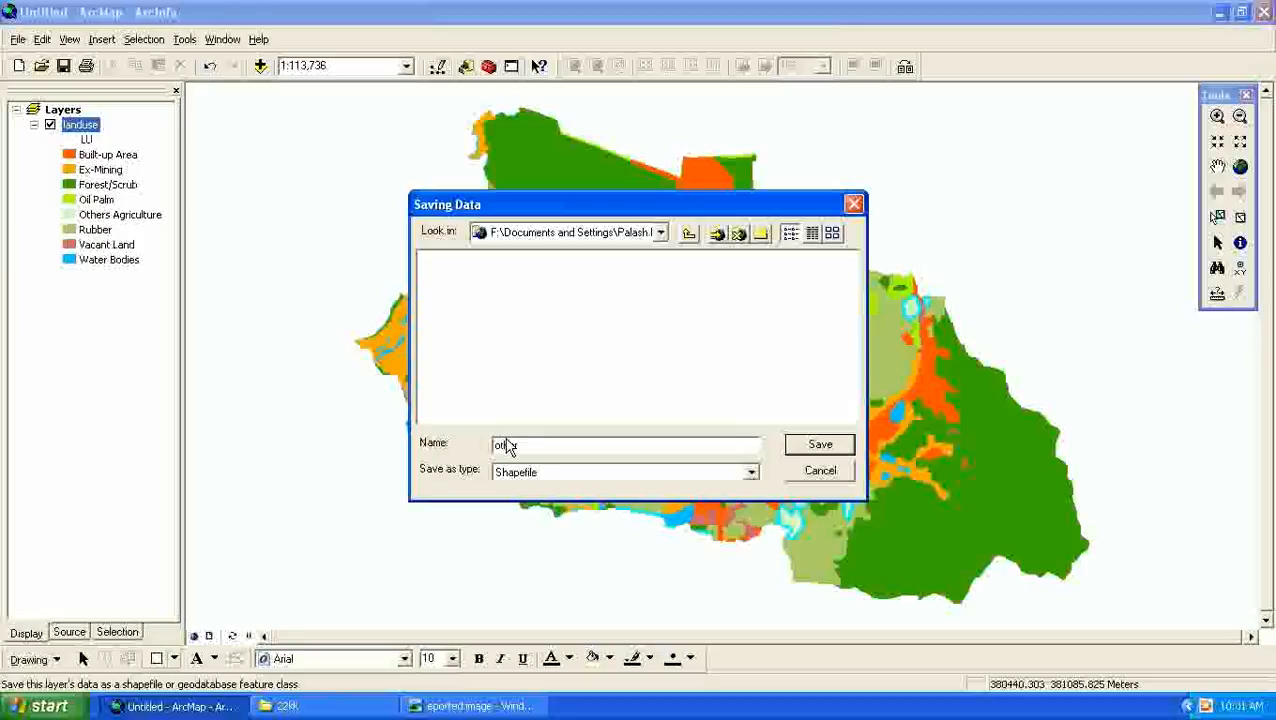
text(_agri)
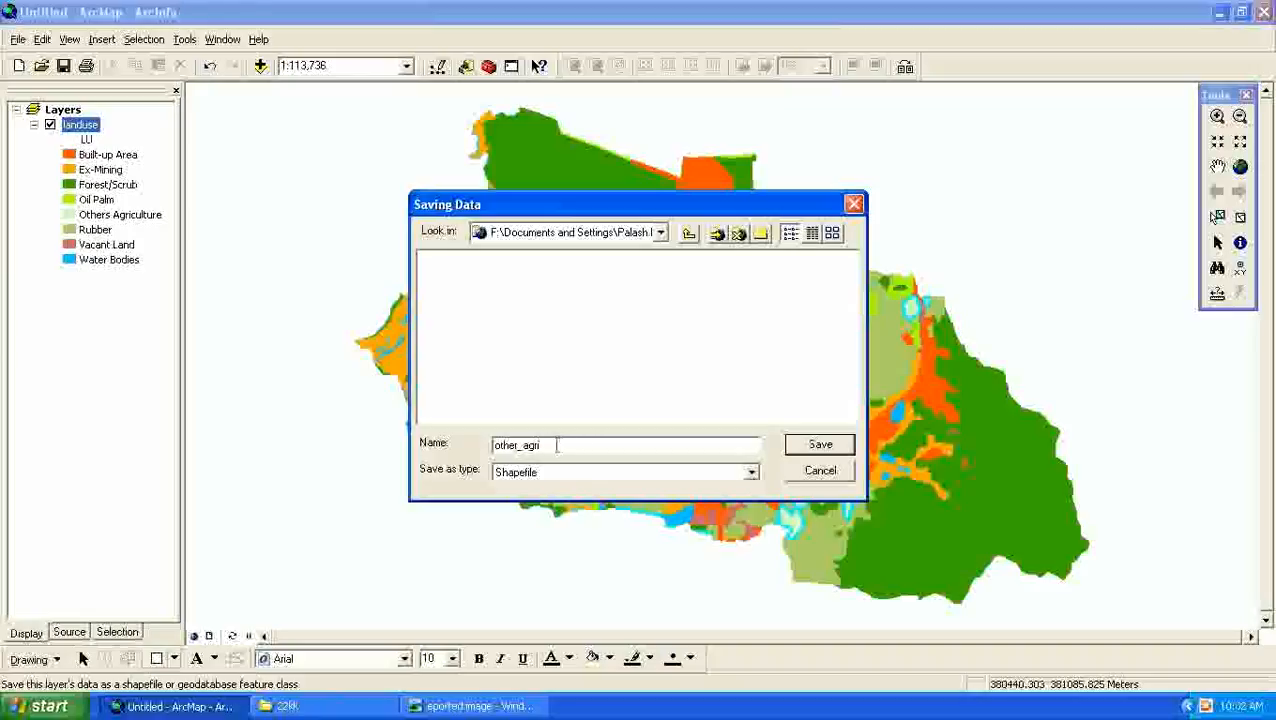
click(826, 450)
click(692, 480)
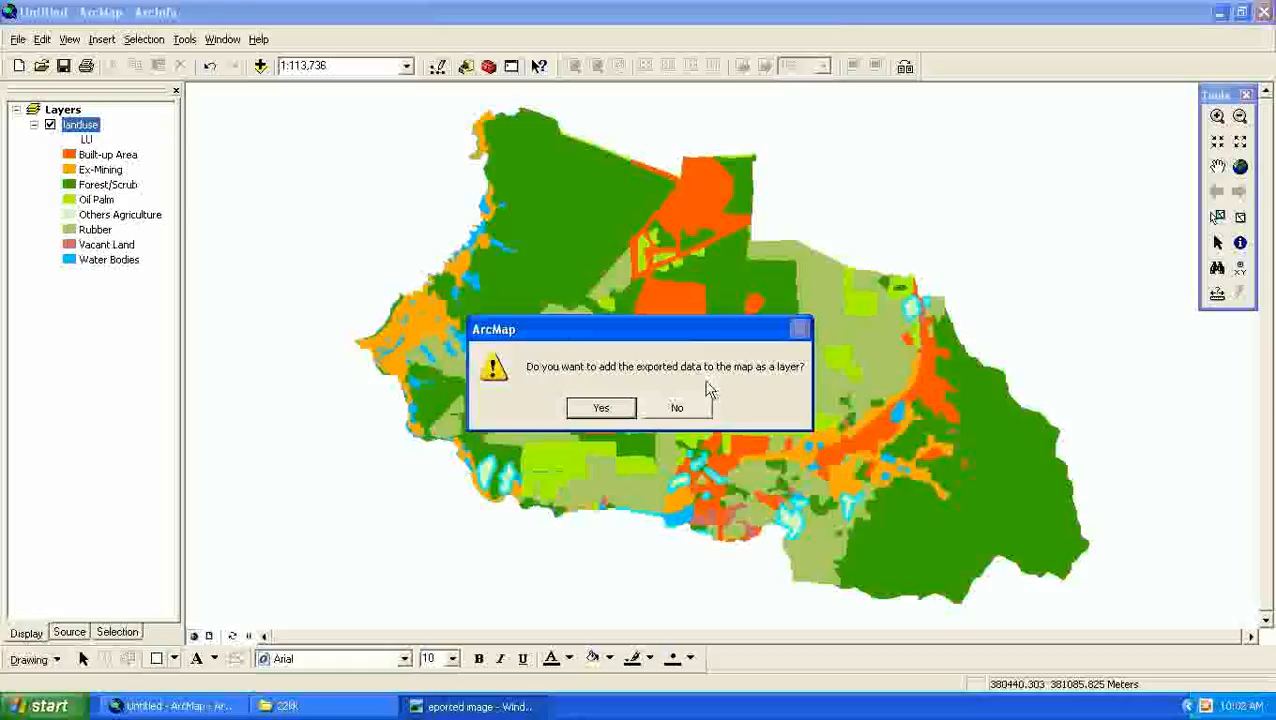
click(600, 408)
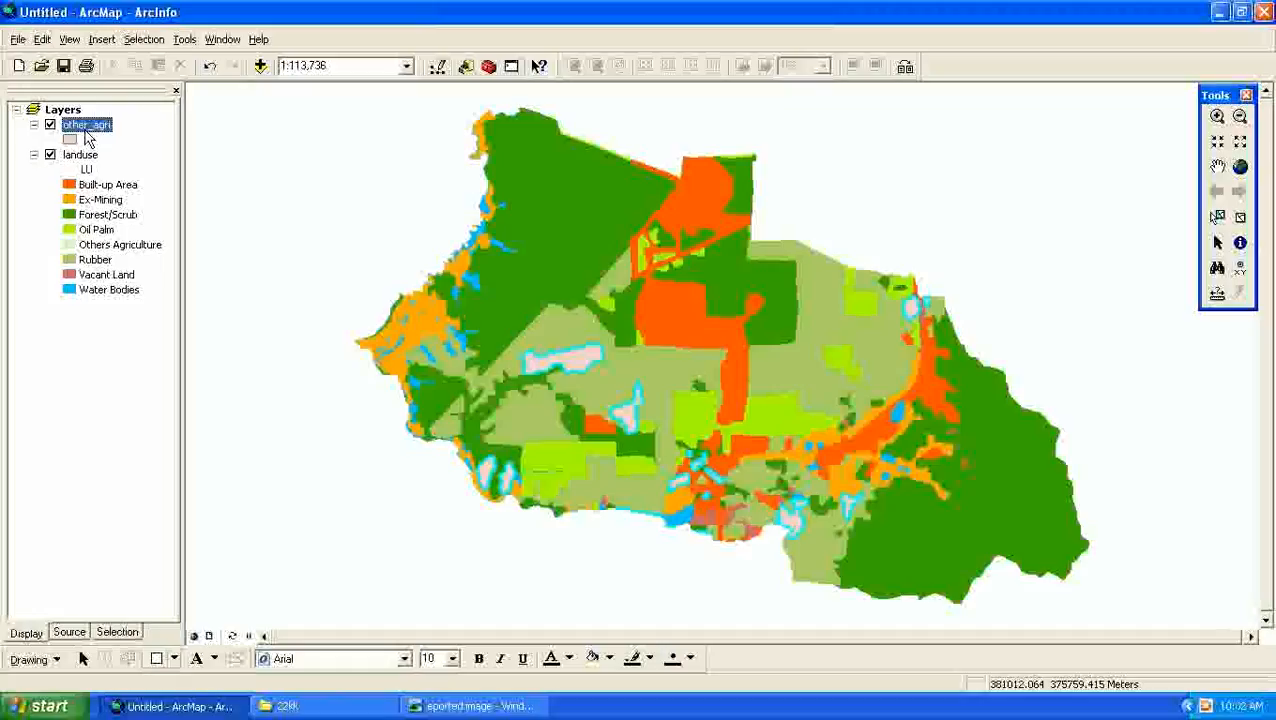
- Add the slope.lyr layer file from the landsuitabiltydata folder to the map
click(260, 66)
click(689, 233)
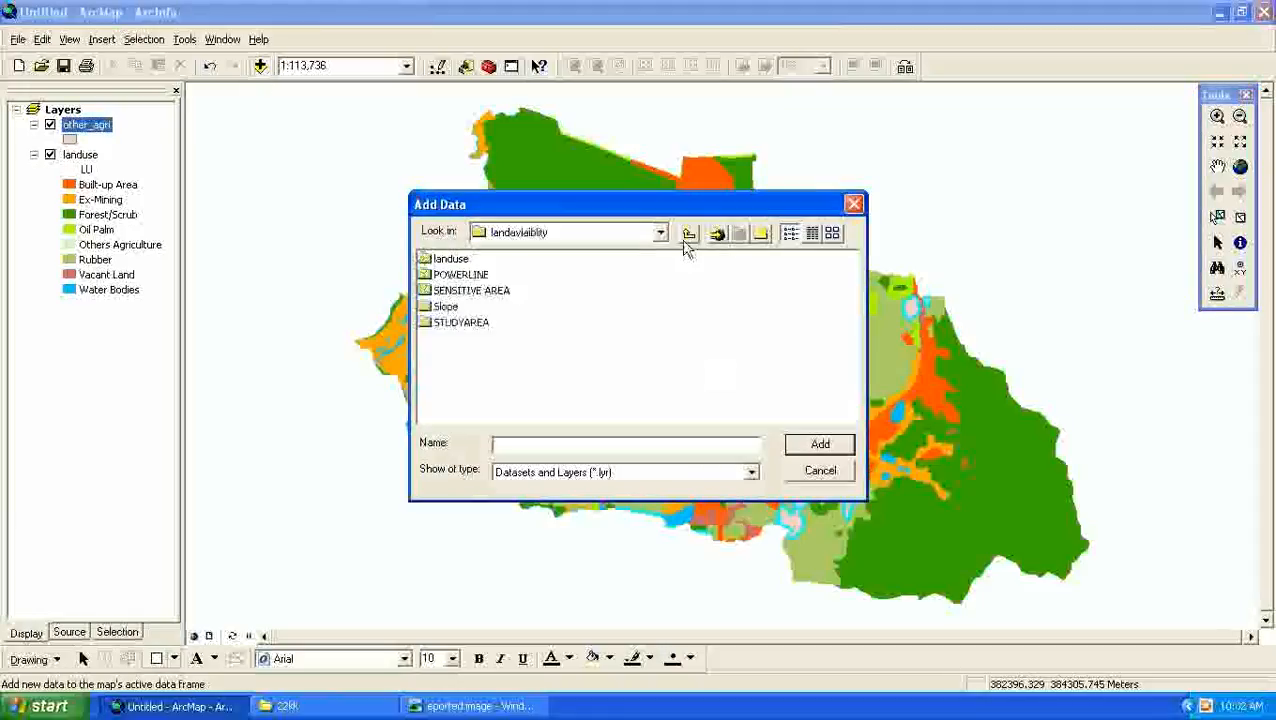
click(689, 233)
double_click(496, 280)
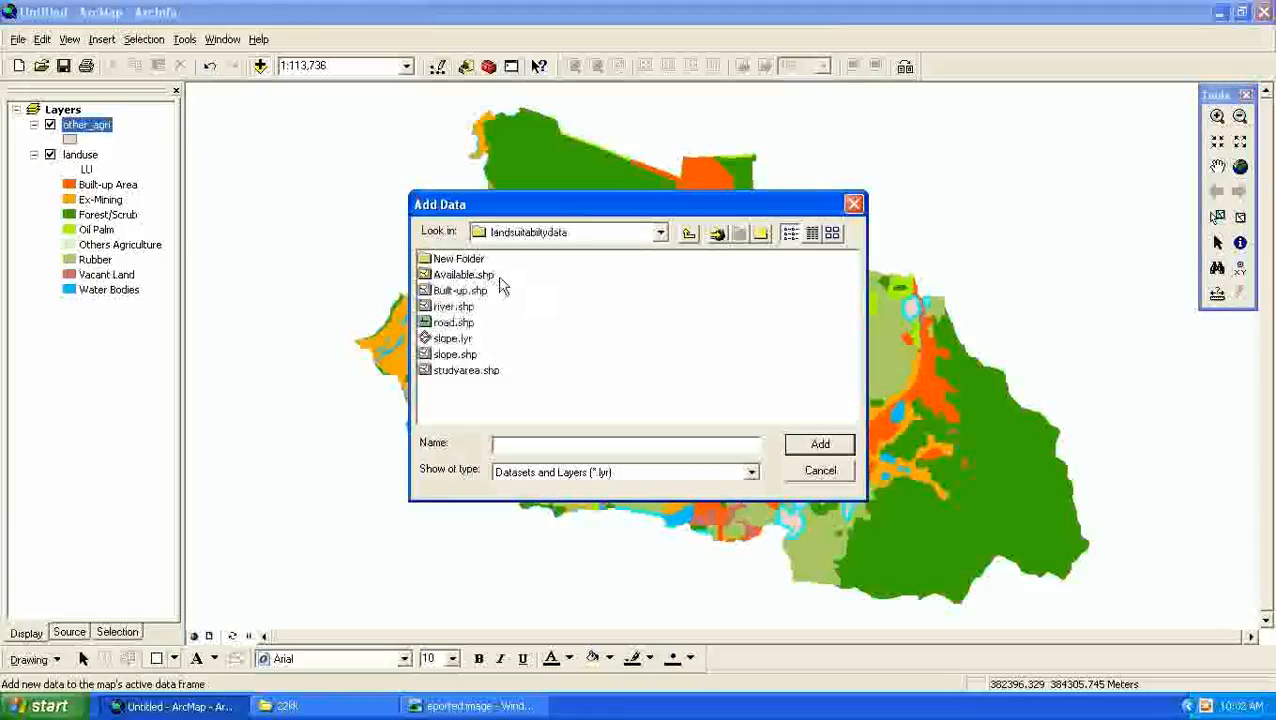
click(452, 338)
click(820, 443)
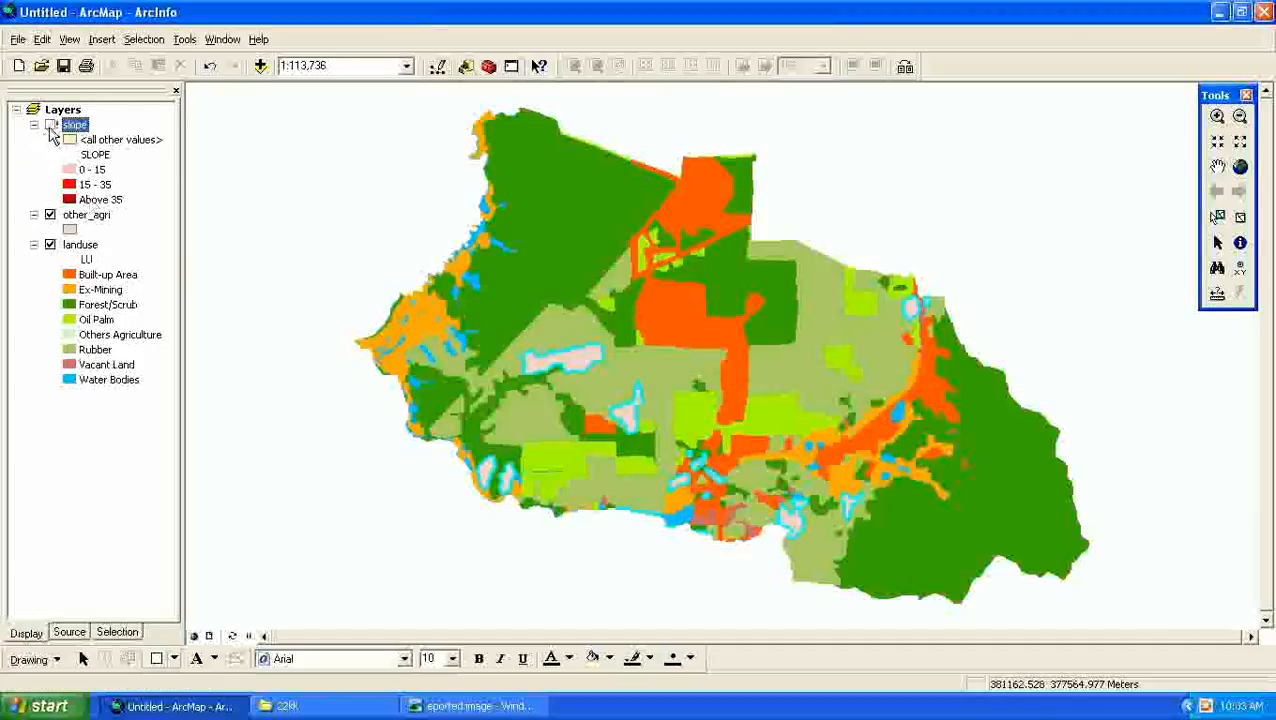
- Repair the slope layer's data source by linking it to slope.shp, and display the layer on the map
click(50, 128)
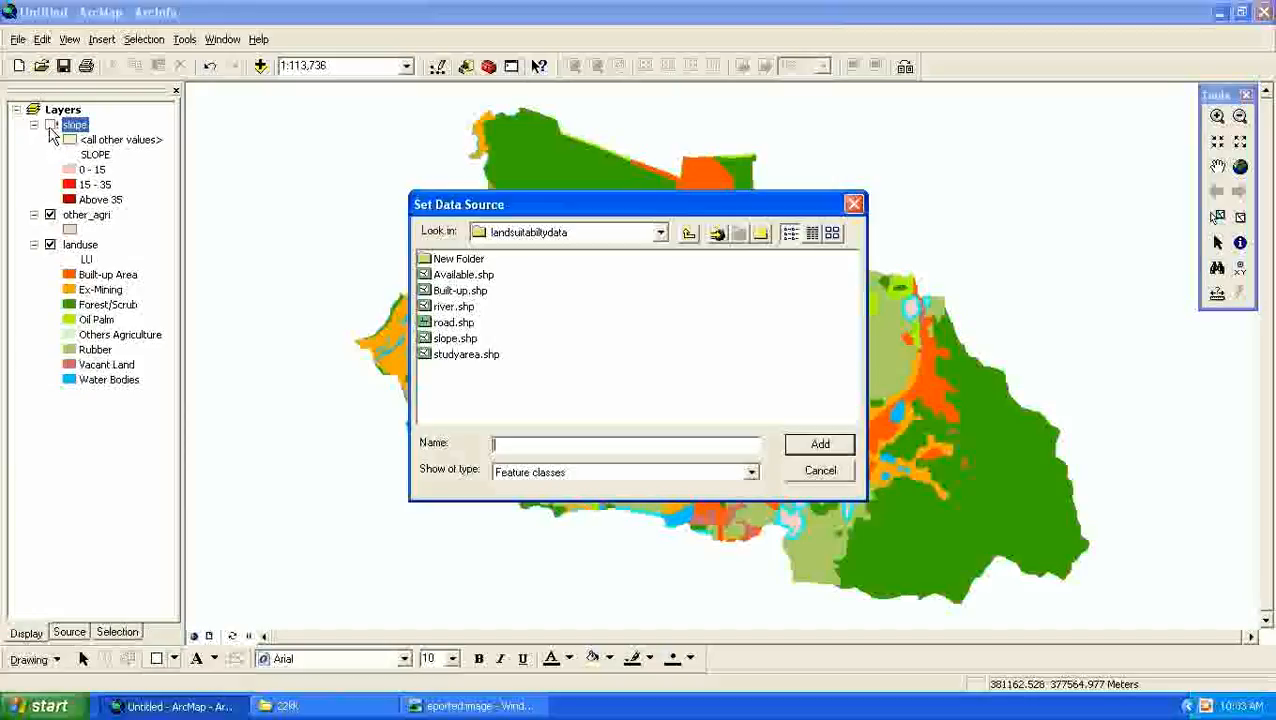
click(455, 340)
click(816, 445)
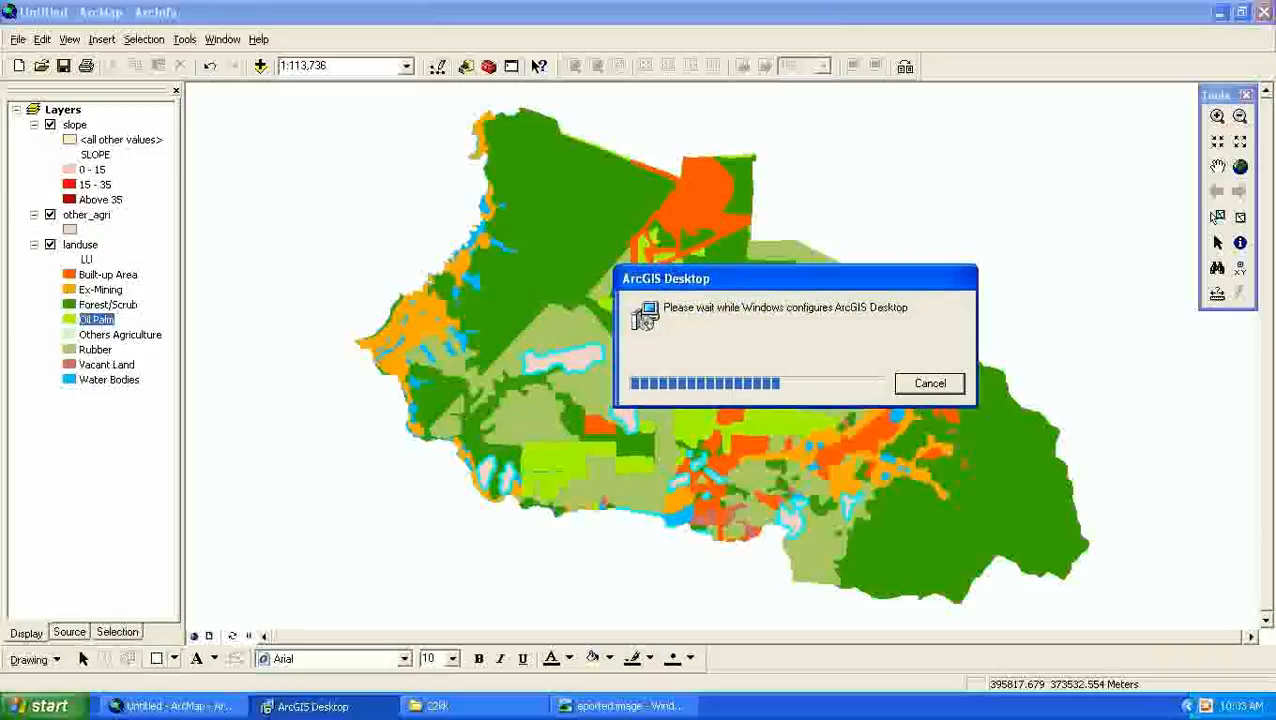
click(930, 383)
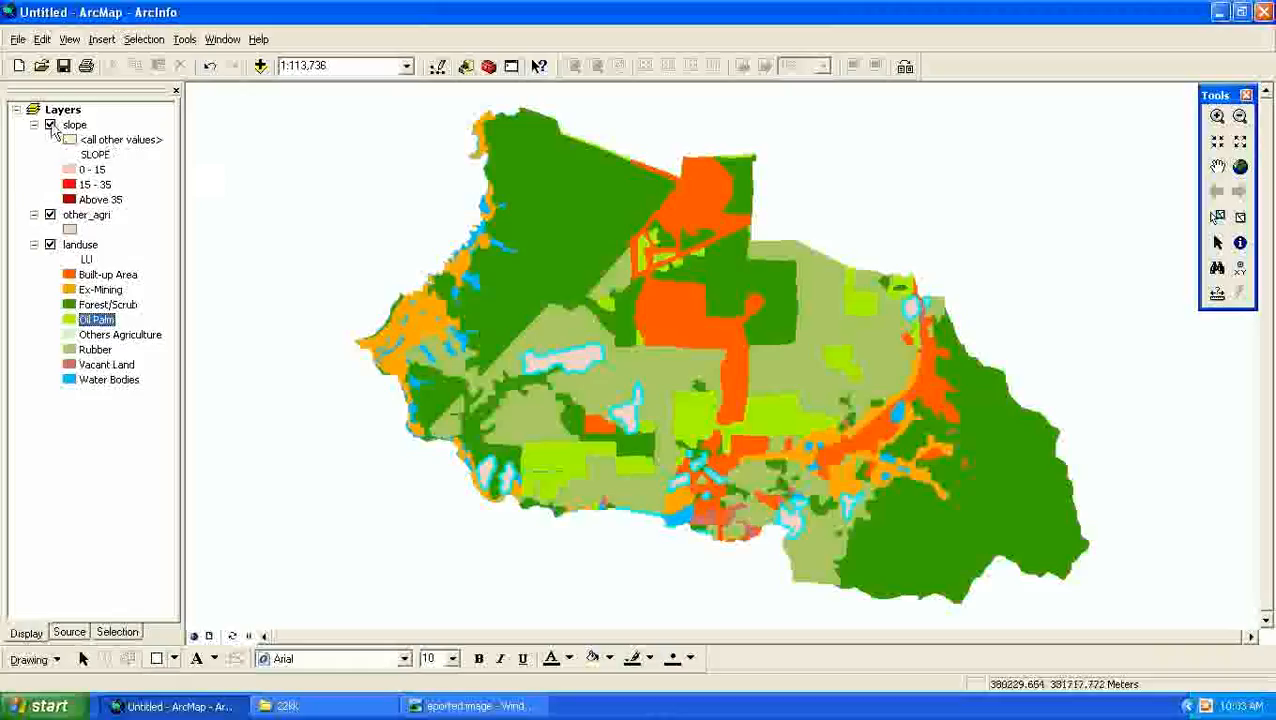
click(52, 125)
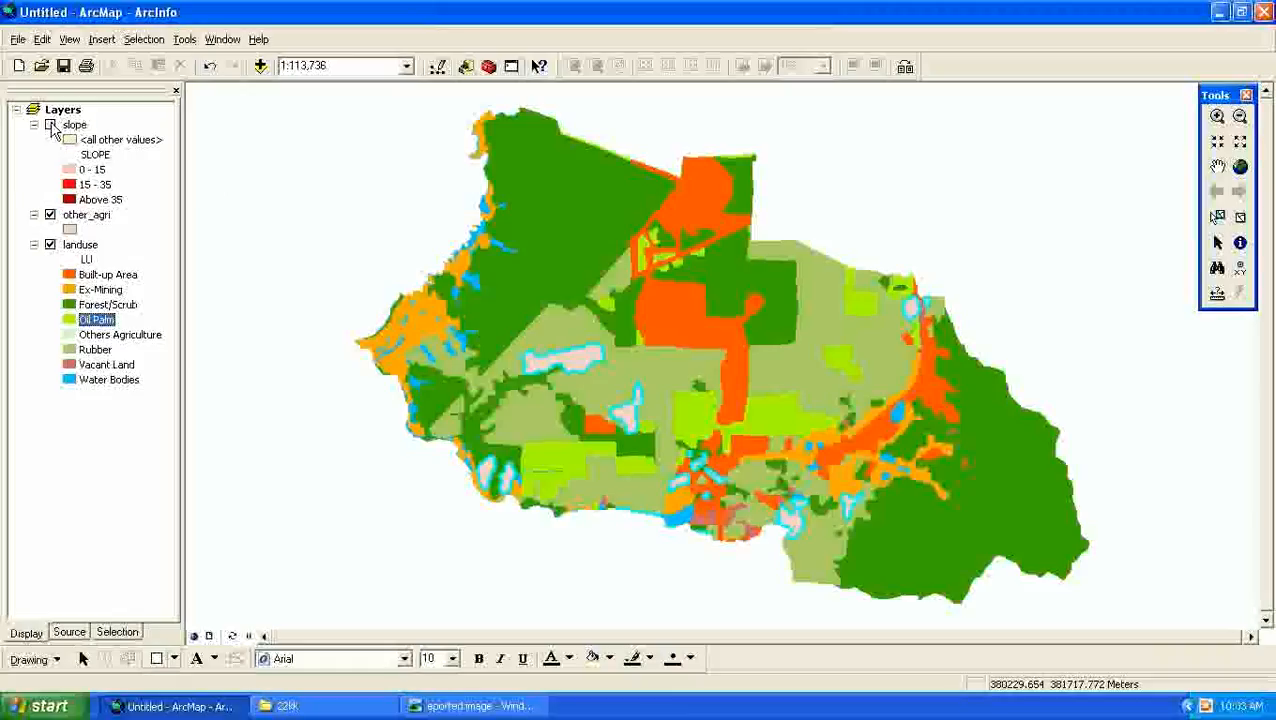
click(52, 124)
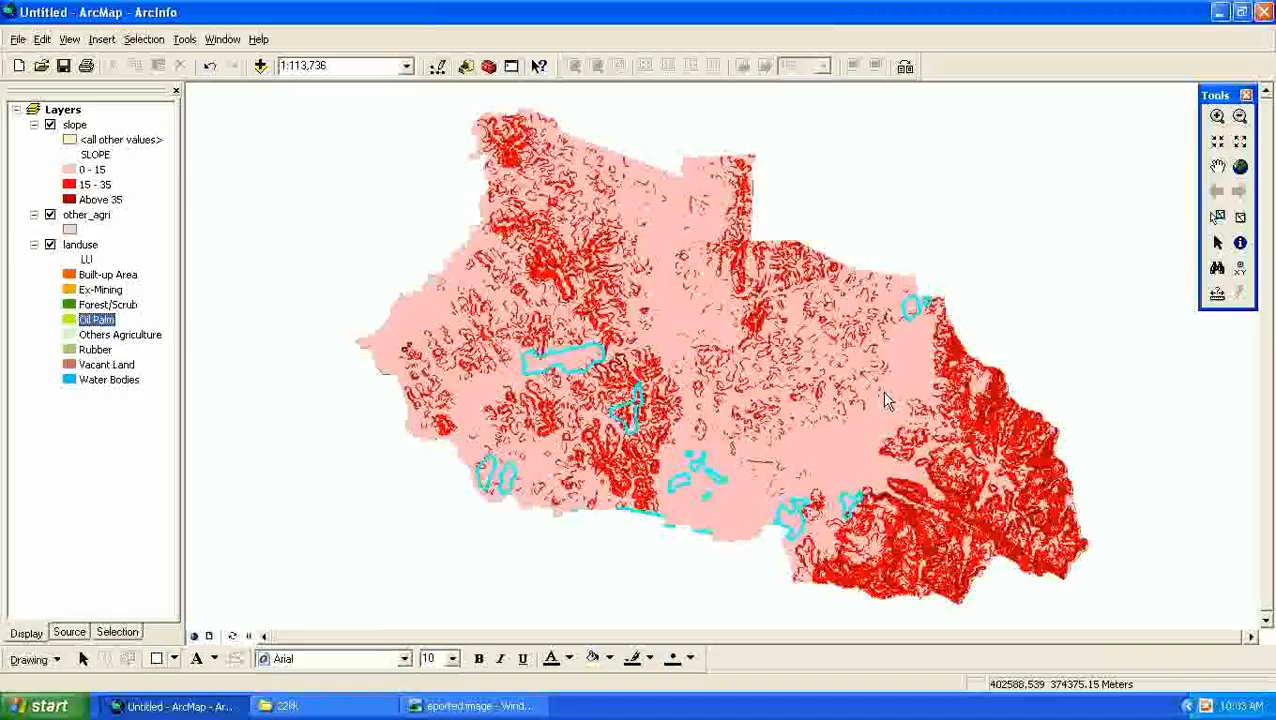
- Select the slope layer's features by attributes with "SLOPE" = 'Above 35' as a new selection
click(105, 200)
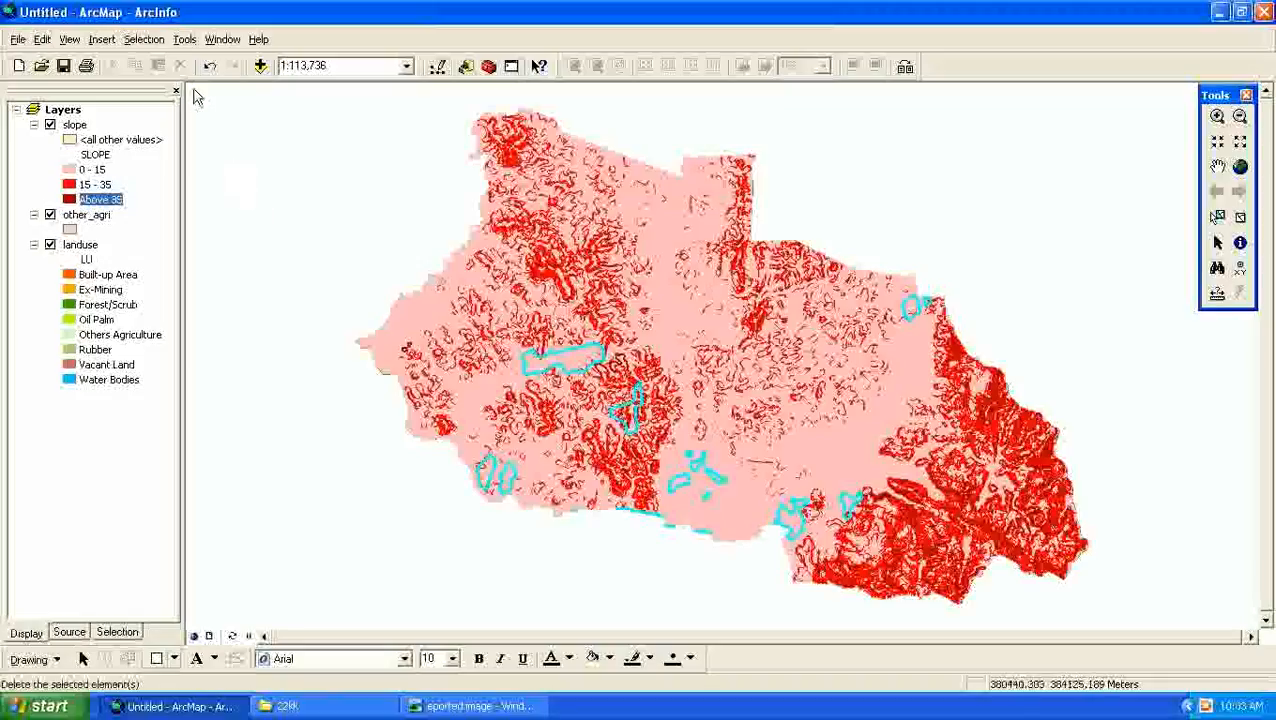
click(146, 41)
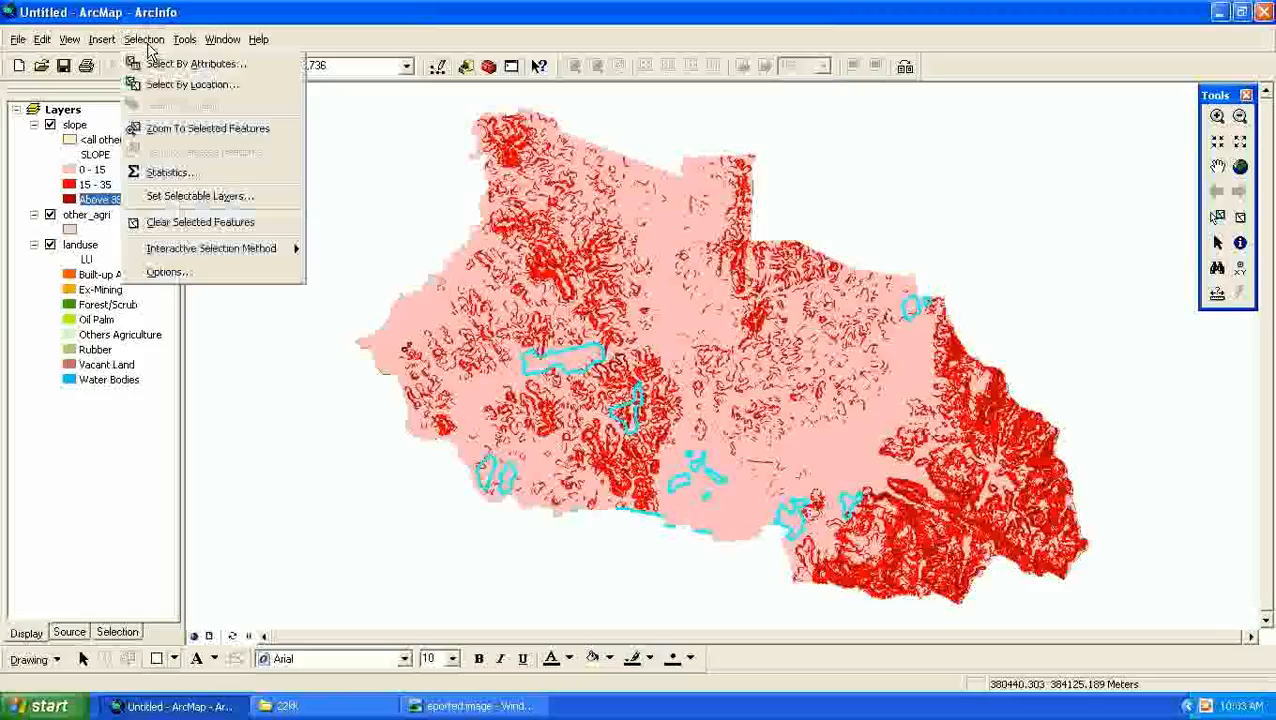
click(176, 66)
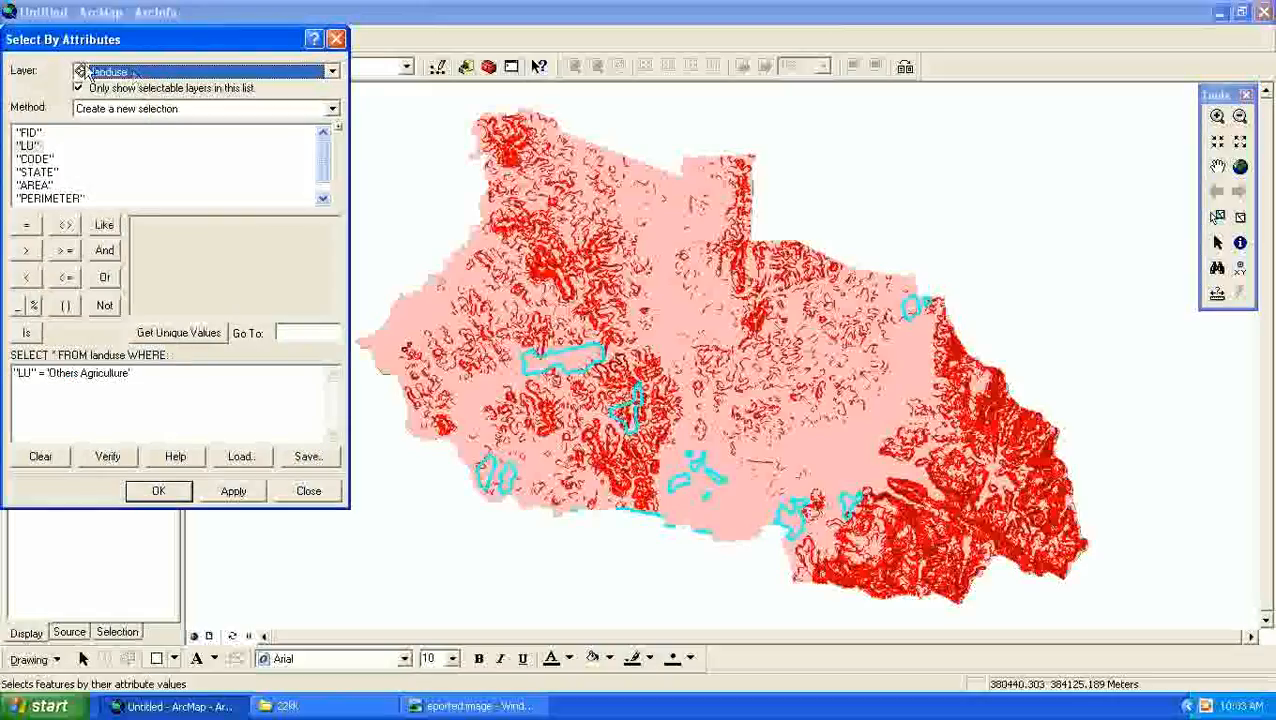
click(197, 72)
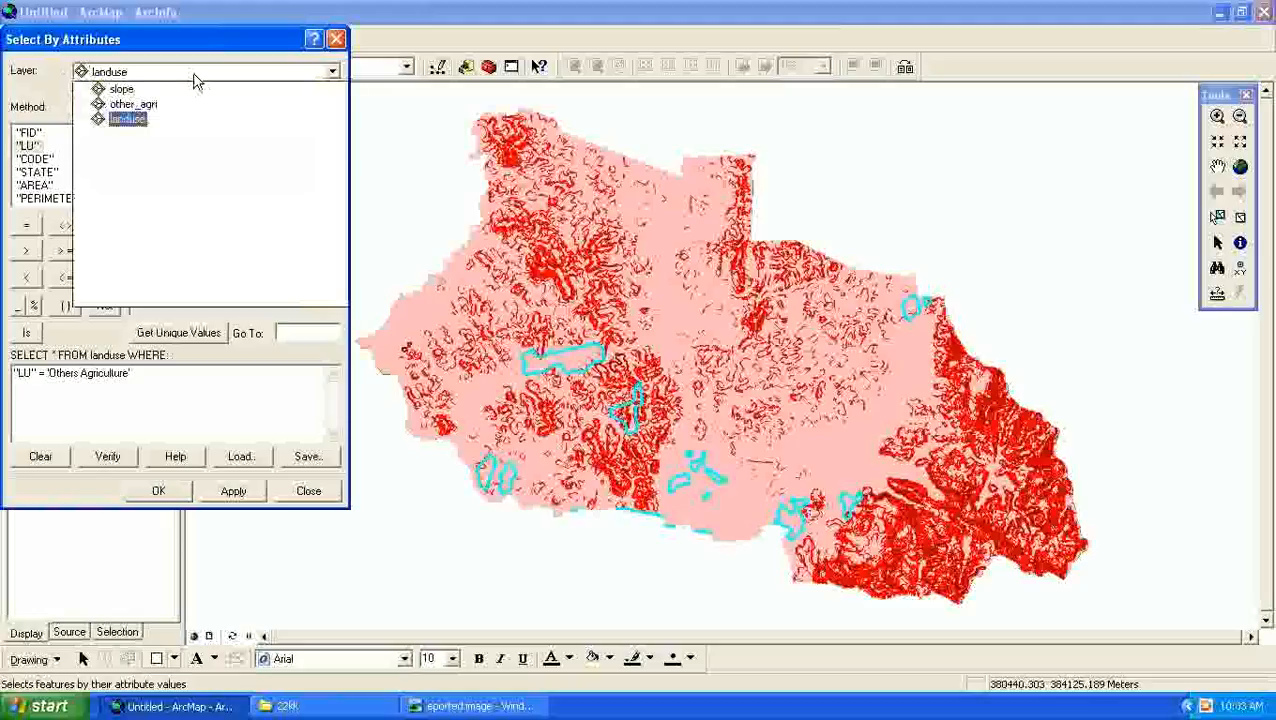
click(121, 90)
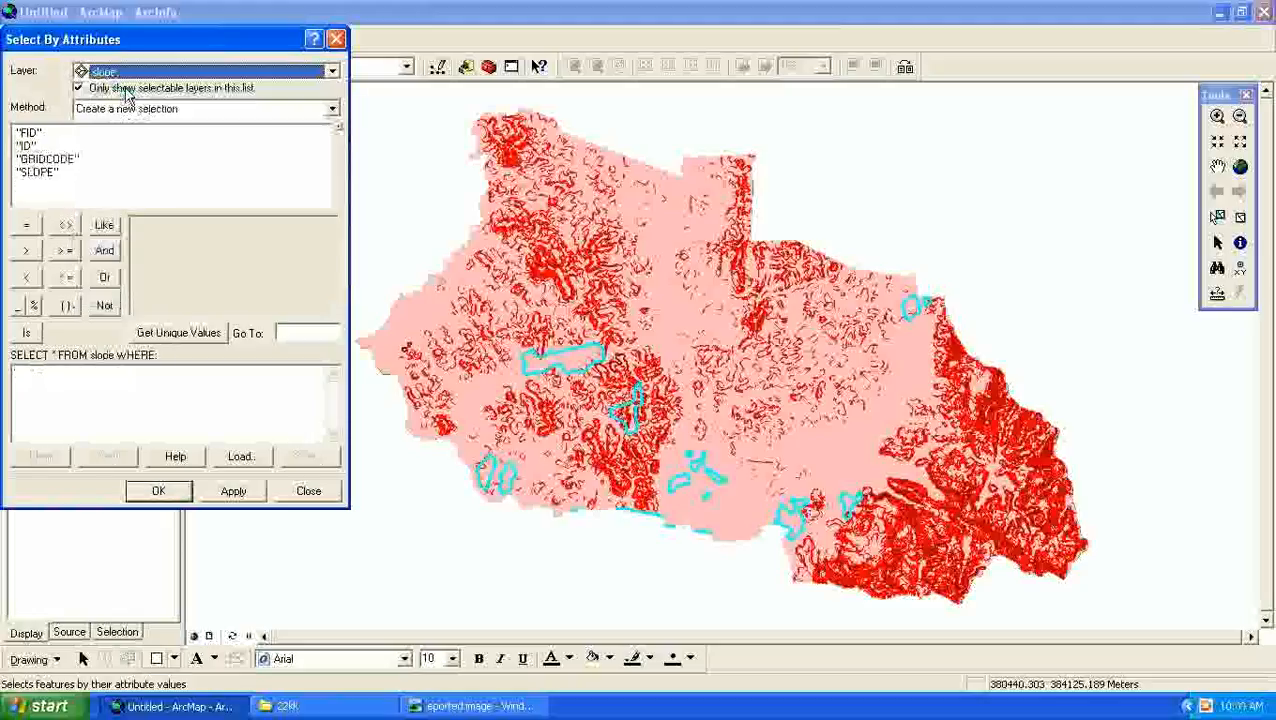
double_click(33, 173)
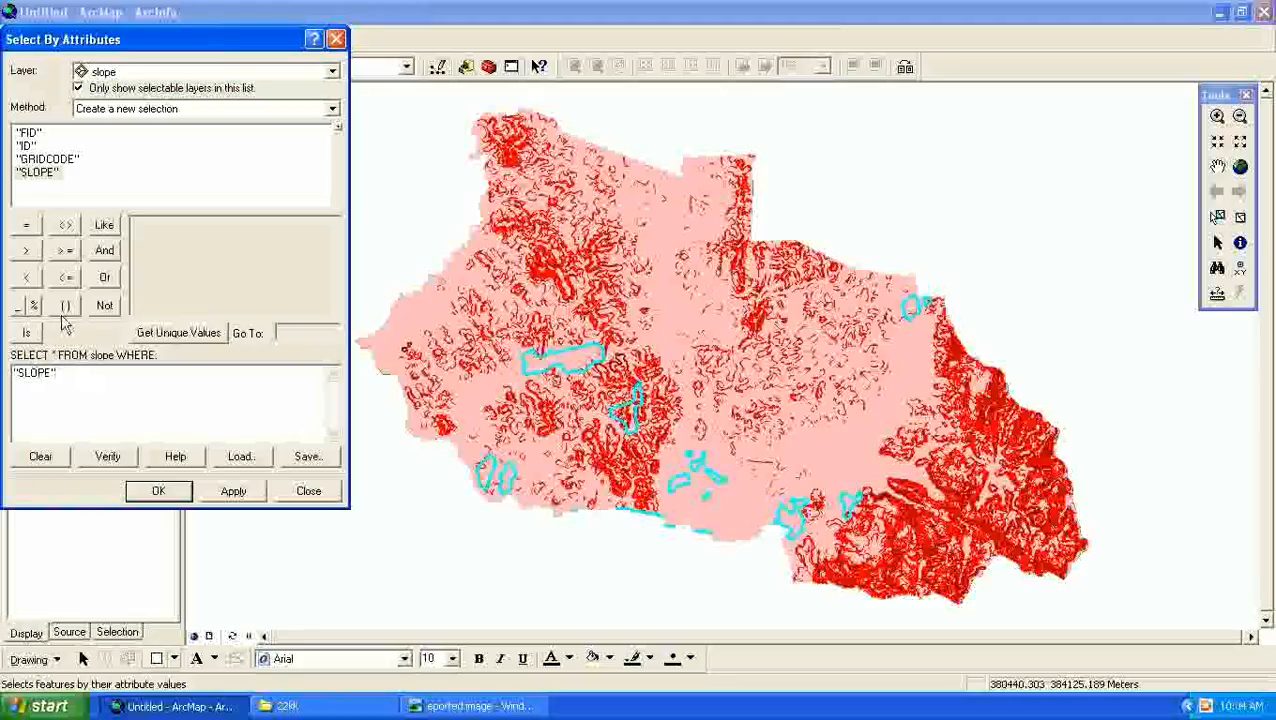
click(27, 226)
click(175, 336)
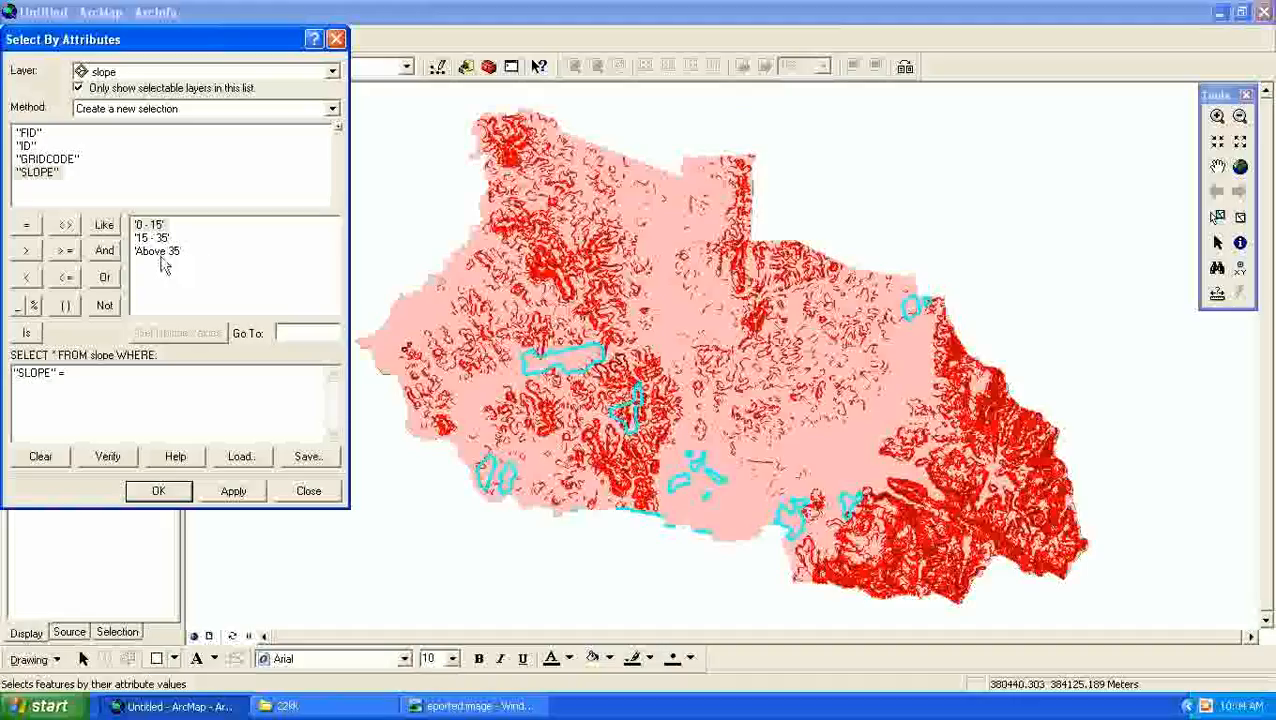
click(156, 250)
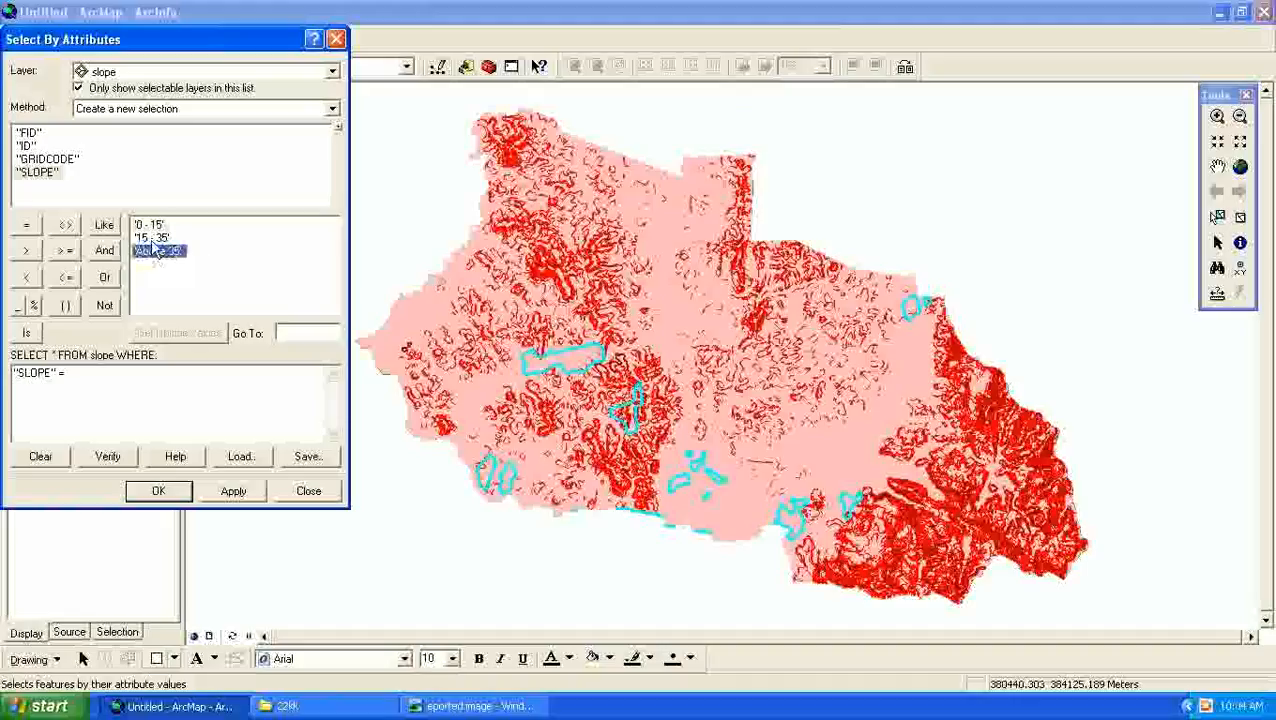
double_click(156, 250)
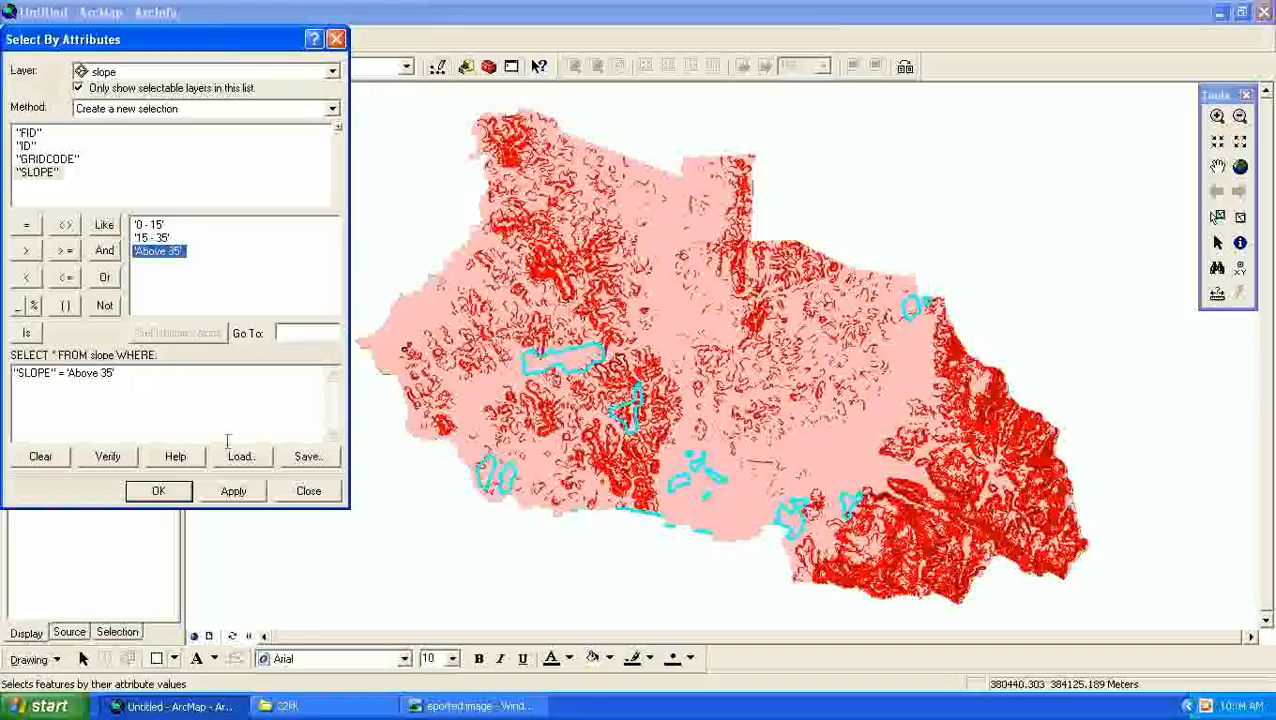
click(233, 491)
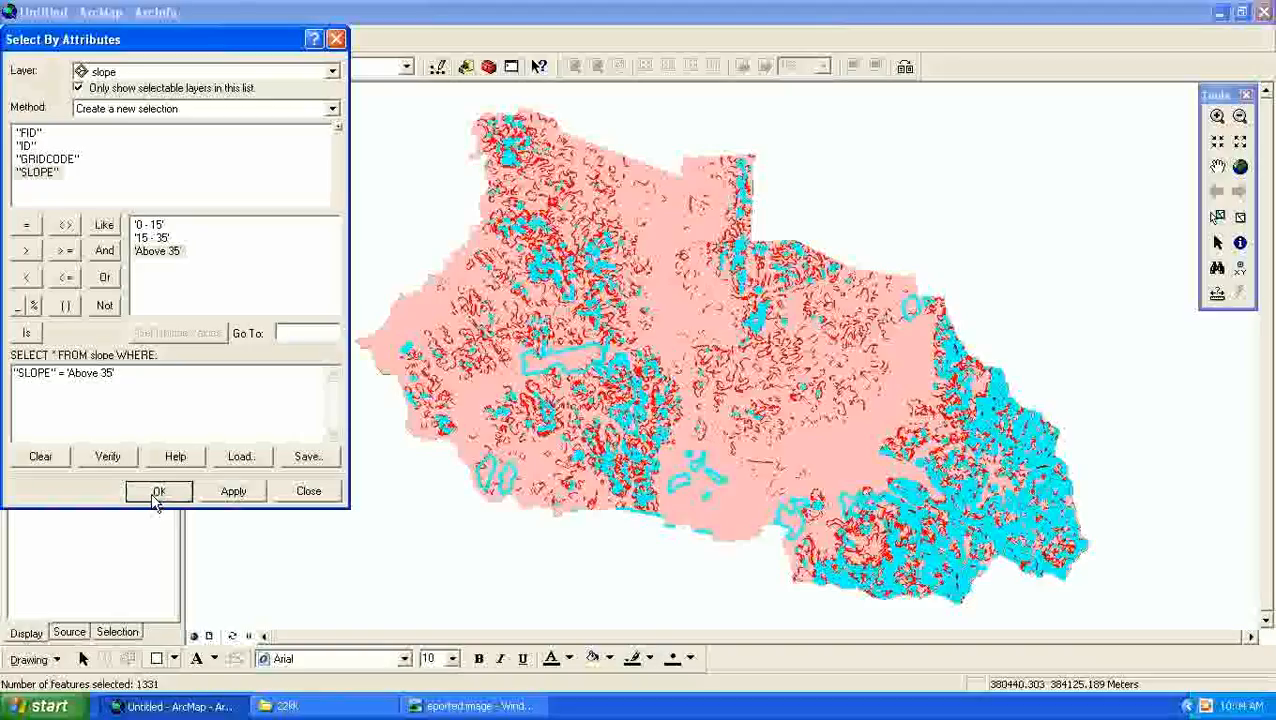
click(158, 491)
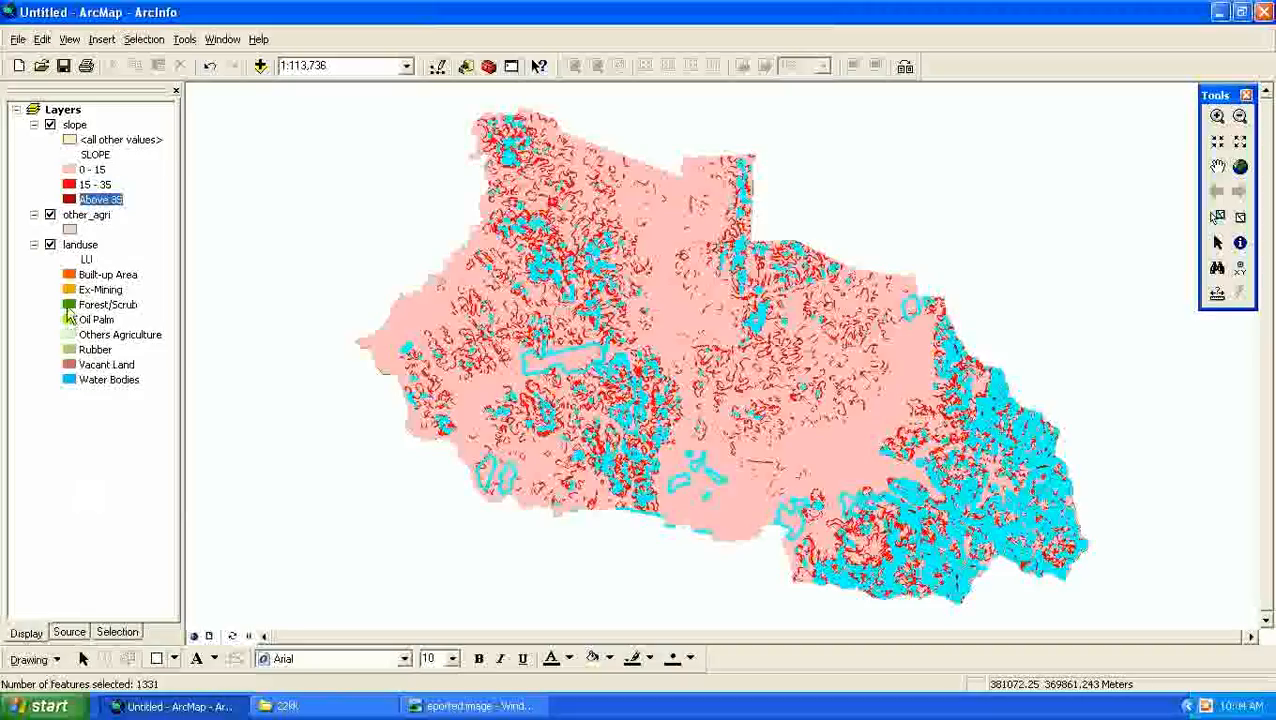
- Hide the landuse and other_agri layers so that only the slope layer is displayed
click(51, 245)
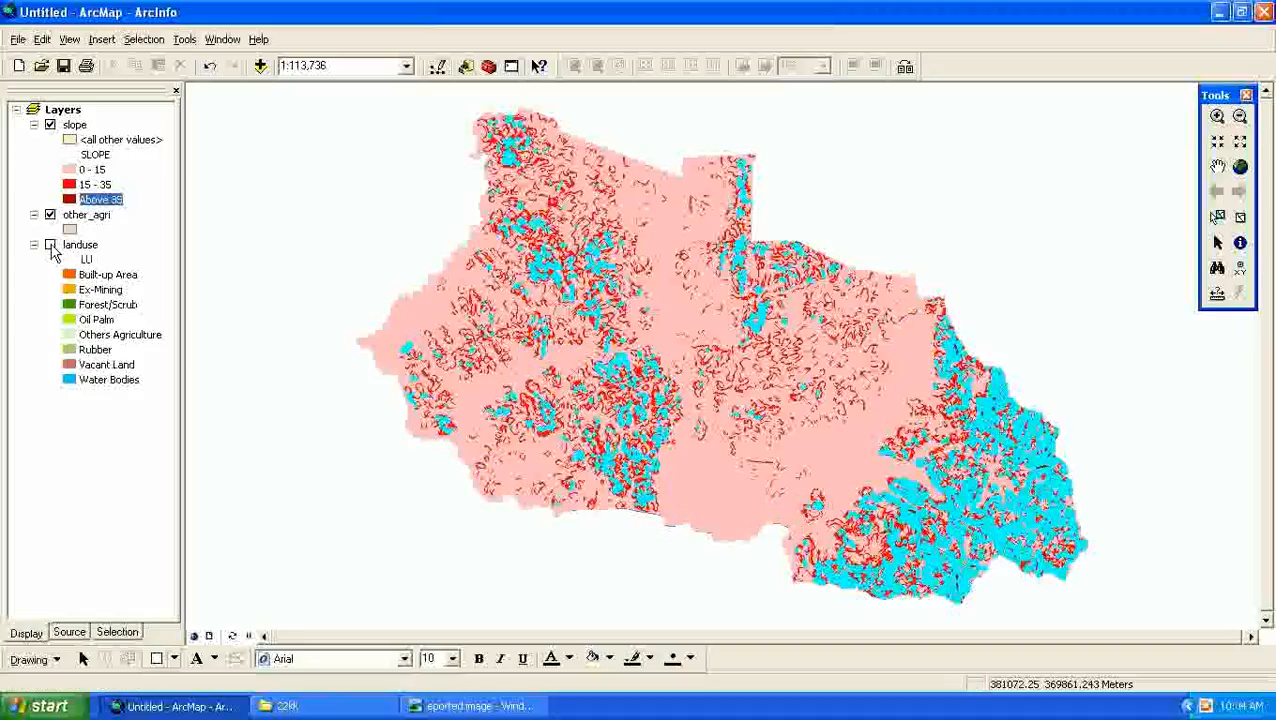
click(48, 127)
click(50, 126)
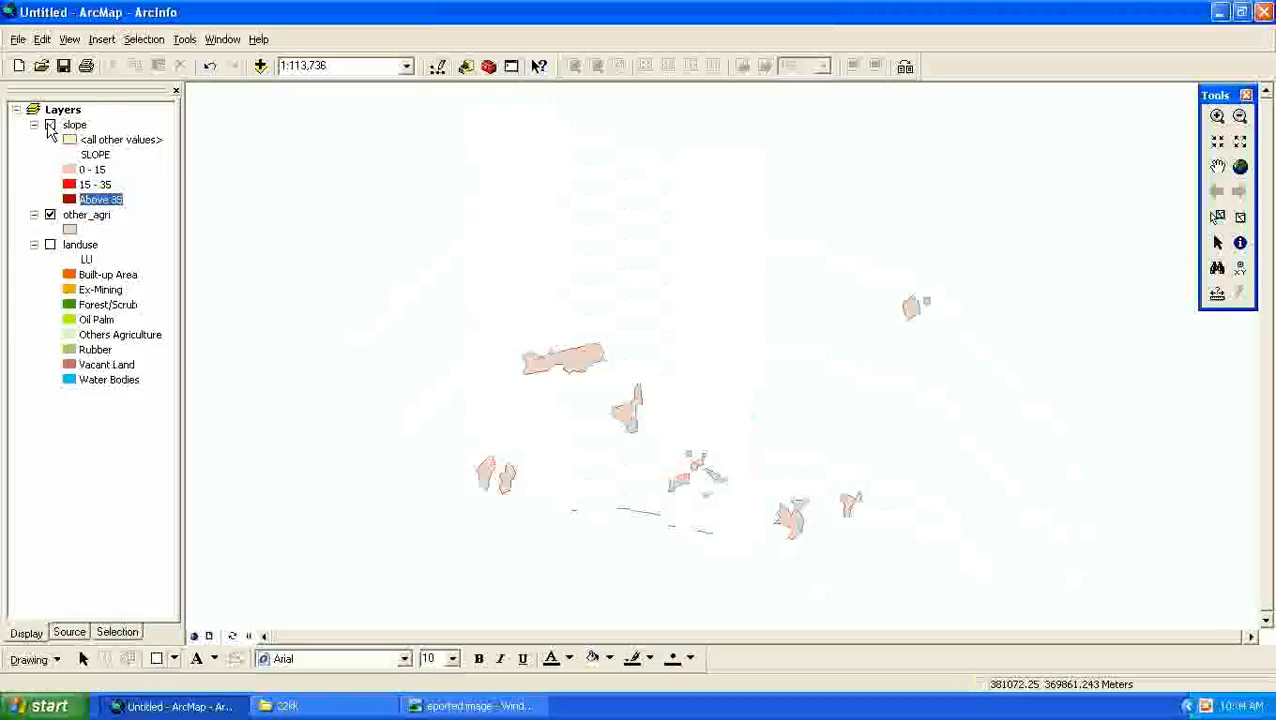
click(50, 126)
click(50, 215)
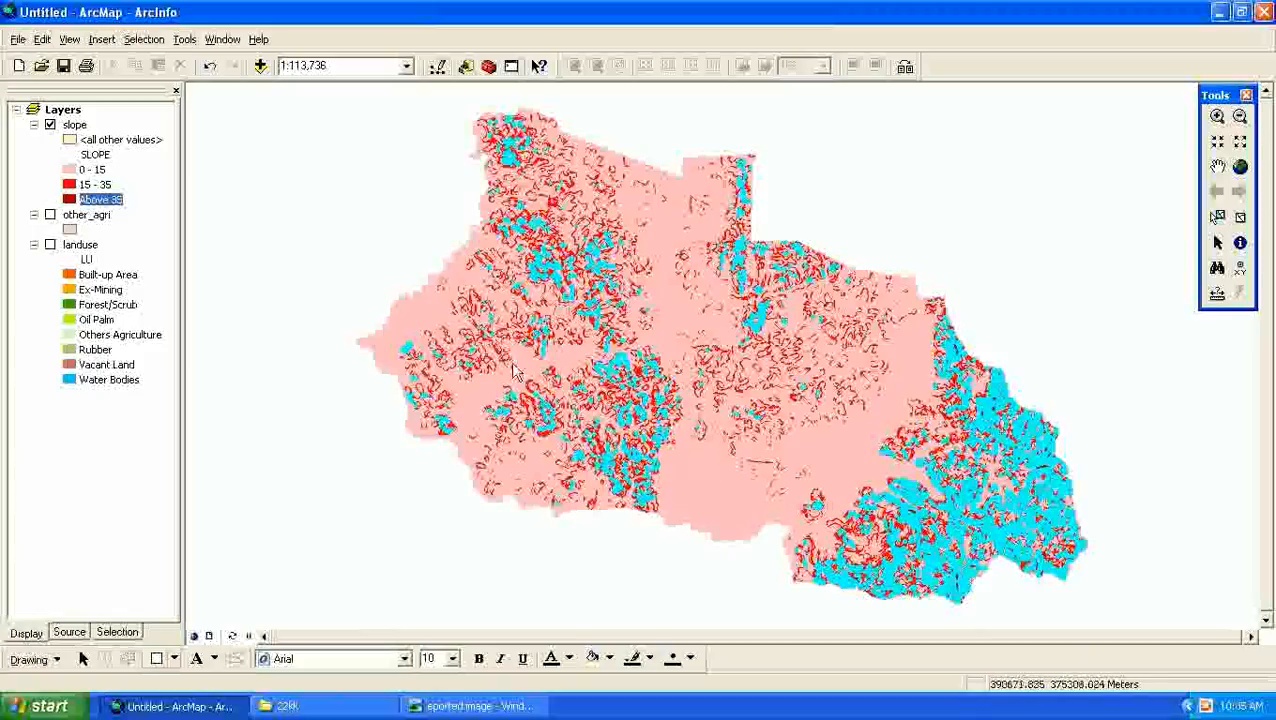
- Export the slope layer's selected features to a shapefile named above_35 in the 22kk folder, using the layer's source coordinate system
click(73, 125)
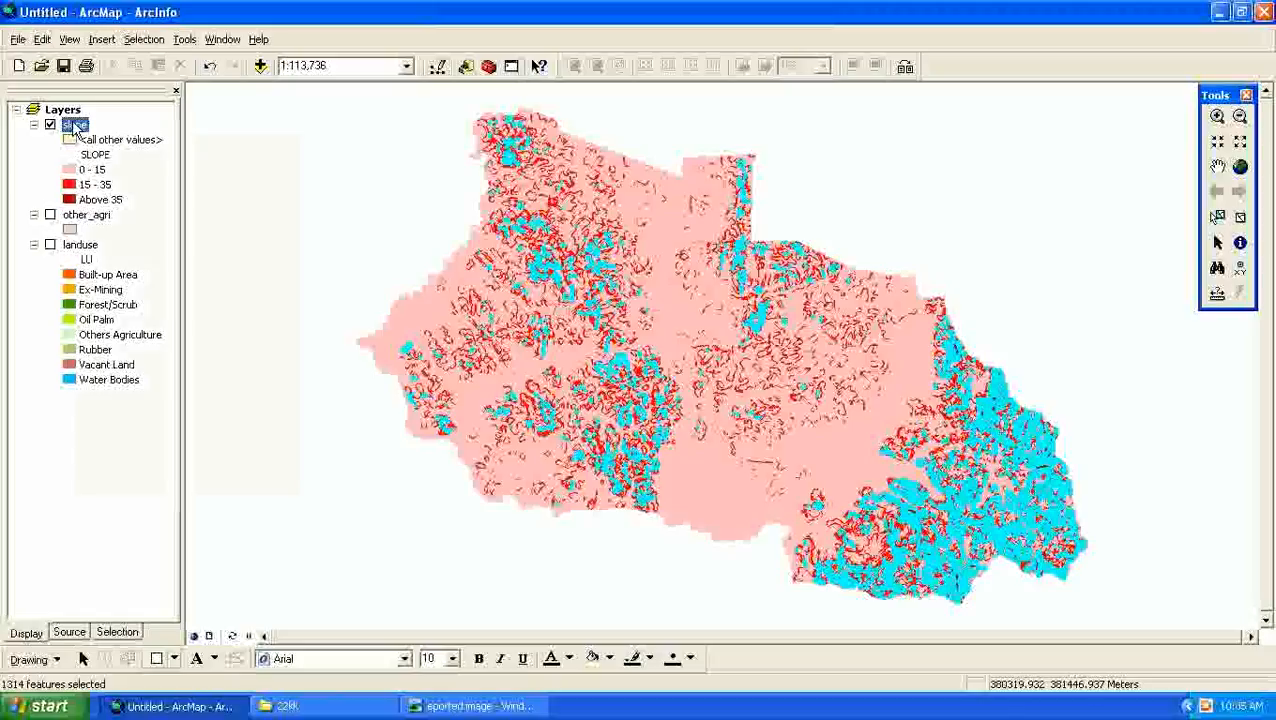
right_click(74, 127)
mouse_move(260, 437)
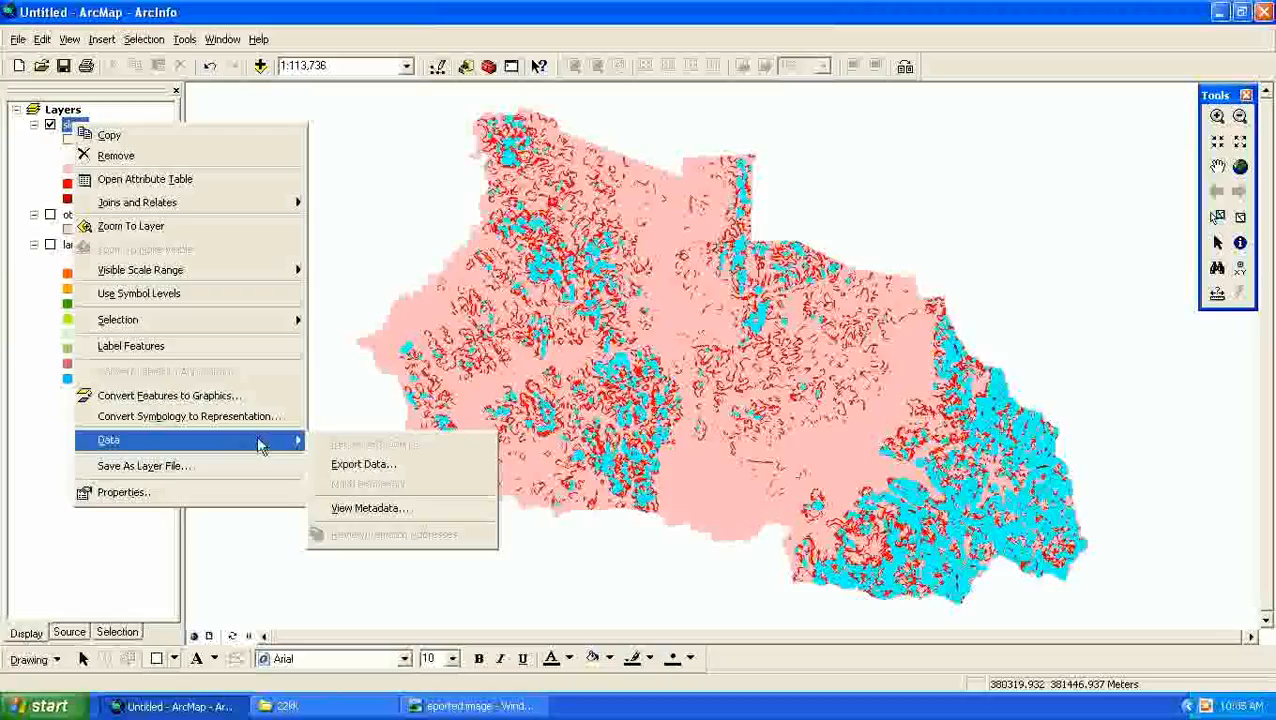
click(347, 470)
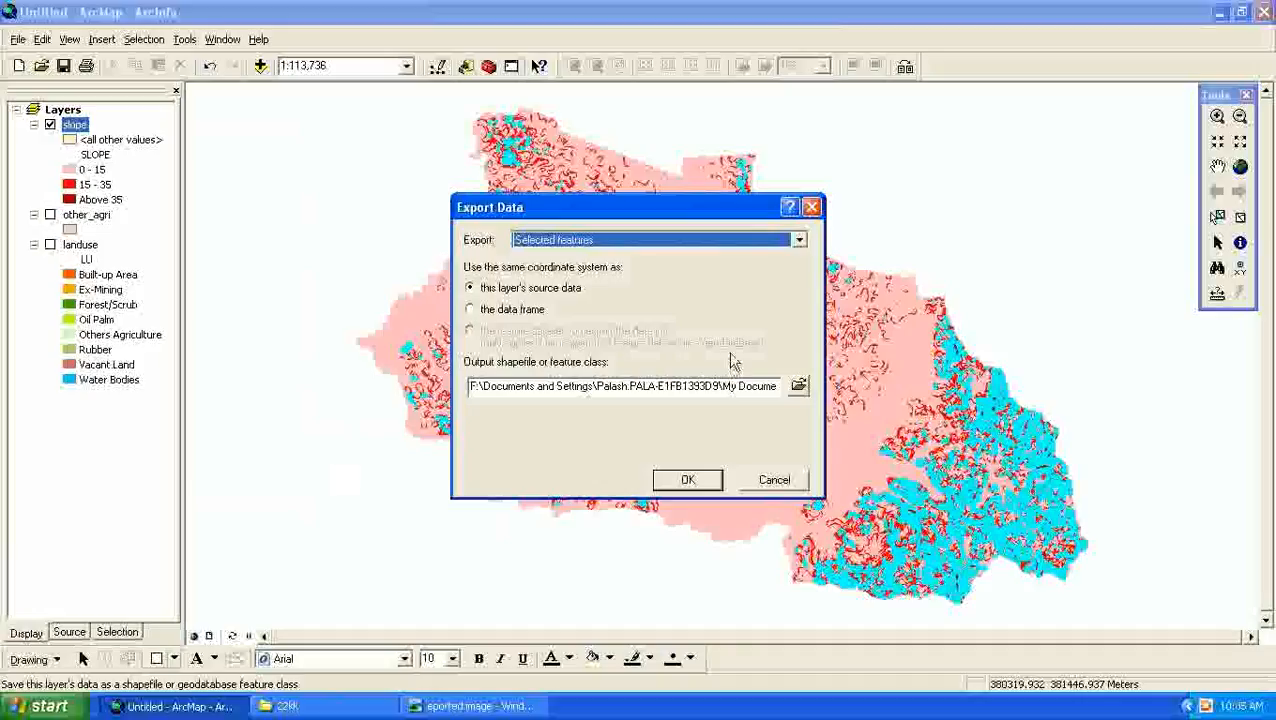
click(799, 386)
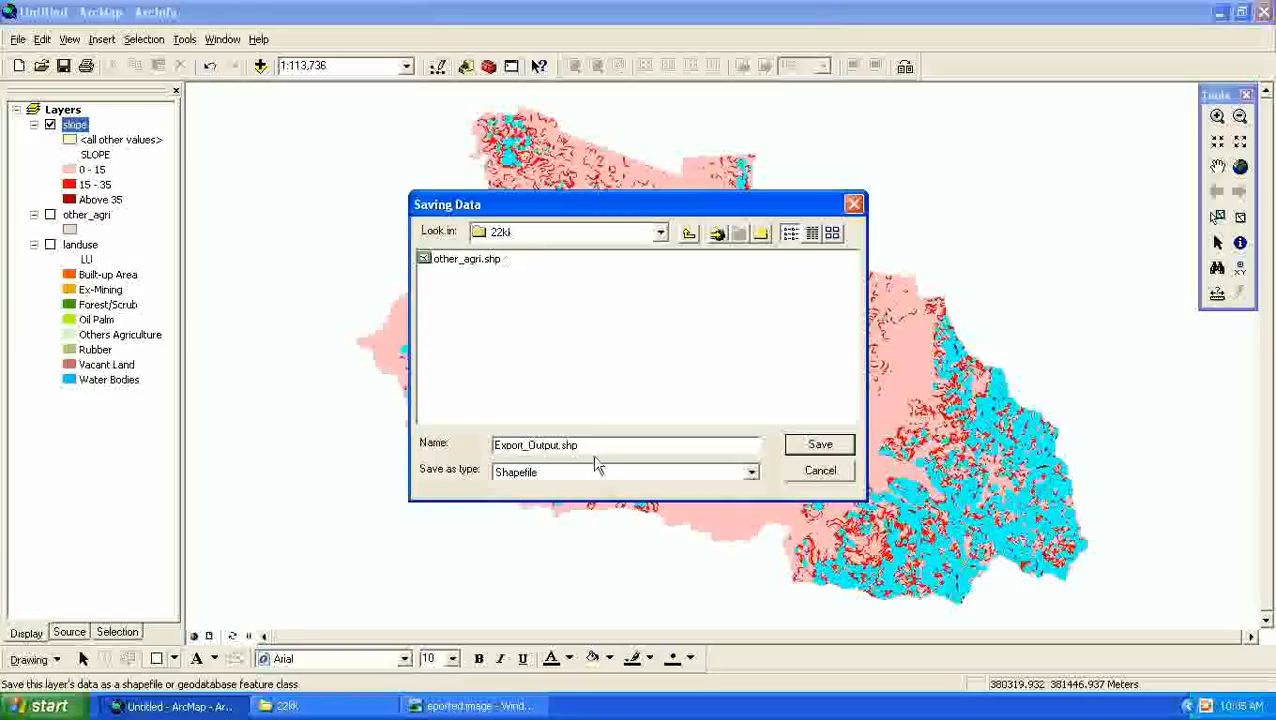
drag(590, 444, 452, 427)
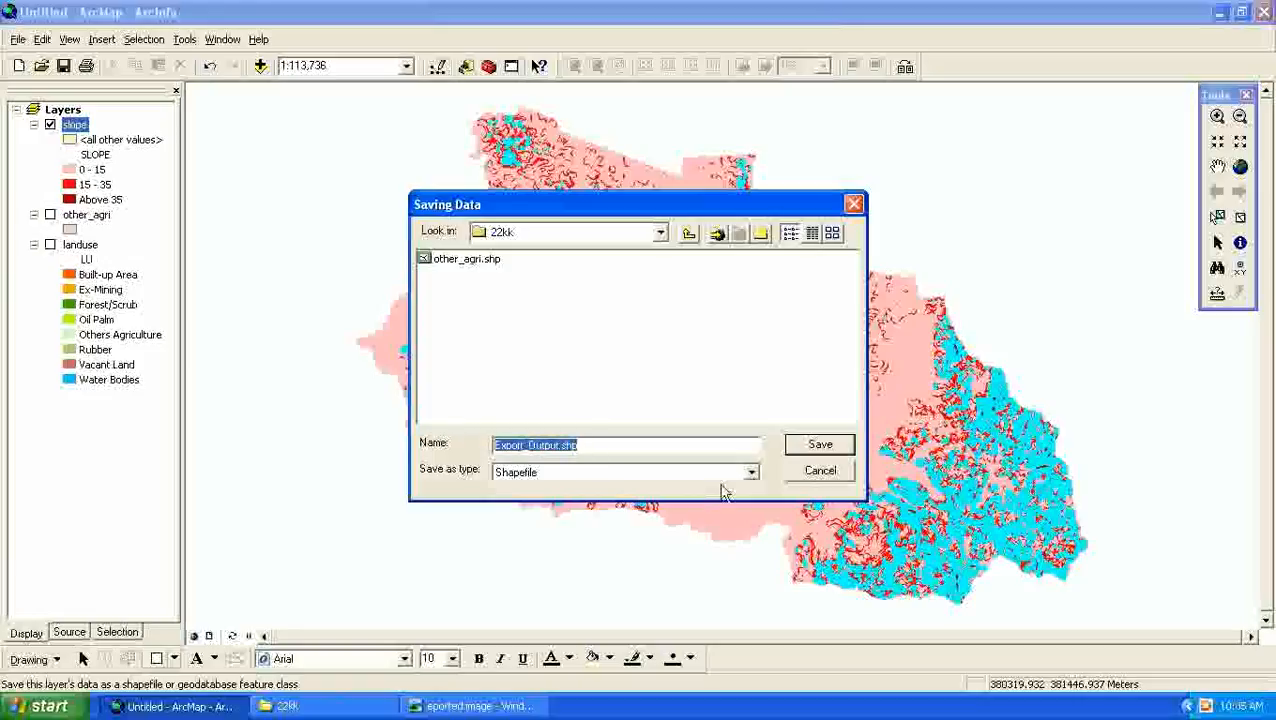
text(abc)
text(_)
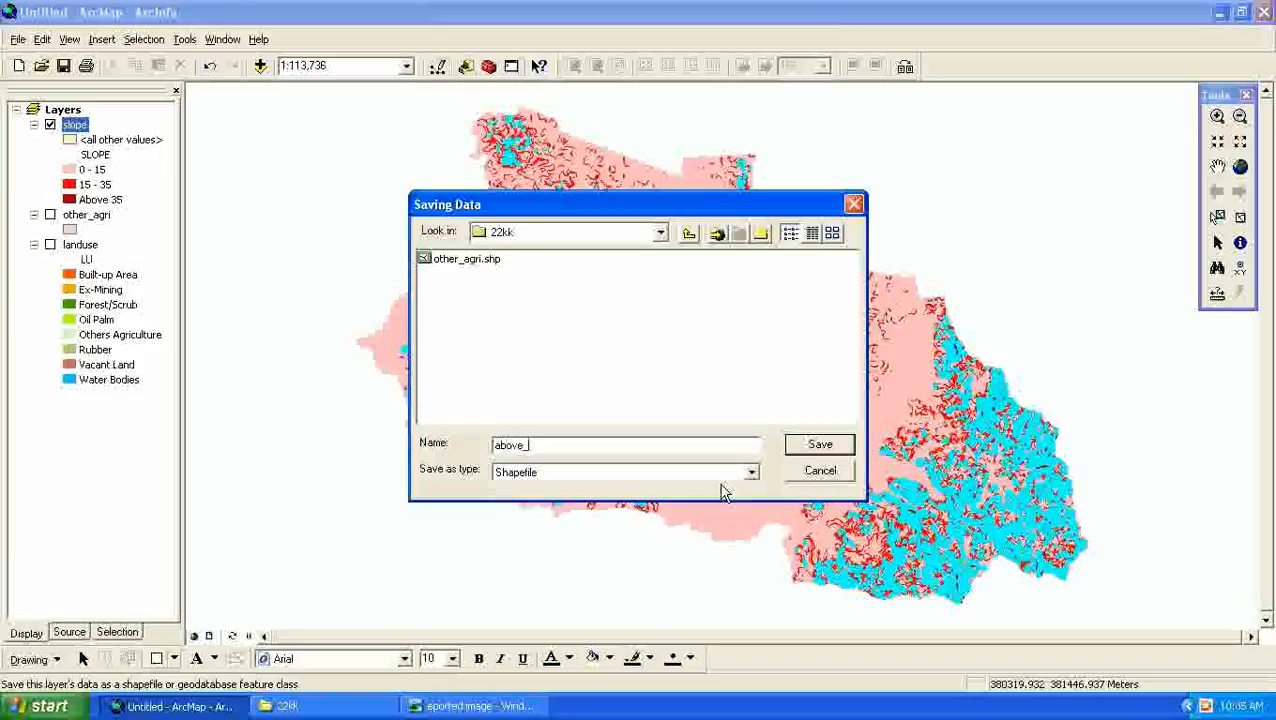
text(35)
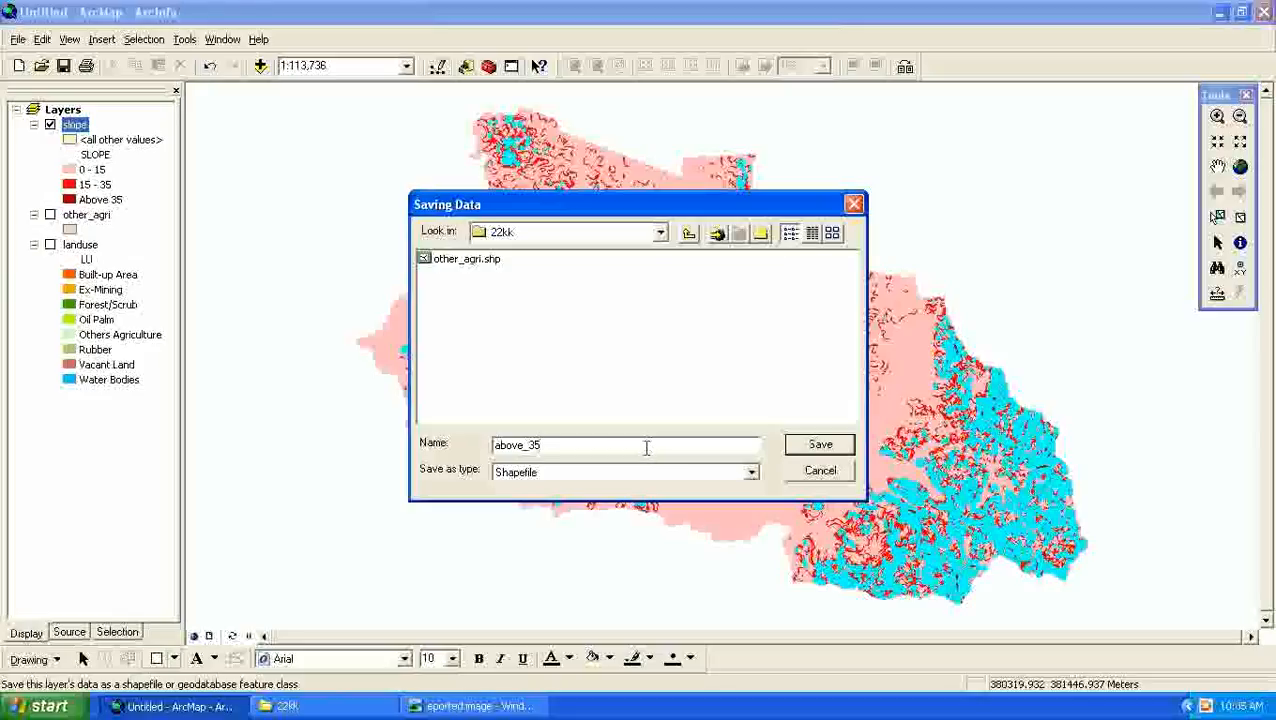
text(.shp)
click(819, 445)
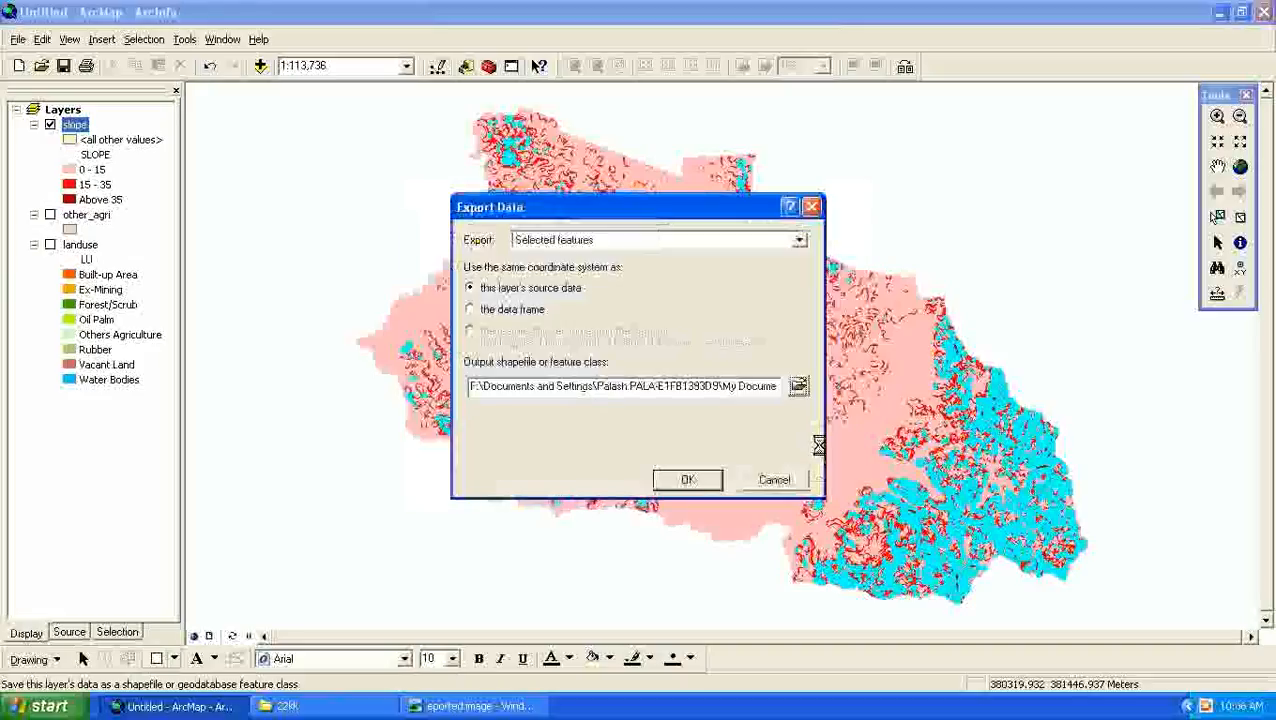
click(688, 479)
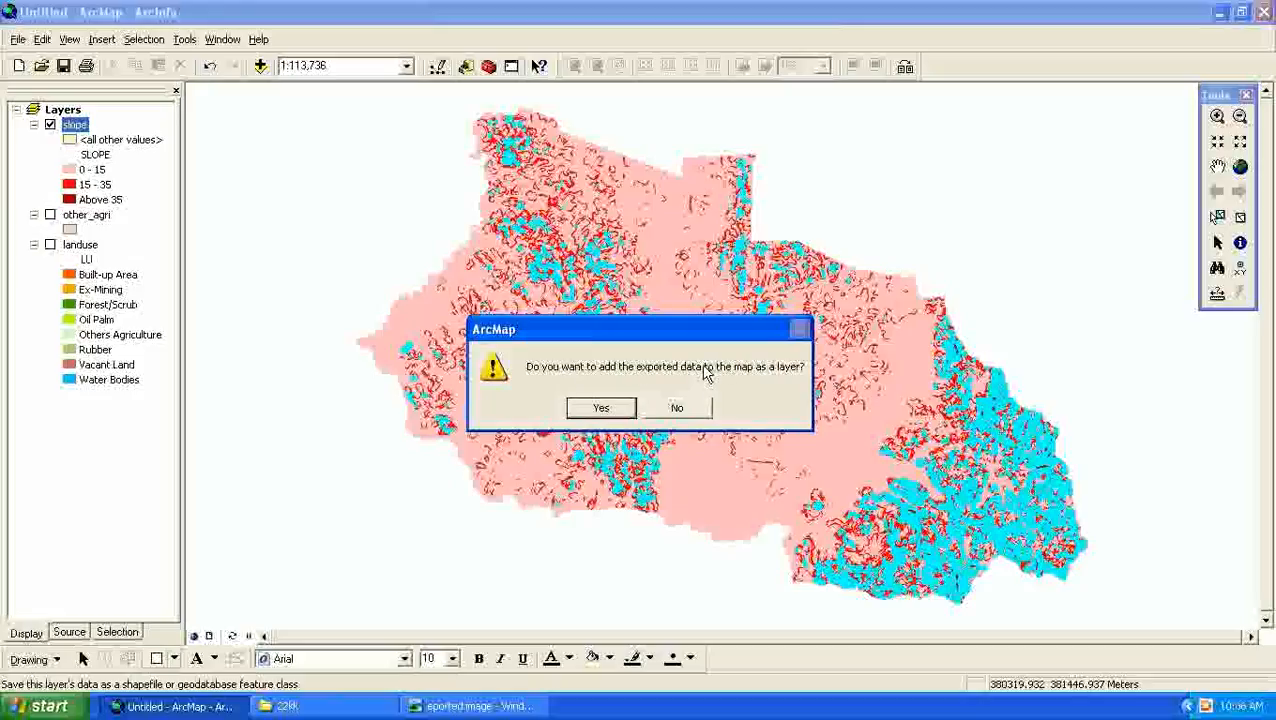
- Add the exported above_35 data to the map, show the other_agri layer, and hide the slope layer
click(602, 413)
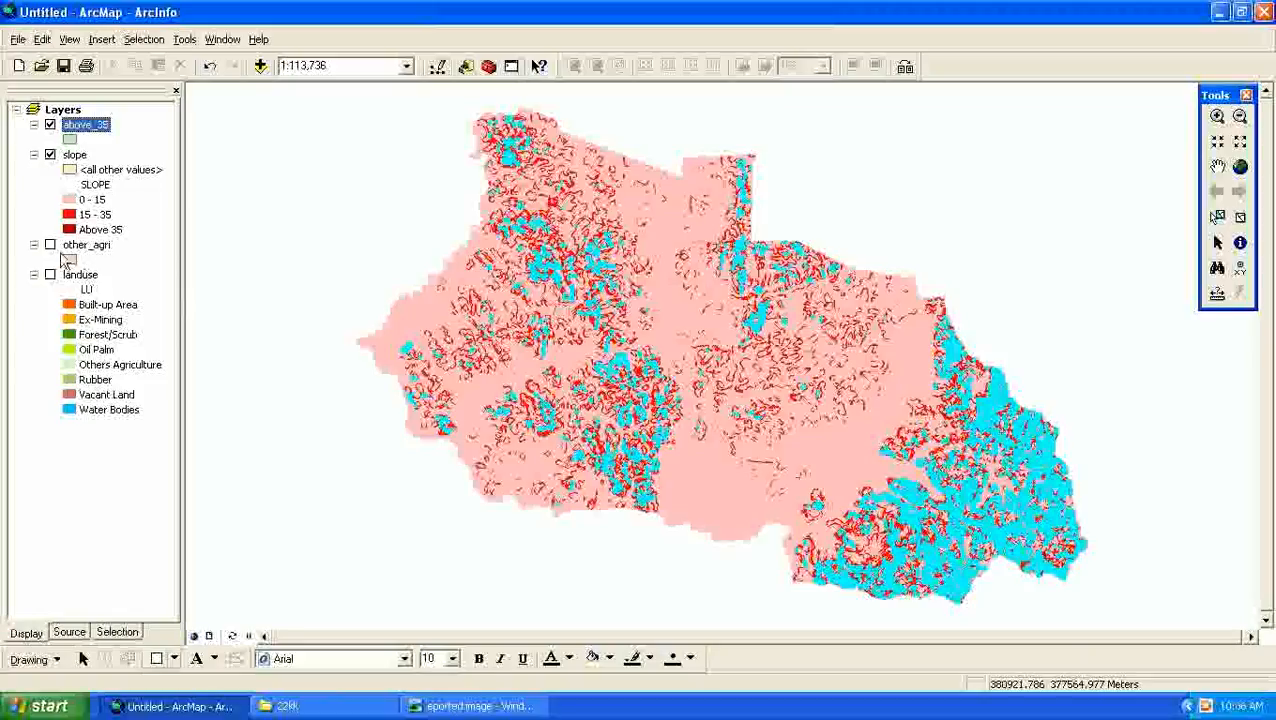
click(51, 246)
click(50, 156)
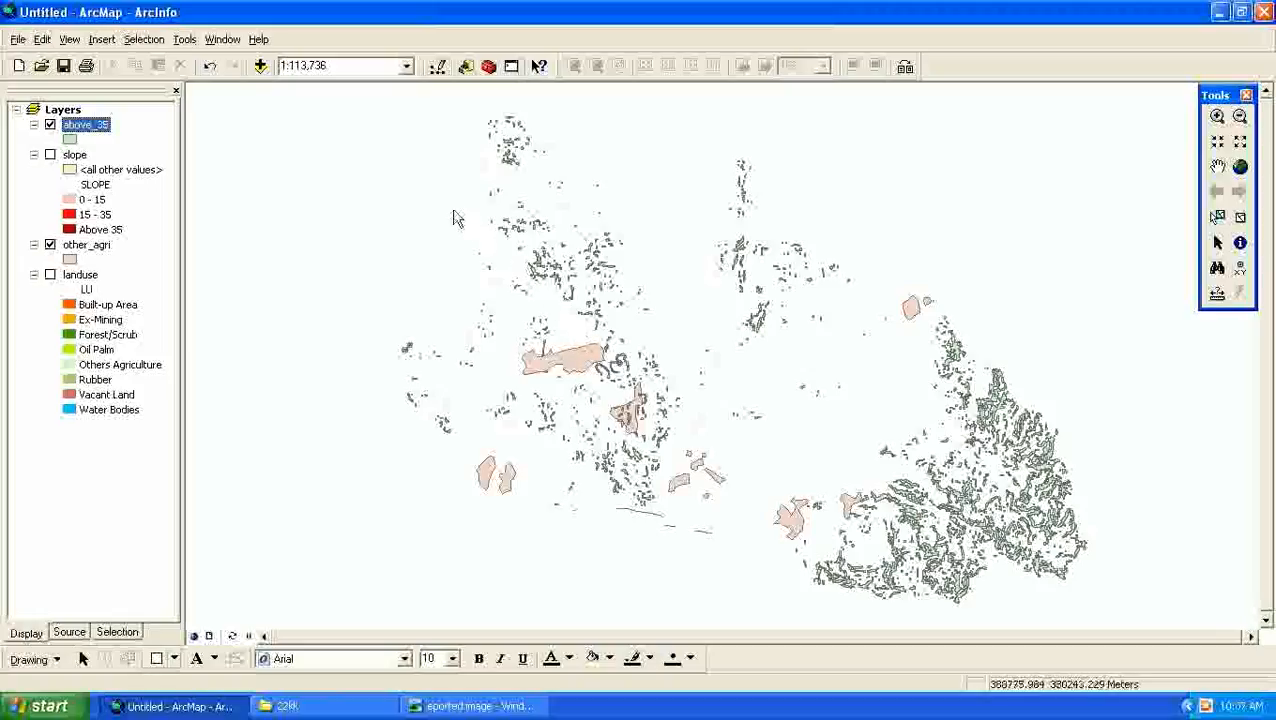
- Set above_35 and other_agri as input datasets of the Merge tool in Data Management's General toolset, and open the browser for its output dataset
click(489, 67)
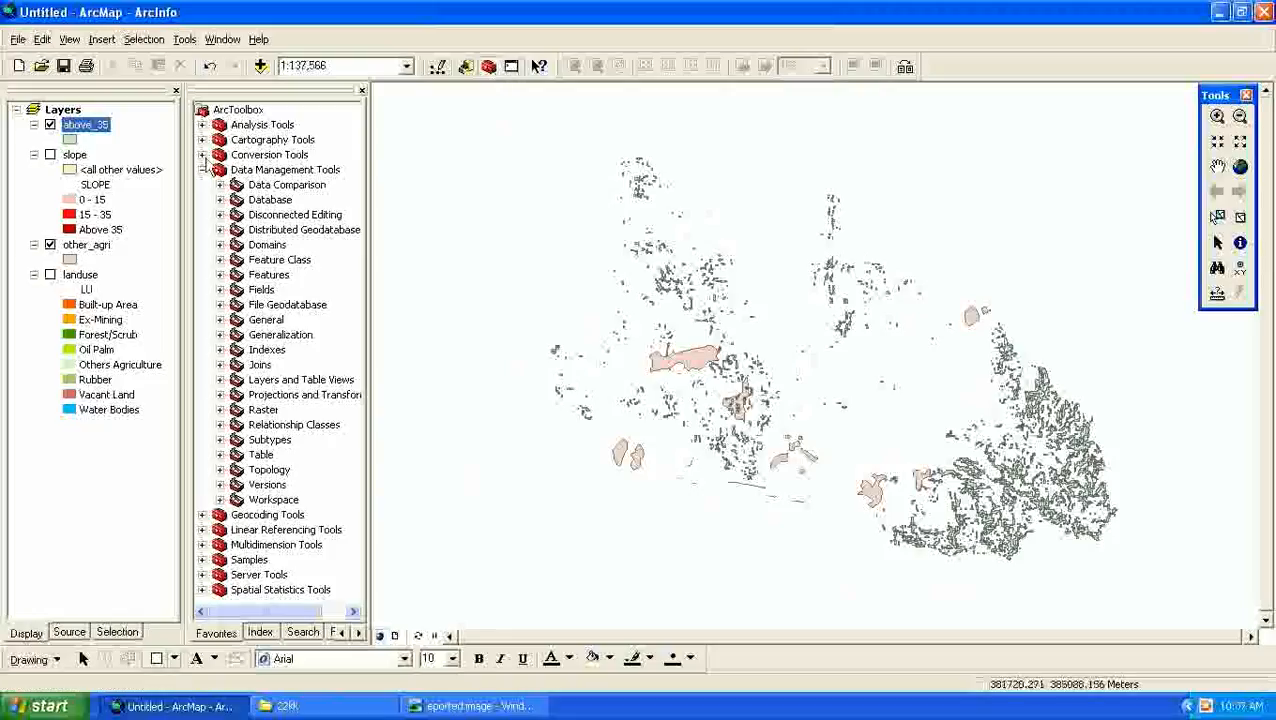
click(203, 171)
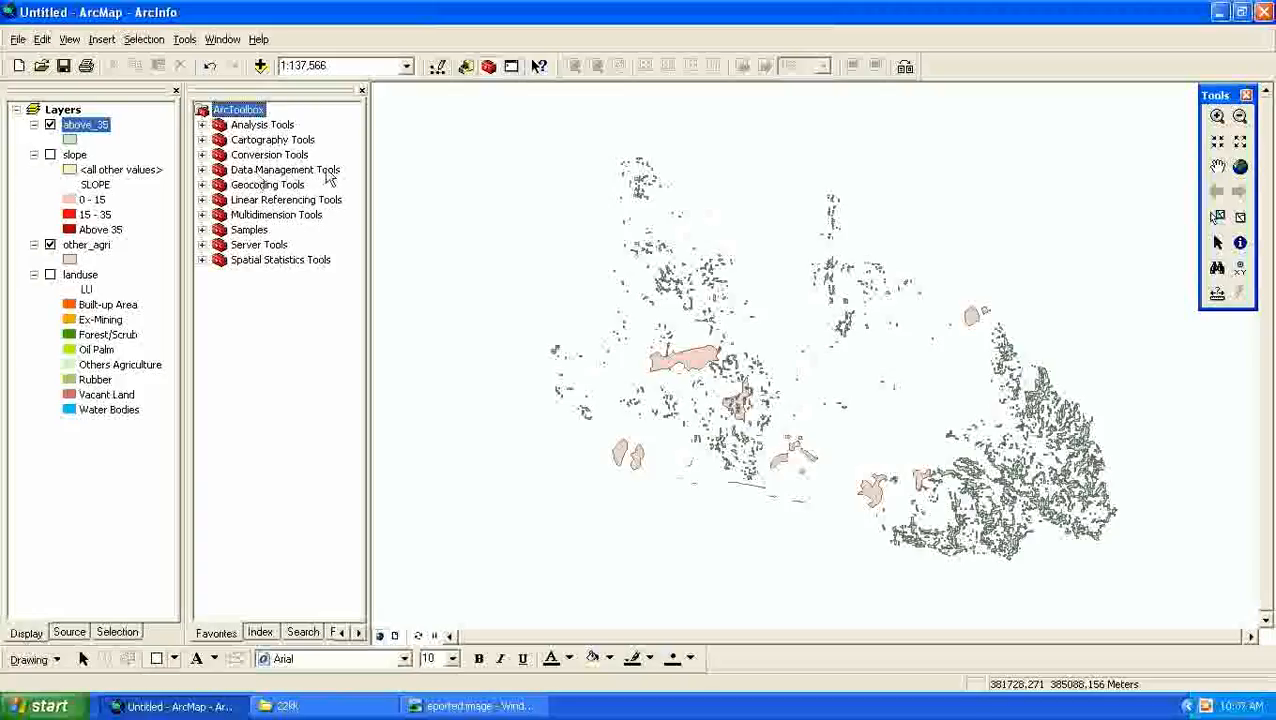
click(202, 170)
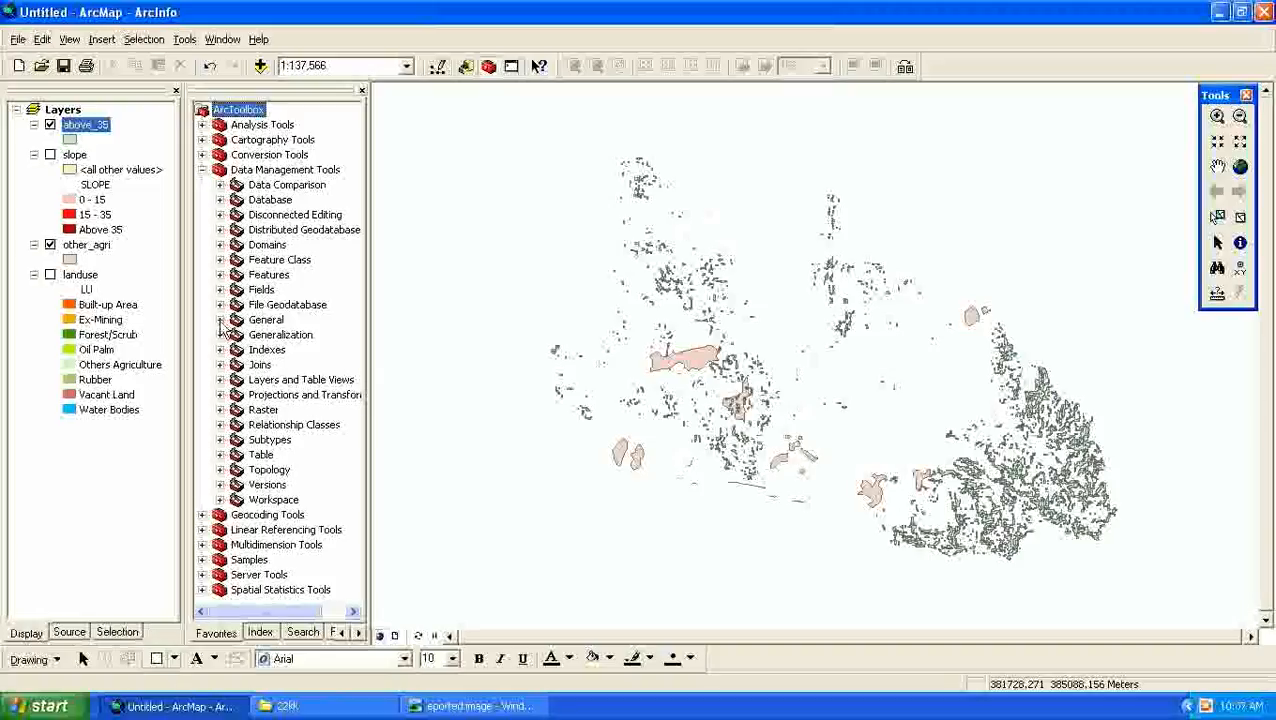
click(220, 320)
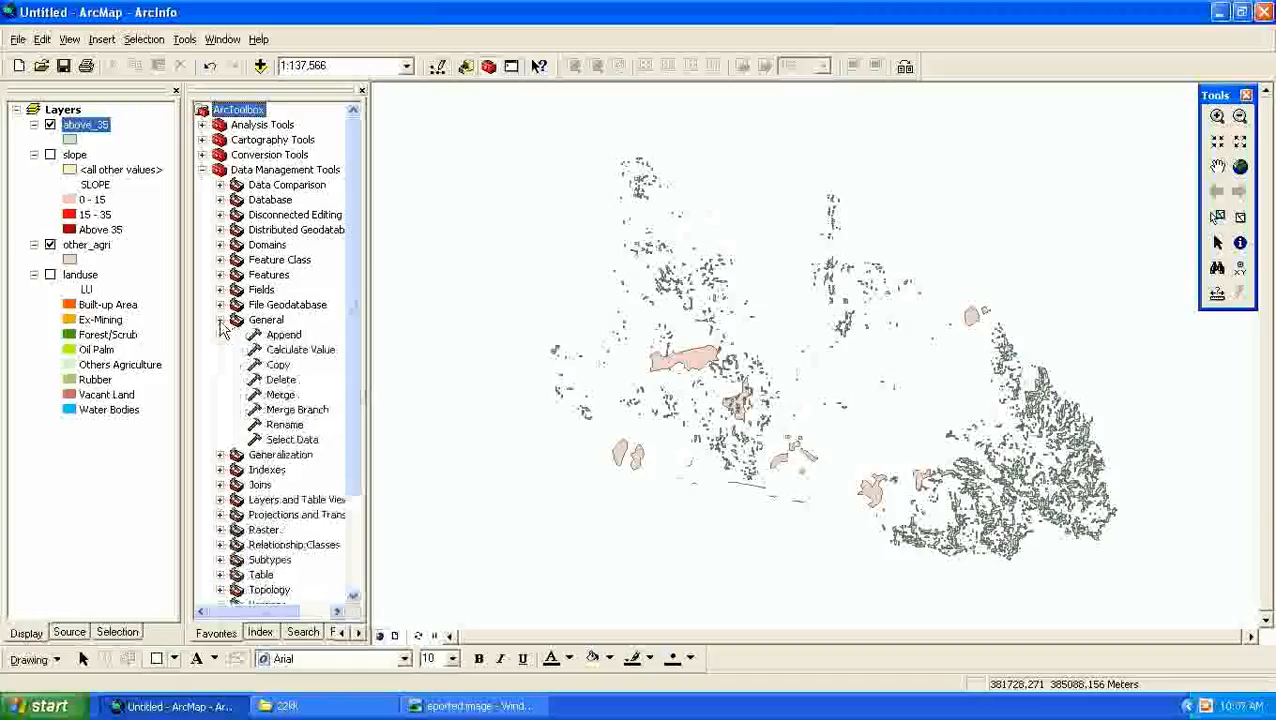
click(281, 395)
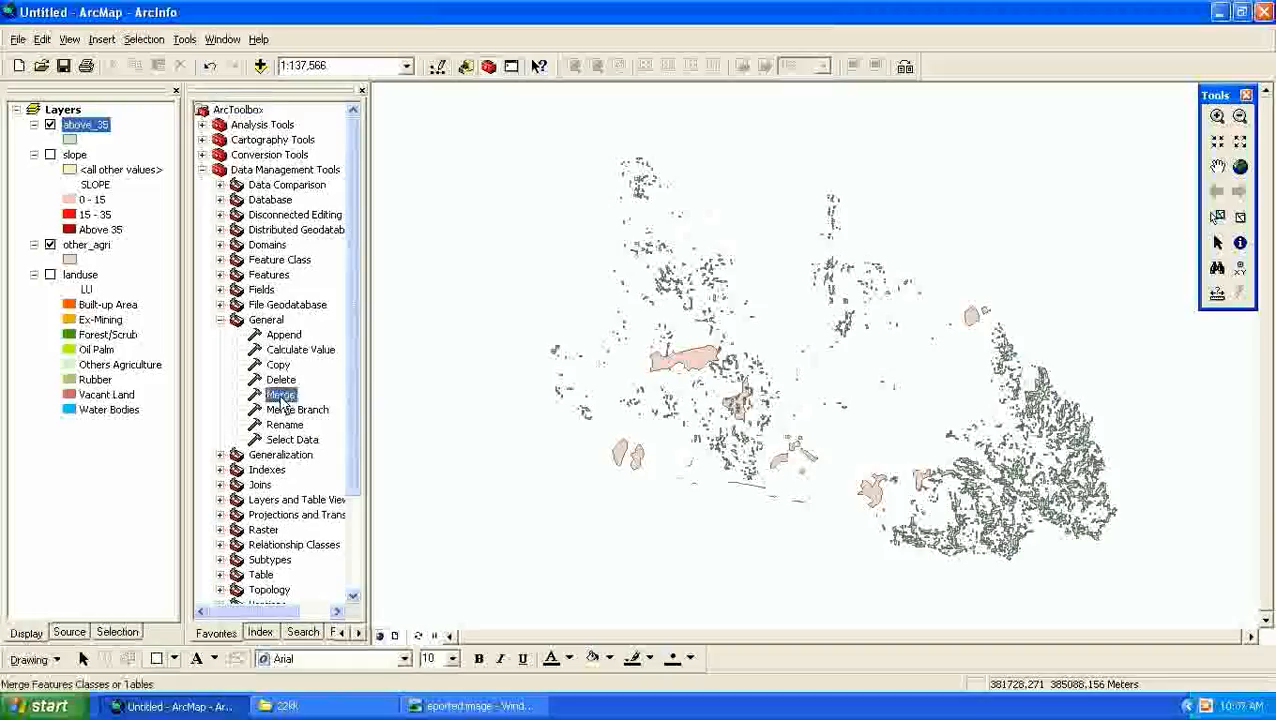
double_click(281, 395)
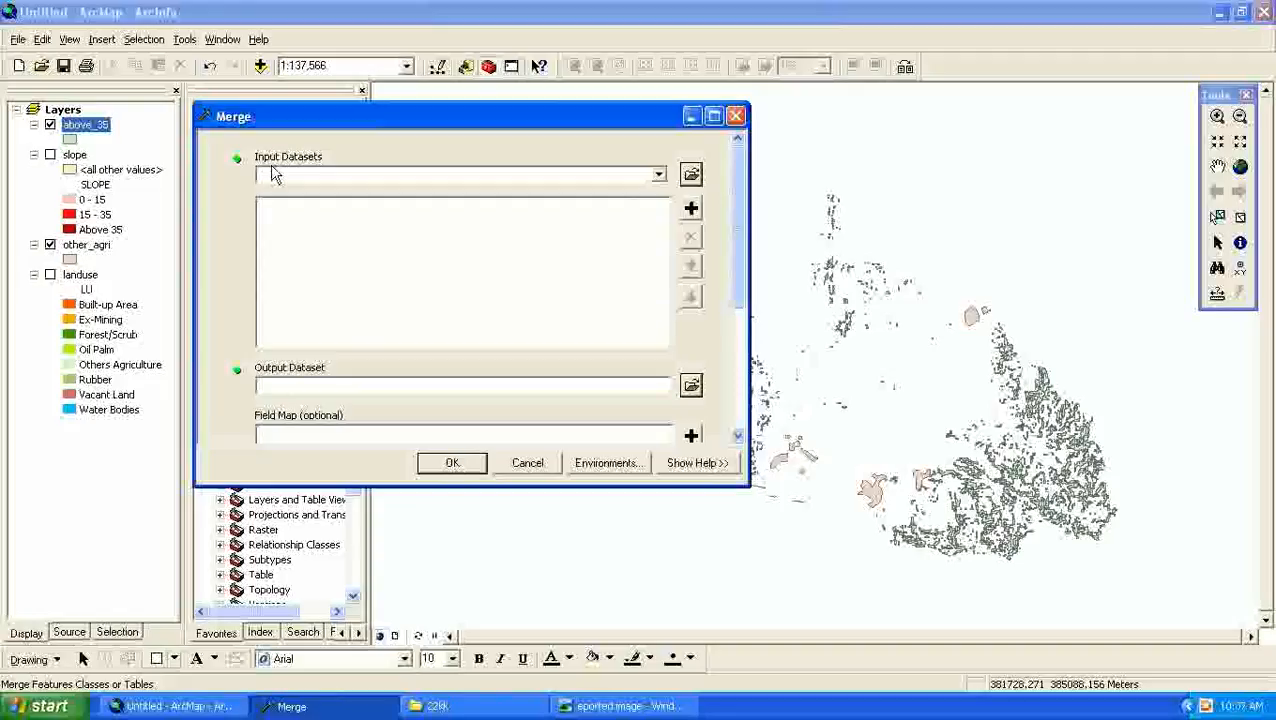
click(659, 177)
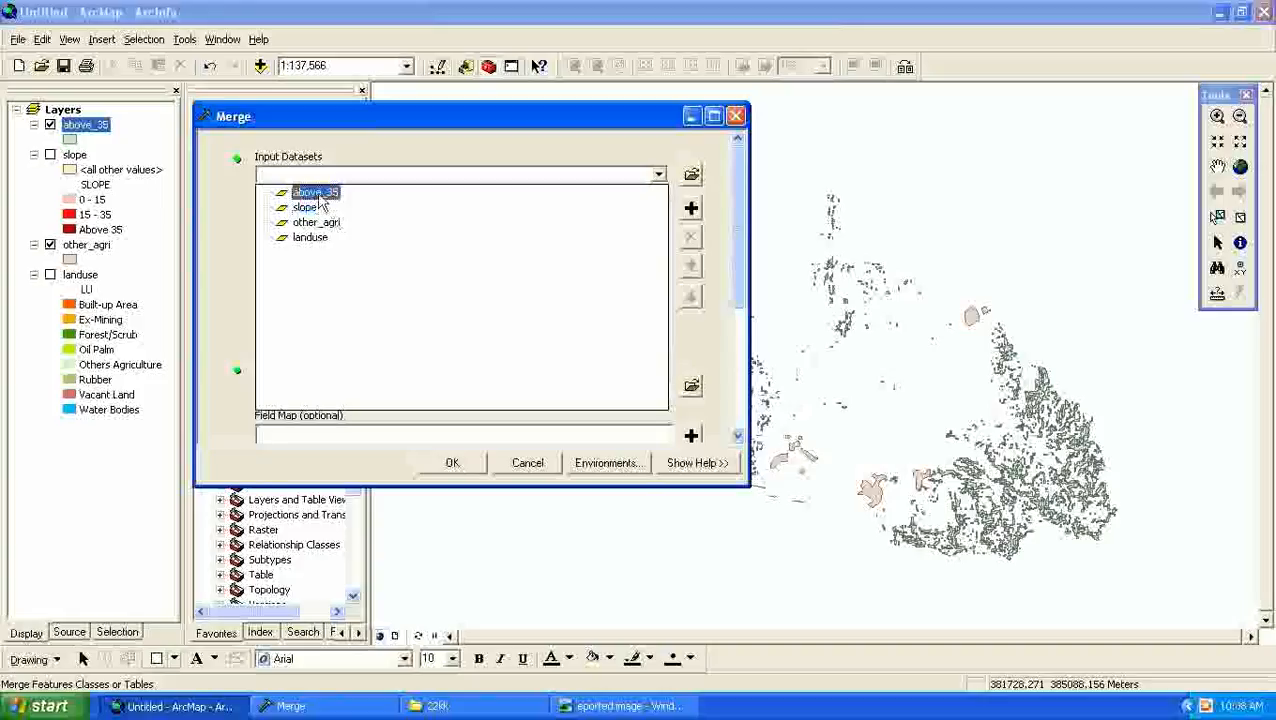
click(316, 192)
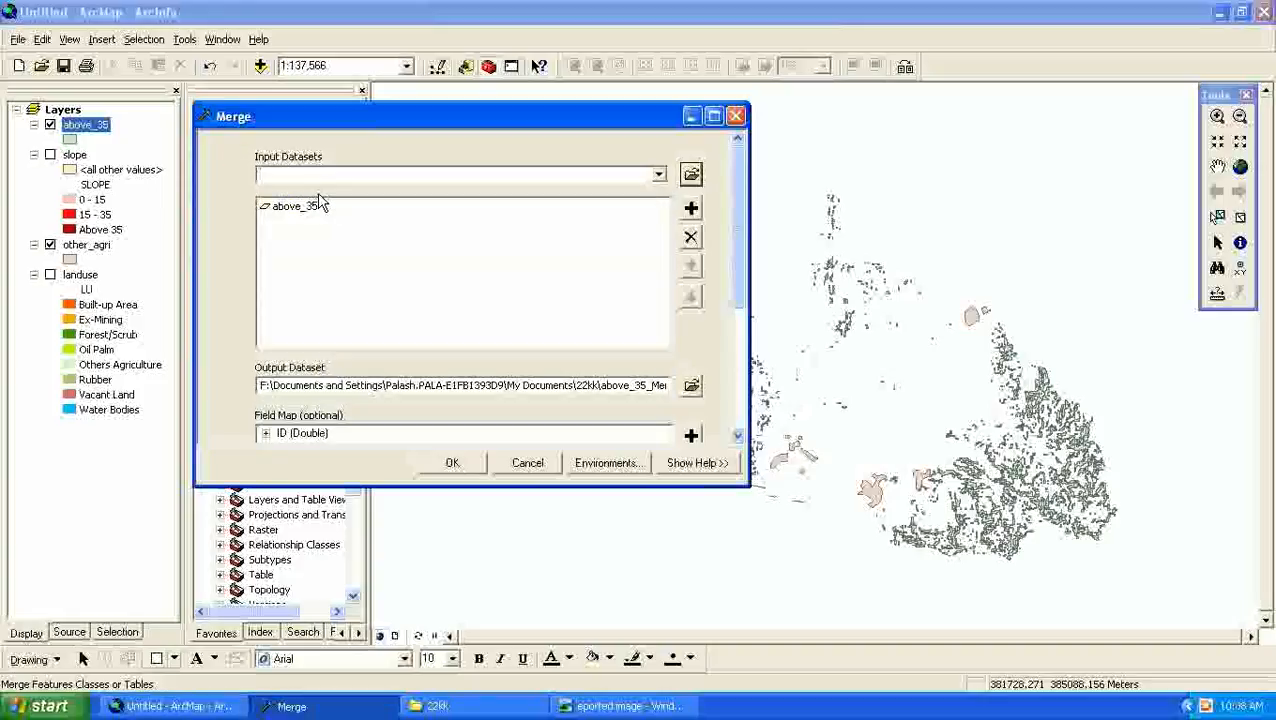
click(659, 176)
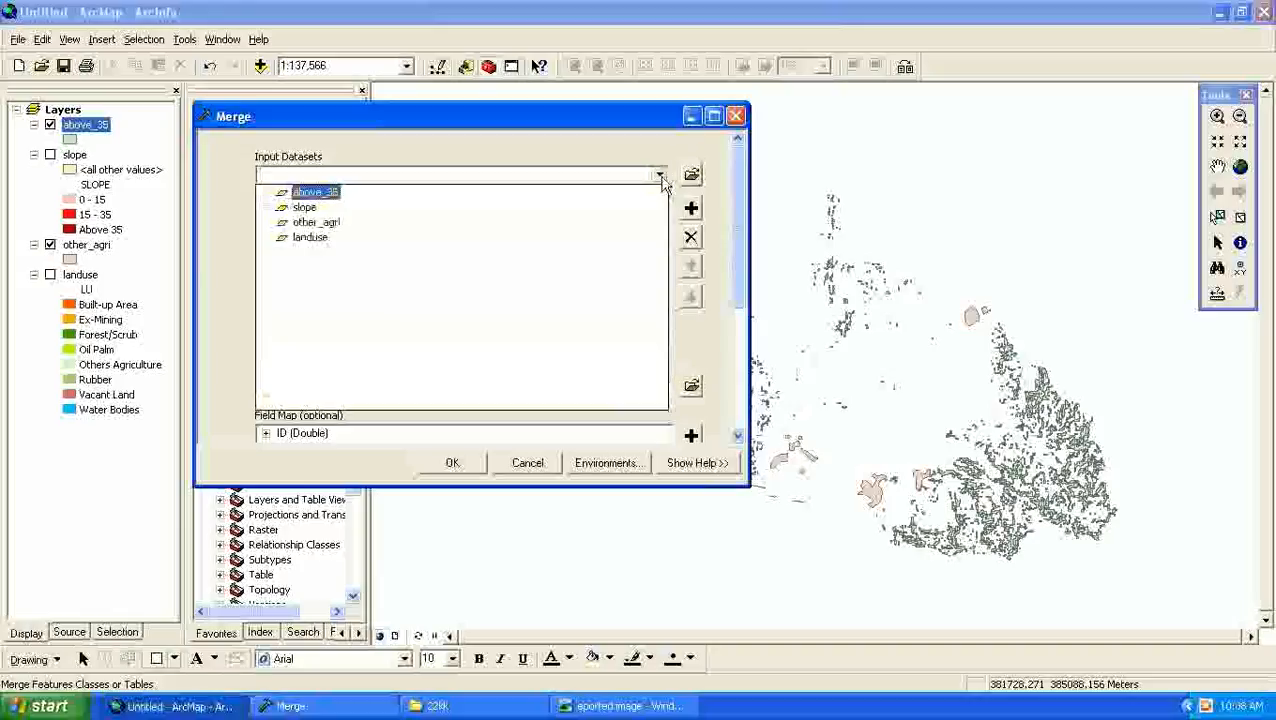
click(418, 231)
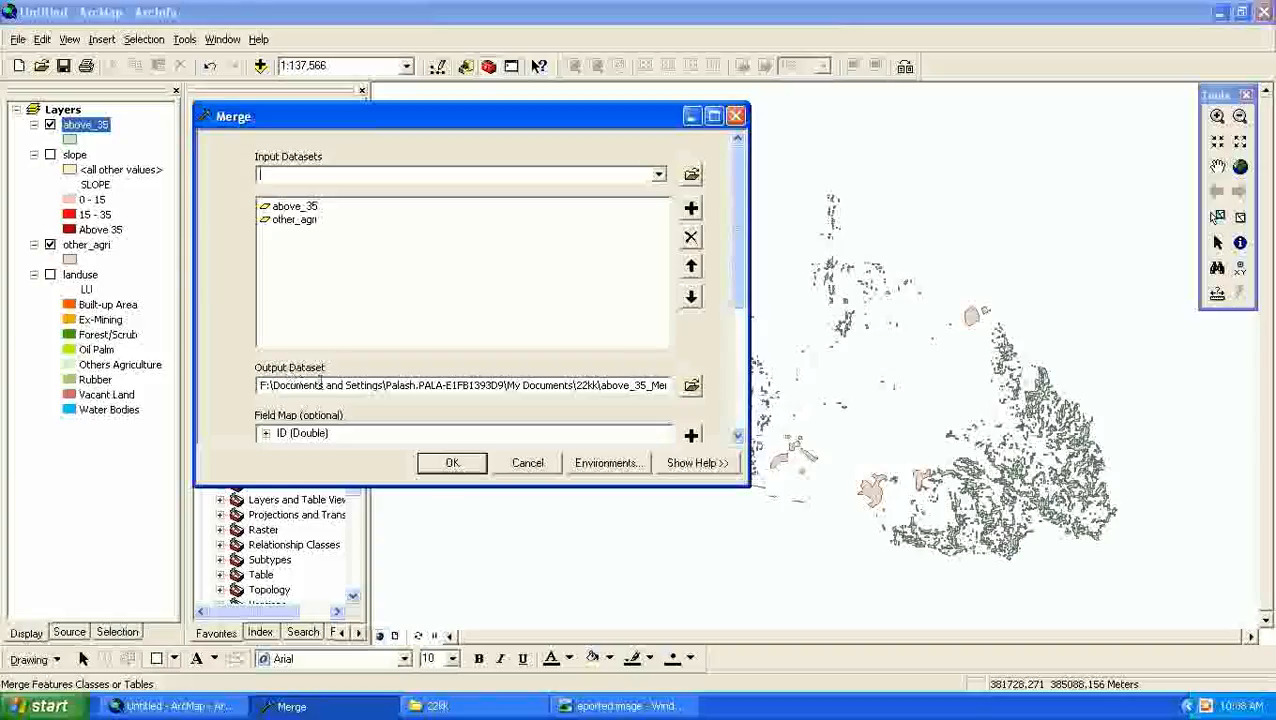
click(691, 386)
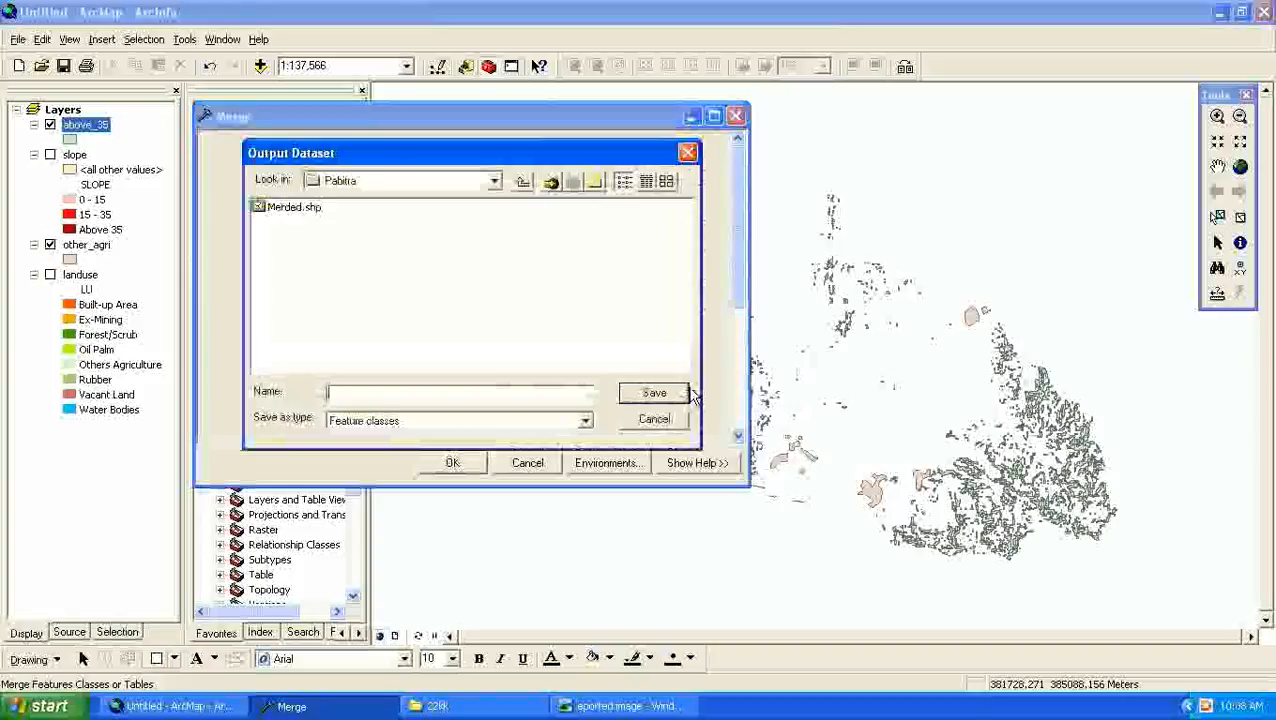
- Try to connect to the 22kk folder in My Documents as the location for the merge output
click(550, 182)
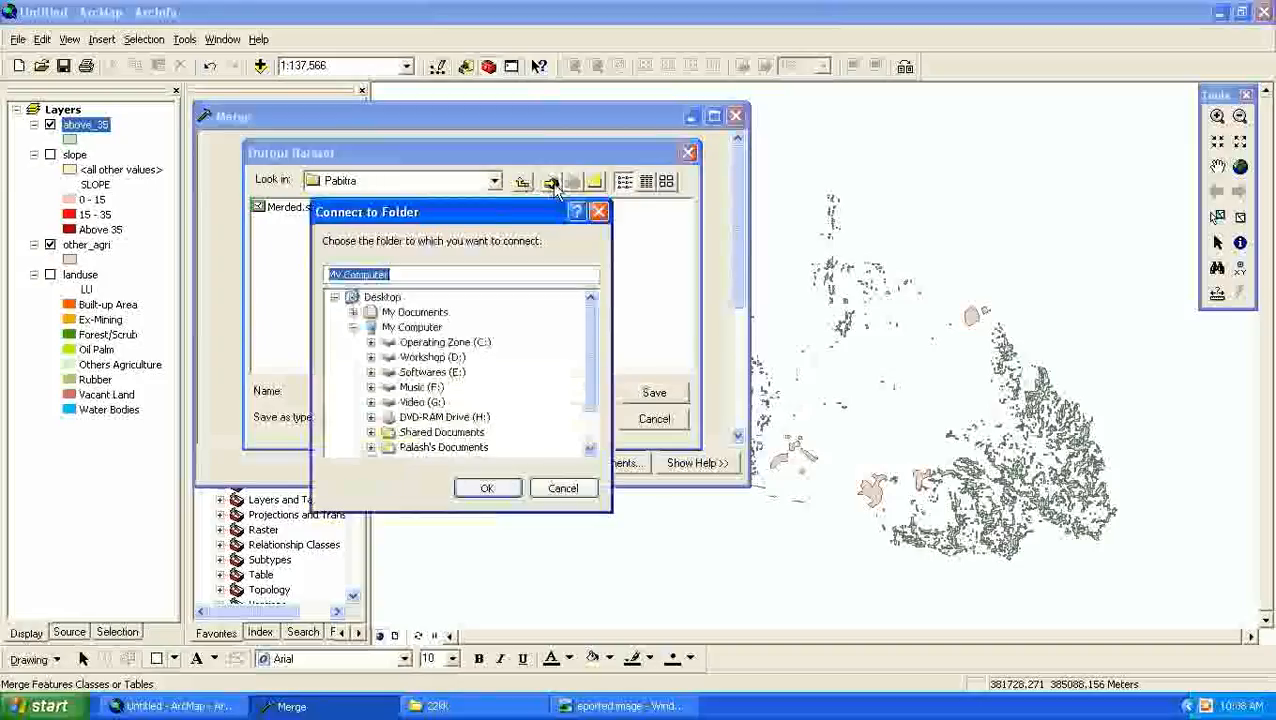
double_click(386, 315)
click(410, 328)
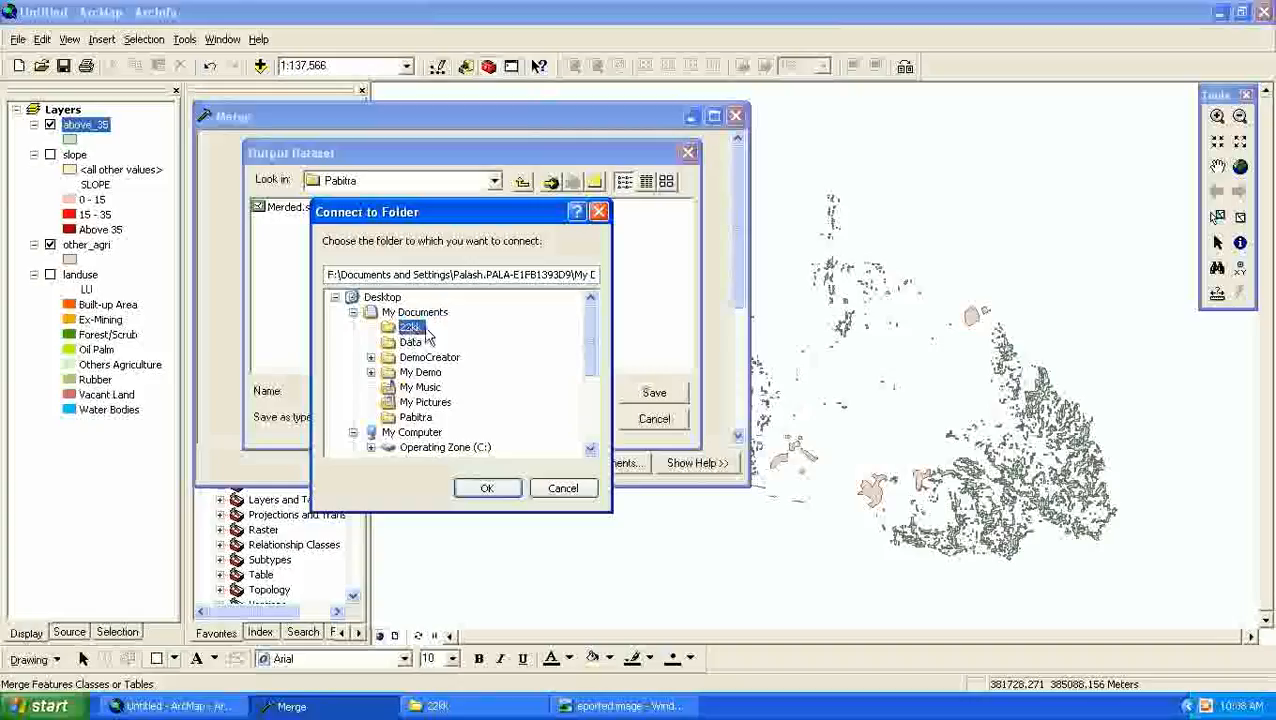
click(487, 488)
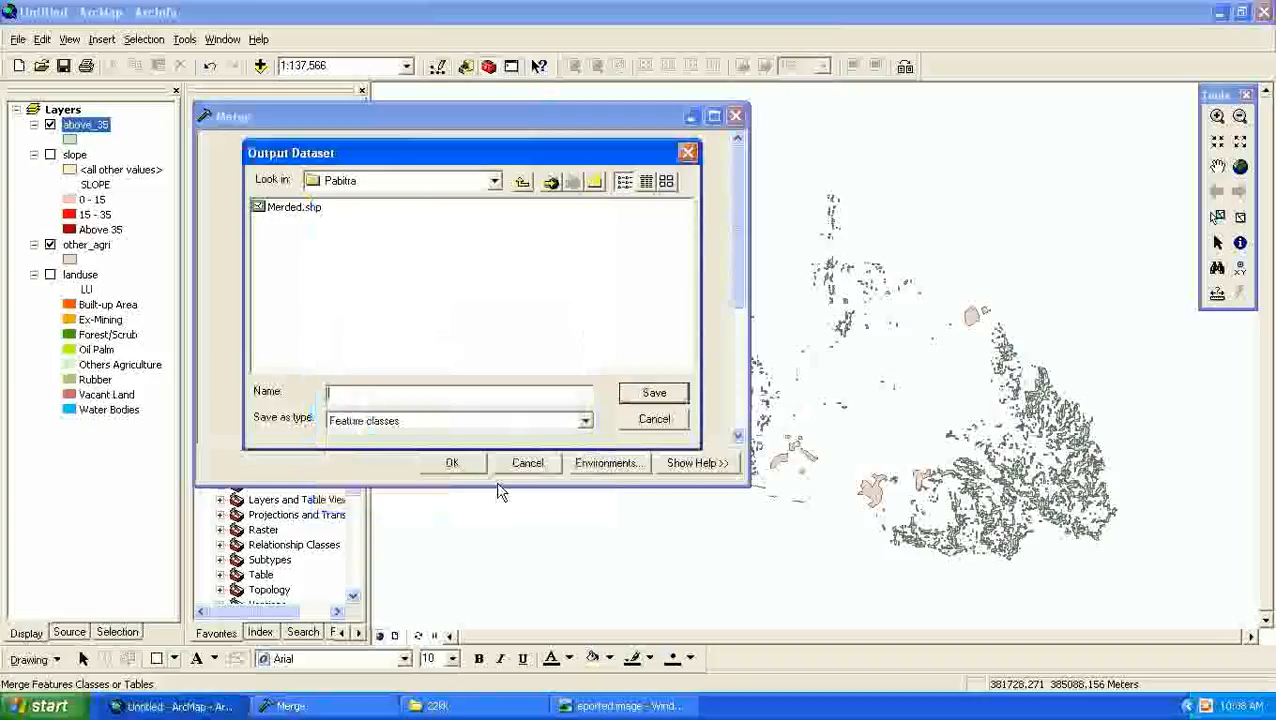
click(550, 182)
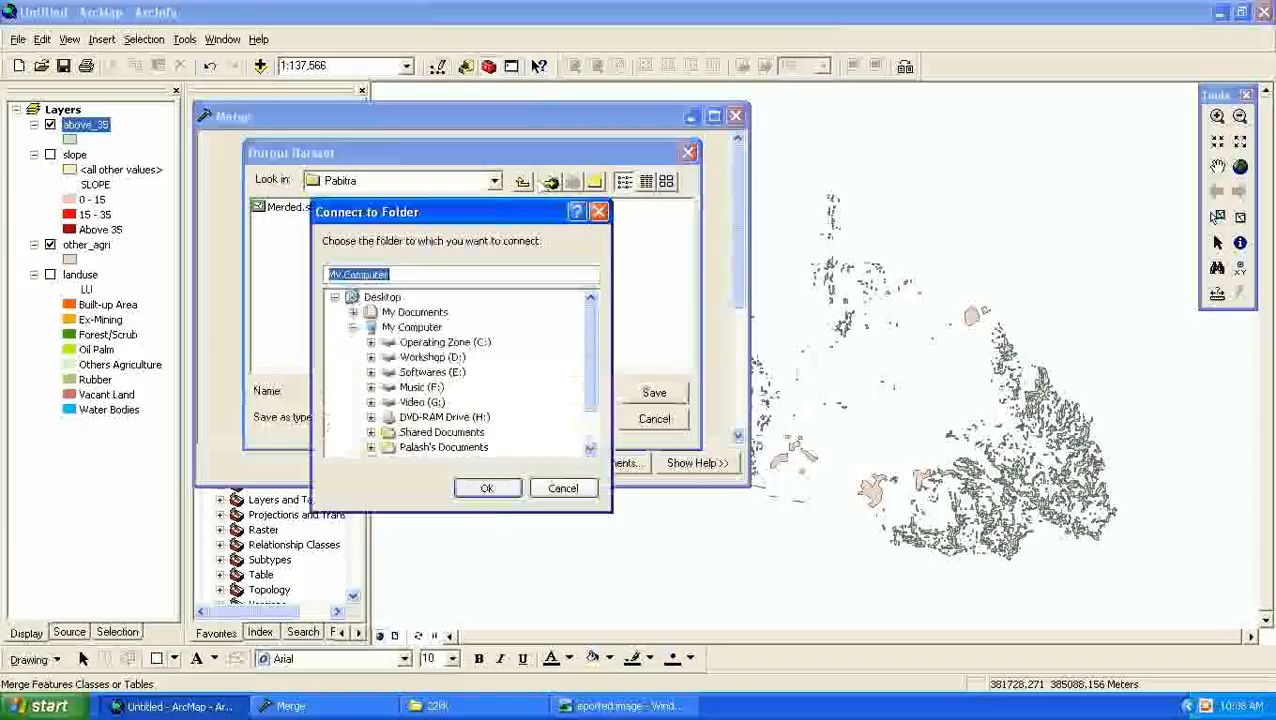
click(352, 312)
click(408, 327)
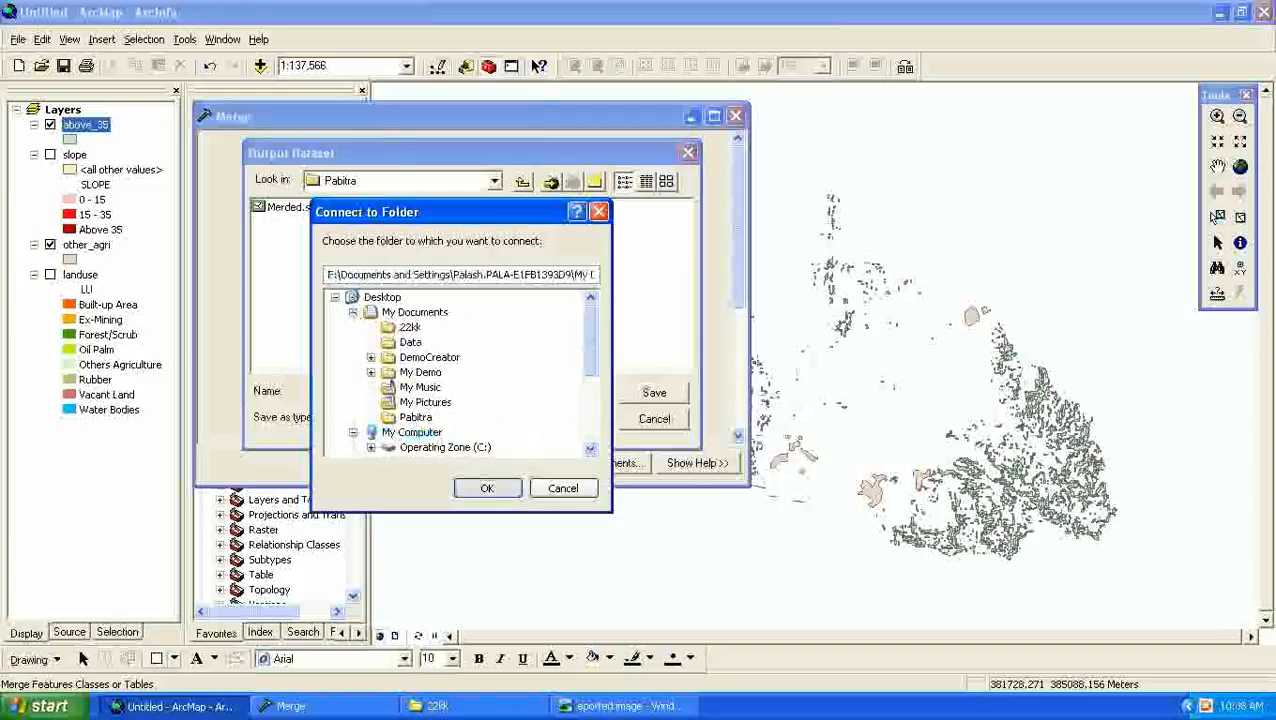
click(487, 488)
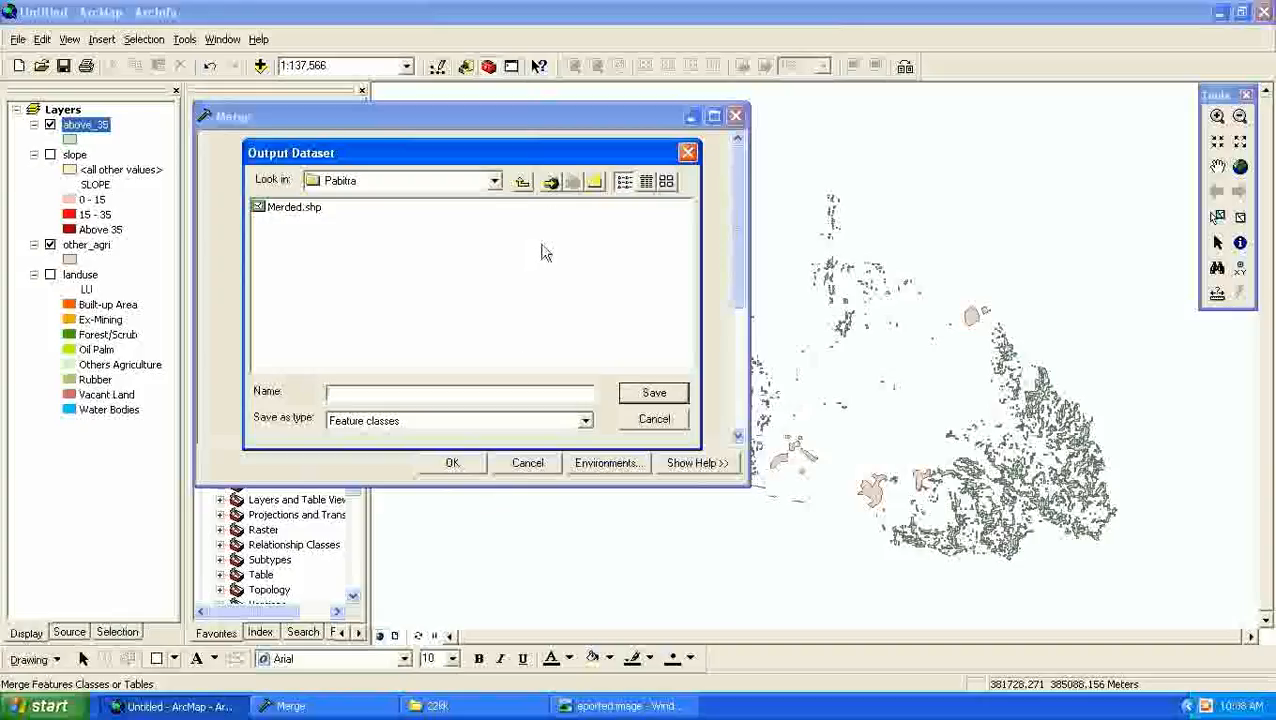
- Set the merge output to other_35.shp in the 22kk folder, and run the merge
click(522, 182)
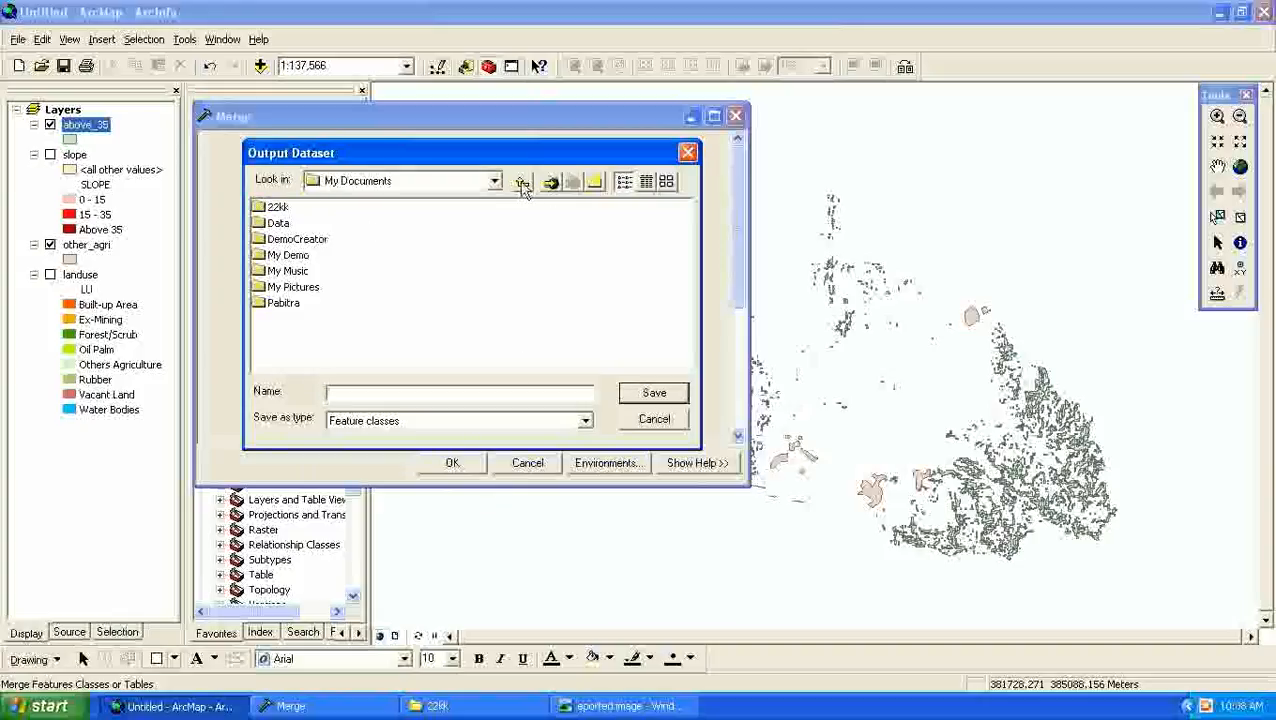
double_click(276, 206)
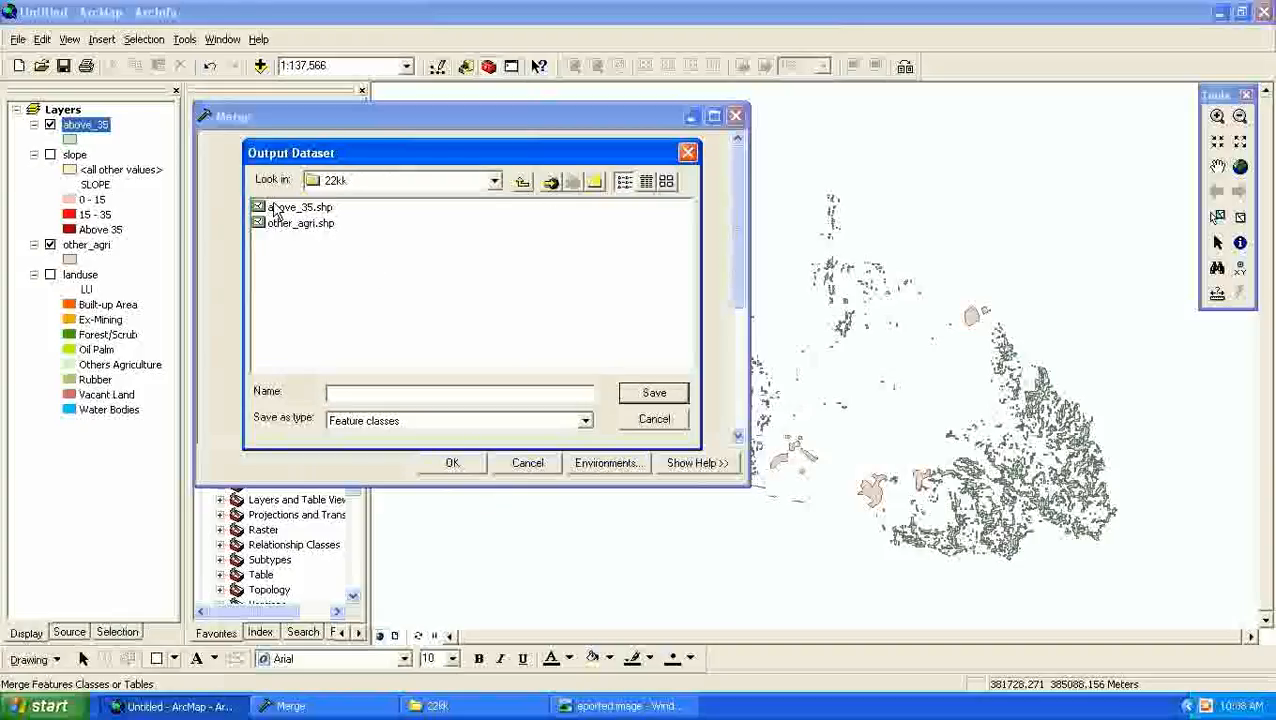
click(426, 391)
text(other_35.s)
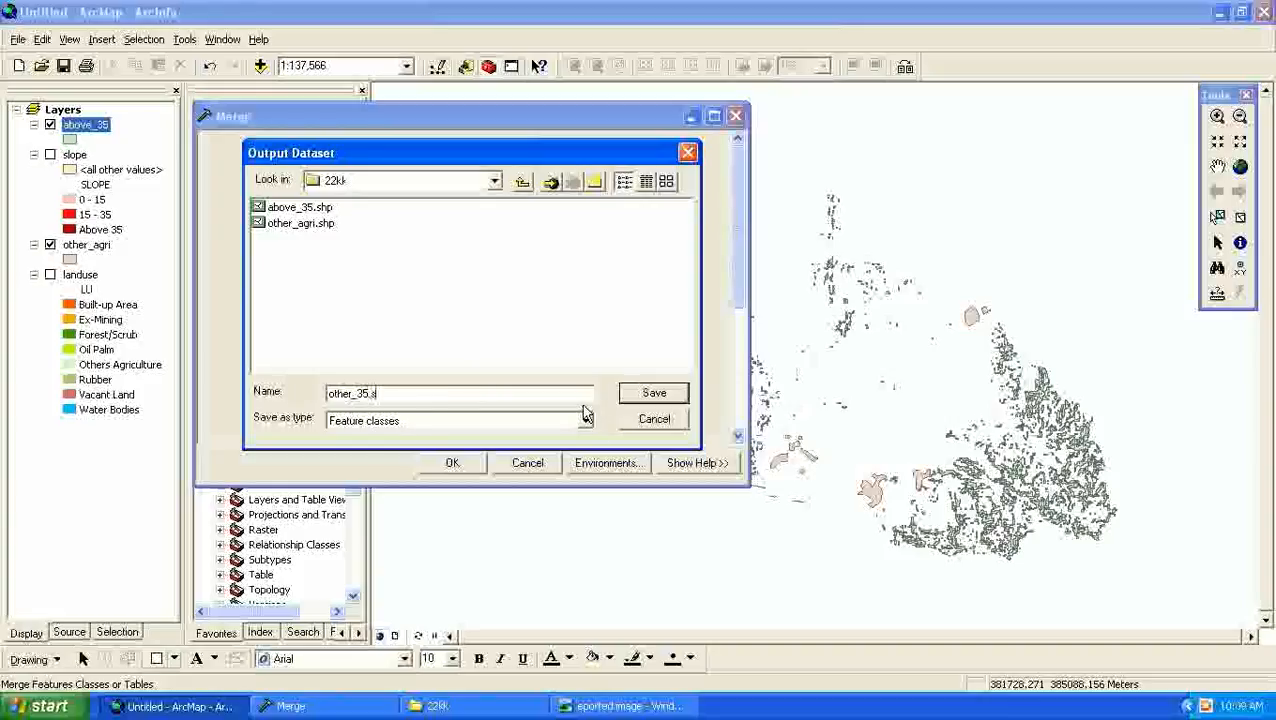
text(hp)
click(646, 394)
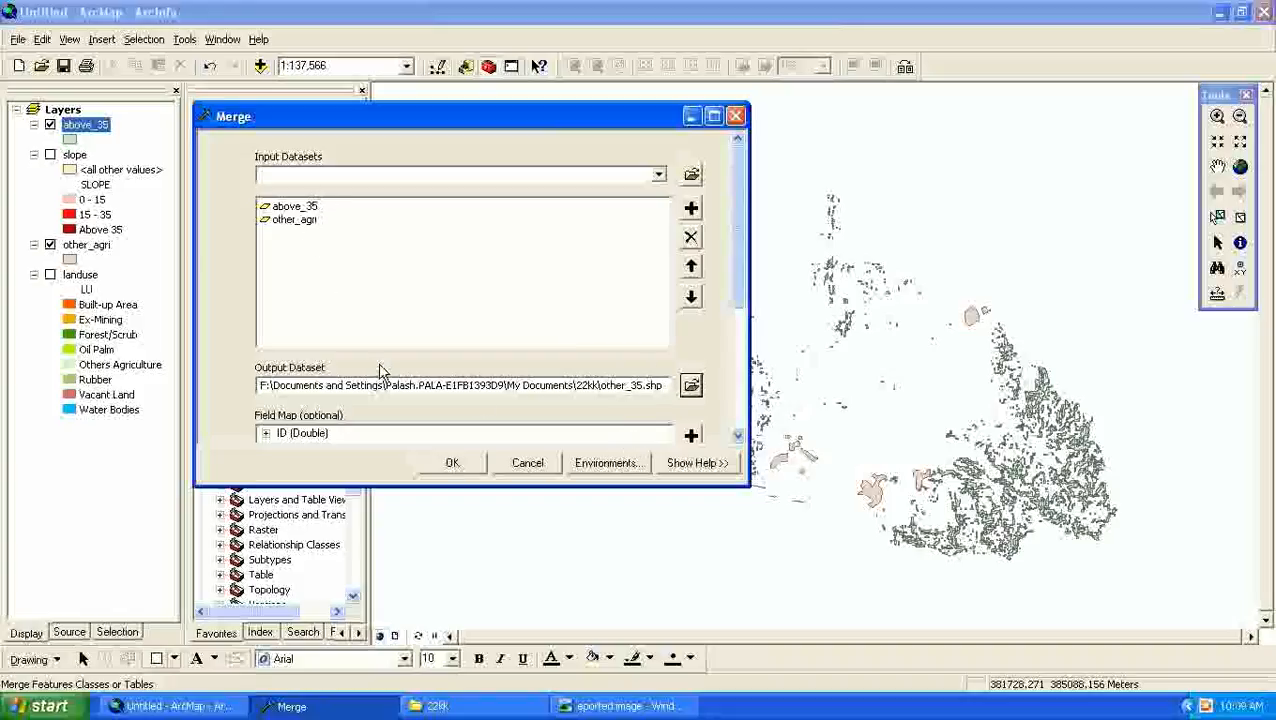
click(450, 464)
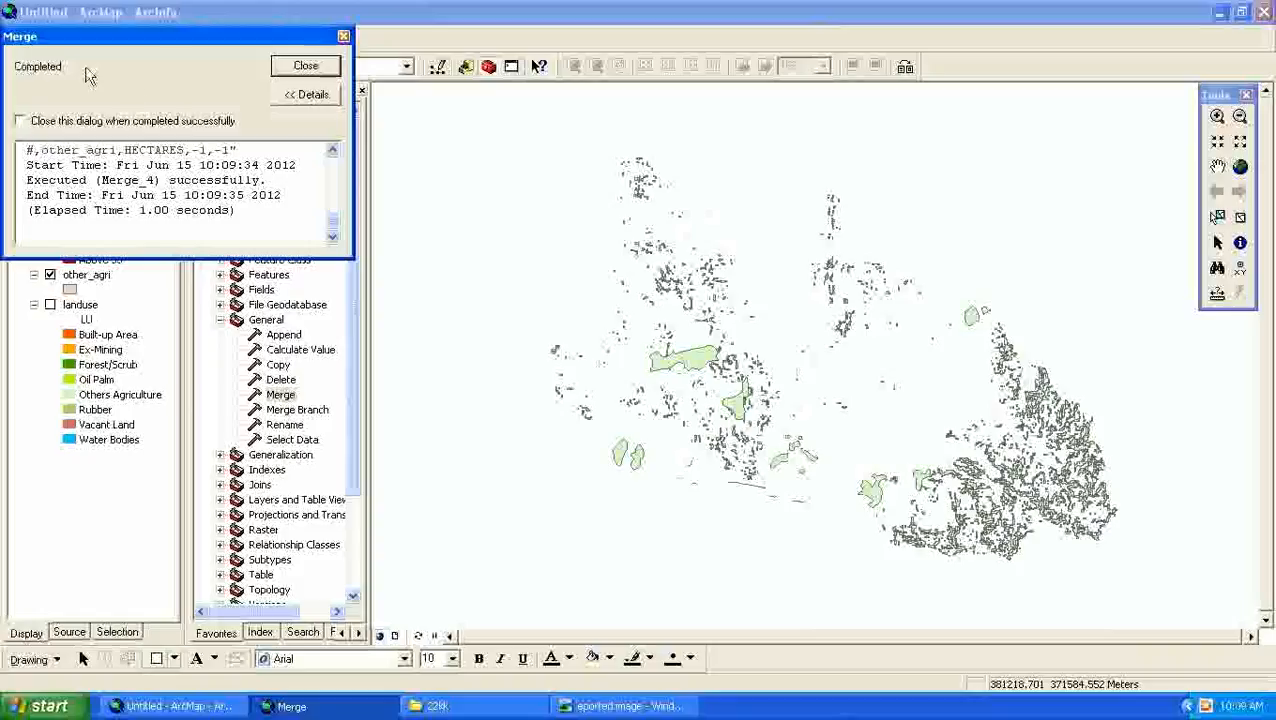
click(305, 66)
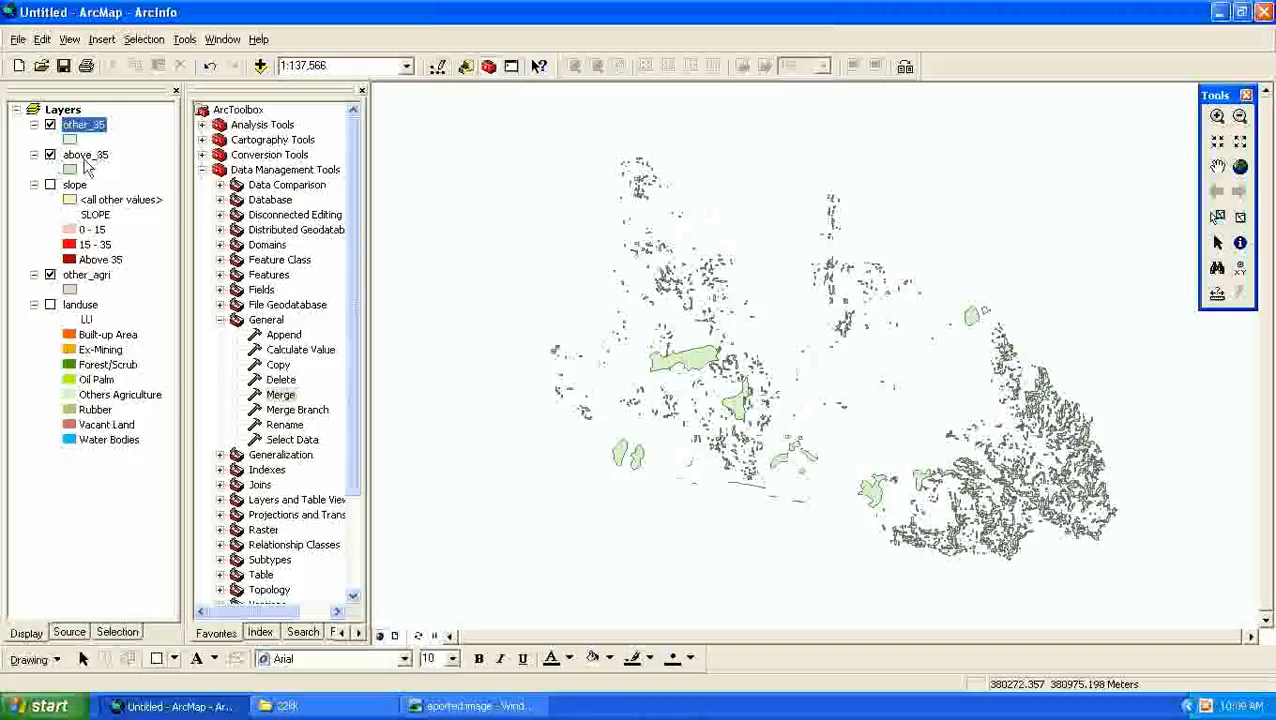
- Hide the above_35 and other_agri layers so that only other_35 is displayed, and close ArcToolbox
click(50, 155)
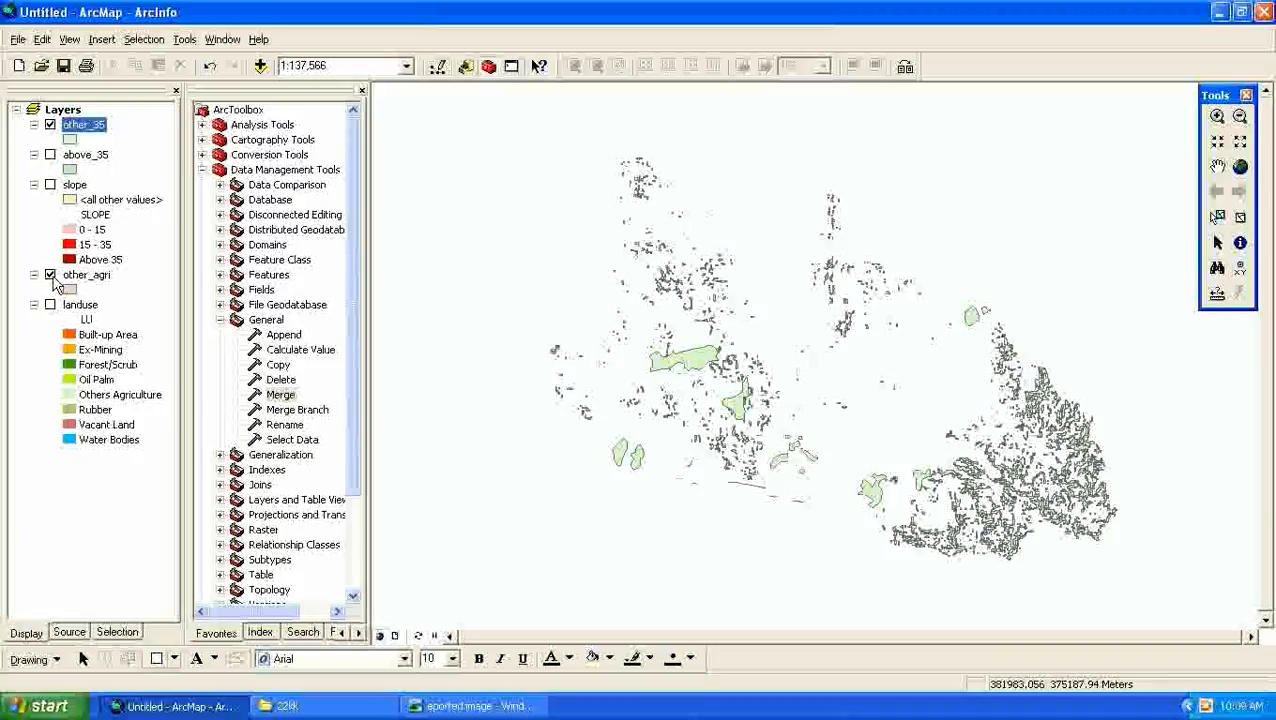
click(50, 275)
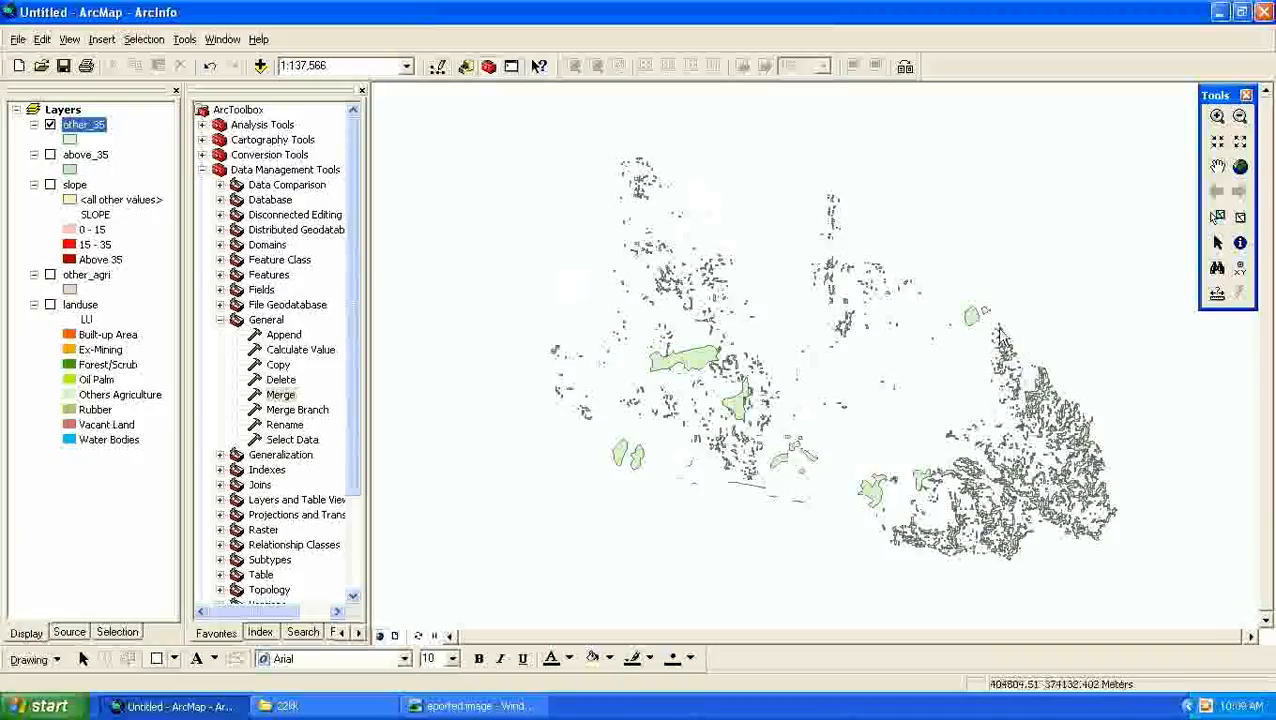
click(50, 125)
click(50, 125)
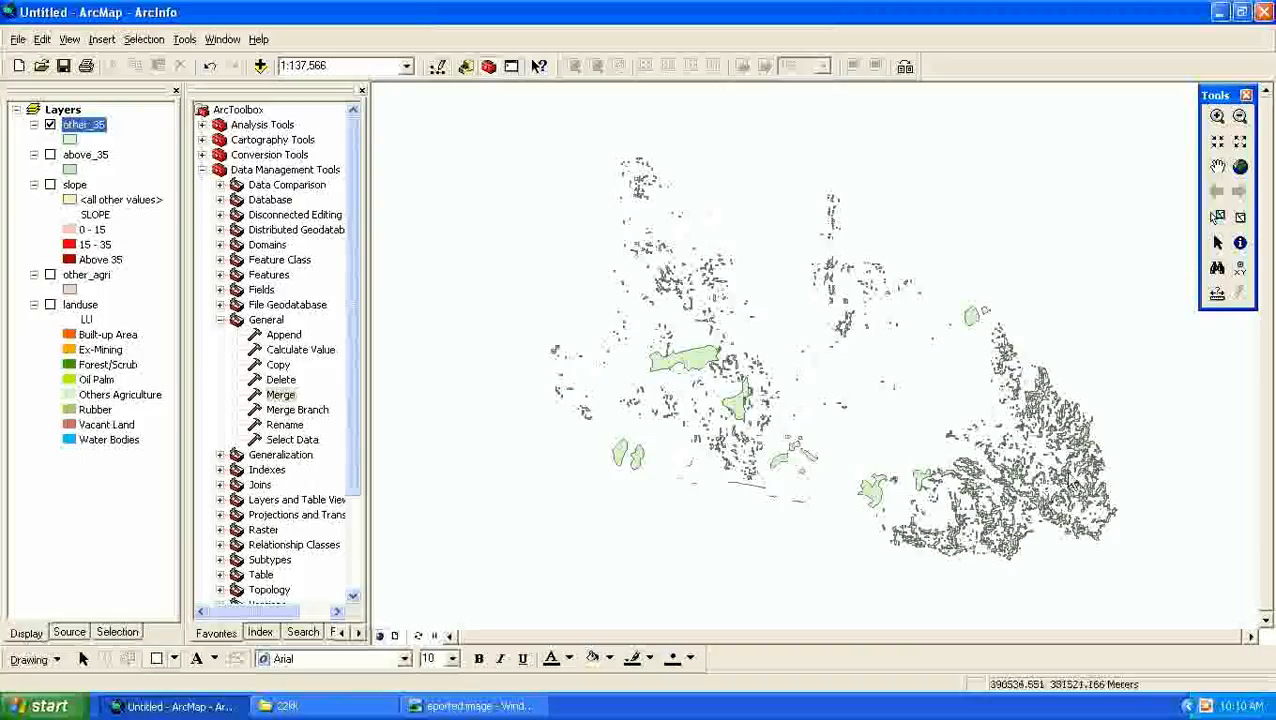
click(363, 91)
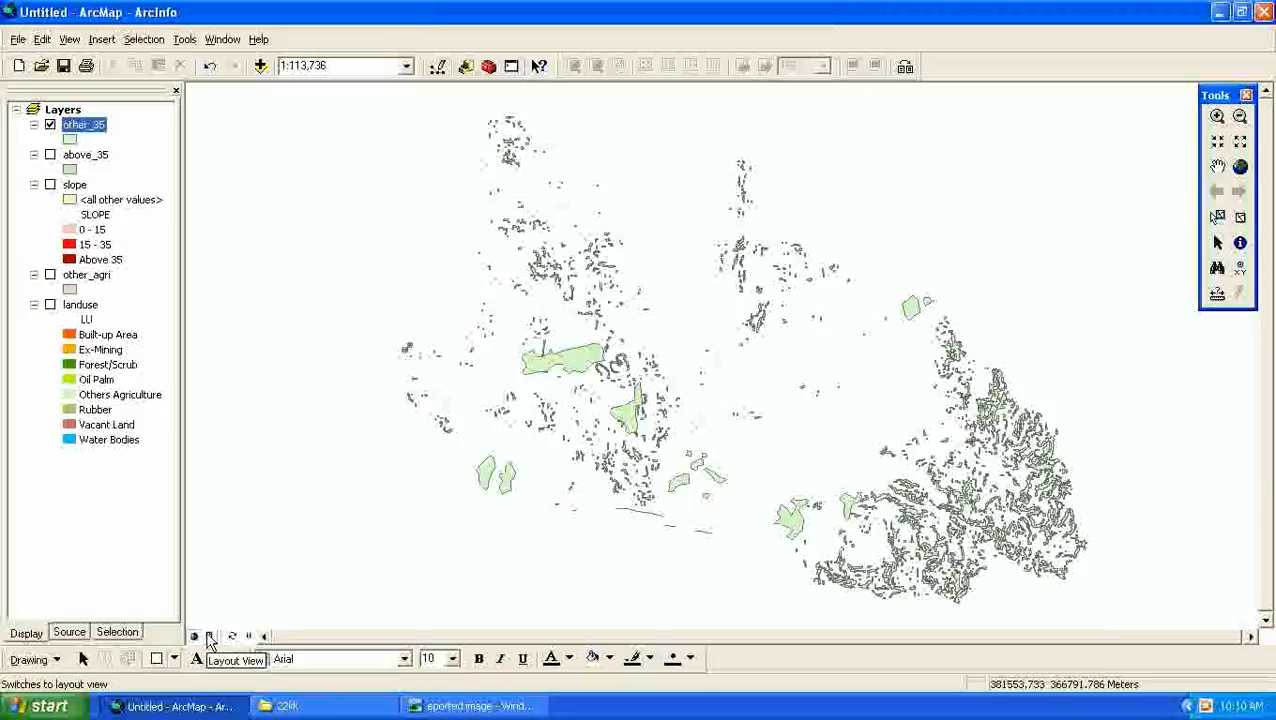
- Switch to the page layout and open the selection of predefined layout templates
click(211, 641)
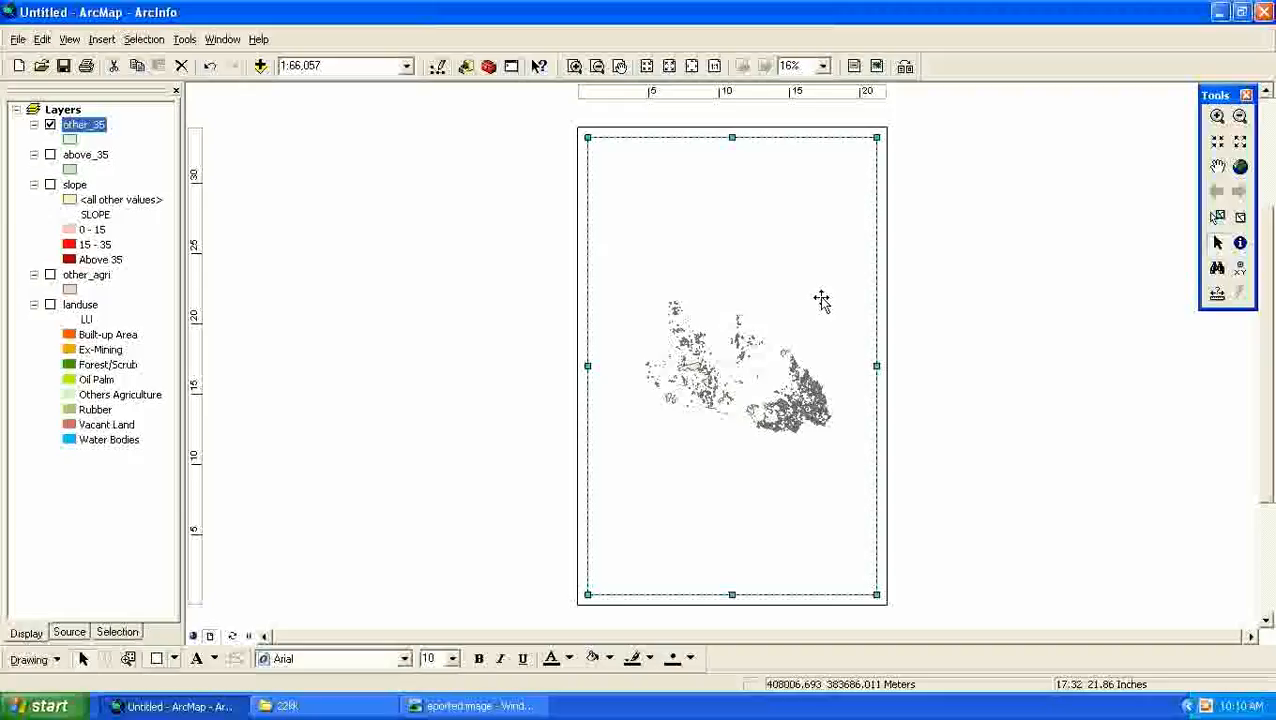
click(905, 68)
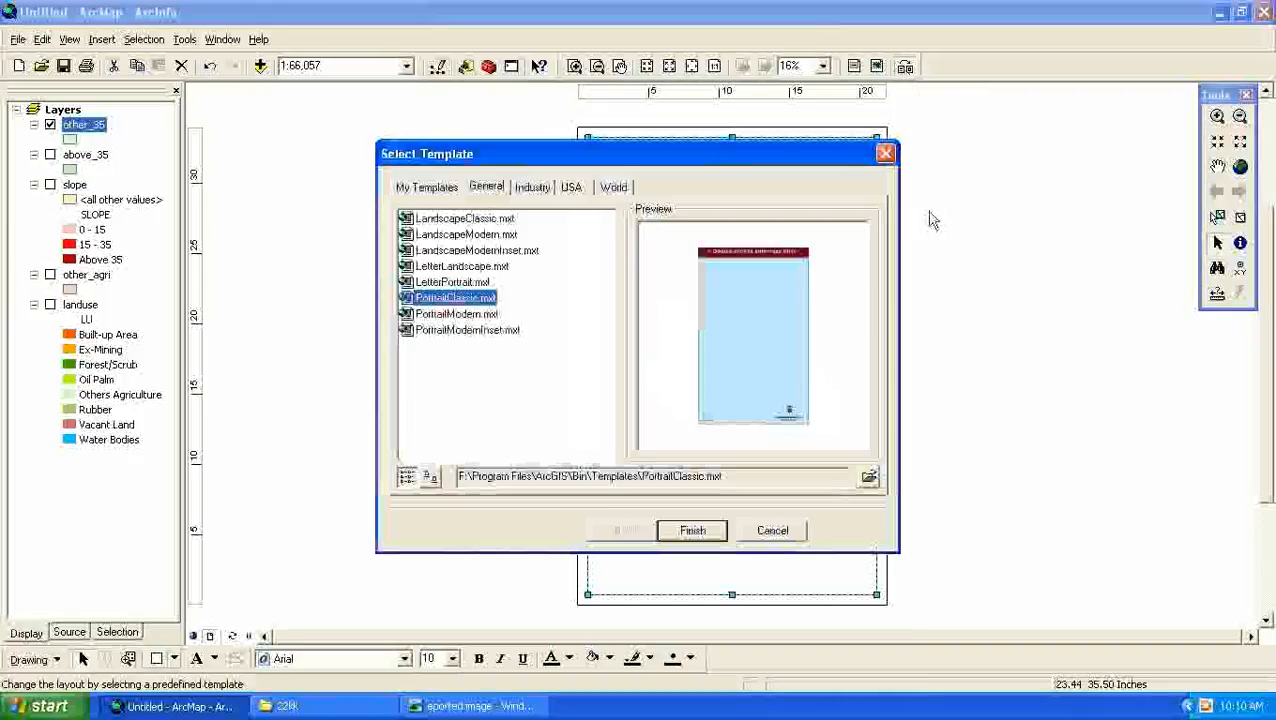
- Preview the General templates and look through the Industry, USA and World template groups
click(437, 220)
click(440, 234)
click(448, 250)
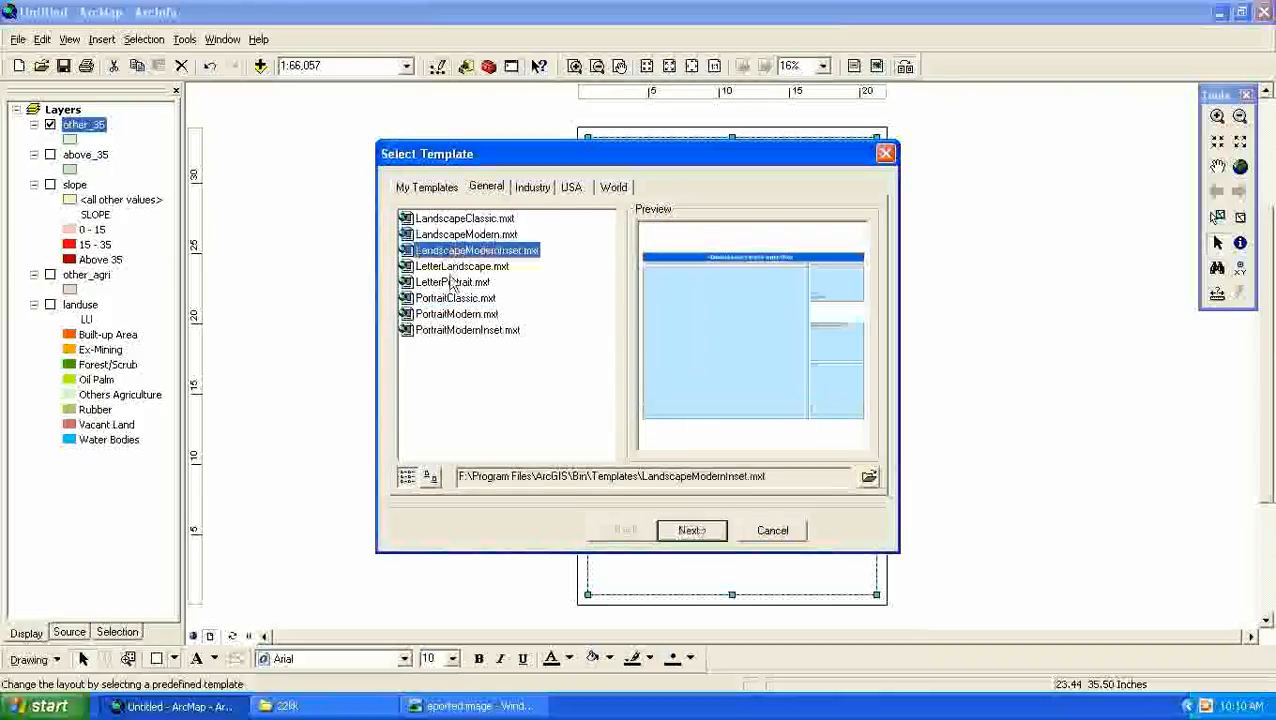
click(452, 282)
click(475, 331)
click(476, 268)
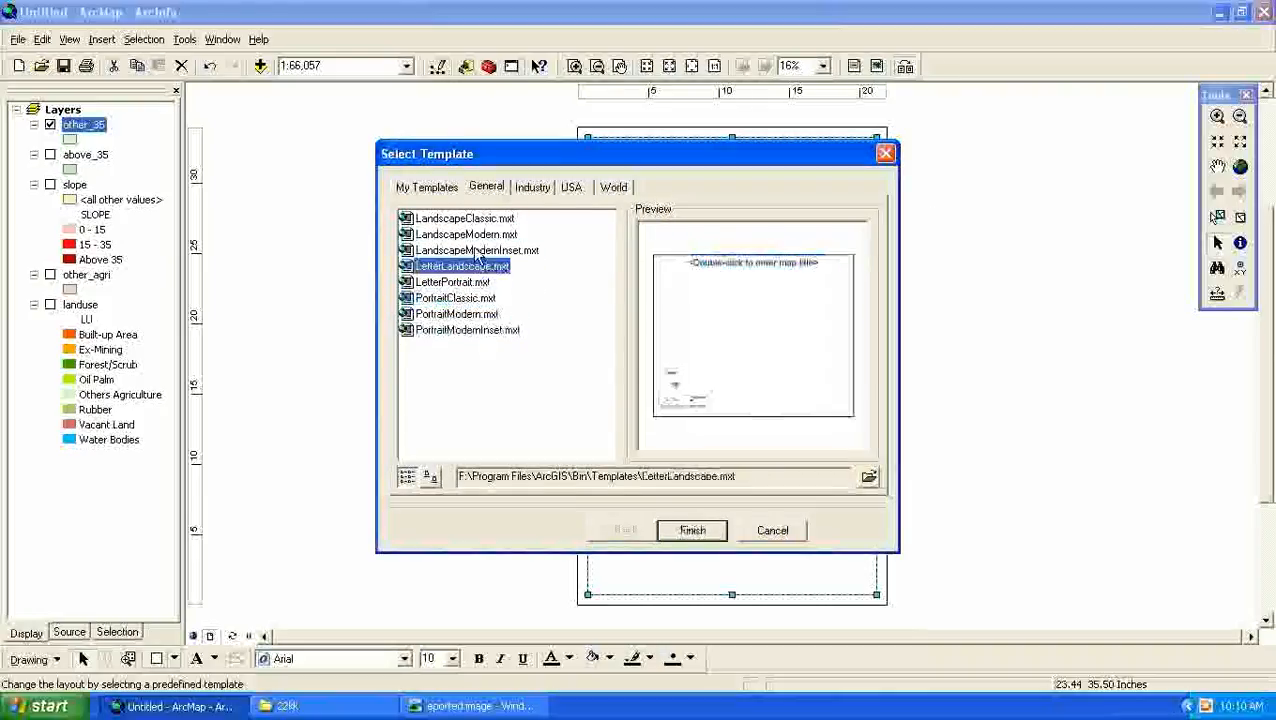
click(477, 219)
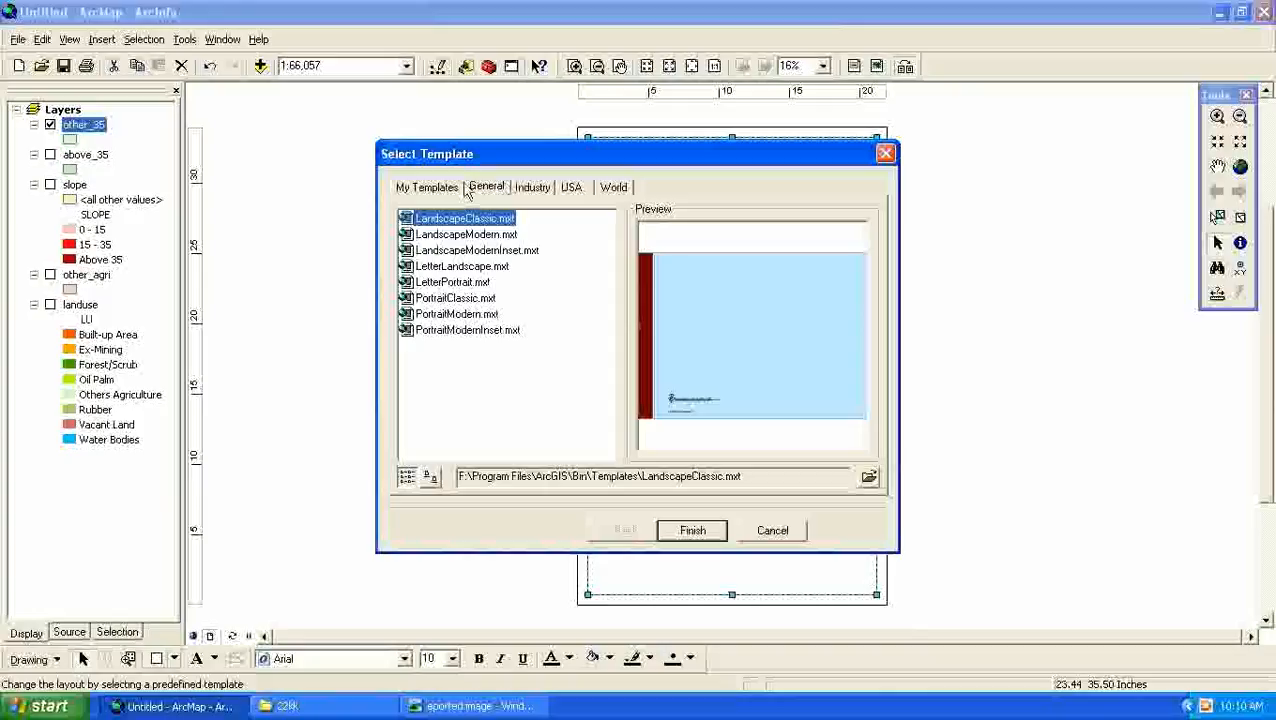
click(532, 190)
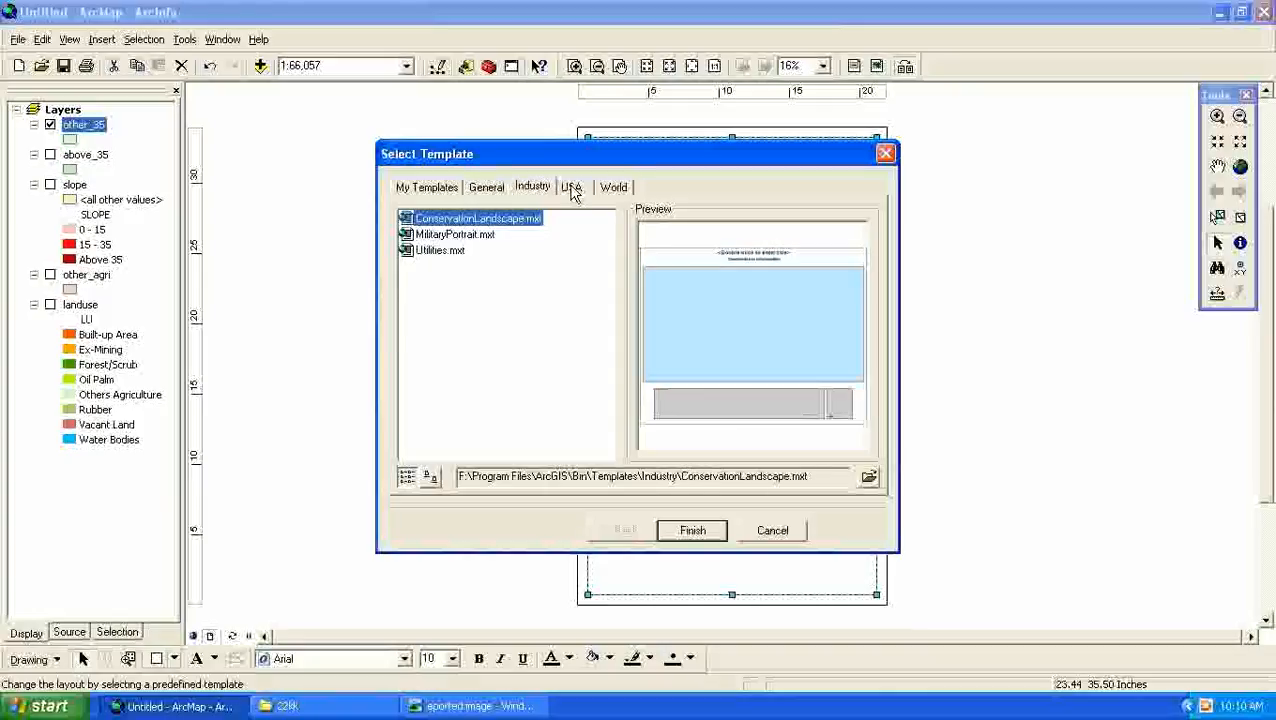
click(571, 189)
click(617, 192)
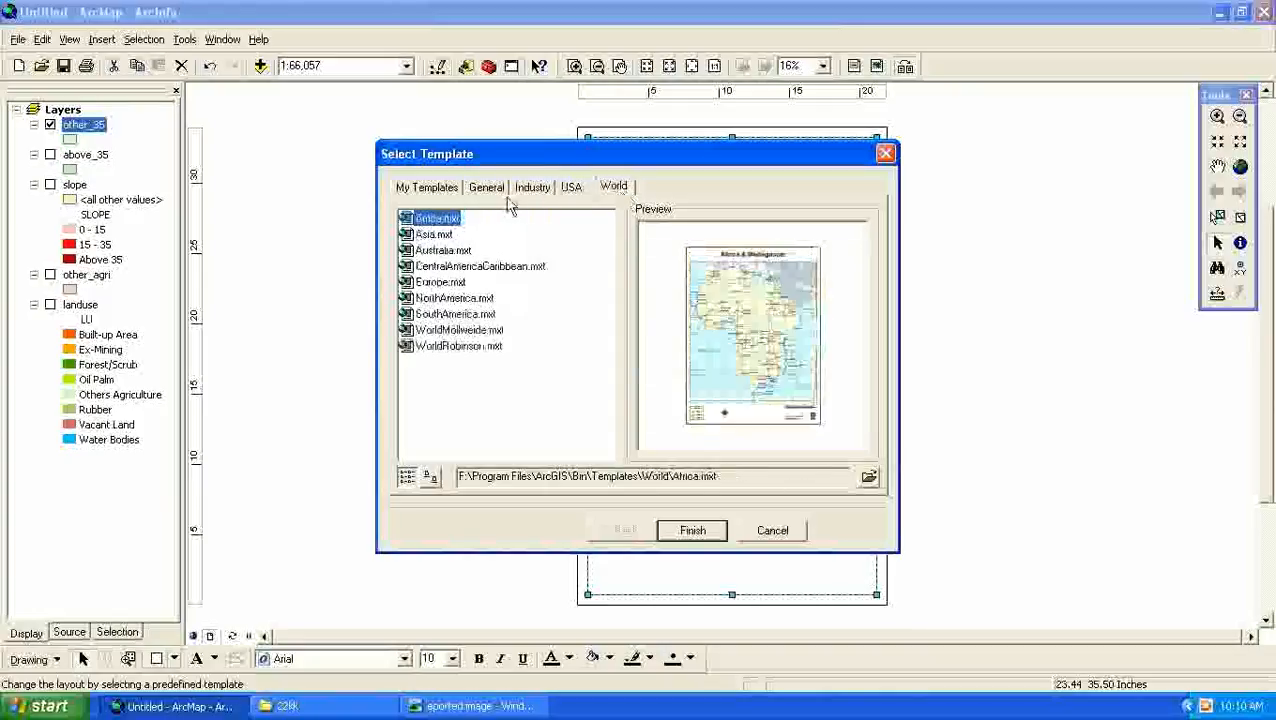
click(484, 192)
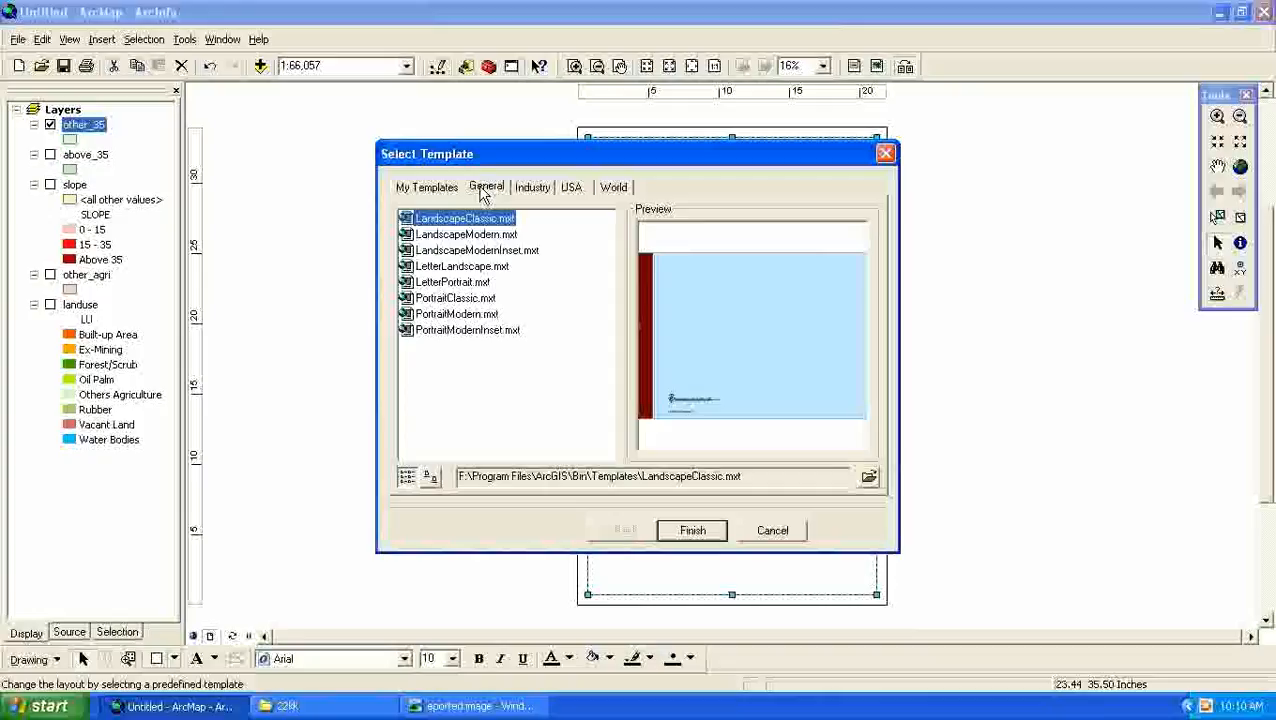
- Compare the General portrait and landscape templates again, and apply PortraitClassic.mxt to the layout
click(466, 300)
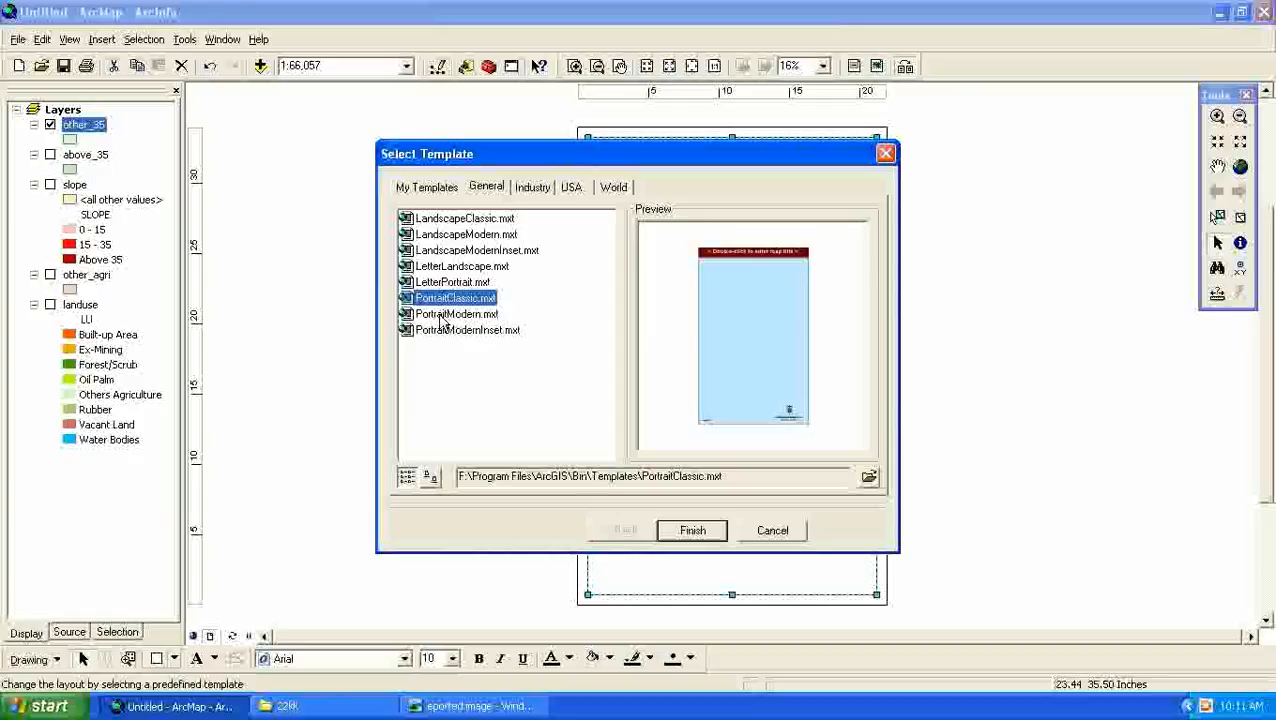
click(451, 268)
click(449, 252)
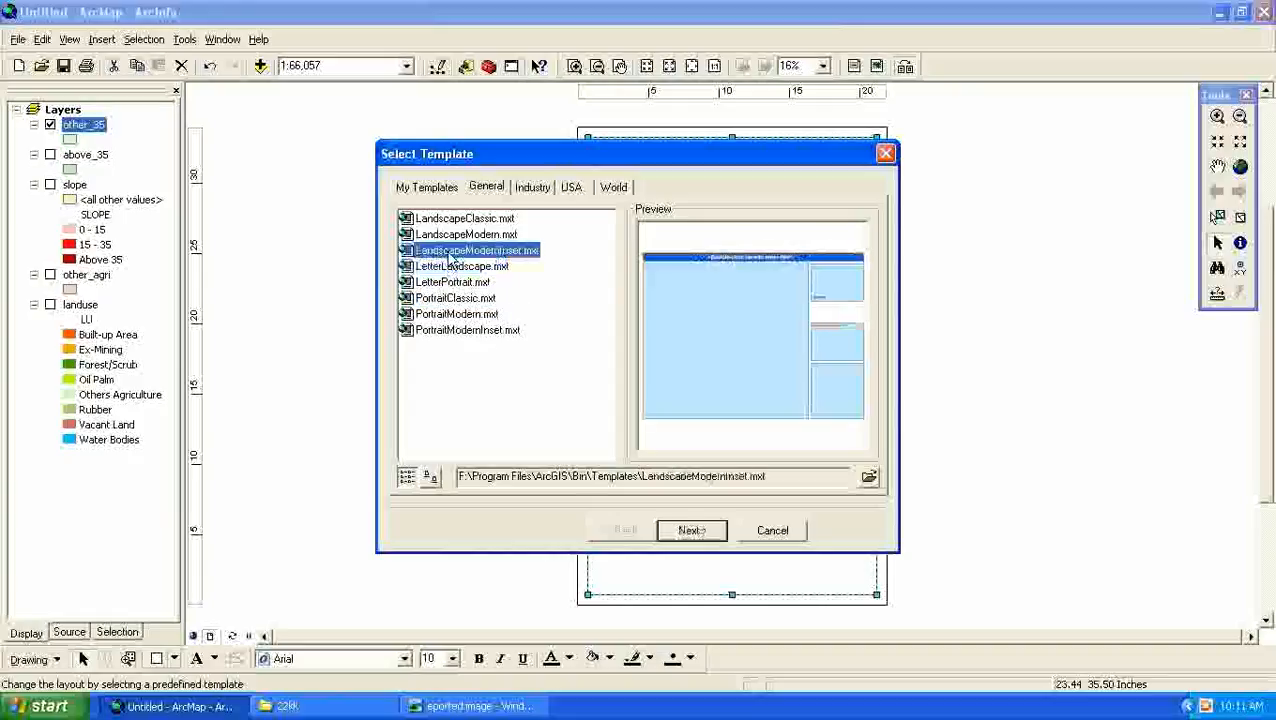
click(451, 238)
click(450, 299)
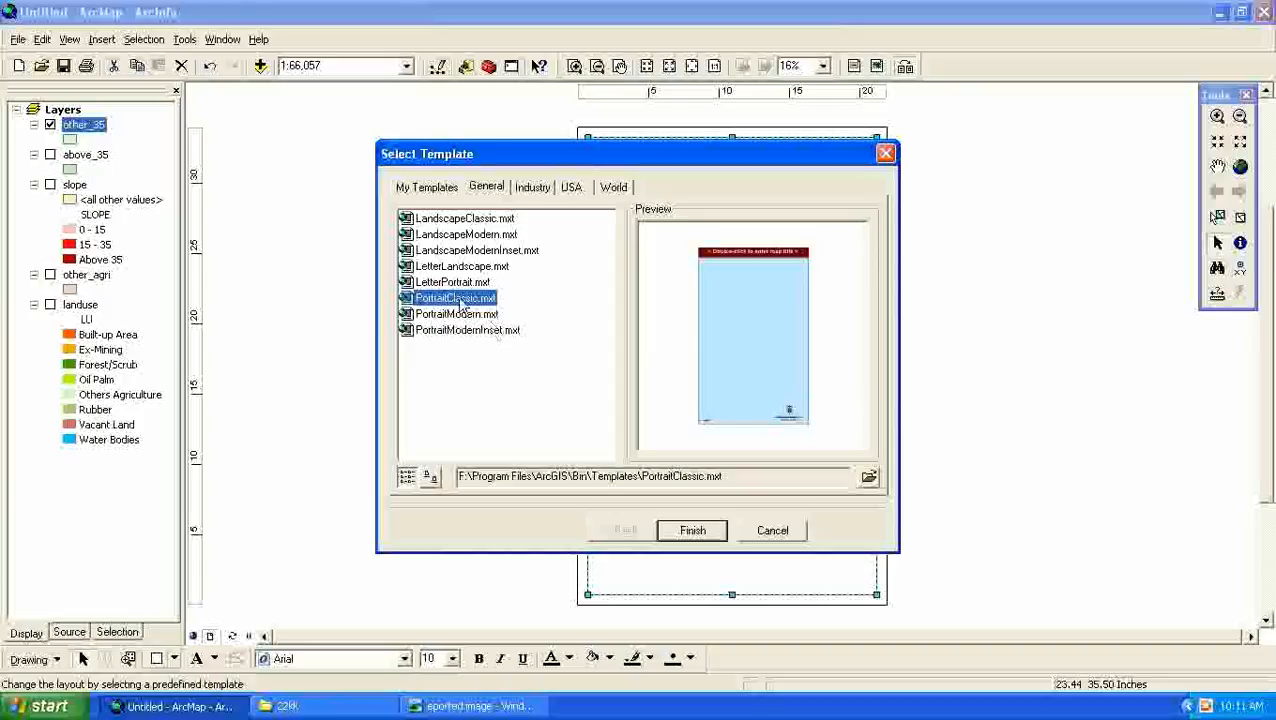
click(684, 536)
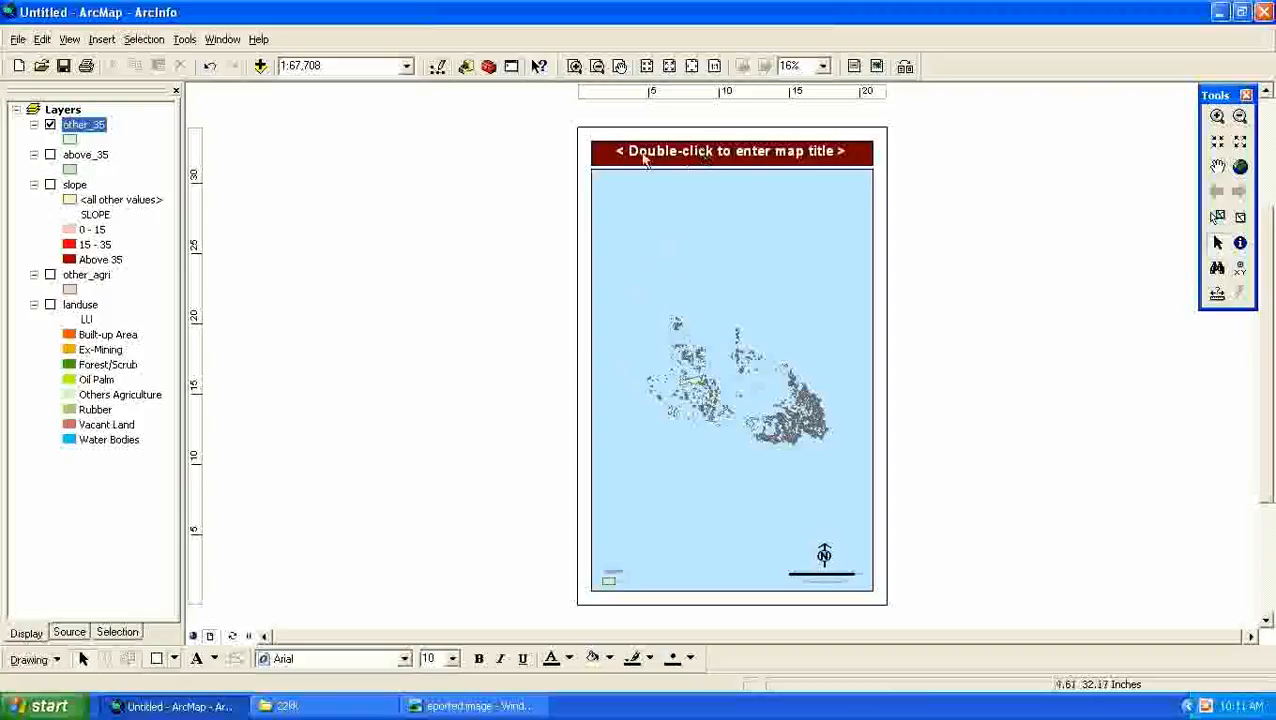
- Replace the map title placeholder with "Agri above 35m"
double_click(769, 157)
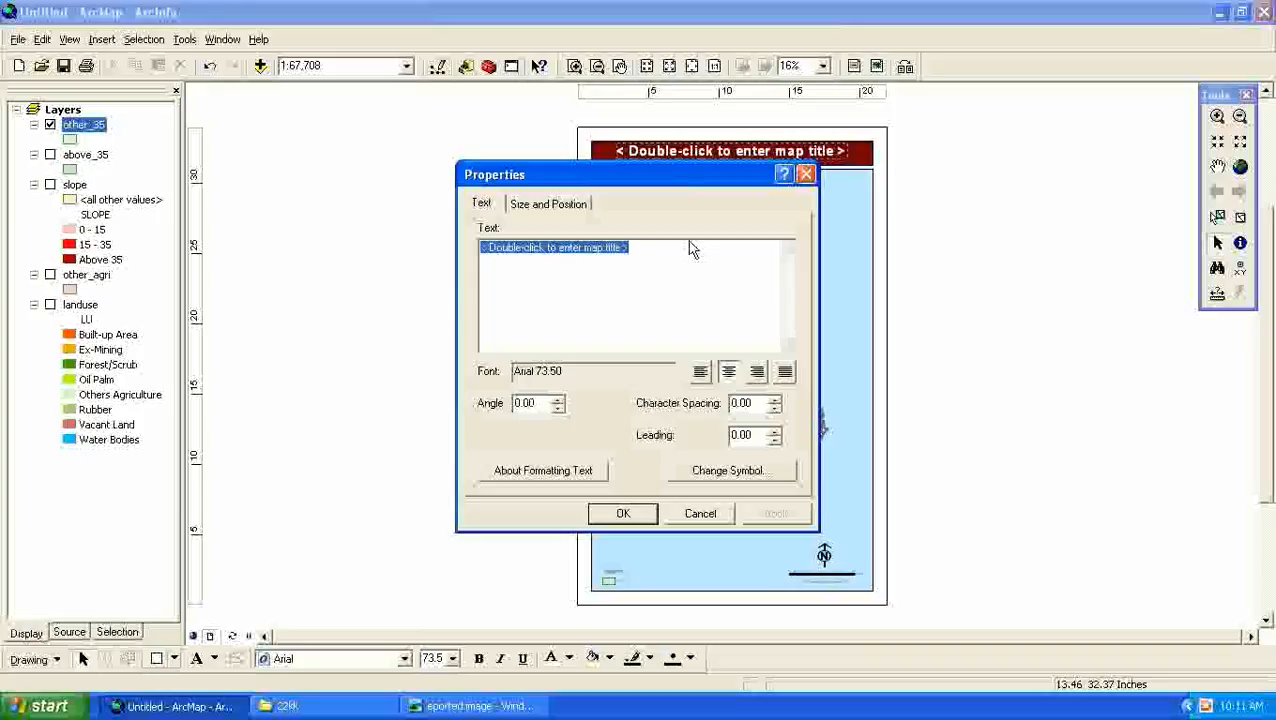
text(Agri)
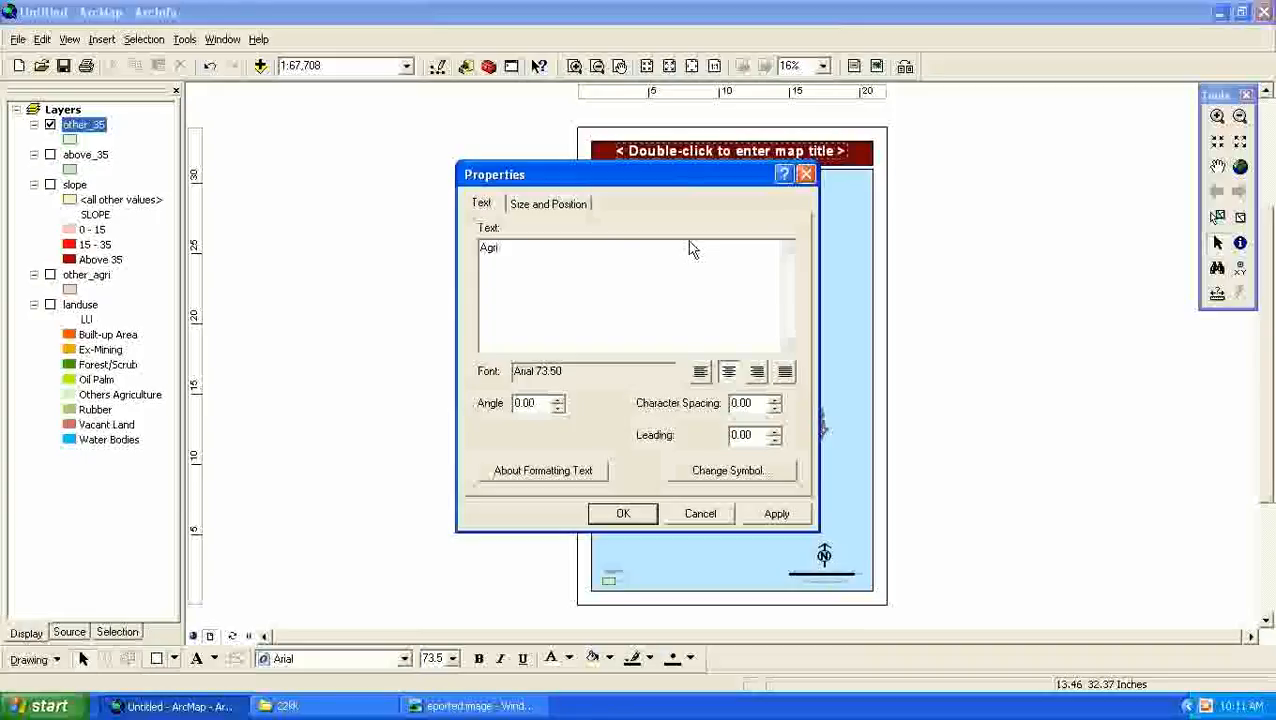
text( above 35m)
click(550, 206)
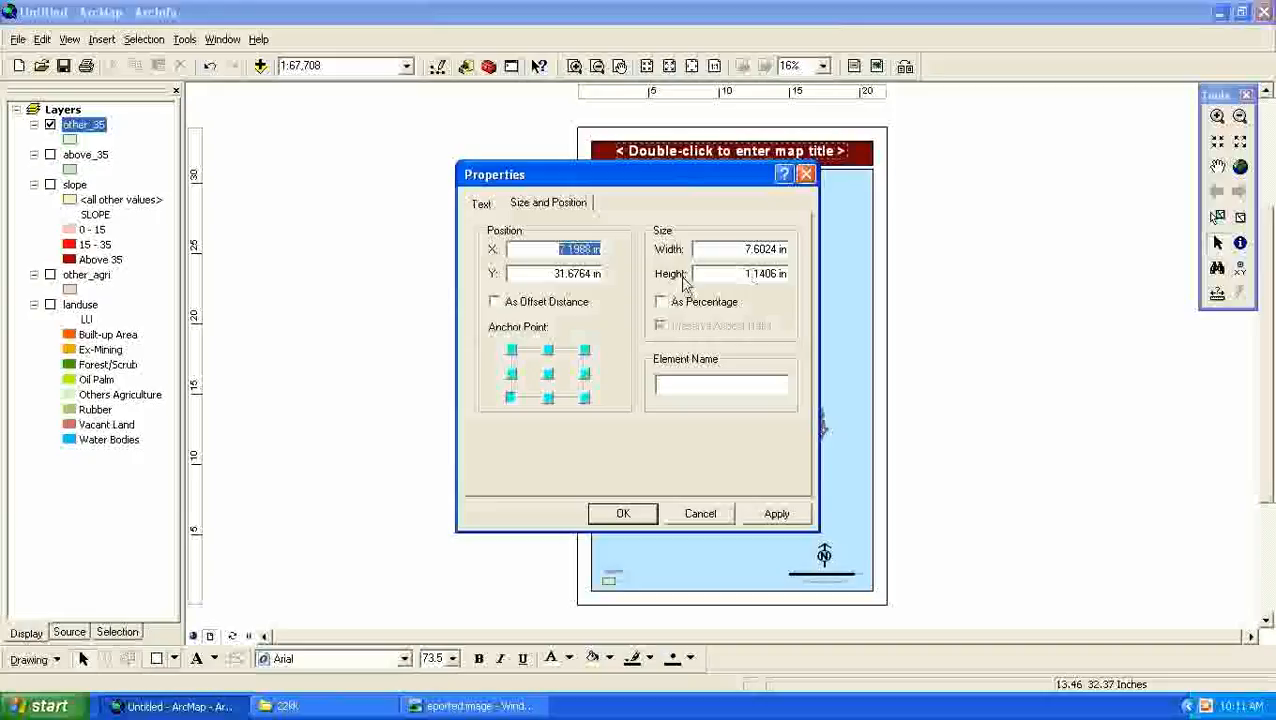
click(488, 204)
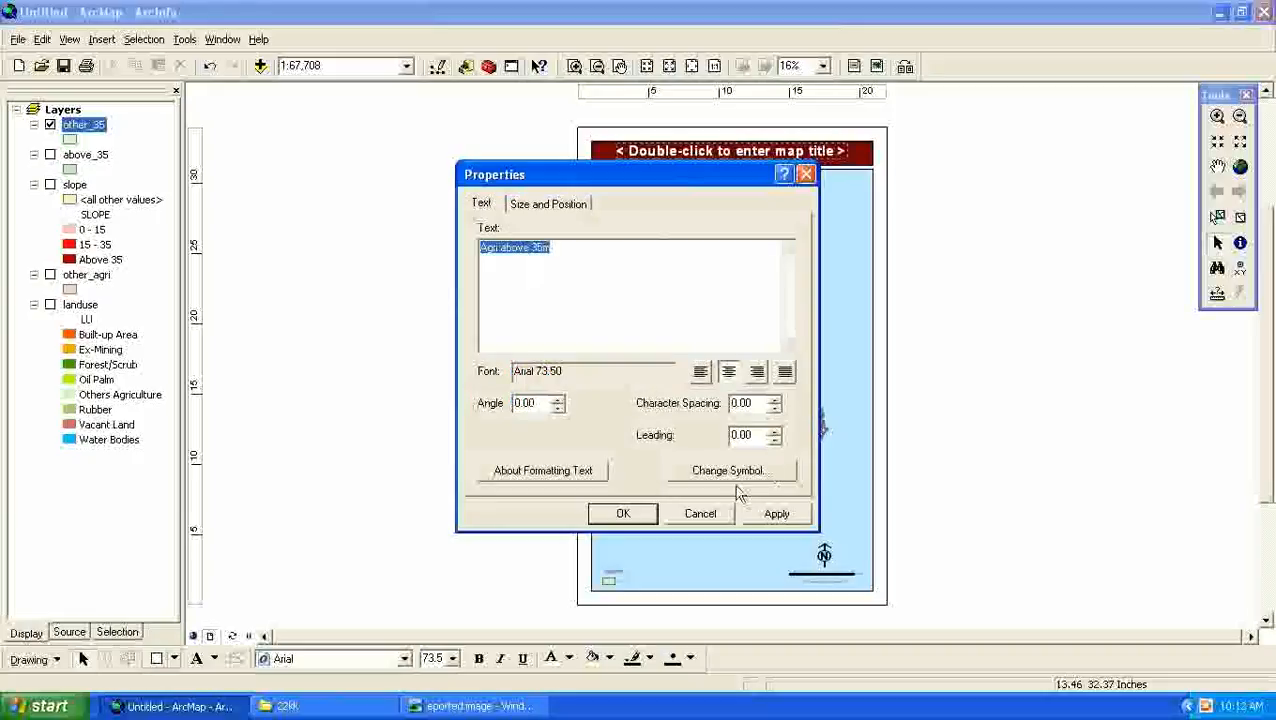
click(778, 514)
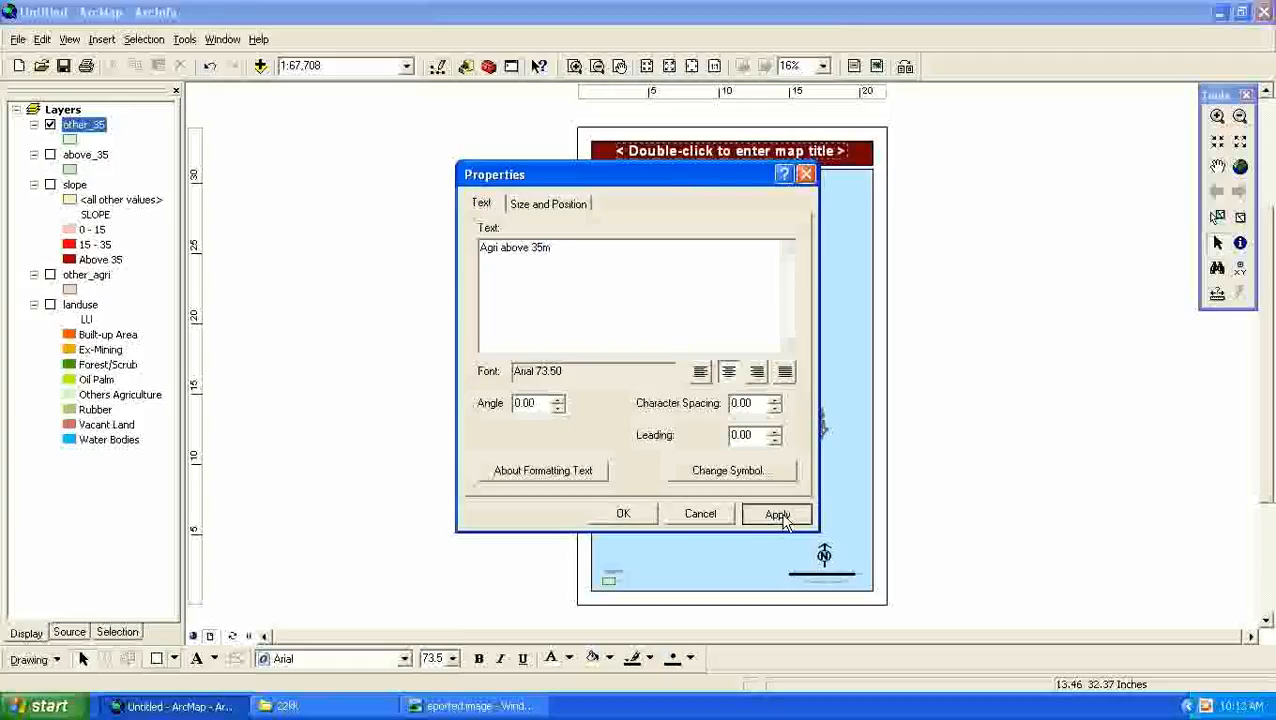
click(619, 513)
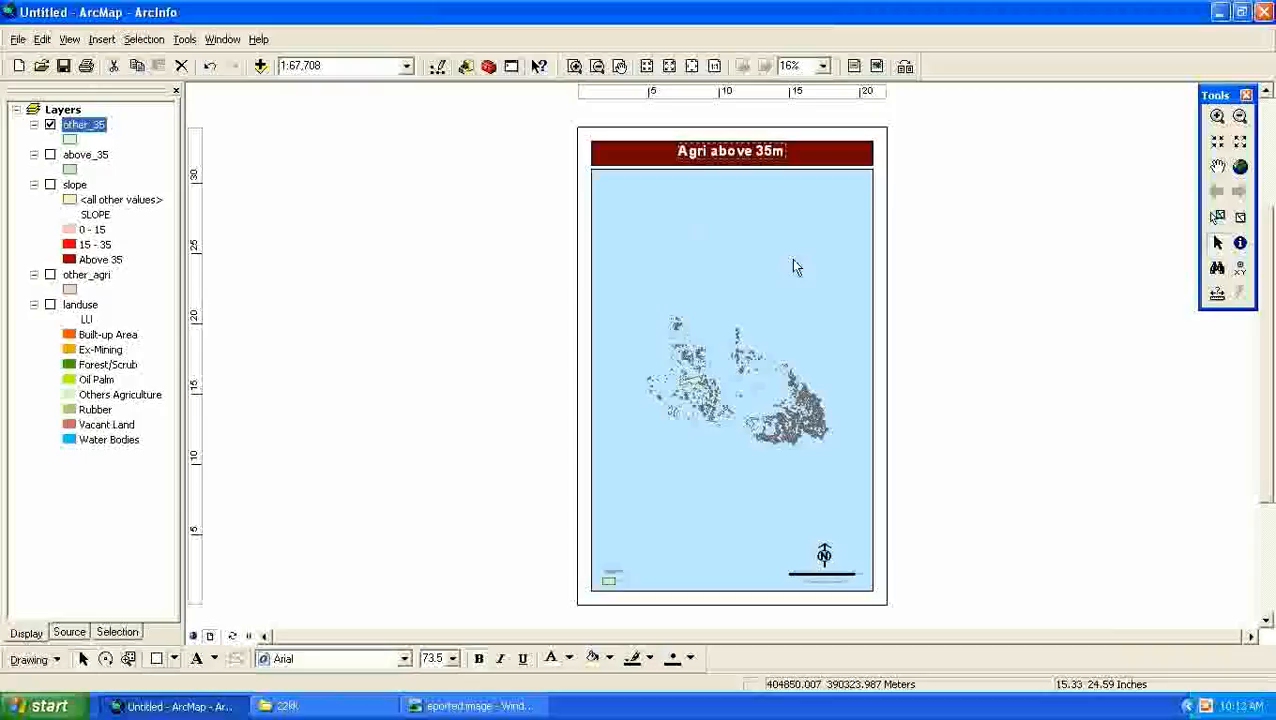
- Change the layout's north arrow to the ESRI North 67 style
double_click(824, 557)
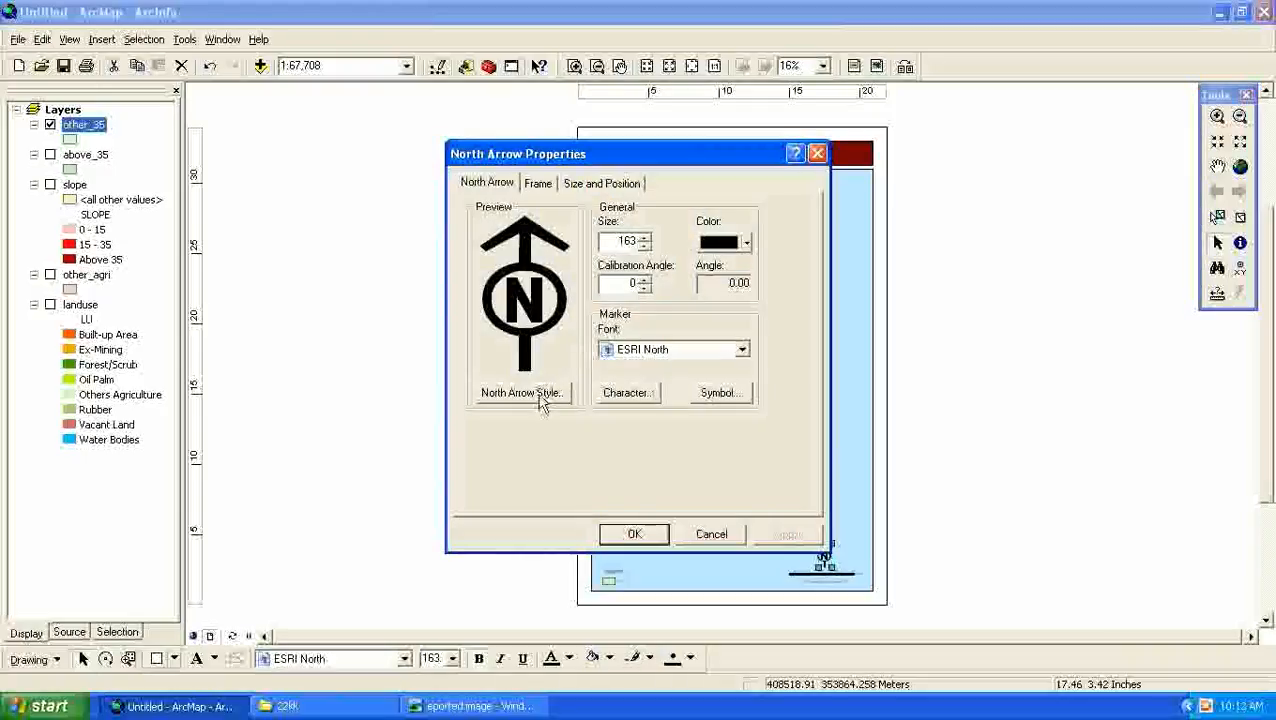
click(522, 393)
drag(738, 230, 745, 422)
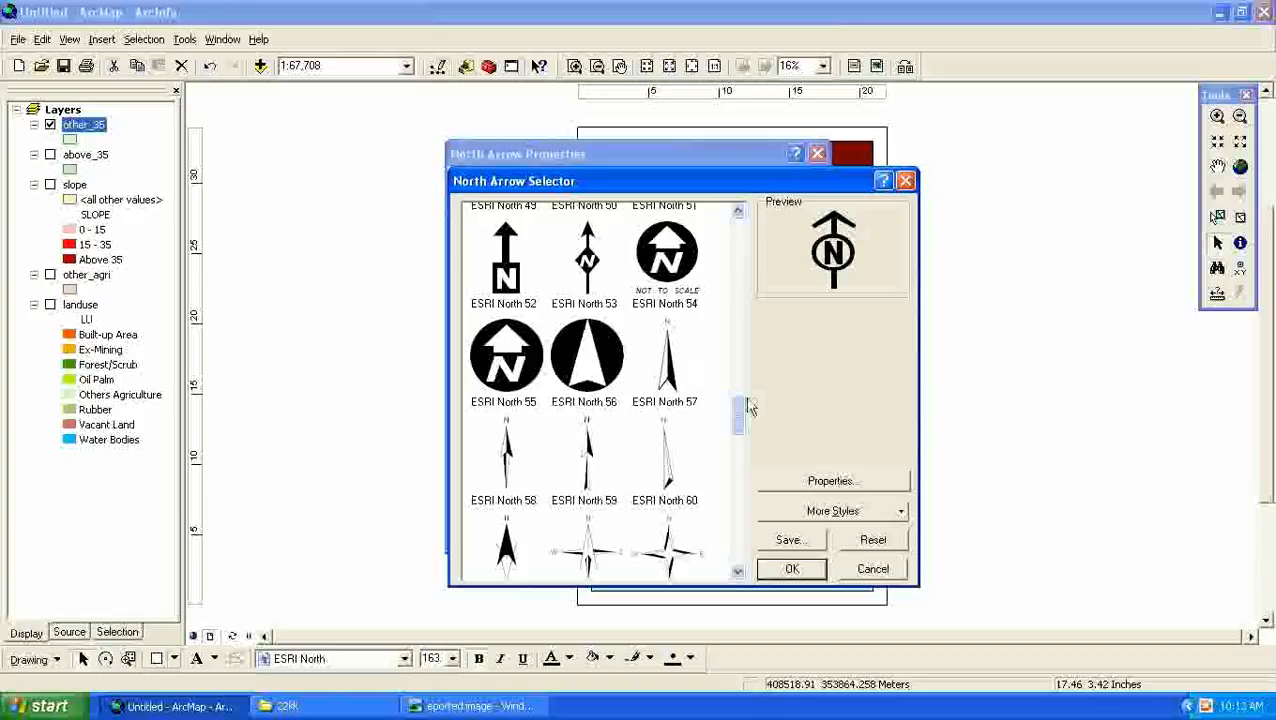
drag(741, 410, 741, 438)
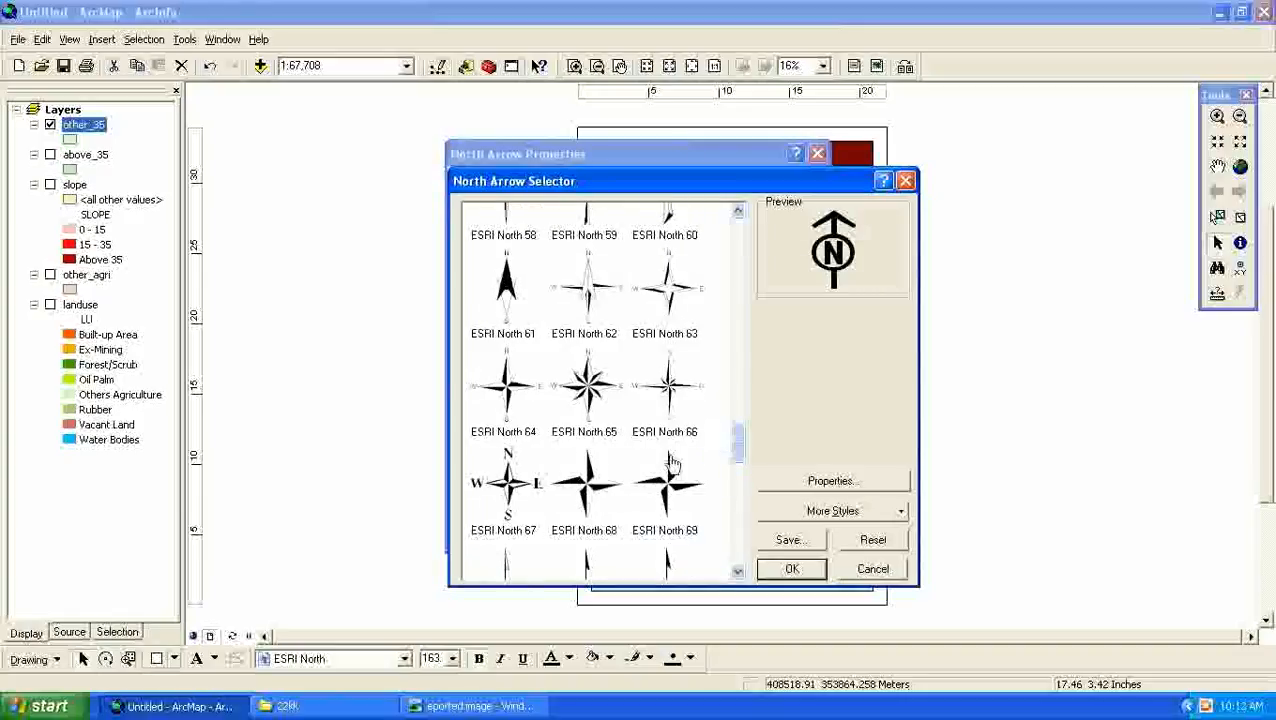
click(512, 482)
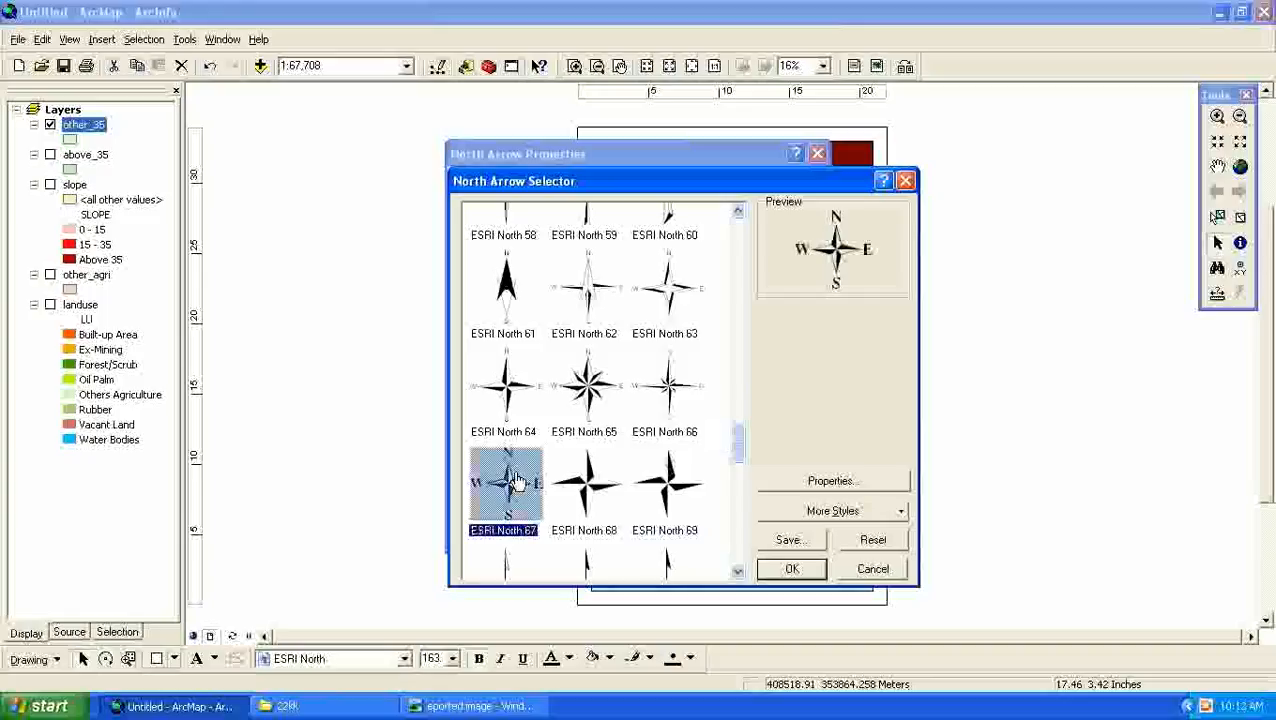
click(792, 569)
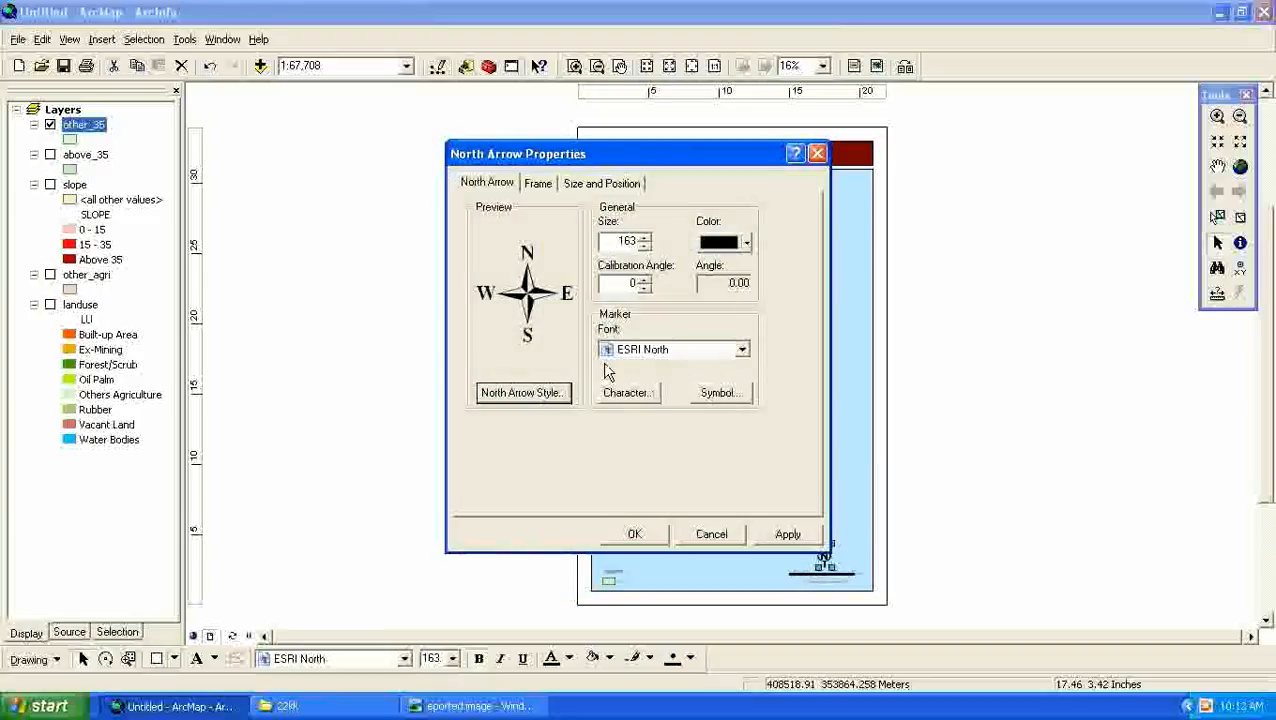
- Set the north arrow's color to dark green and apply the change
click(745, 245)
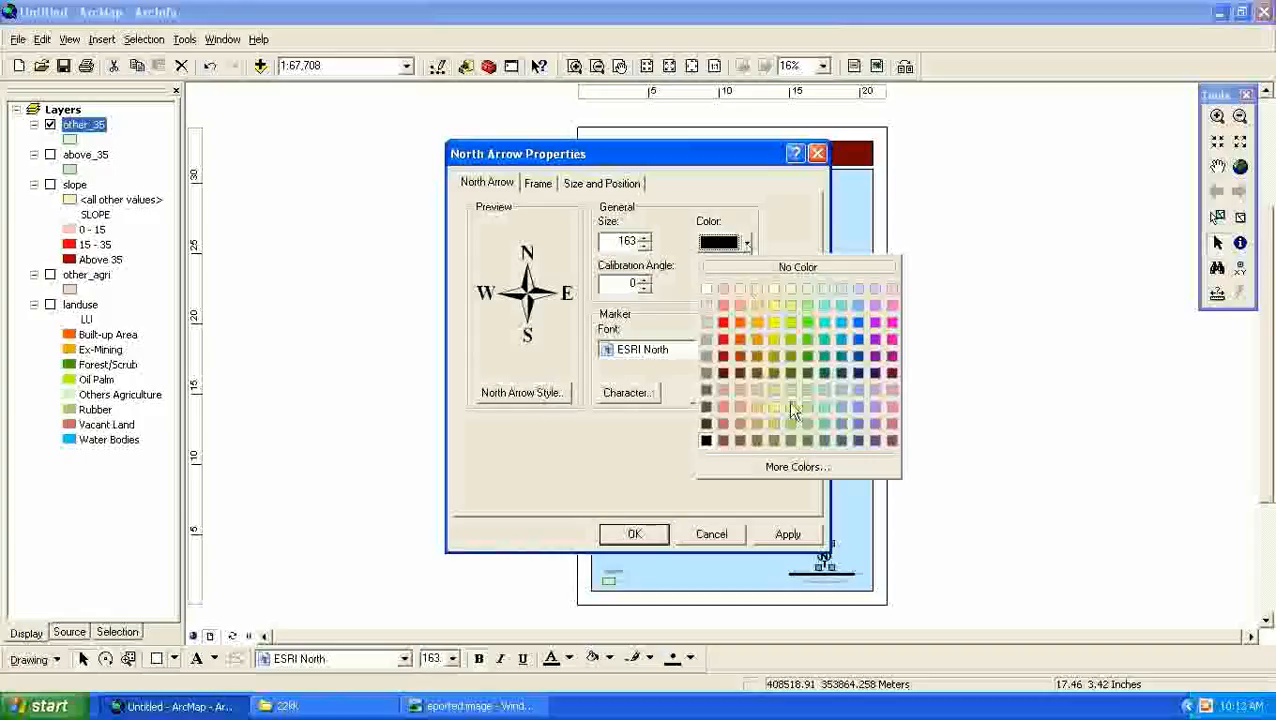
click(810, 374)
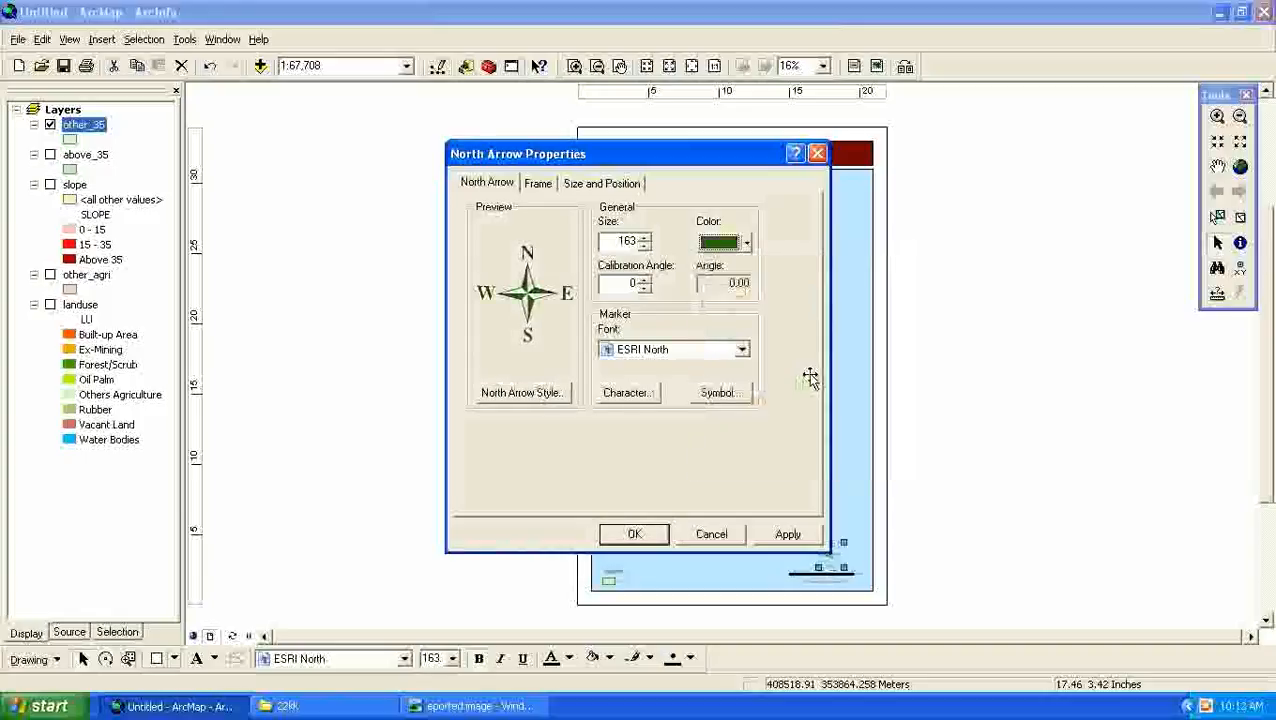
click(786, 534)
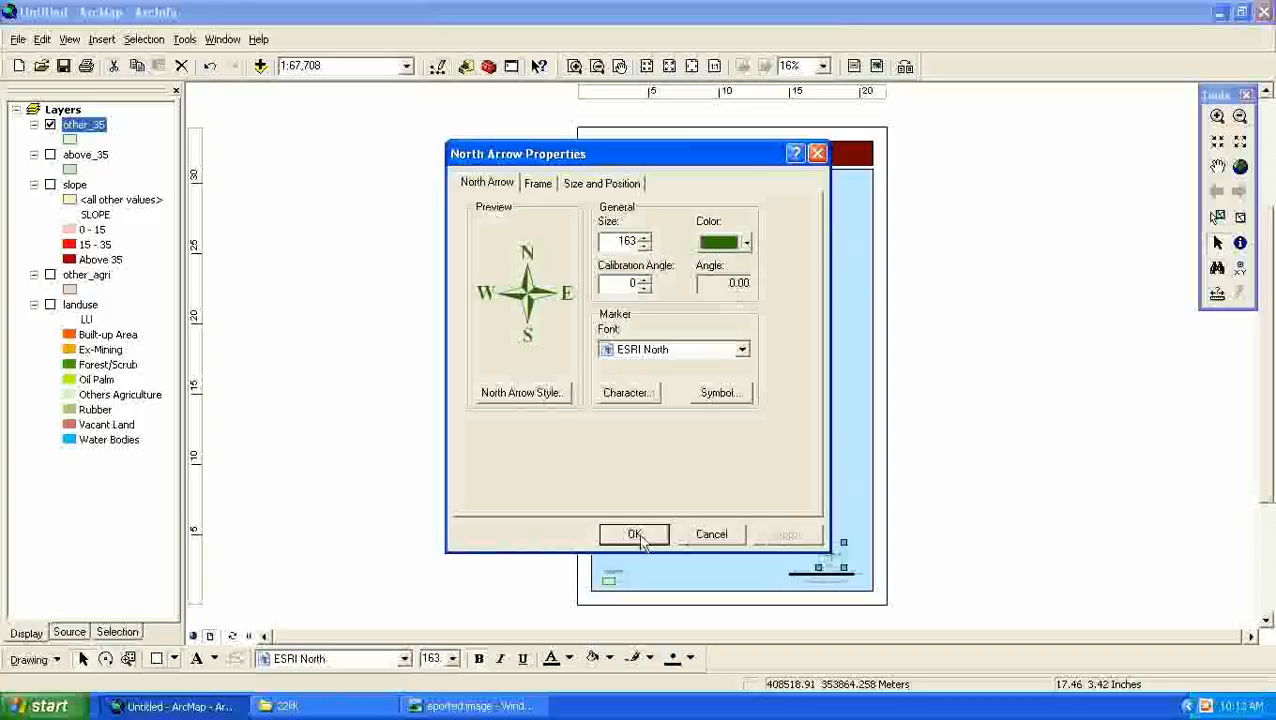
click(640, 533)
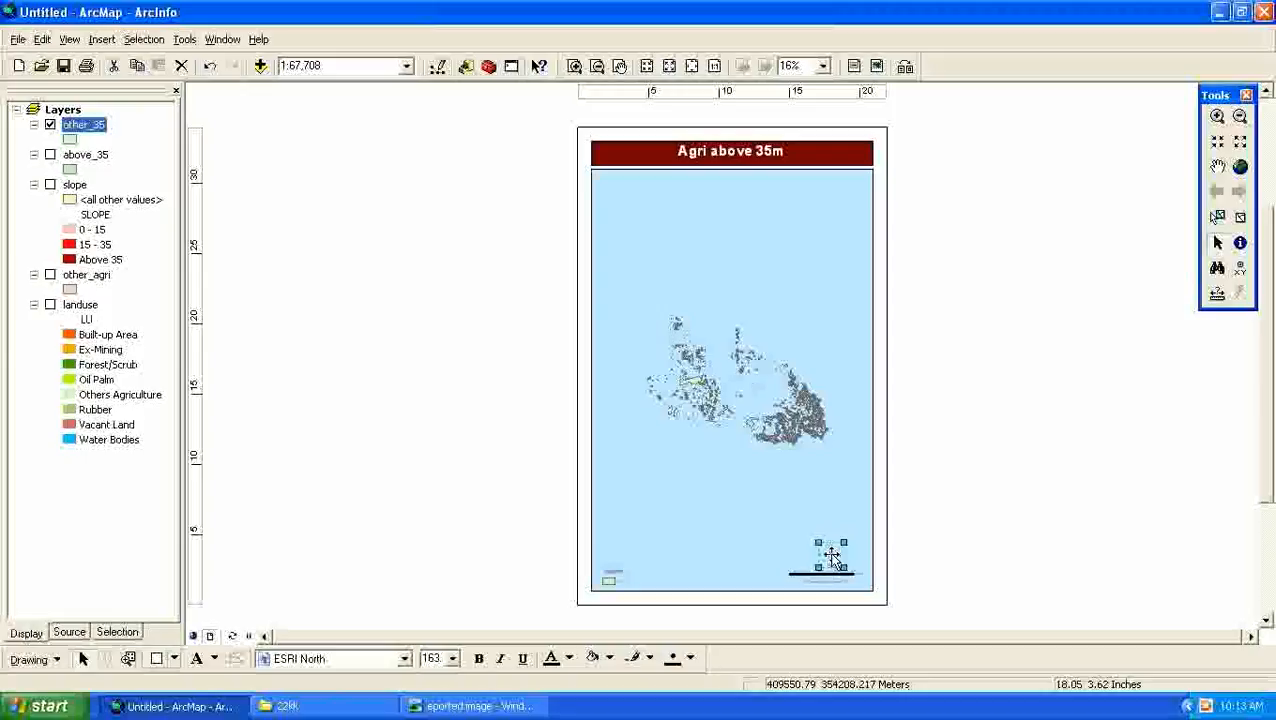
- Move the north arrow, scale bar and small text line to the map frame's upper-right corner, stacked in that order
drag(831, 556, 831, 200)
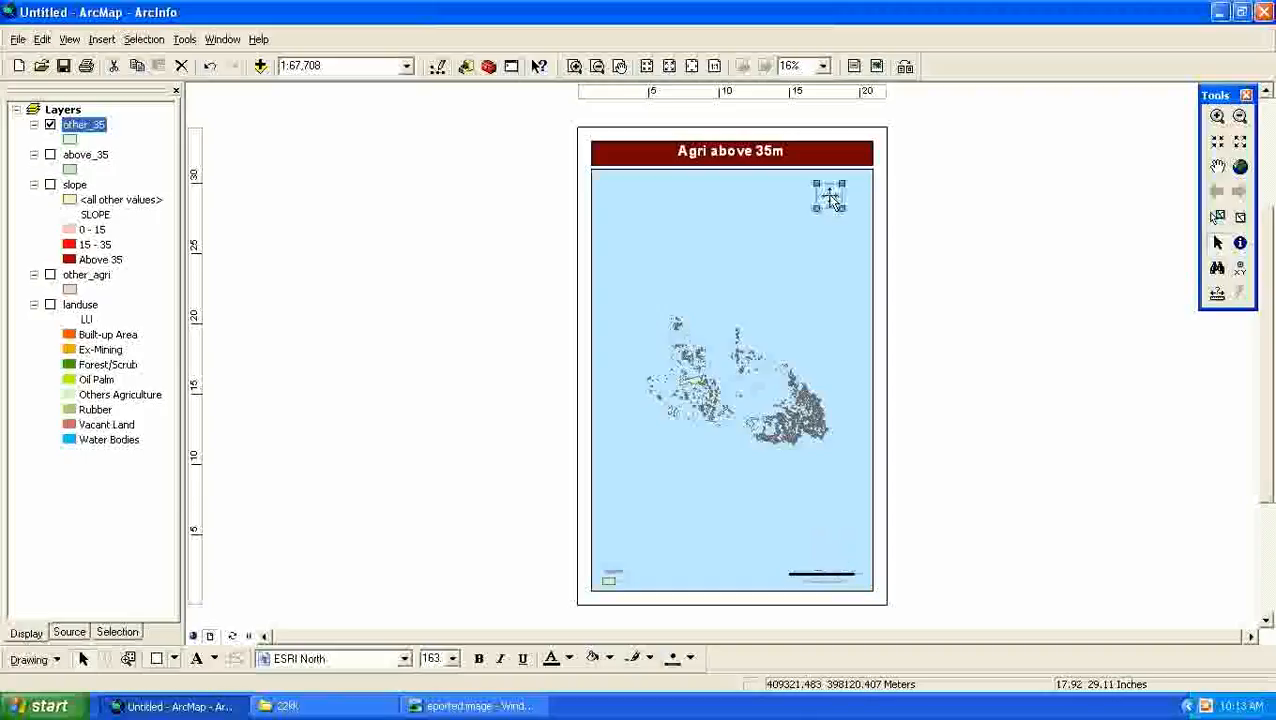
click(808, 576)
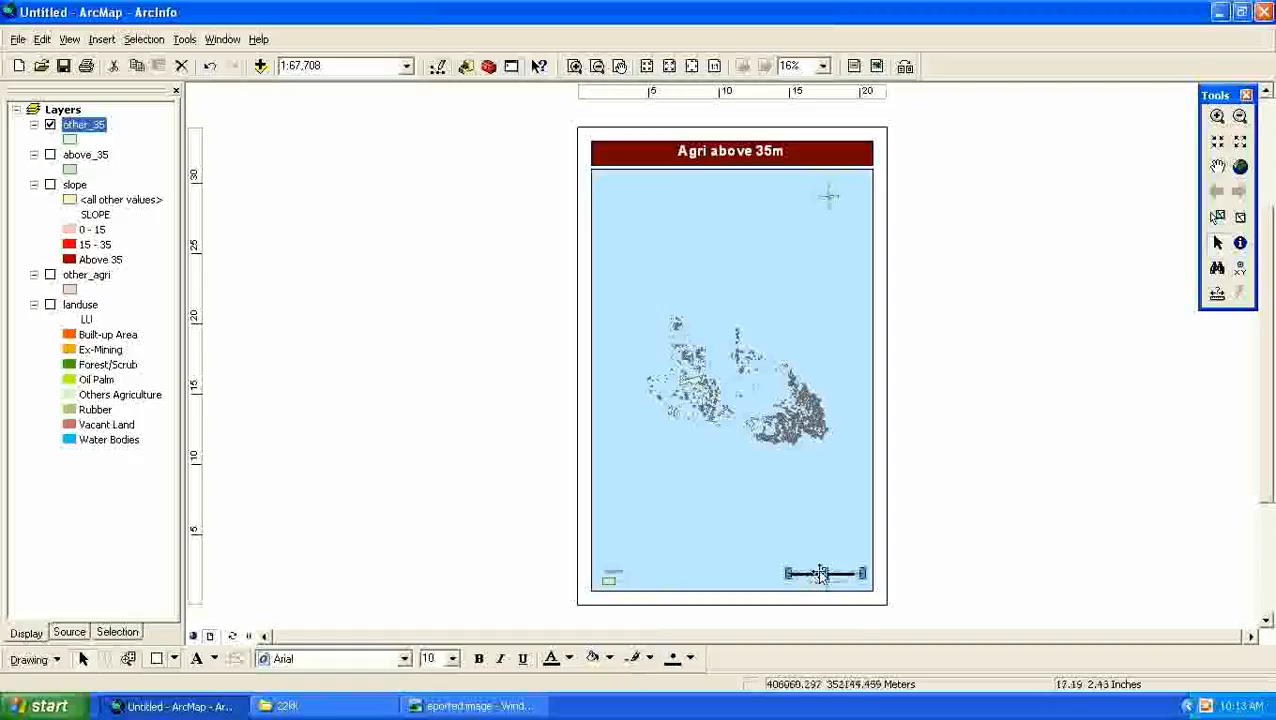
drag(816, 568, 825, 230)
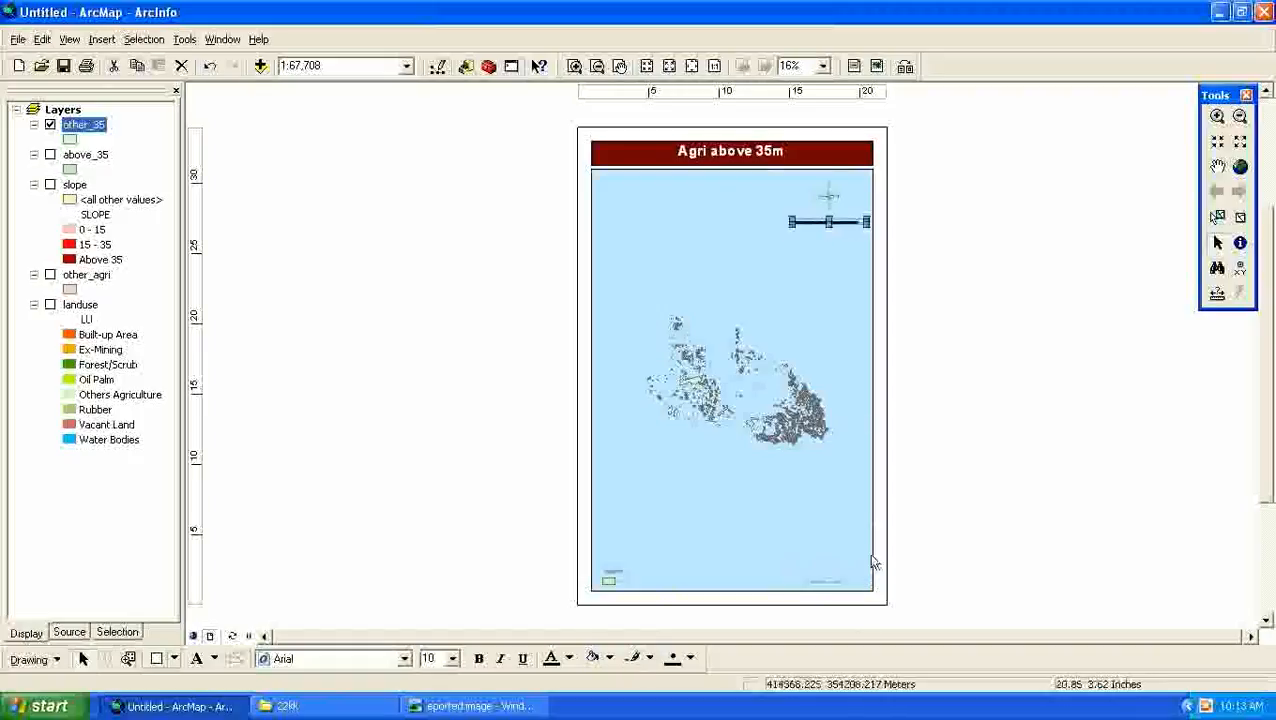
click(815, 581)
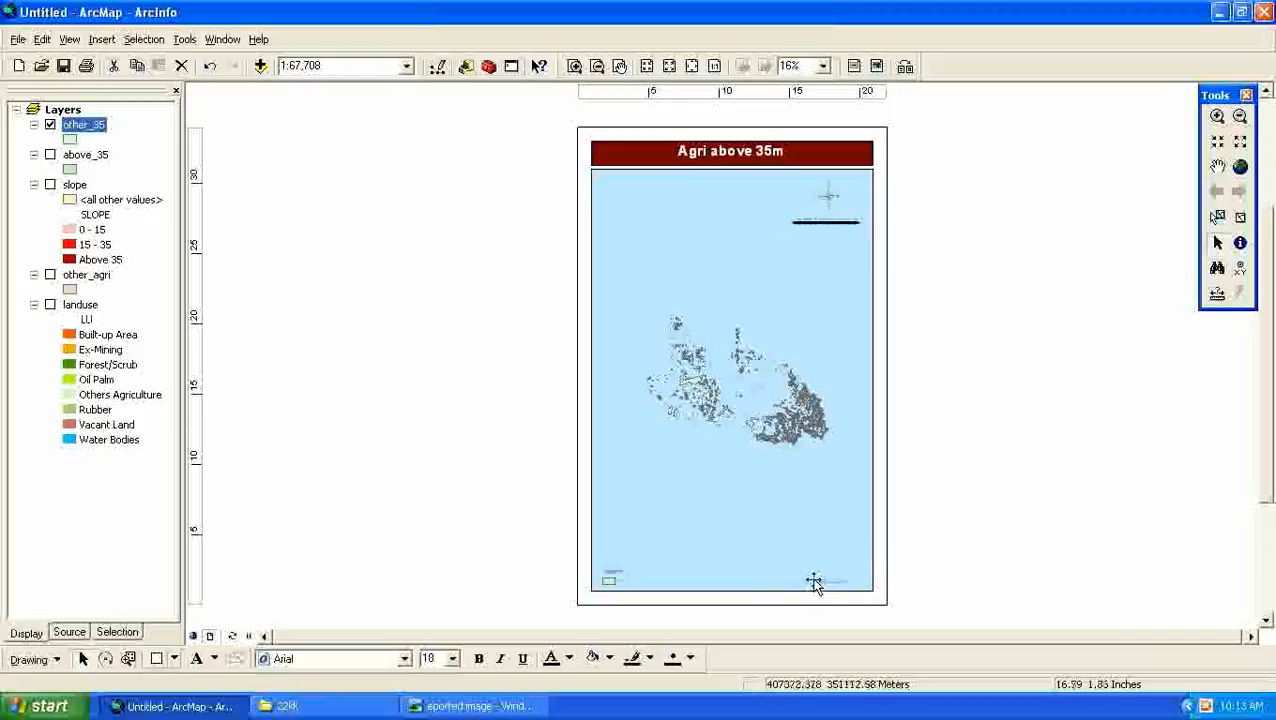
drag(815, 584, 816, 250)
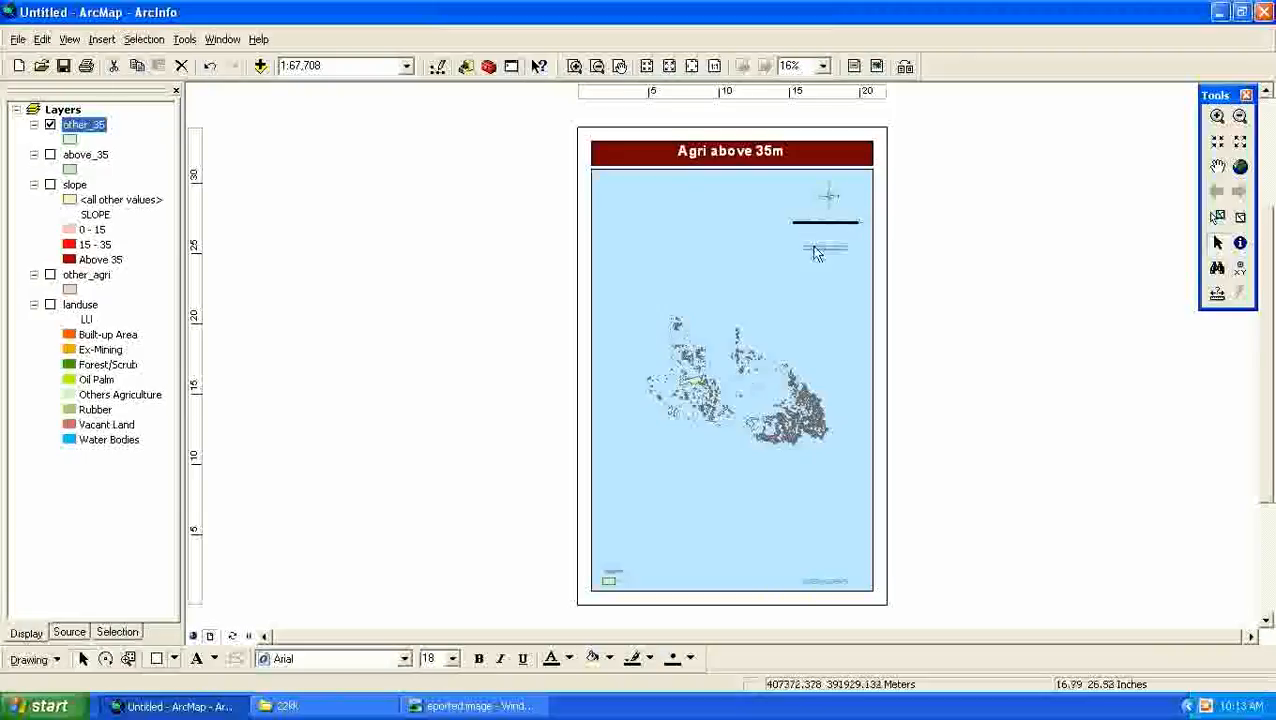
- Enlarge the north arrow toward its lower-left so it reaches the scale bar beneath it
double_click(816, 225)
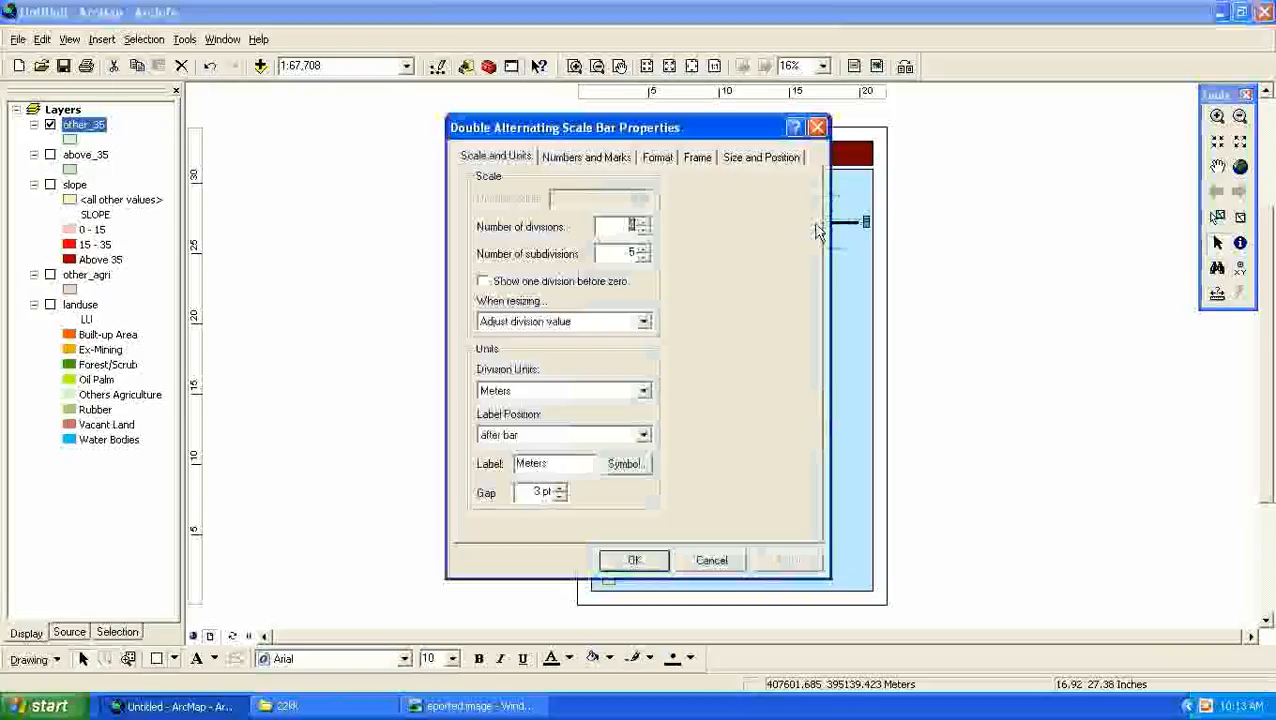
click(635, 560)
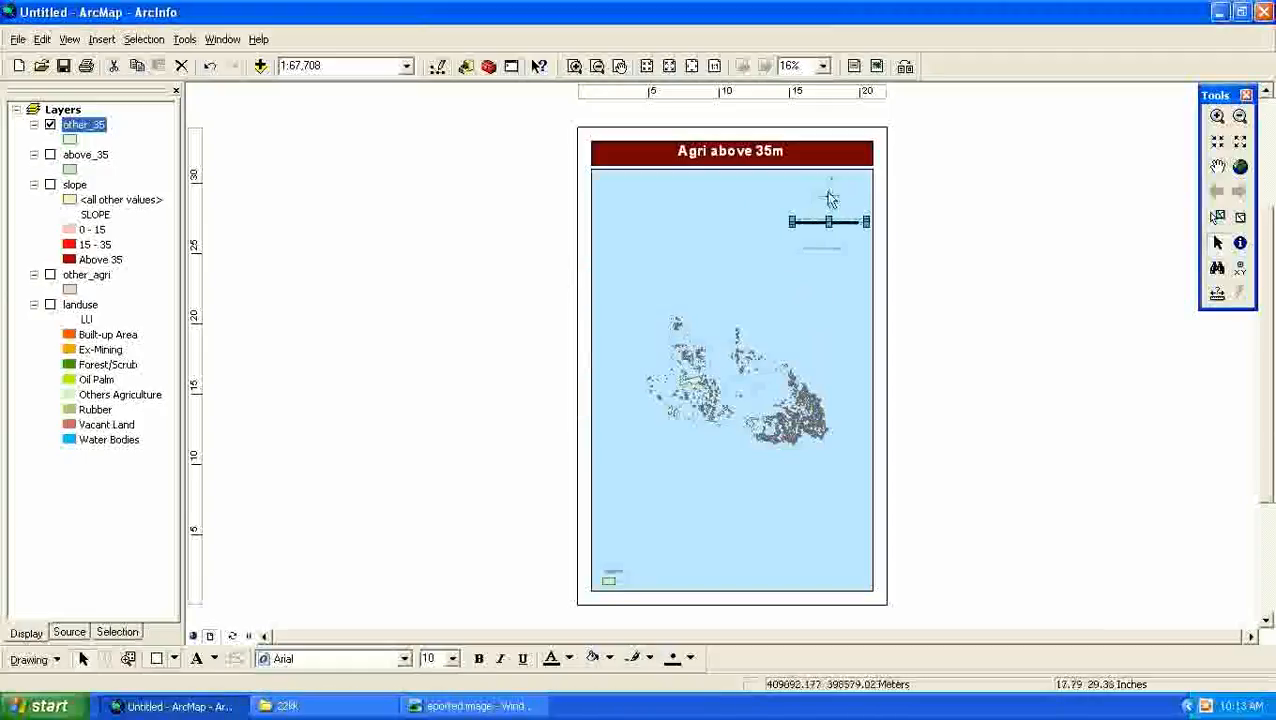
click(829, 198)
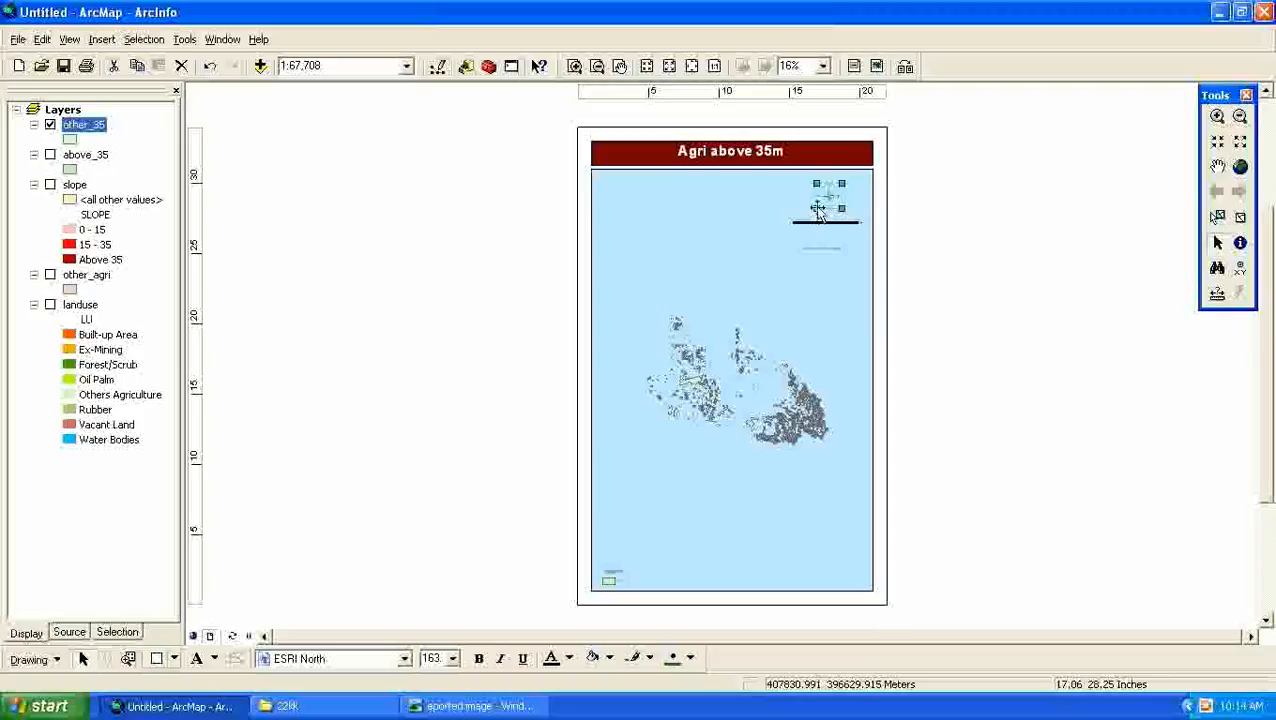
drag(818, 208, 798, 235)
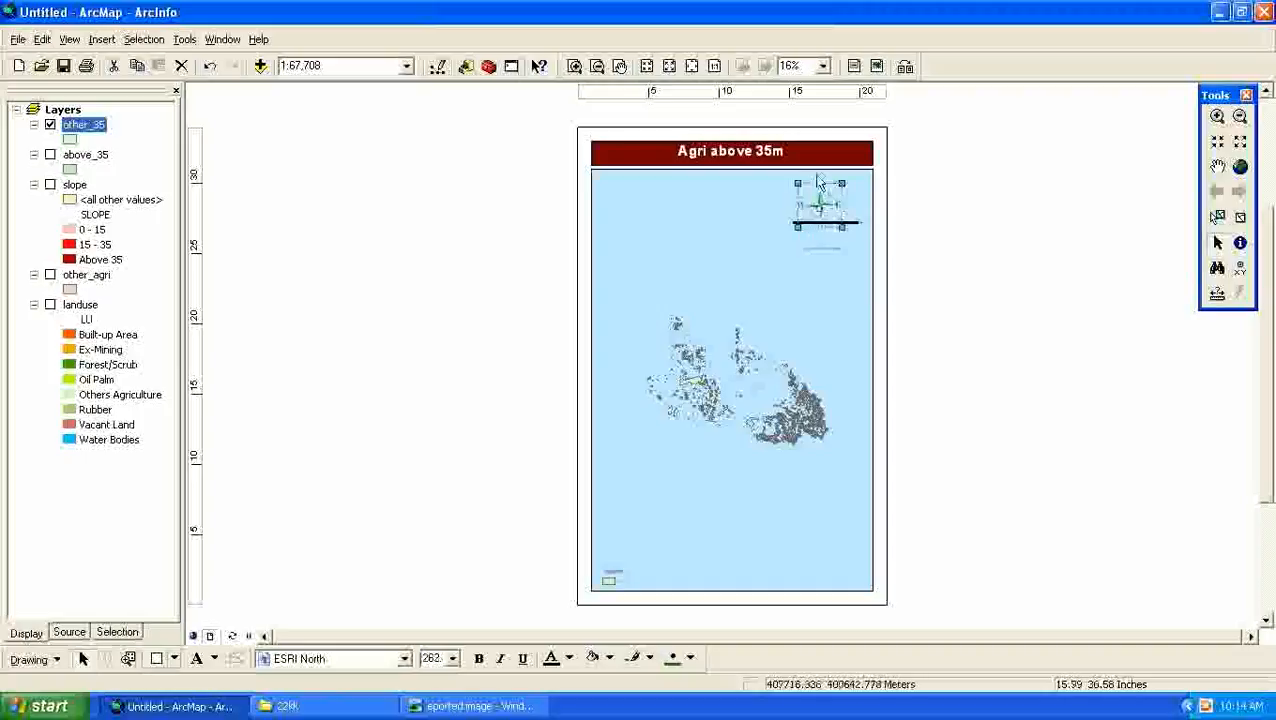
- Enlarge the scale bar to span most of the map frame's width and place it between the north arrow and the text line
click(845, 227)
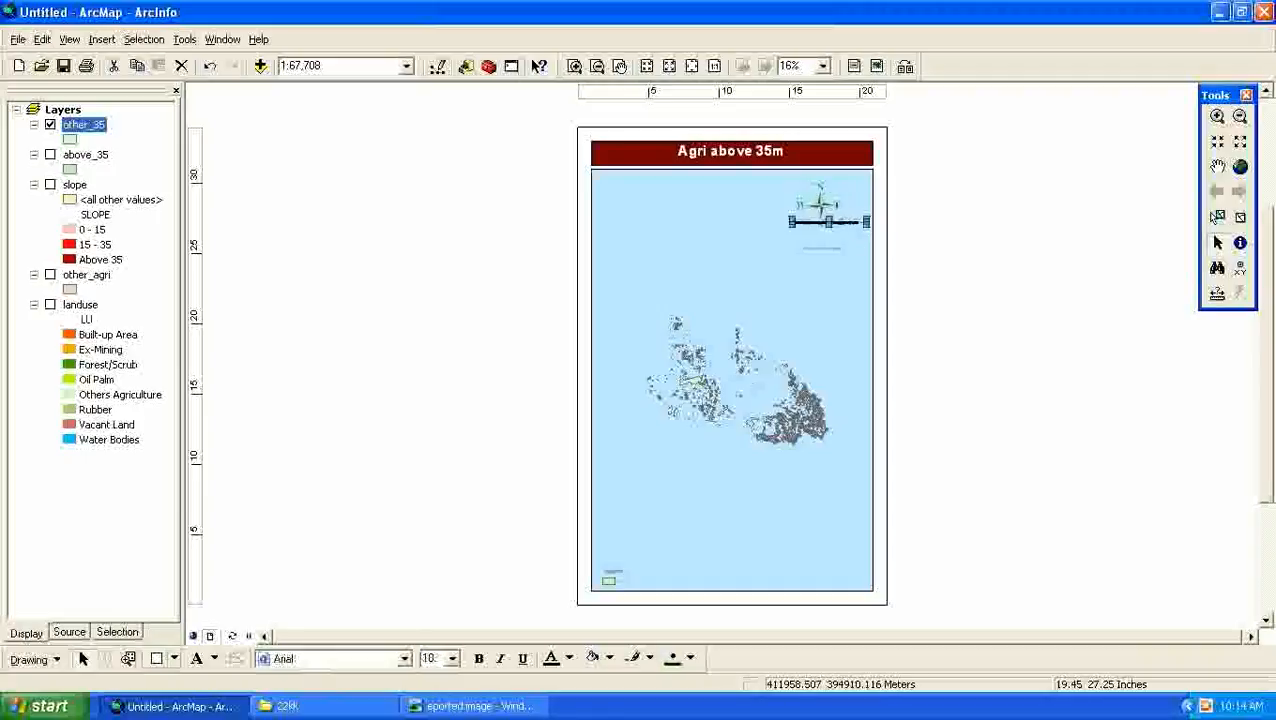
drag(836, 228, 653, 241)
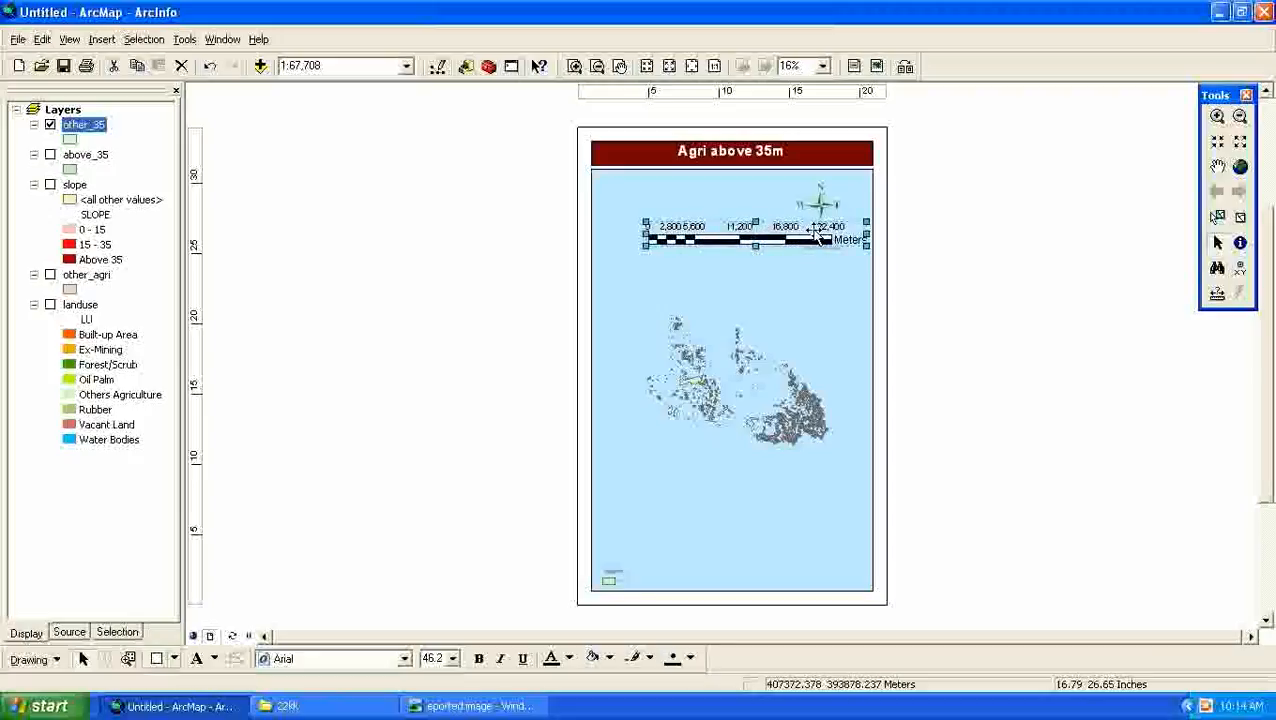
drag(812, 238, 809, 265)
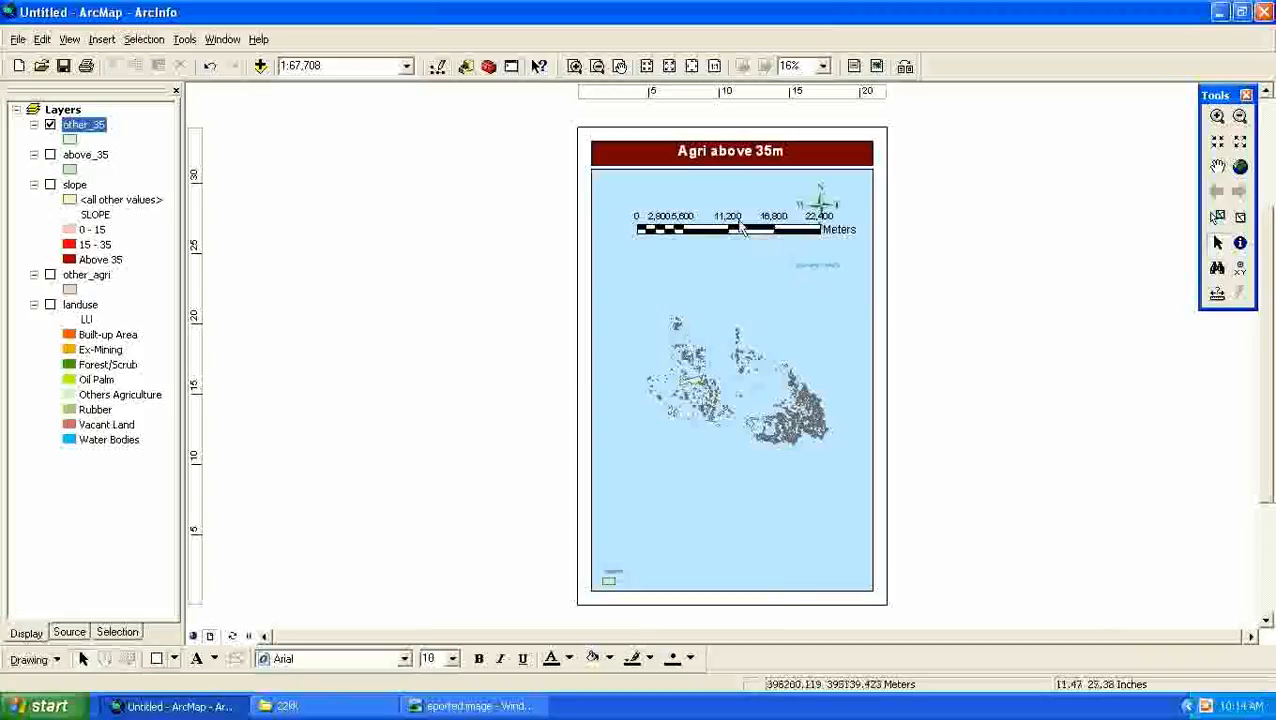
click(772, 232)
drag(736, 219, 756, 231)
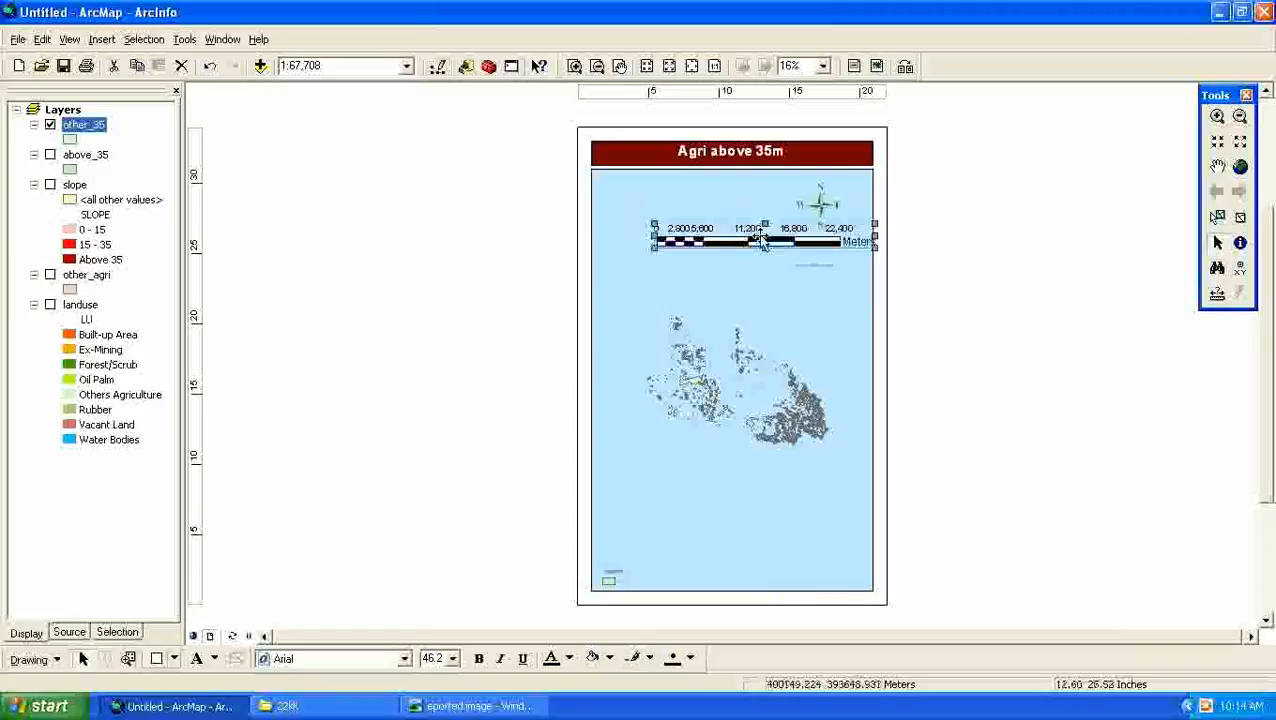
- Replace the placeholder text below the scale bar with "Map Scale"
click(821, 268)
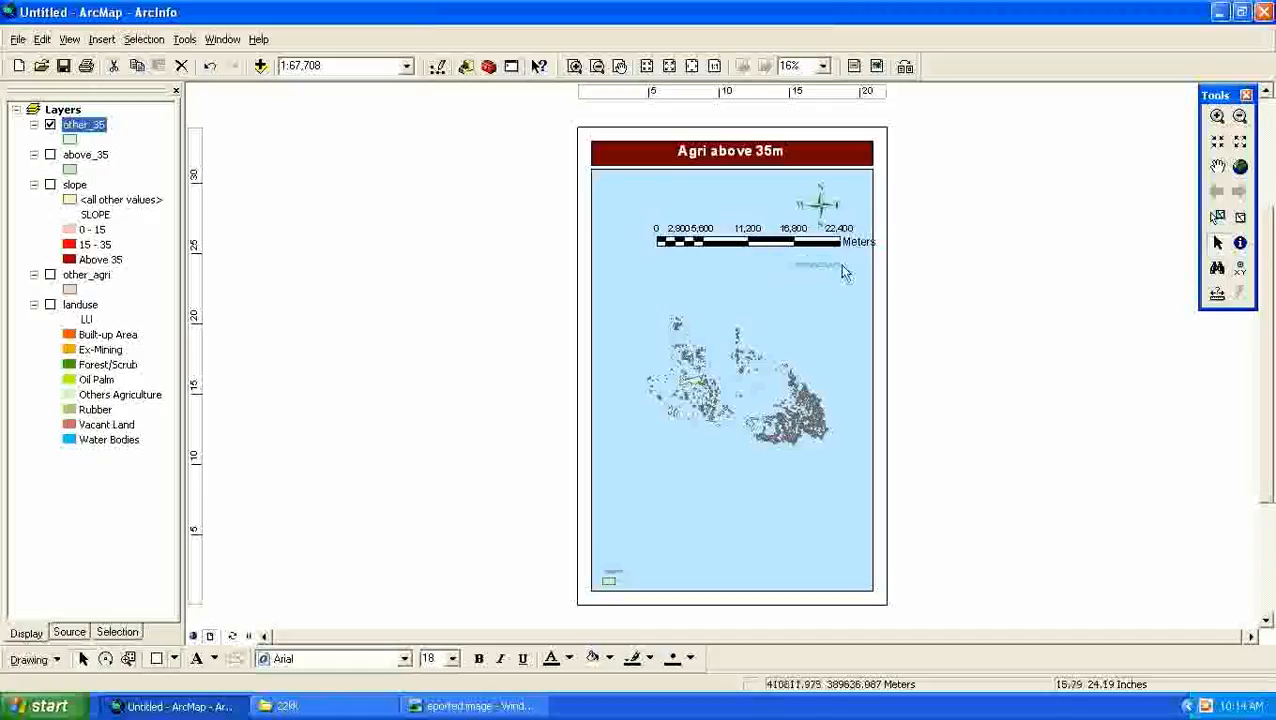
double_click(806, 260)
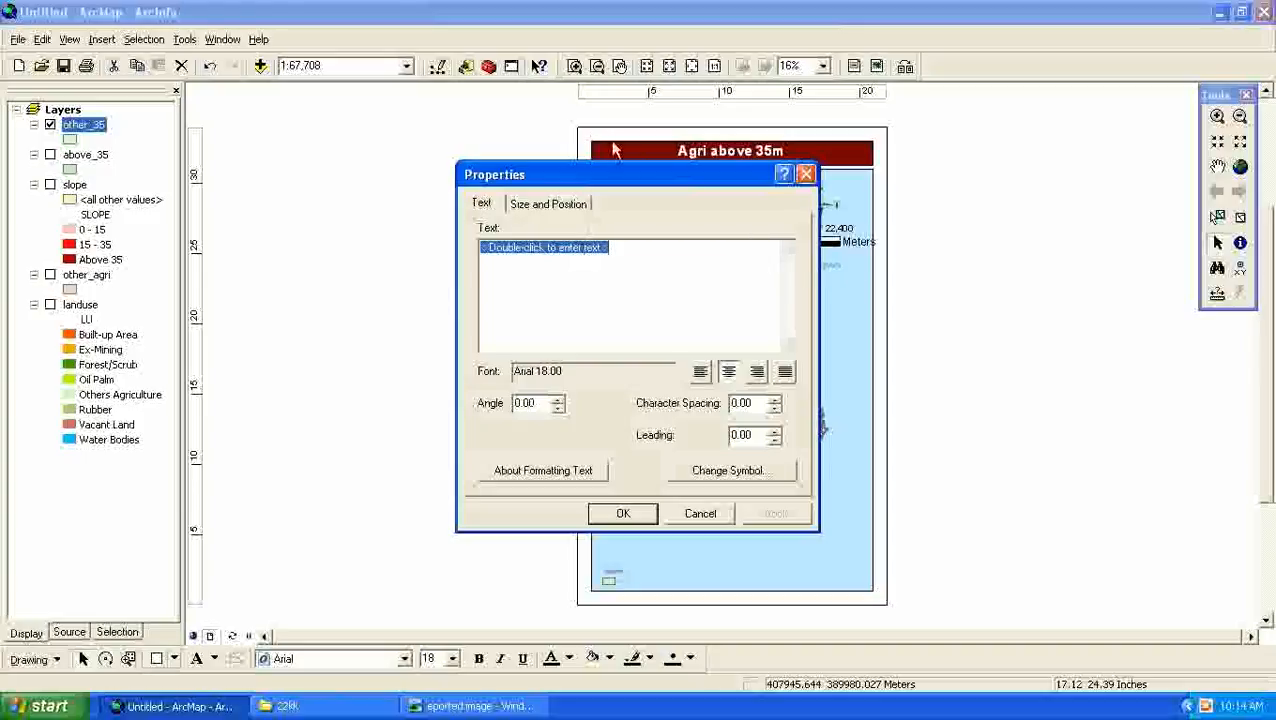
drag(633, 184, 557, 202)
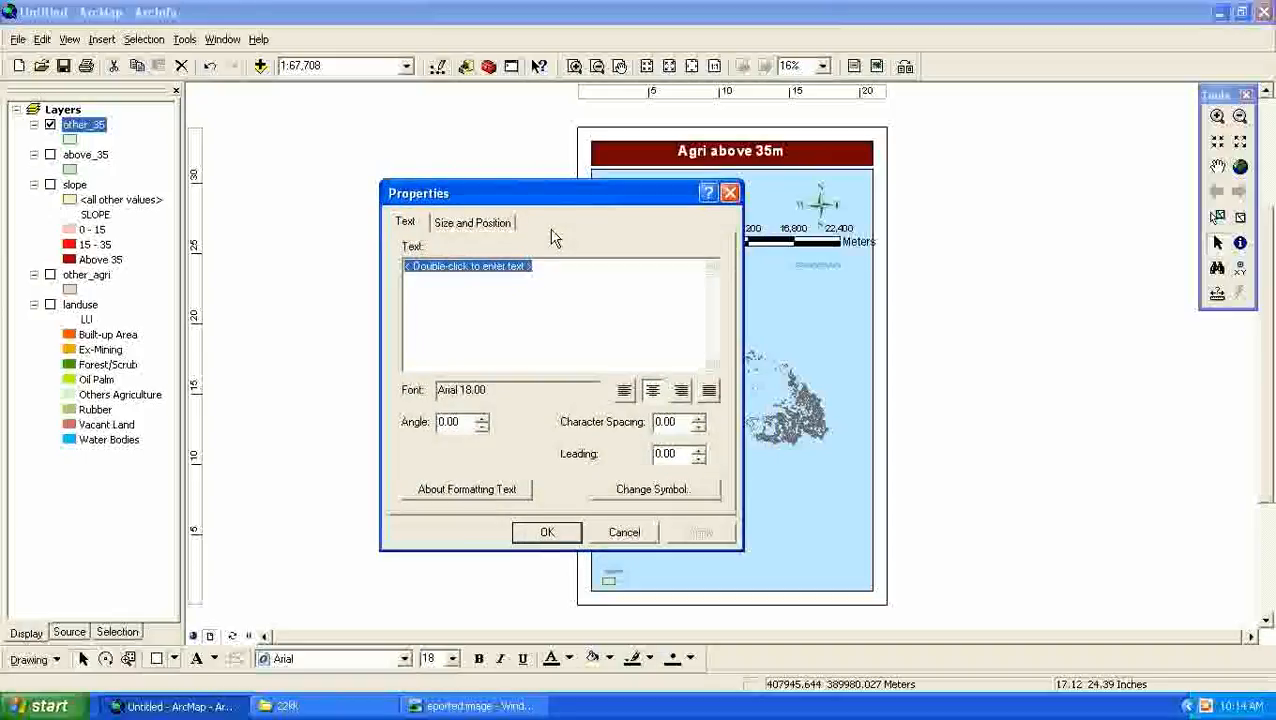
text(Map Scale)
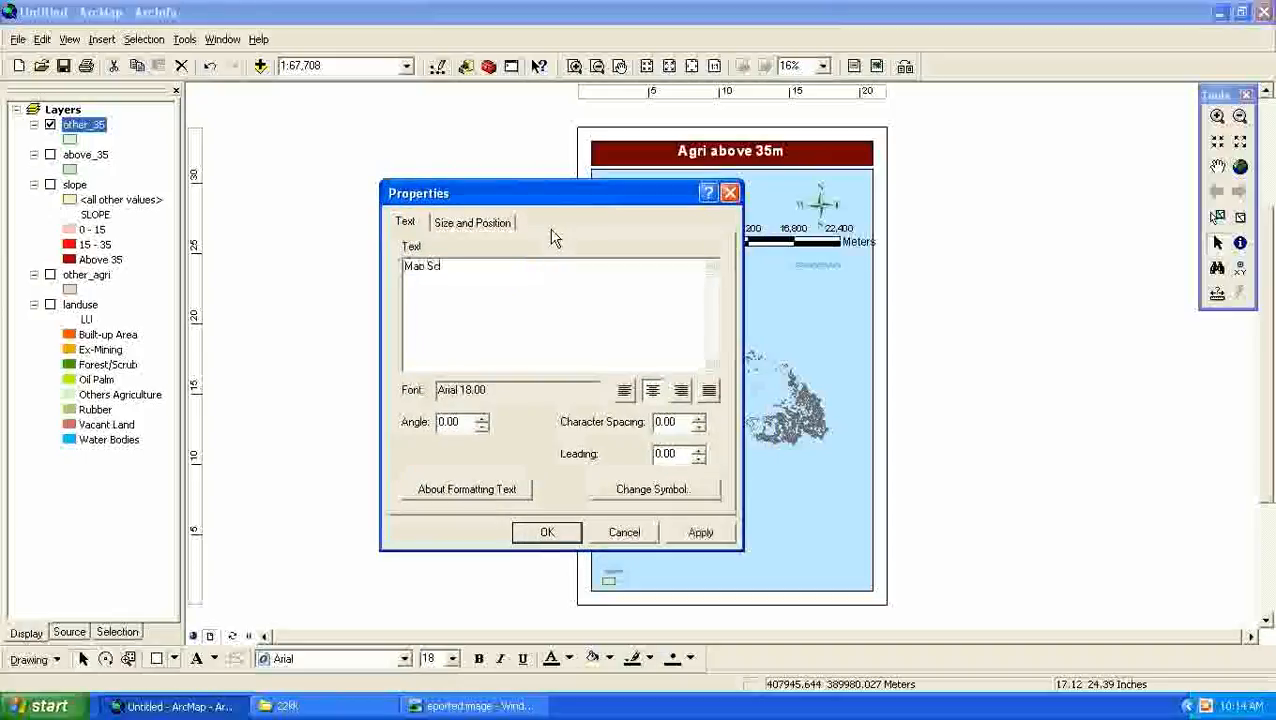
click(547, 533)
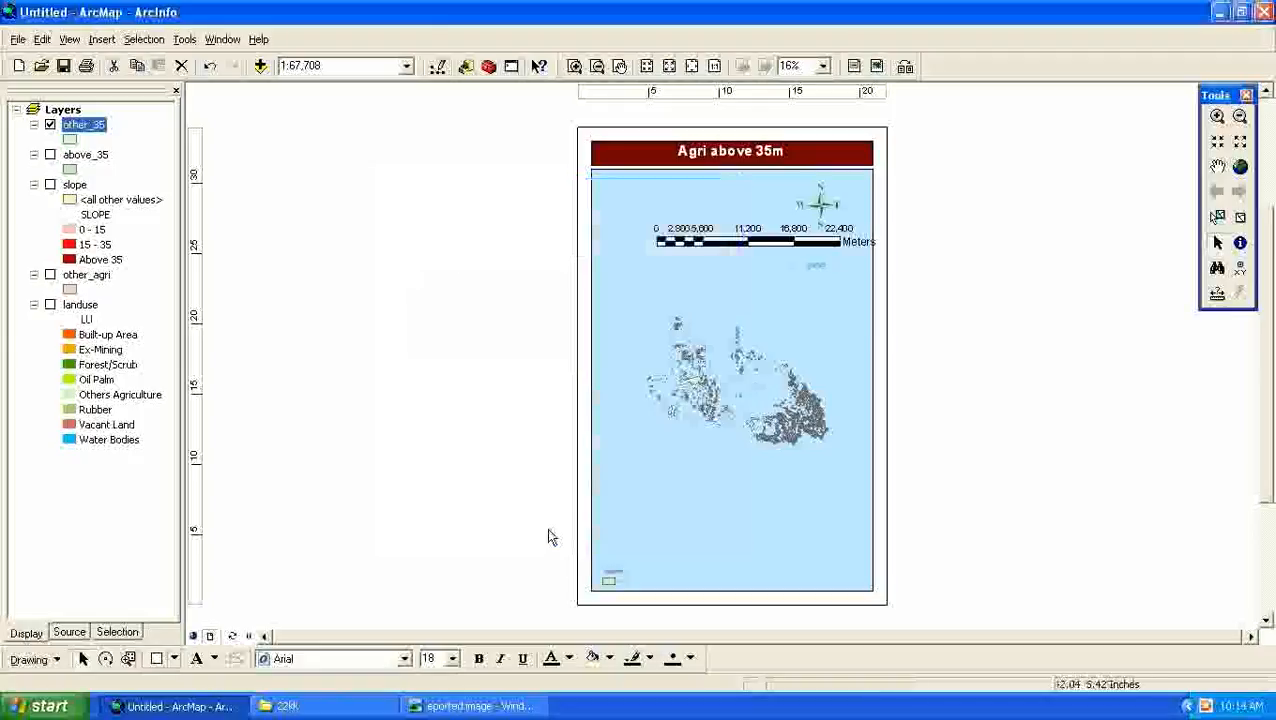
- Enlarge the Map Scale text to about 5.64 in wide and 1.33 in high through its size properties
double_click(814, 270)
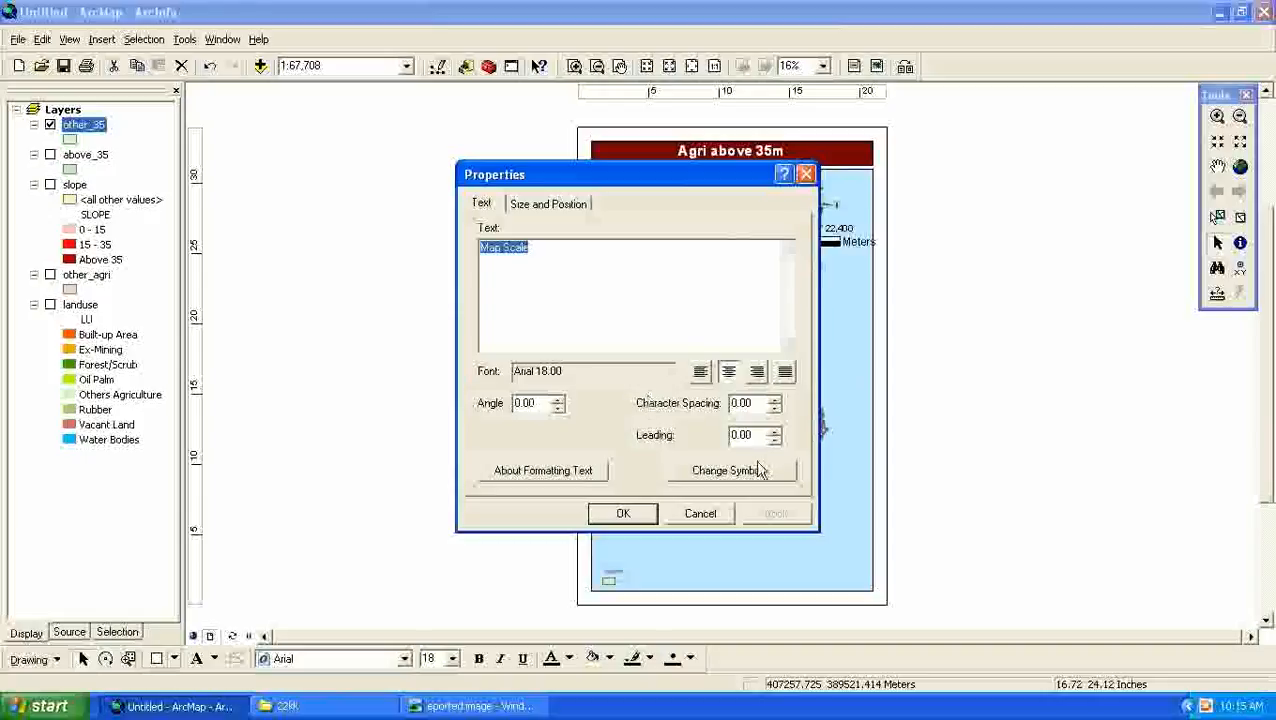
click(576, 205)
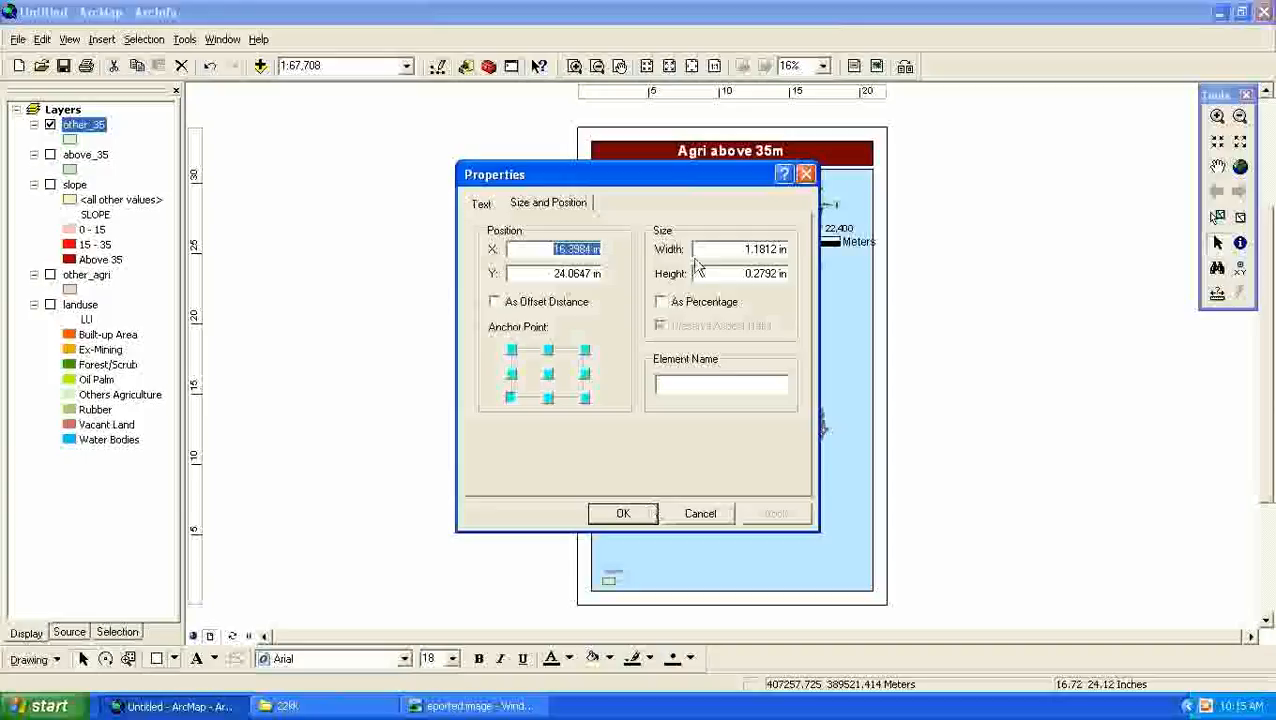
click(746, 248)
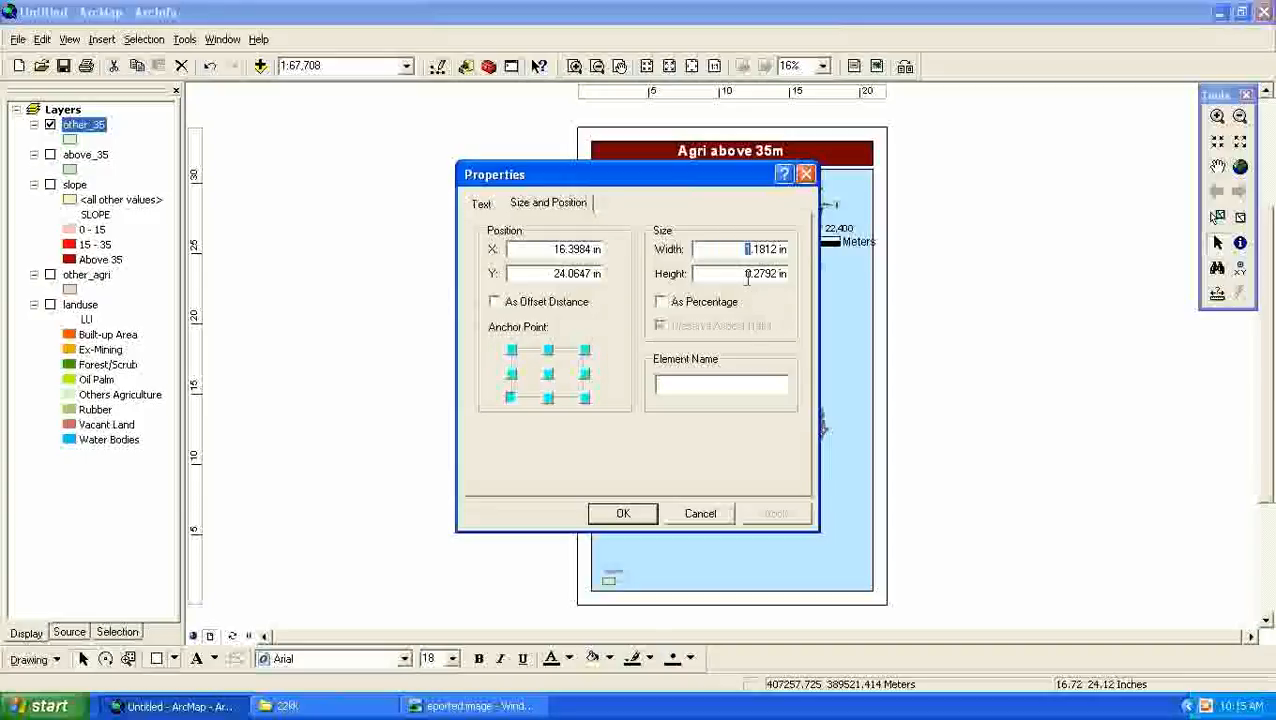
text(3)
drag(761, 273, 746, 273)
text(0.)
key(BackSpace)
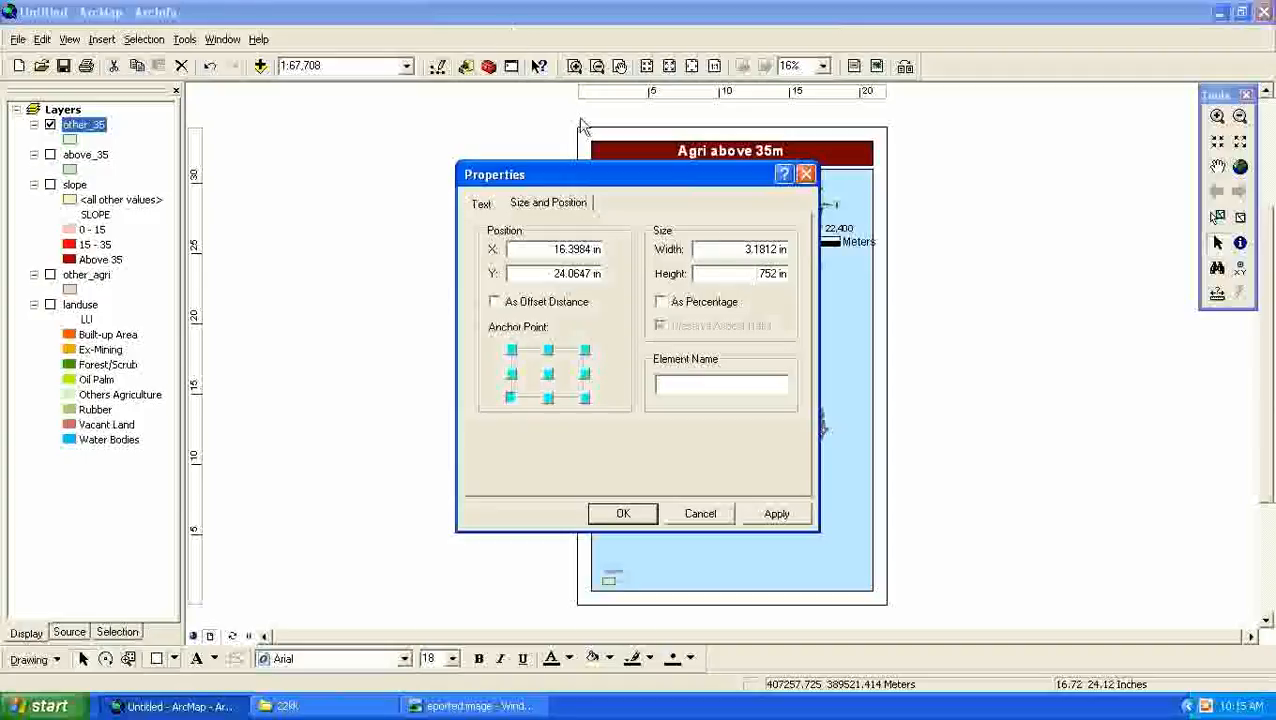
text(1)
key(BackSpace)
text(2)
click(744, 249)
text(5)
click(770, 514)
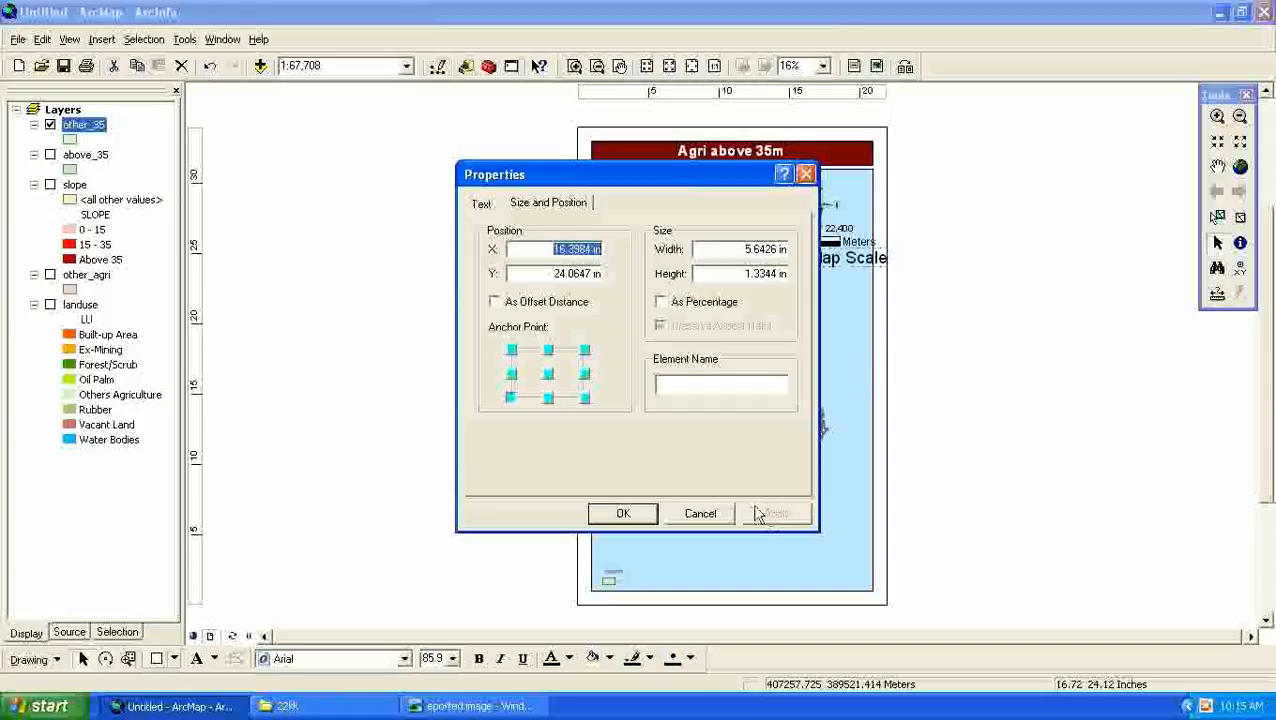
click(622, 513)
- Move the Map Scale text and the north arrow inward so they sit near the middle of the scale bar
drag(835, 263, 761, 271)
drag(820, 205, 760, 198)
- Enlarge the legend in the map frame's lower-left corner to roughly a quarter of the frame's width
click(612, 580)
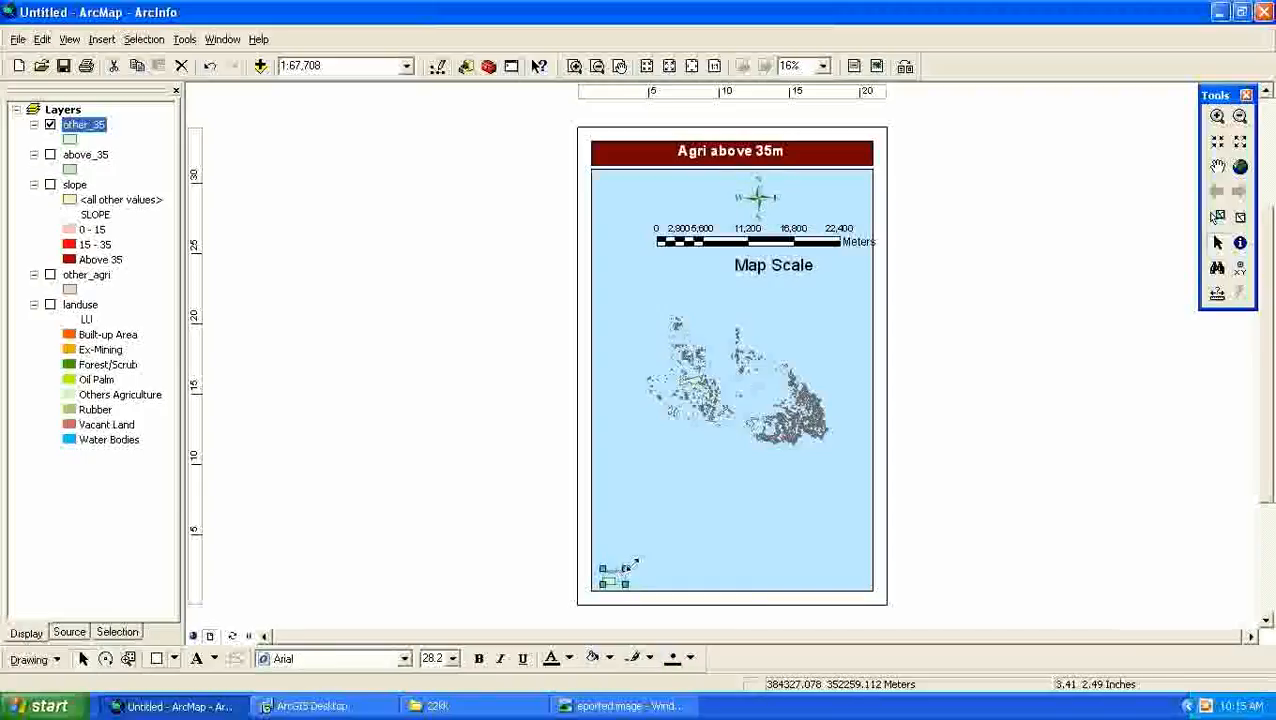
drag(624, 570, 679, 530)
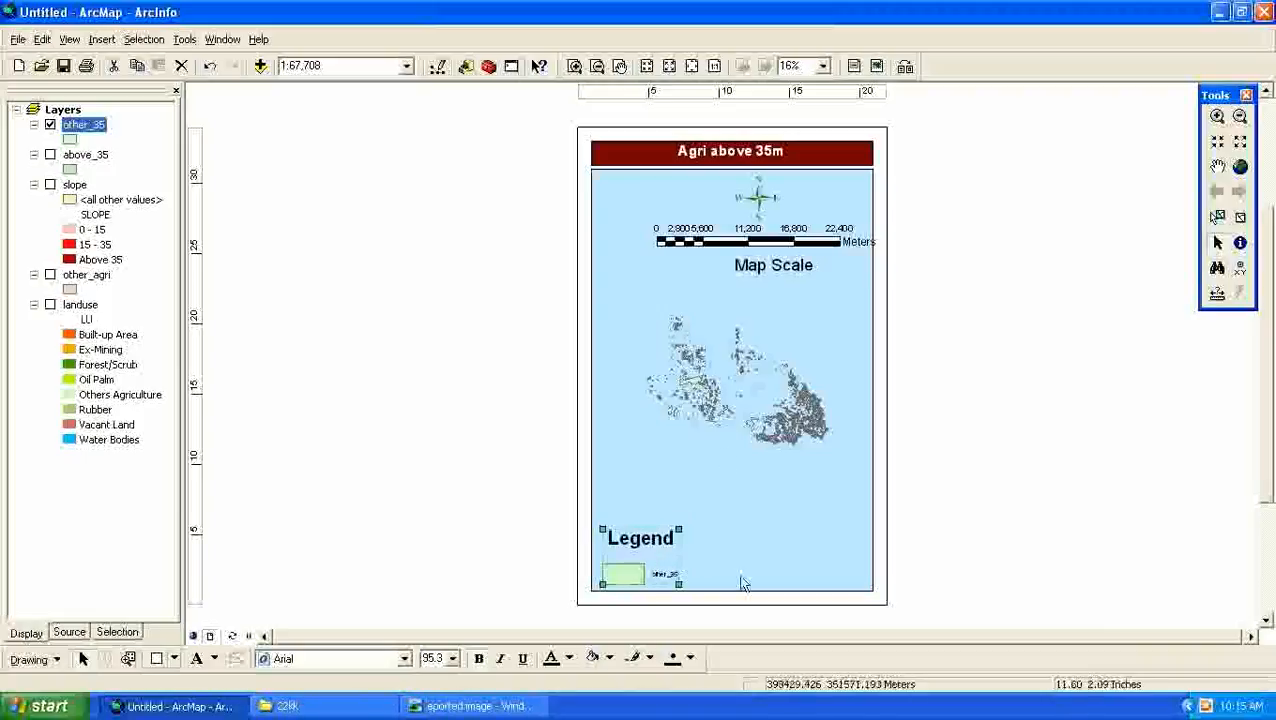
click(661, 580)
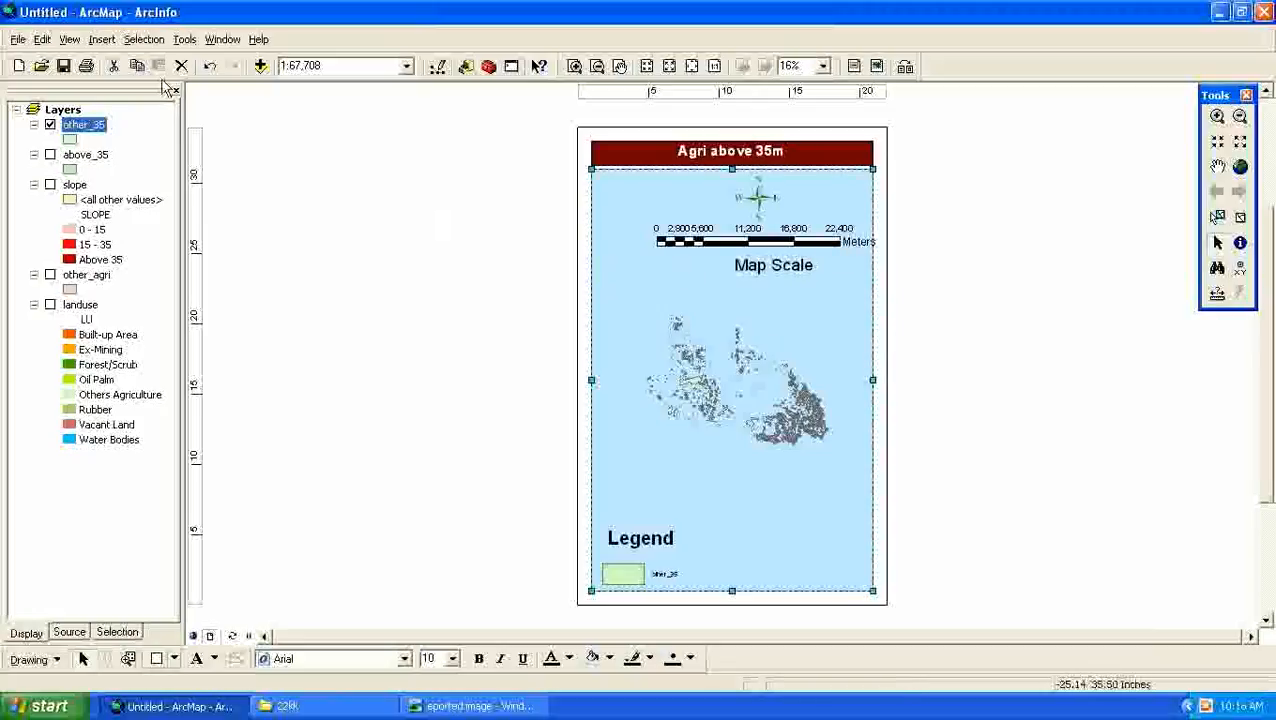
- Export the map layout as a JPEG named "exported map" in the 22kk folder
click(18, 40)
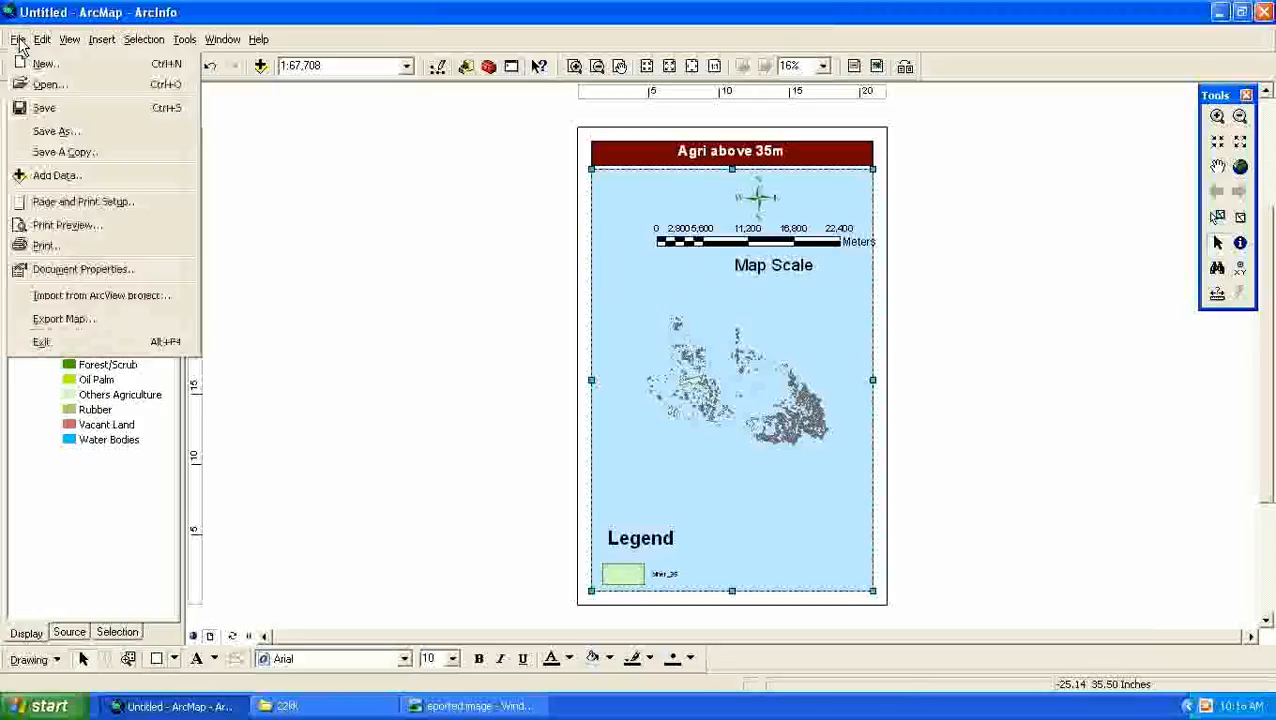
click(113, 326)
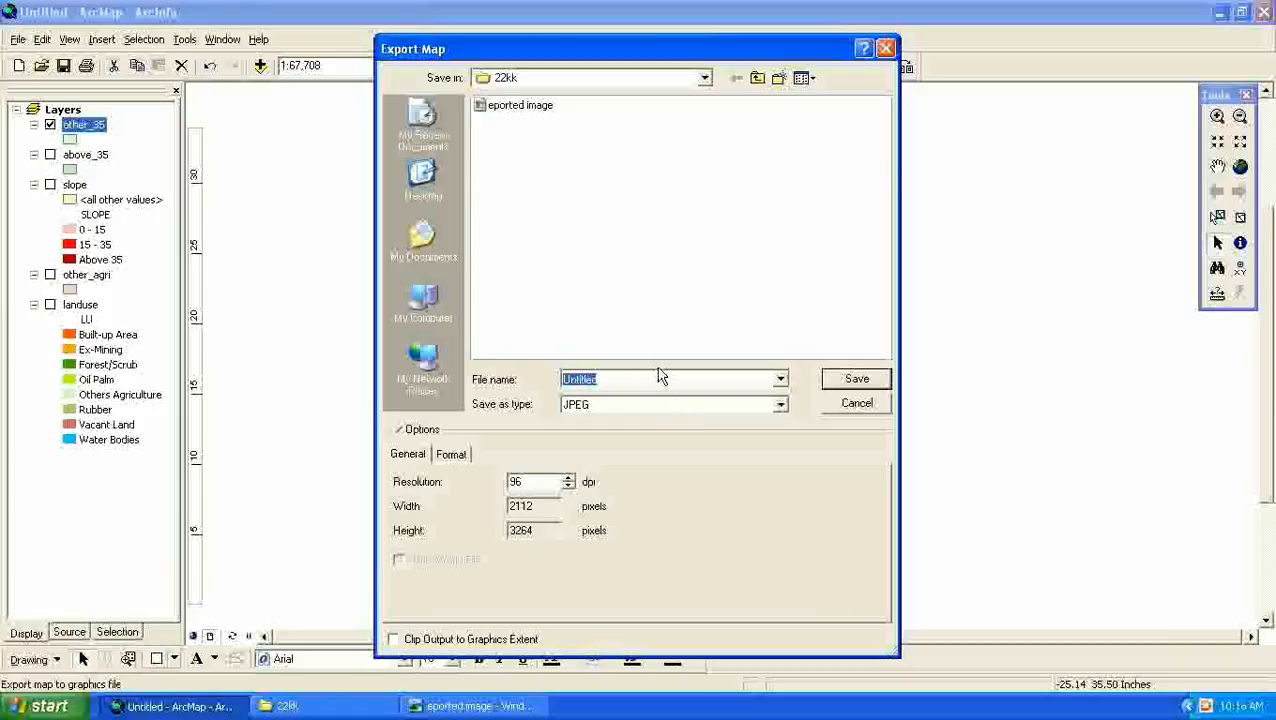
text(exported map)
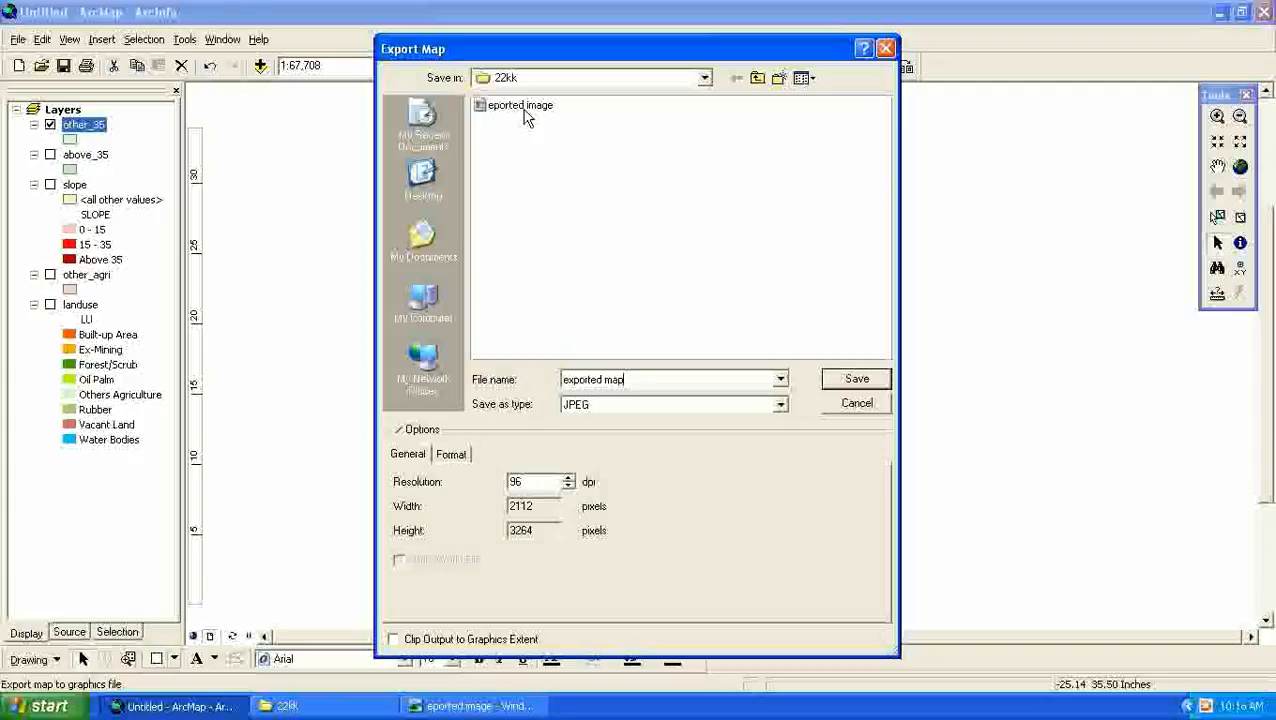
mouse_move(524, 116)
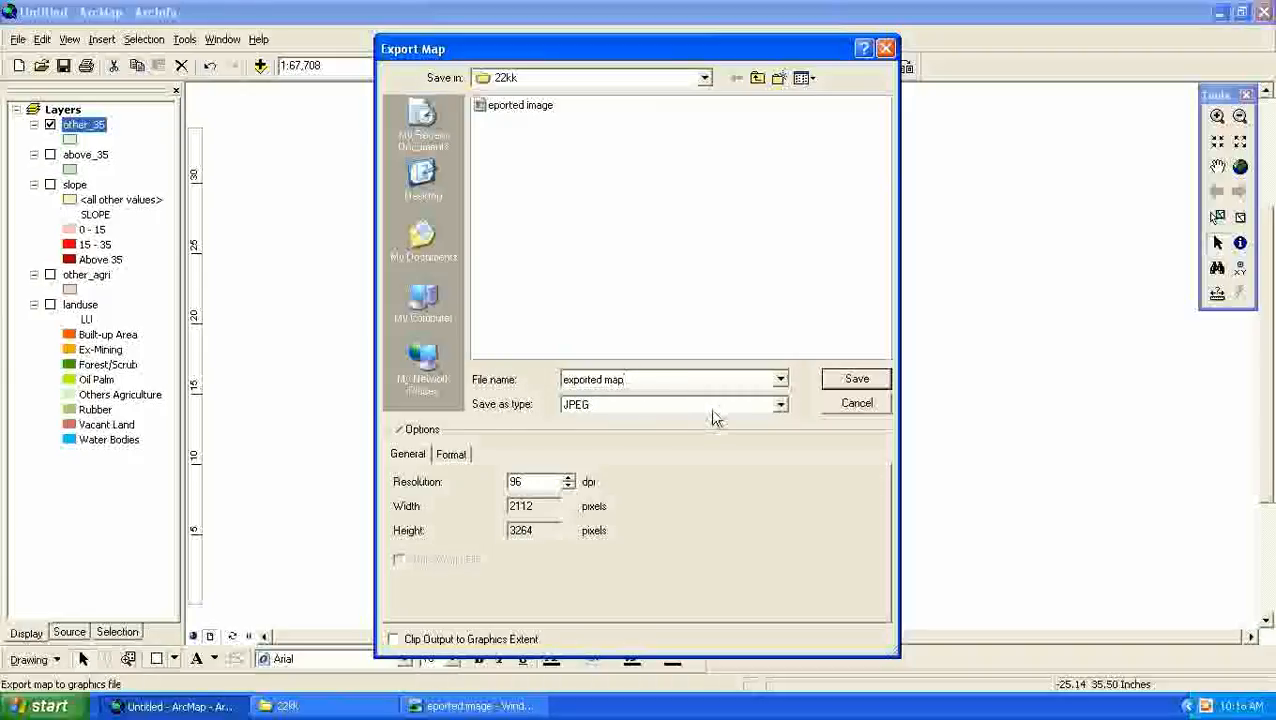
click(853, 384)
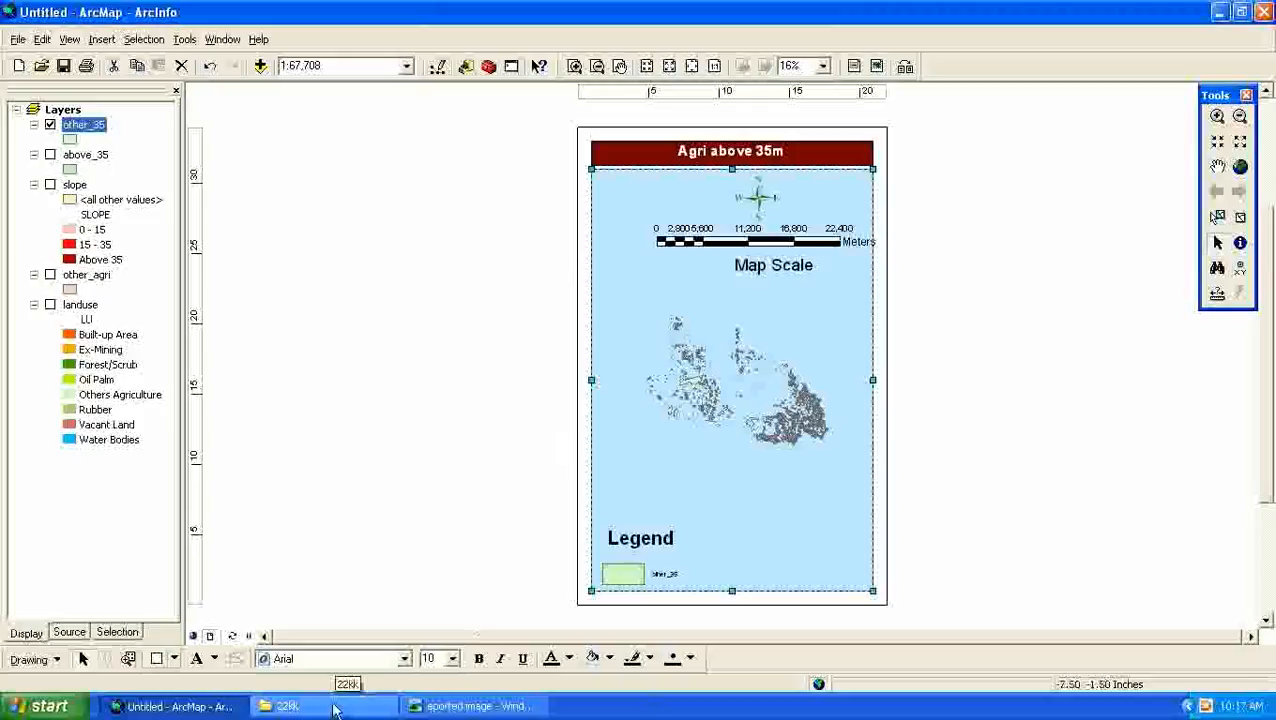
- Switch to the 22kk folder window and open the exported map image
click(337, 704)
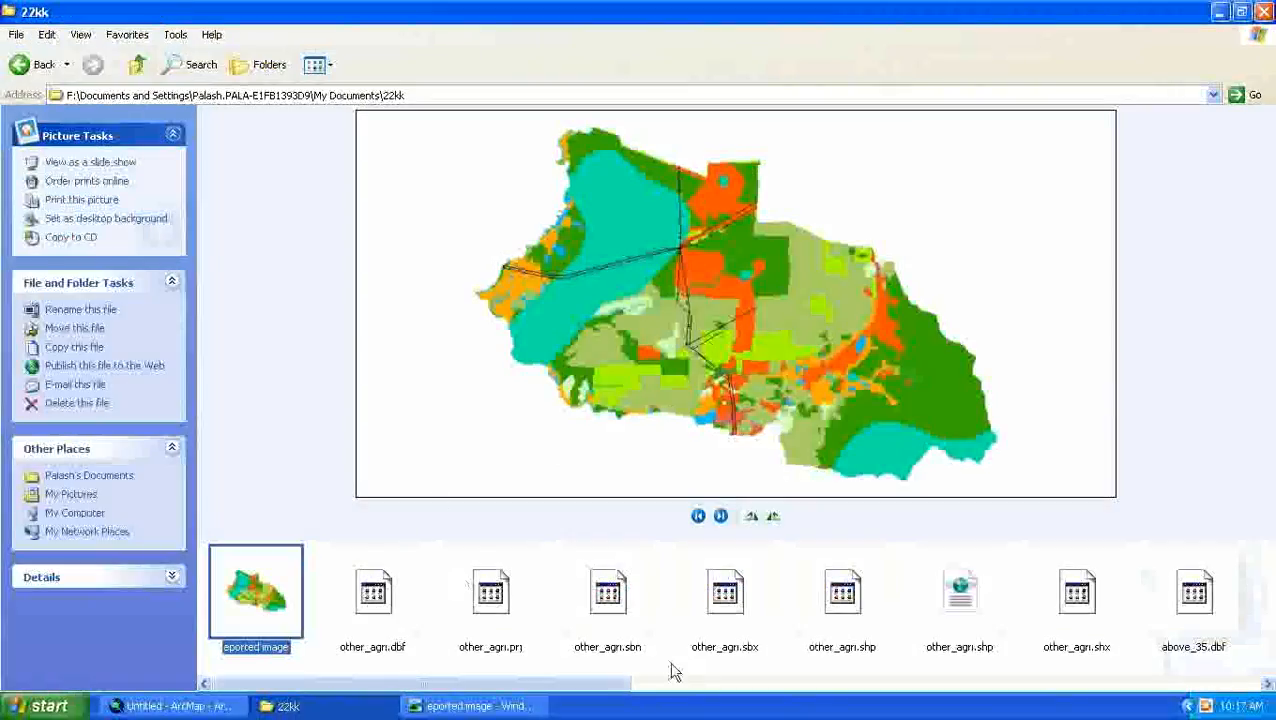
drag(578, 690, 1207, 693)
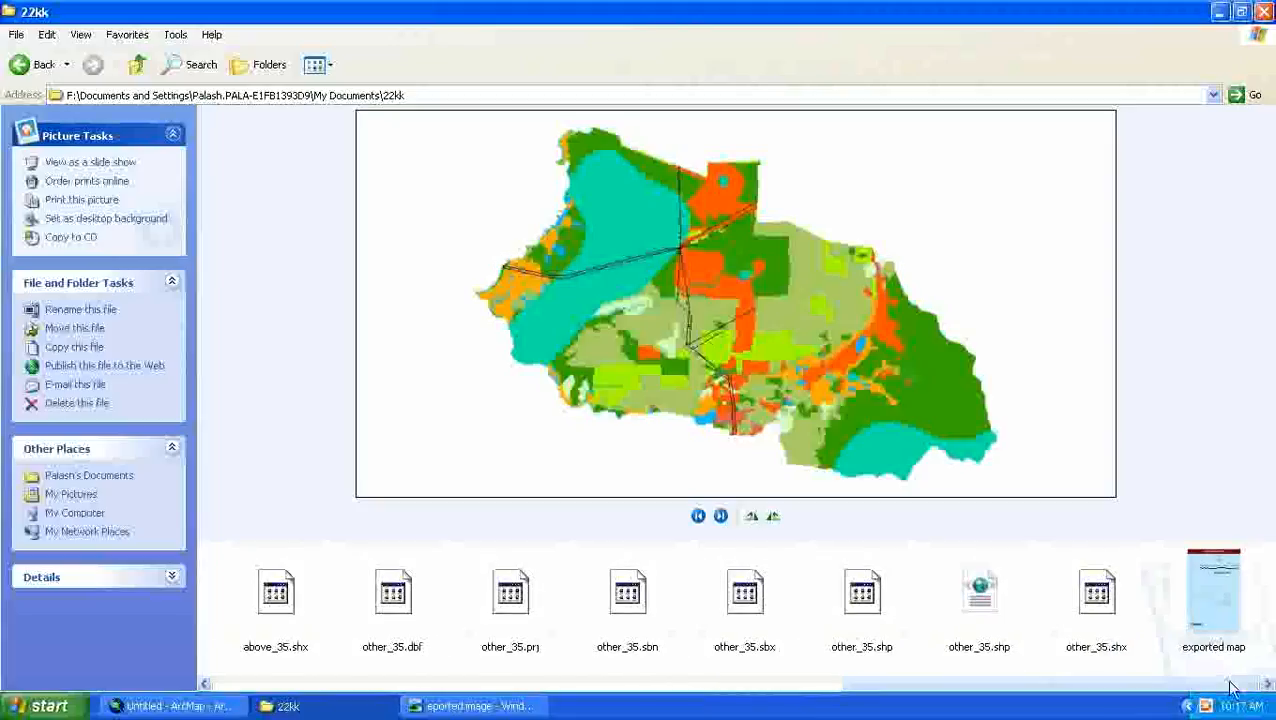
double_click(1226, 610)
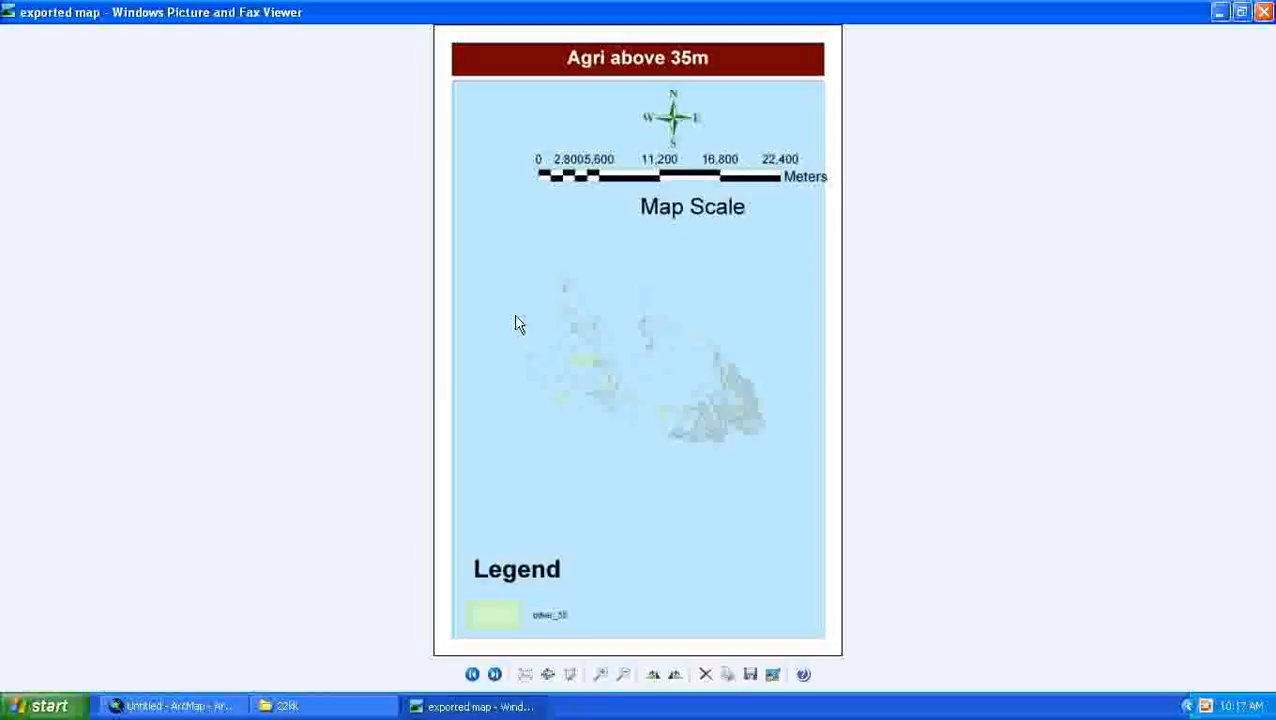
- Examine the other_35 features in the exported image up close, close the image and return to ArcMap
scroll(652, 416, up, 1)
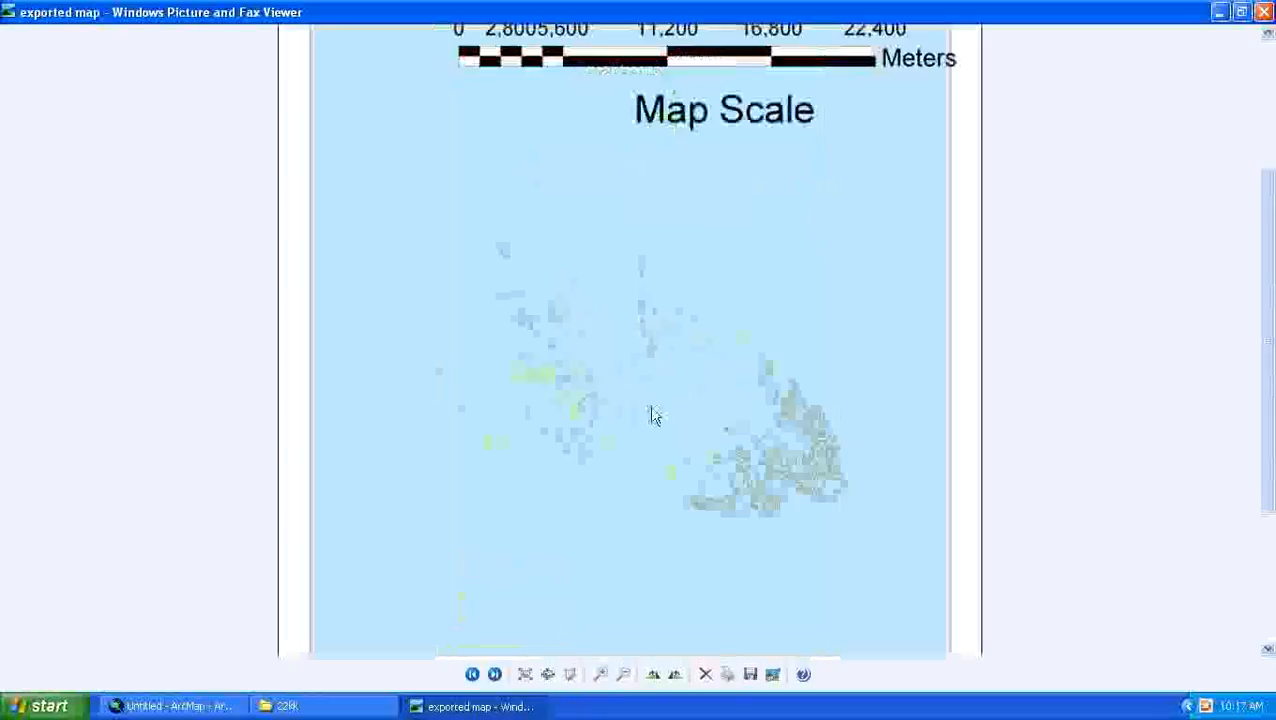
scroll(652, 416, up, 1)
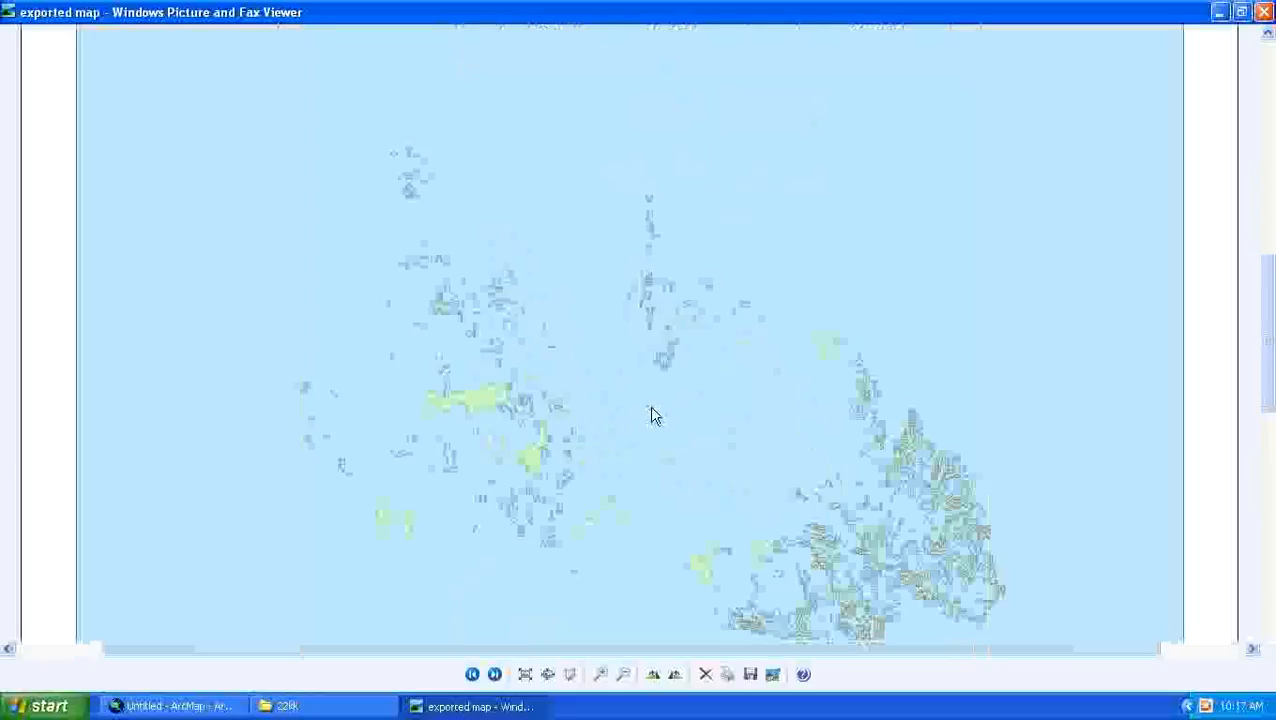
scroll(698, 424, up, 1)
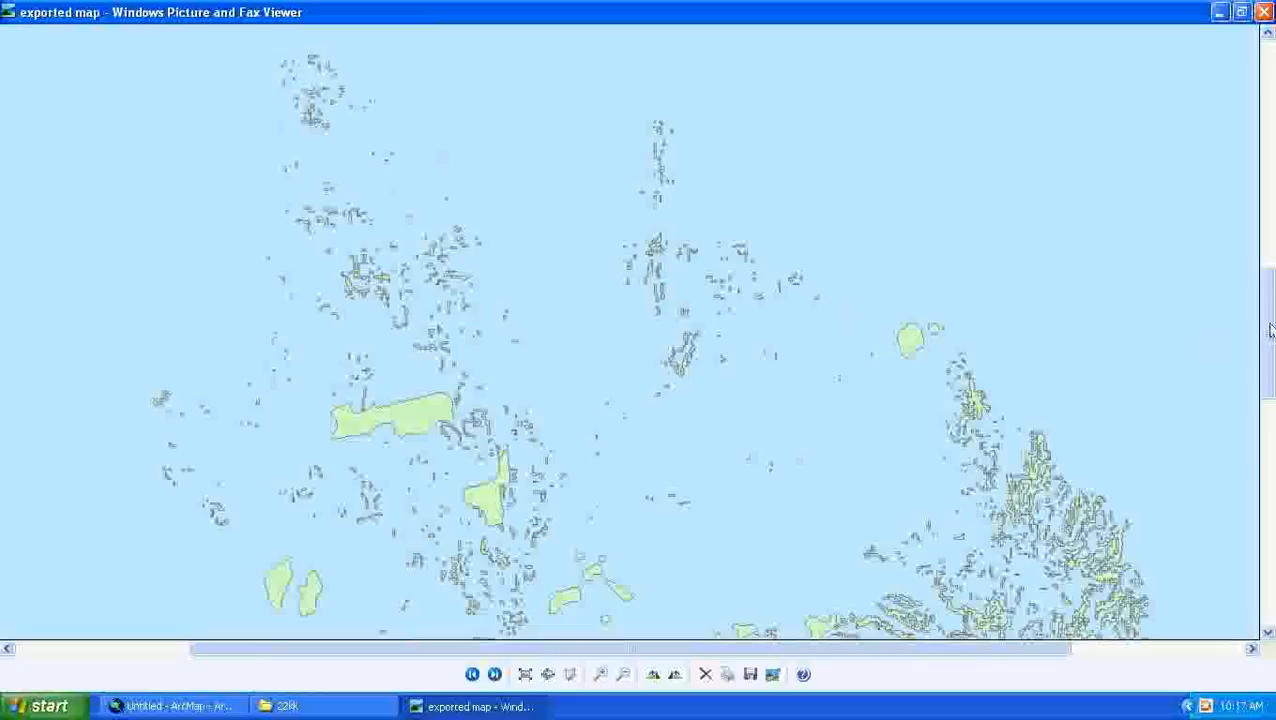
drag(1268, 330, 1268, 405)
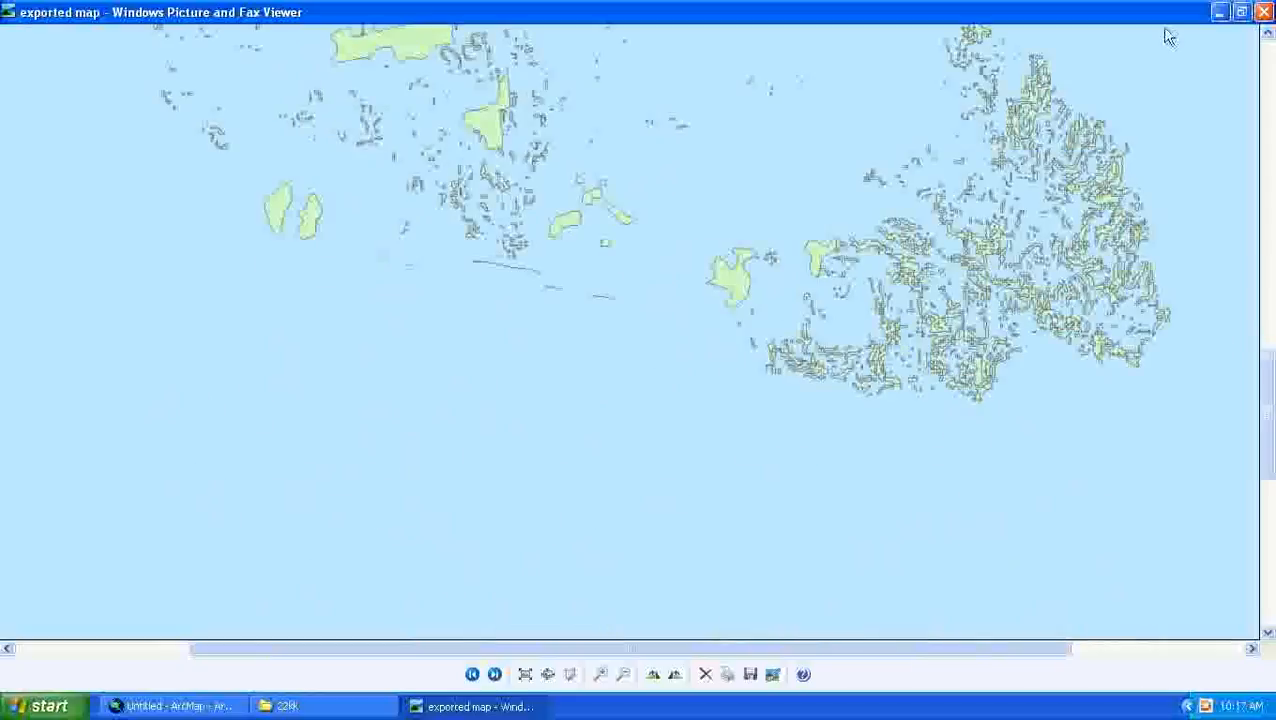
click(1264, 12)
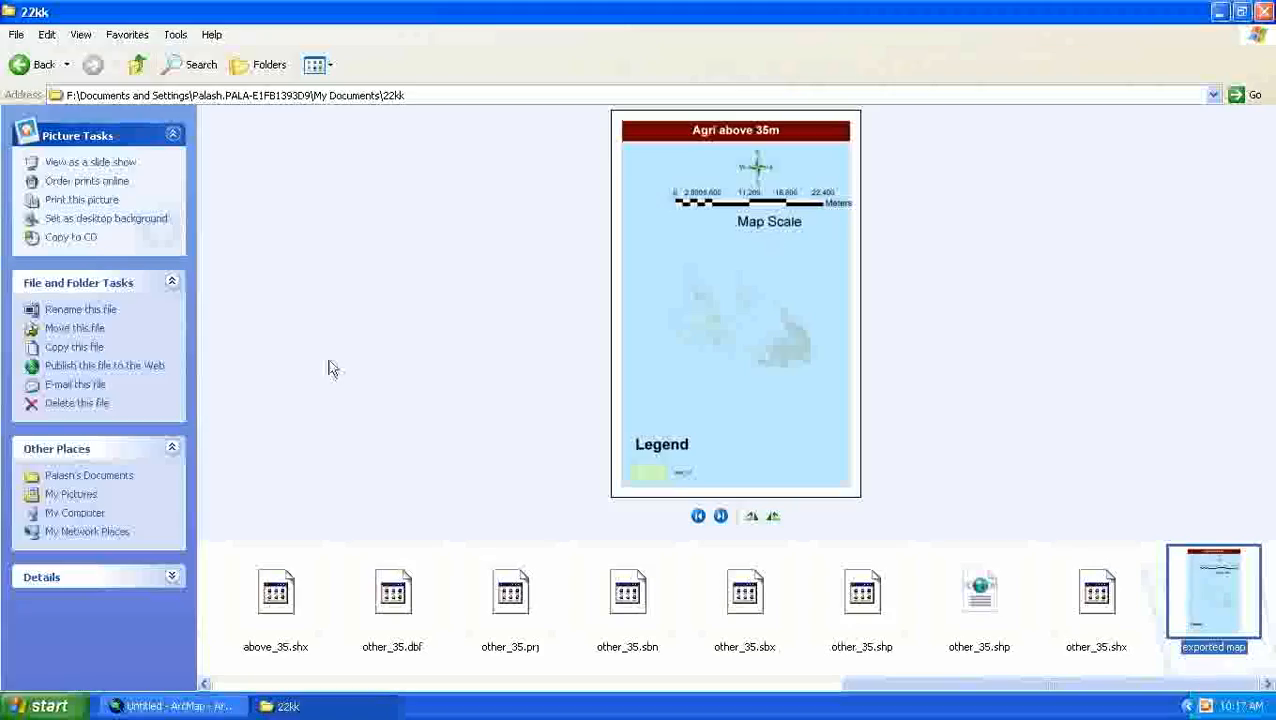
click(190, 706)
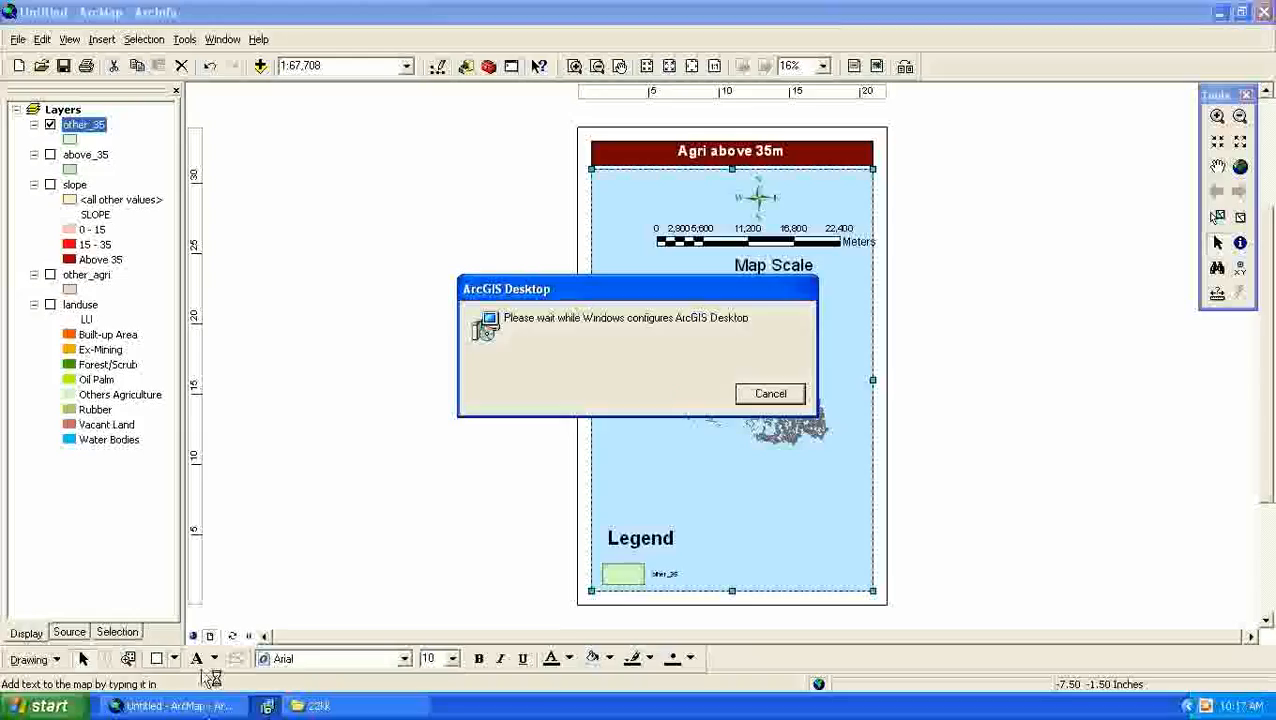